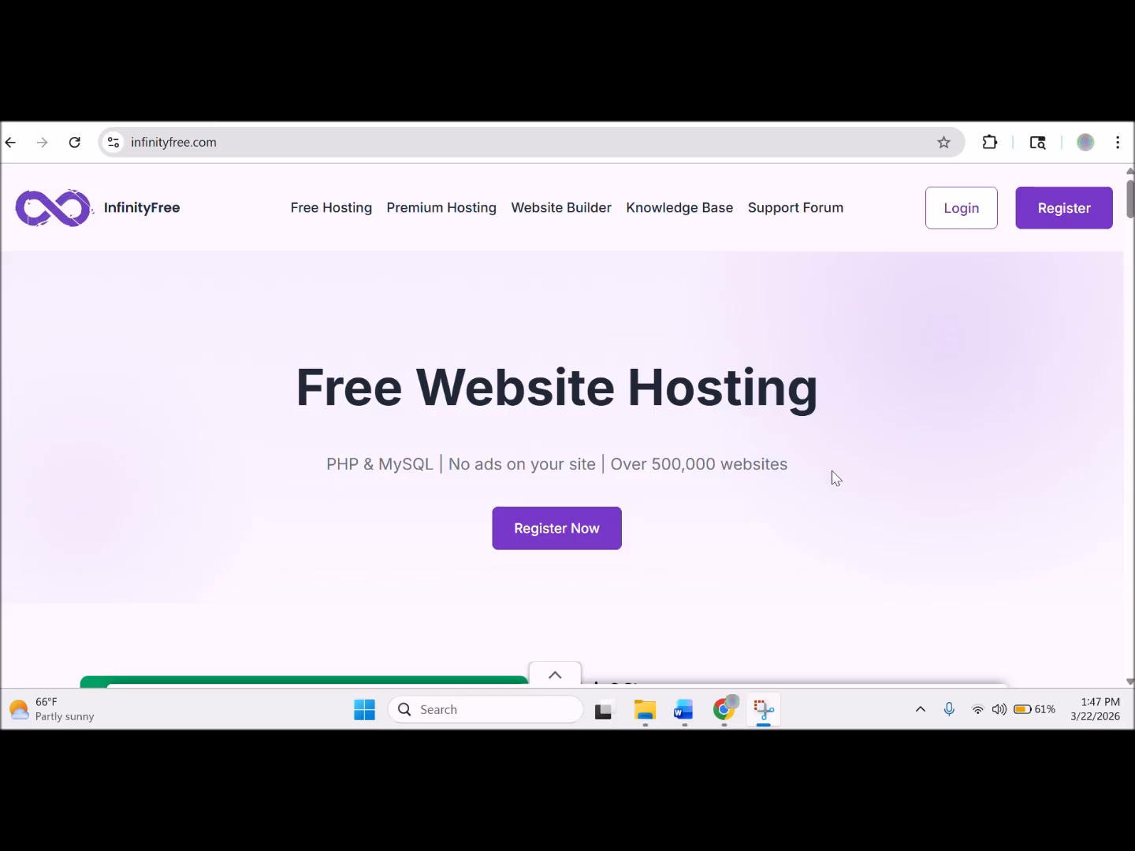
# Switch to the Job Notes March 2026 Word document, showing the WEBSITE NOTES heading on page 13.
pyautogui.moveTo(723, 713)
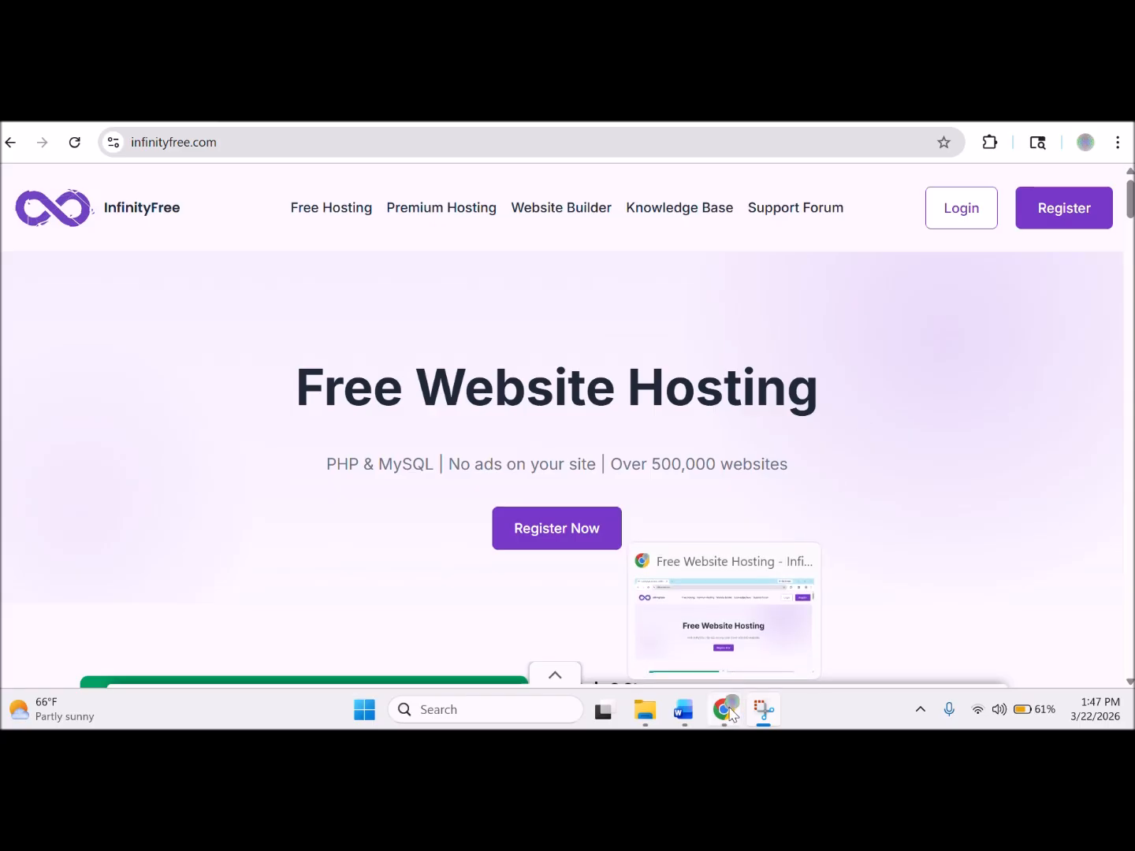
pyautogui.click(690, 714)
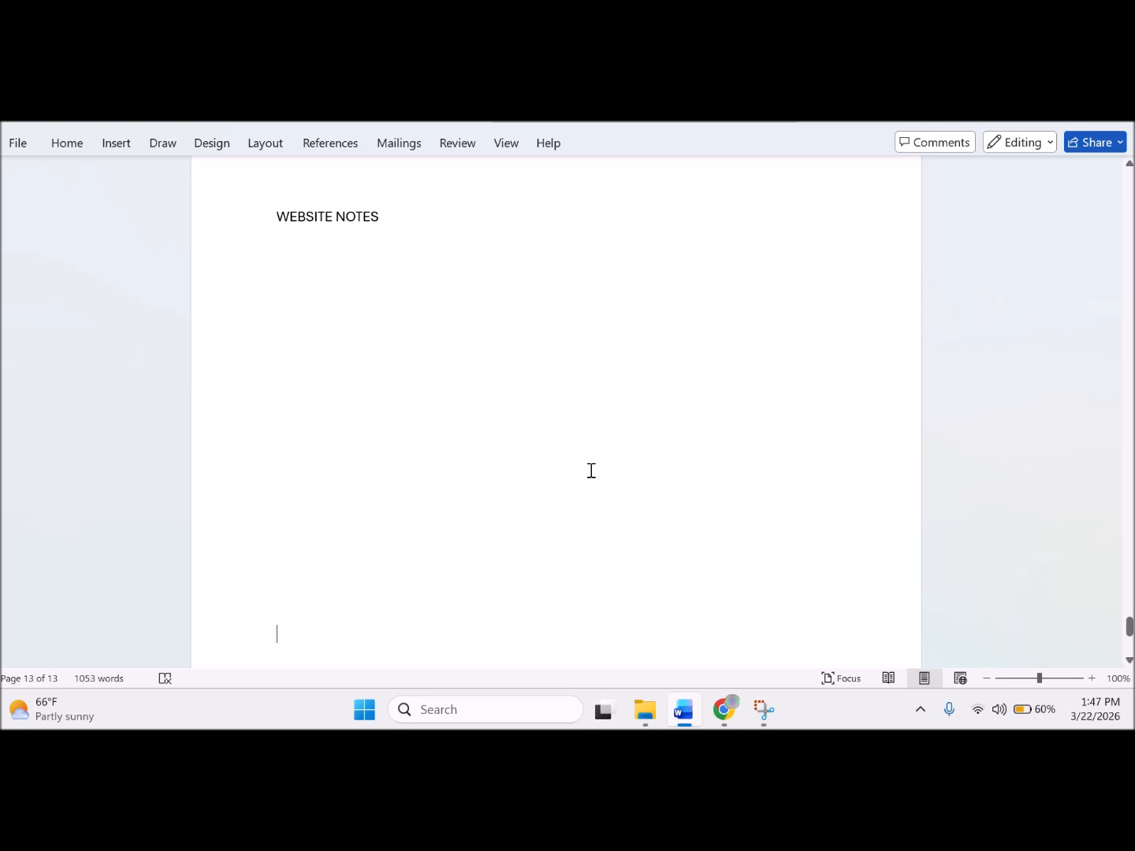
pyautogui.moveTo(653, 717)
# Go back to the infinityfree.com page in Chrome and open its sign-up form.
pyautogui.click(653, 721)
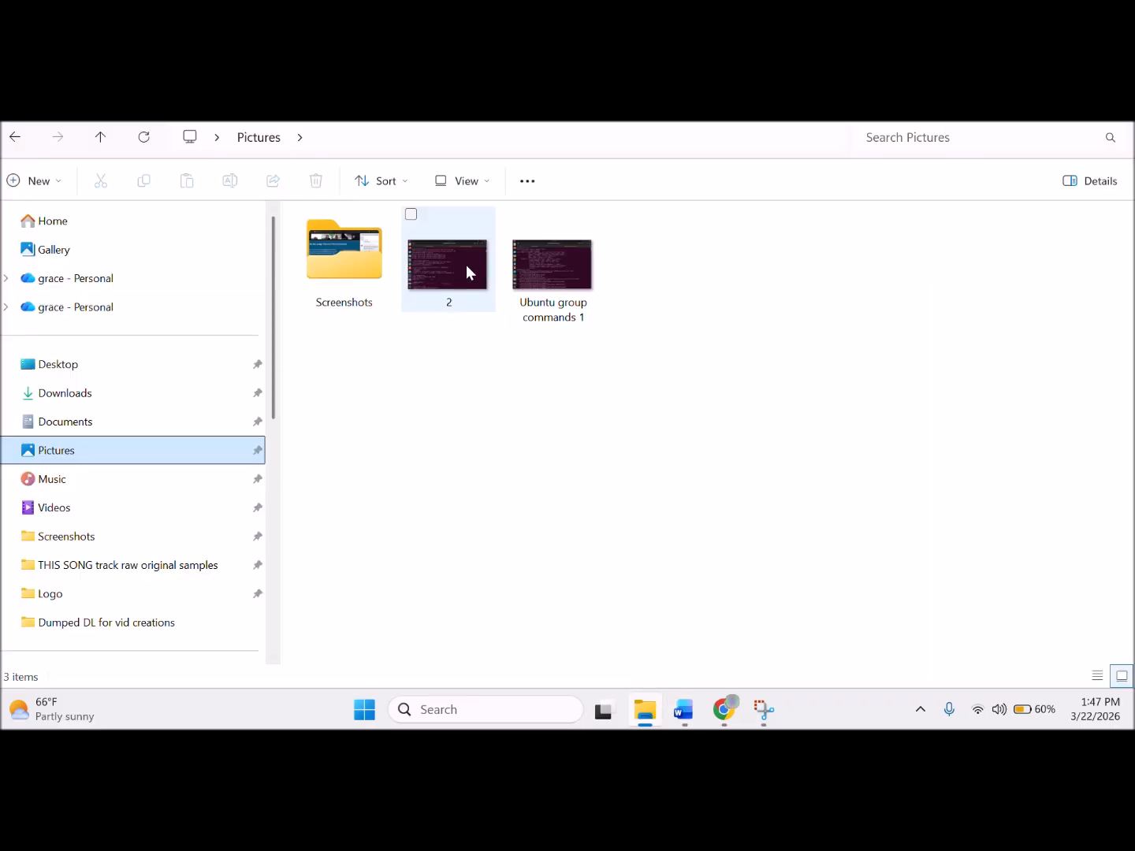
pyautogui.click(721, 713)
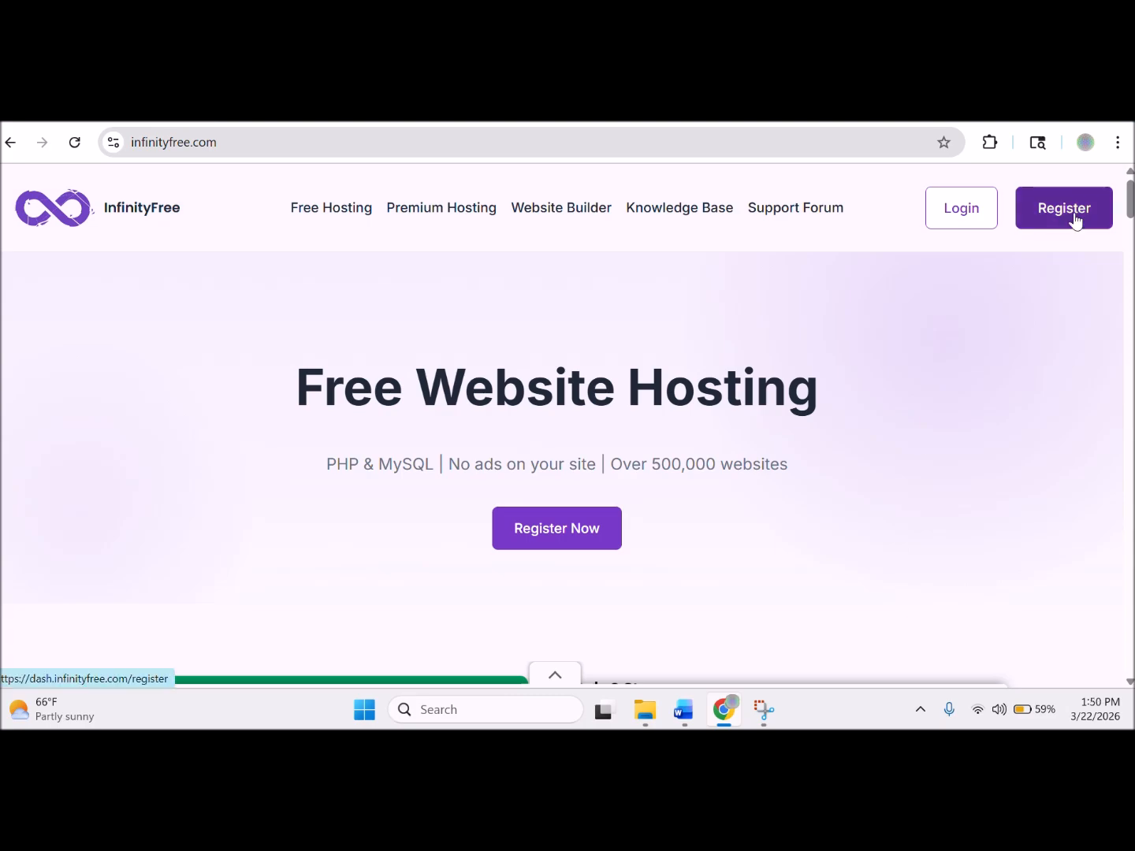
pyautogui.click(1074, 220)
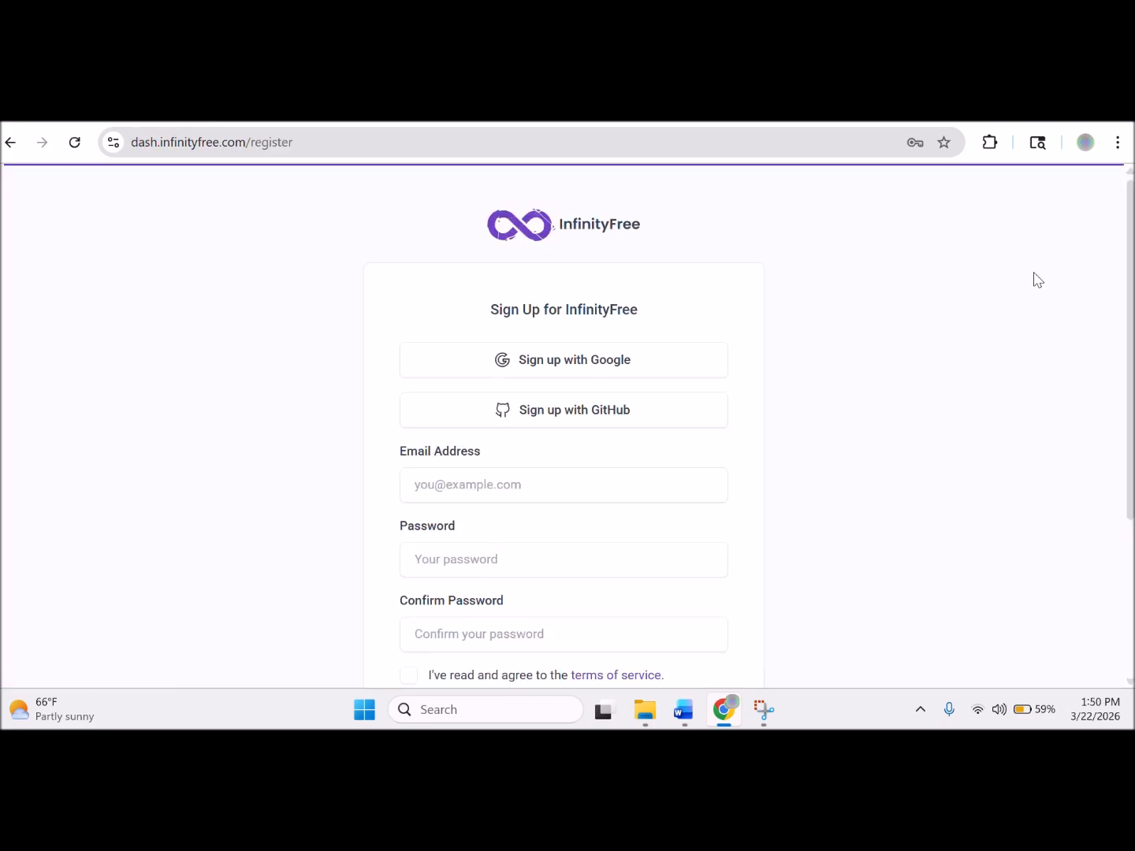
# Register on InfinityFree using 'Sign up with Google' to reach the empty Hosting Accounts dashboard.
pyautogui.moveTo(1130, 284); pyautogui.dragTo(1123, 375)
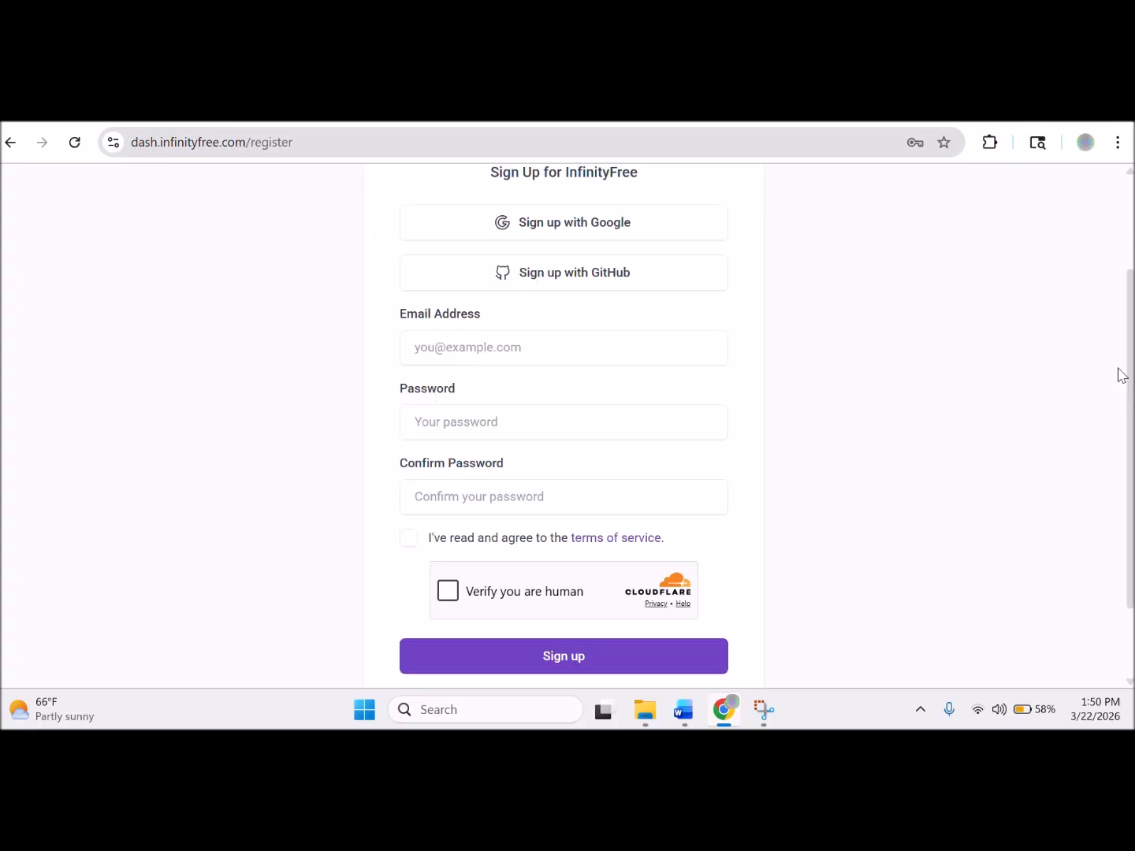
pyautogui.click(574, 223)
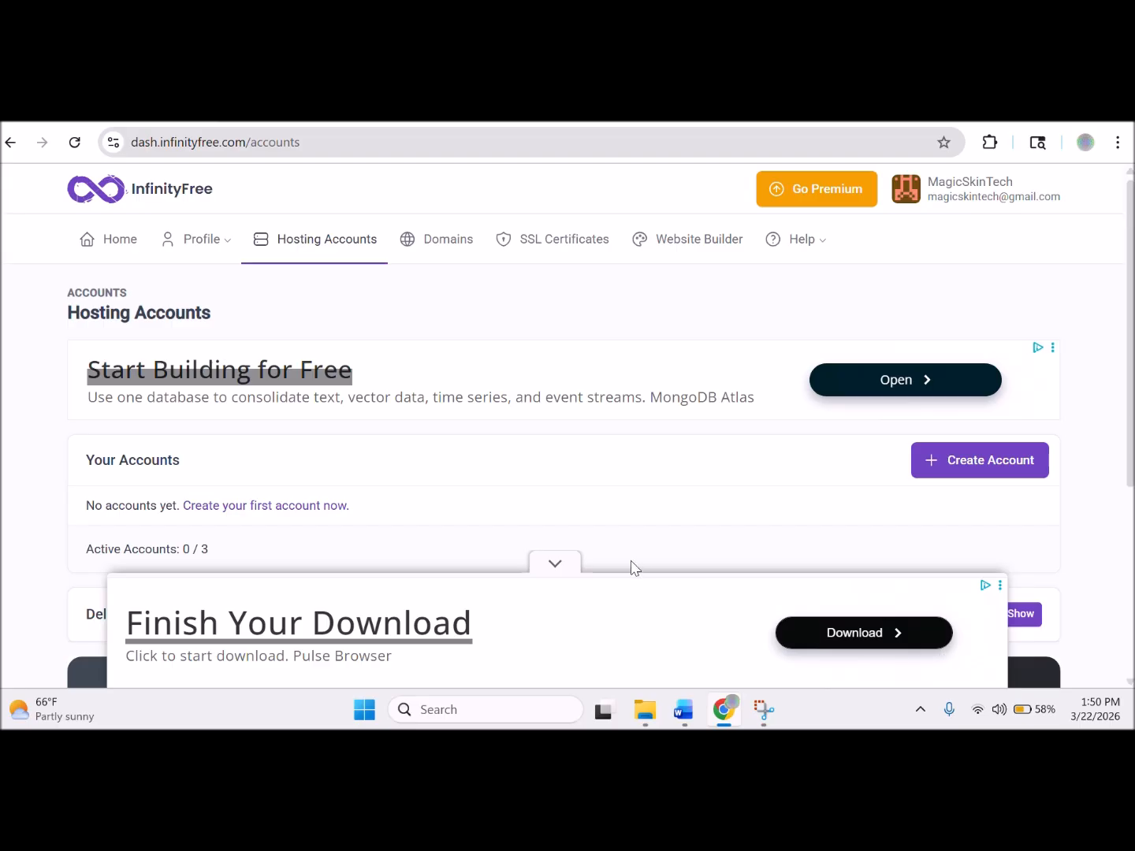
# Dismiss the ads and choose Create Account to reach the Choose Hosting Plan page.
pyautogui.click(551, 563)
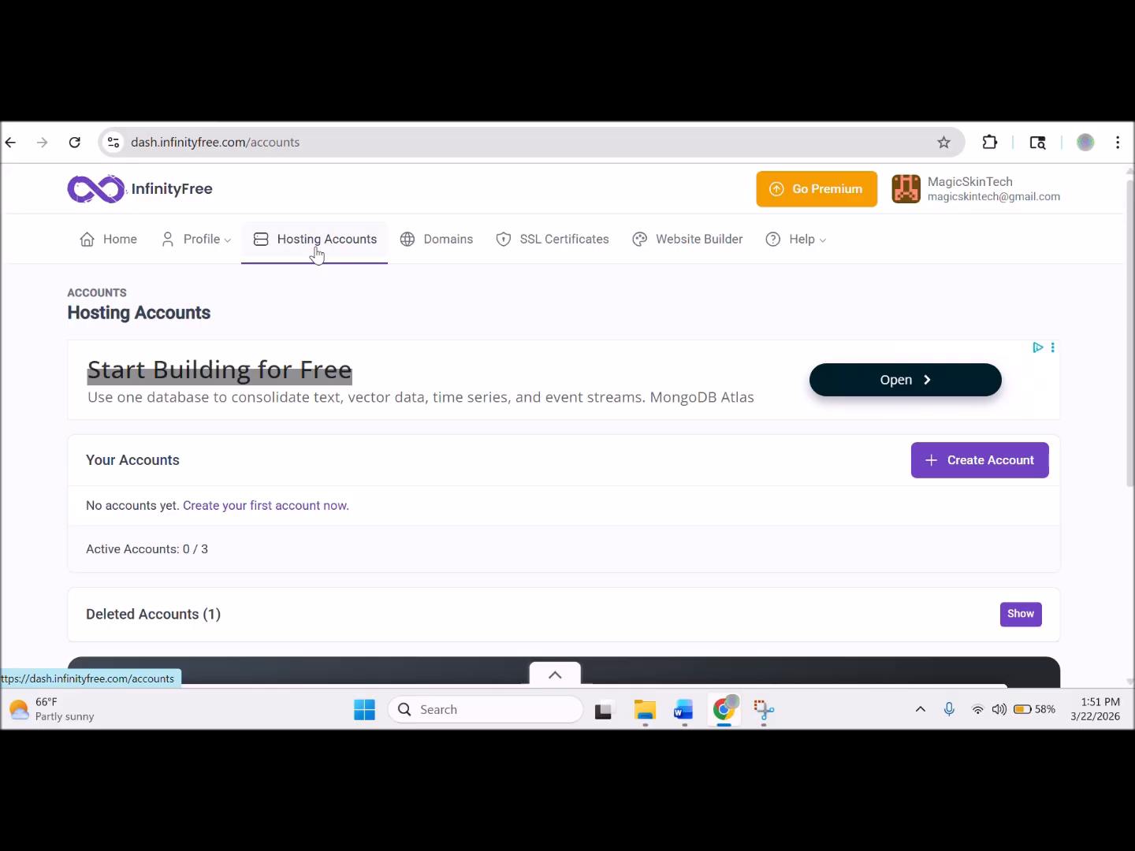
pyautogui.click(961, 470)
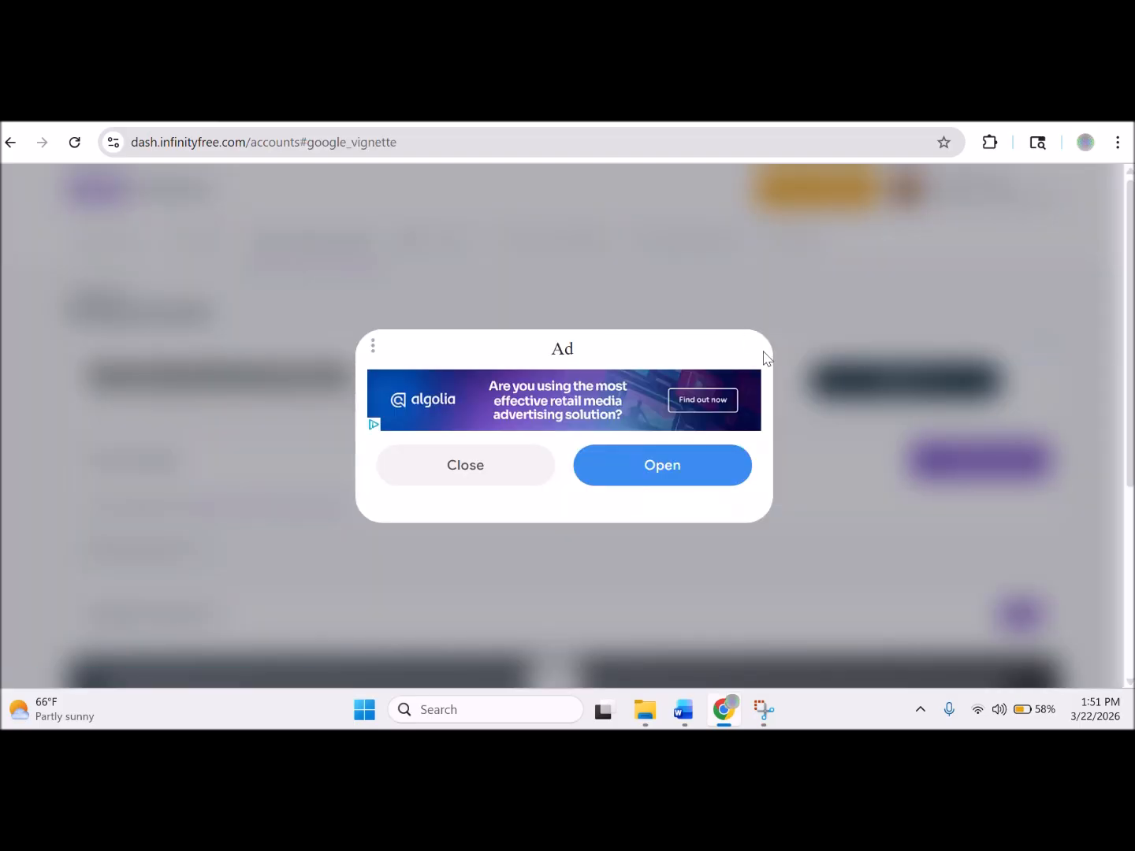
pyautogui.click(511, 466)
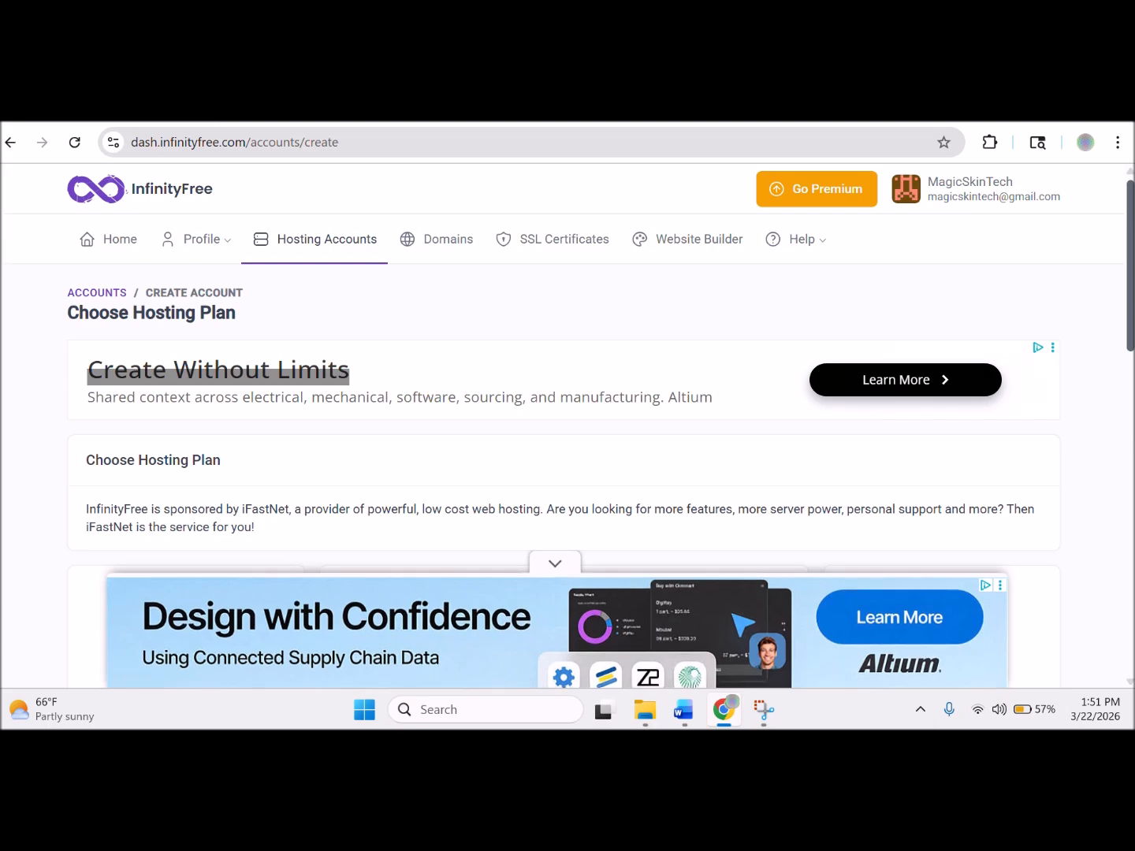
pyautogui.click(554, 566)
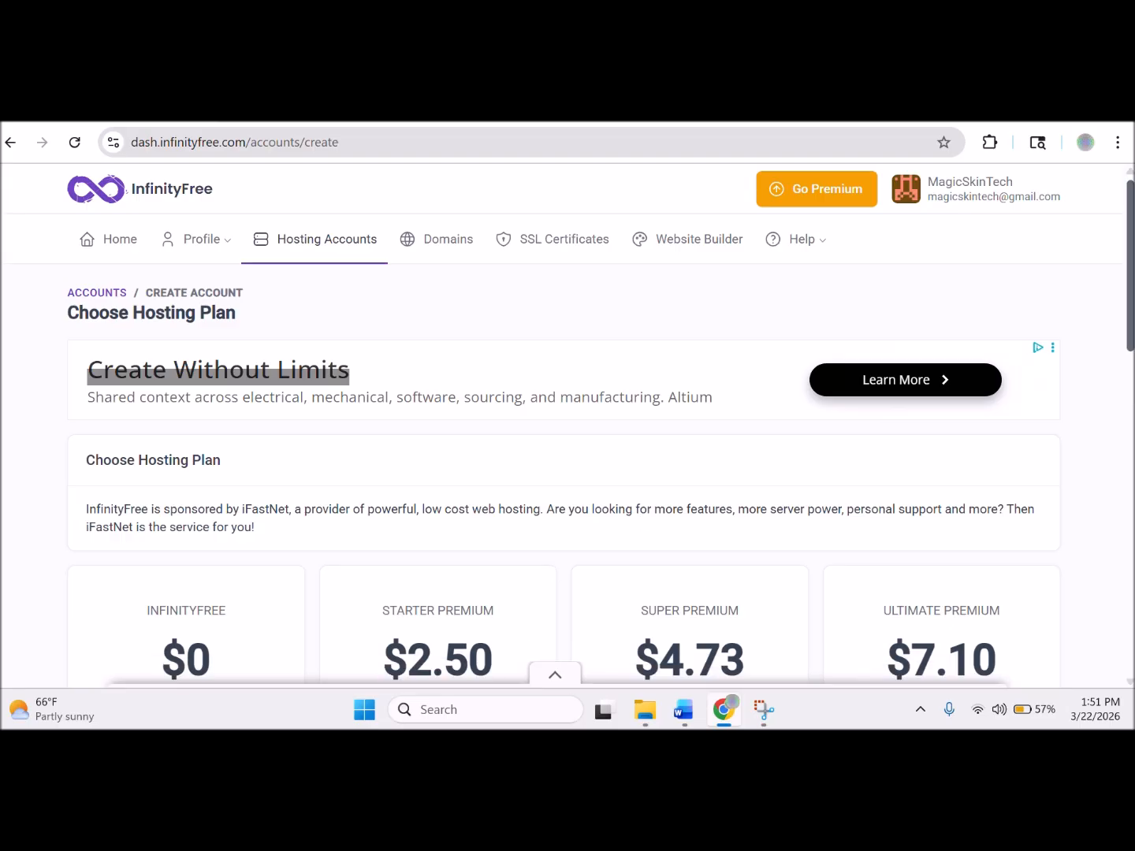
# Choose the free $0 InfinityFree plan and hide the ad banner covering the form.
pyautogui.scroll(-6, 1112, 366)
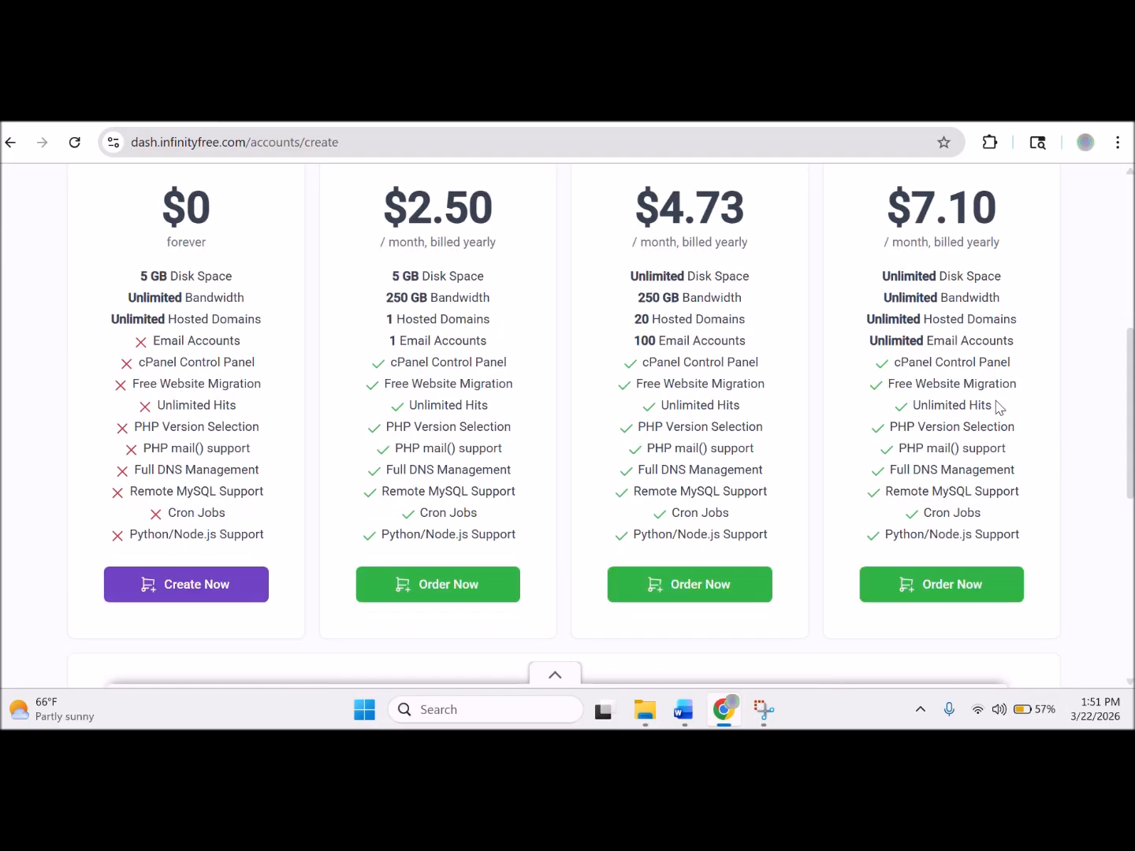
pyautogui.click(230, 598)
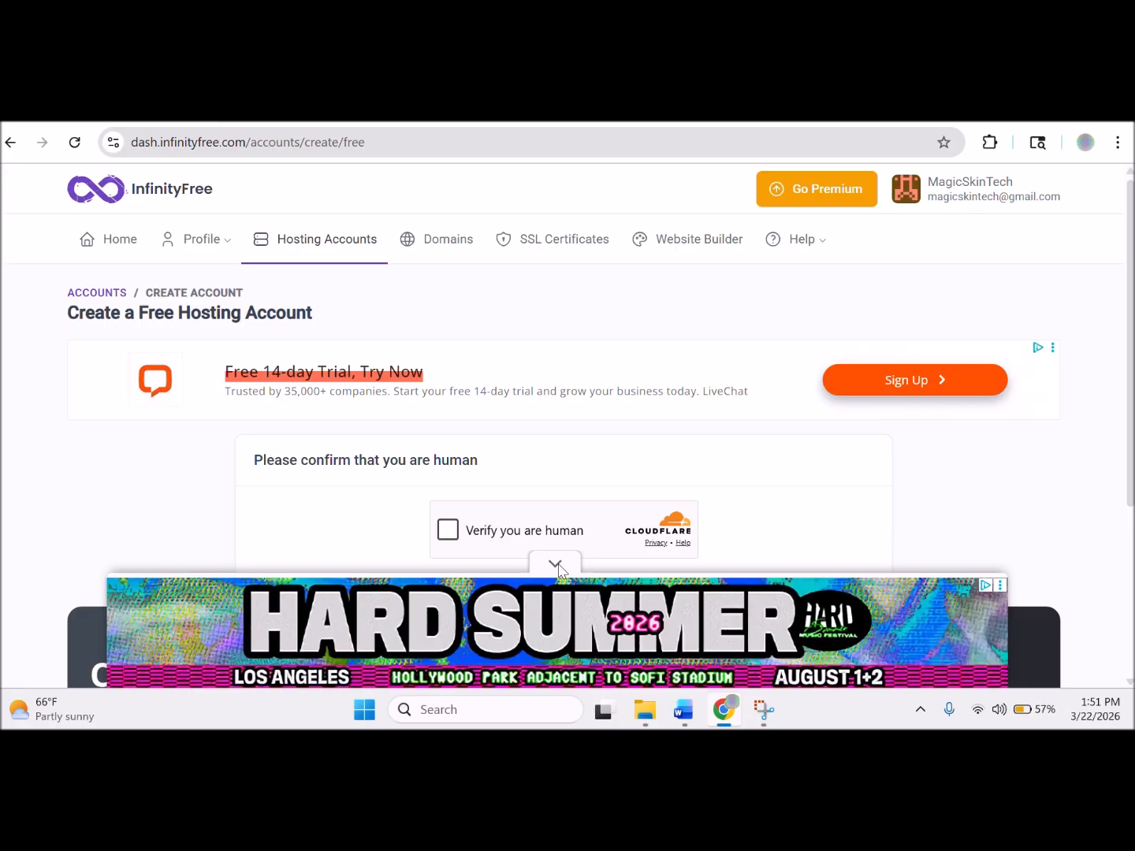
pyautogui.click(556, 564)
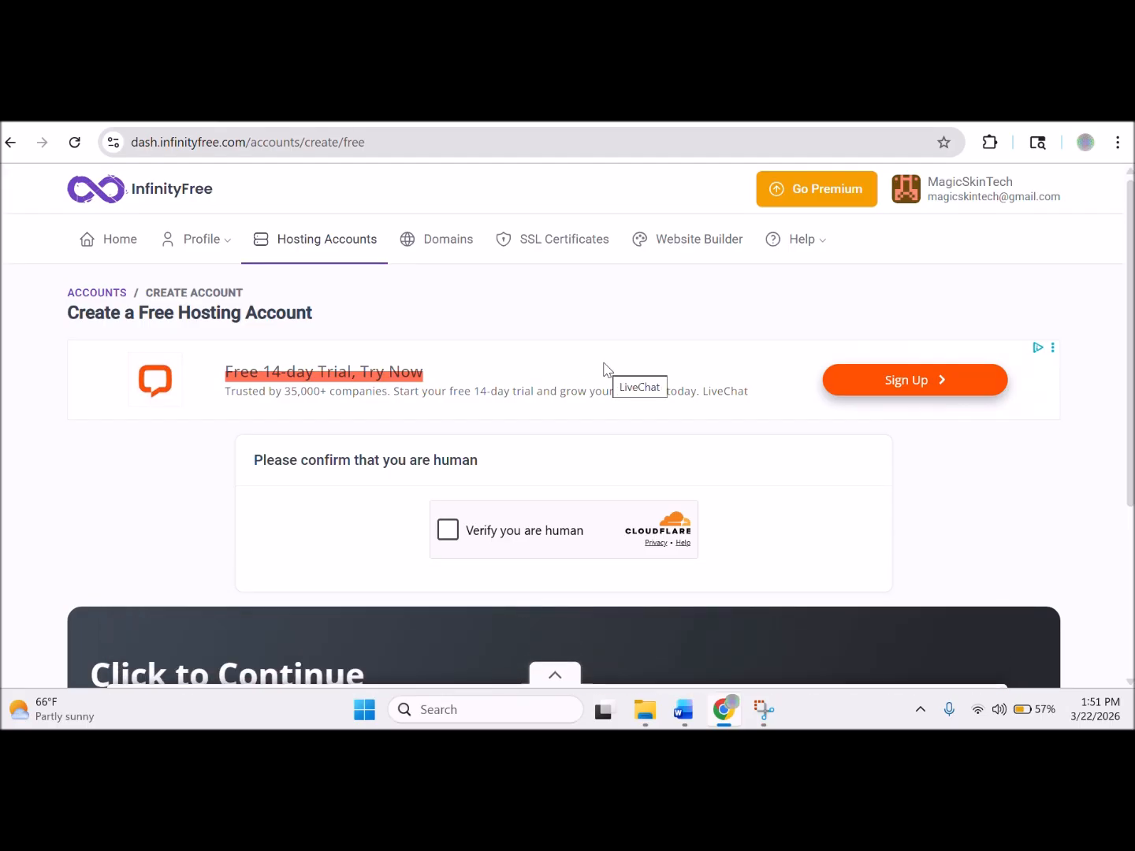
# Pass the human verification check and set the domain extension to infinityfreeapp.com.
pyautogui.click(448, 530)
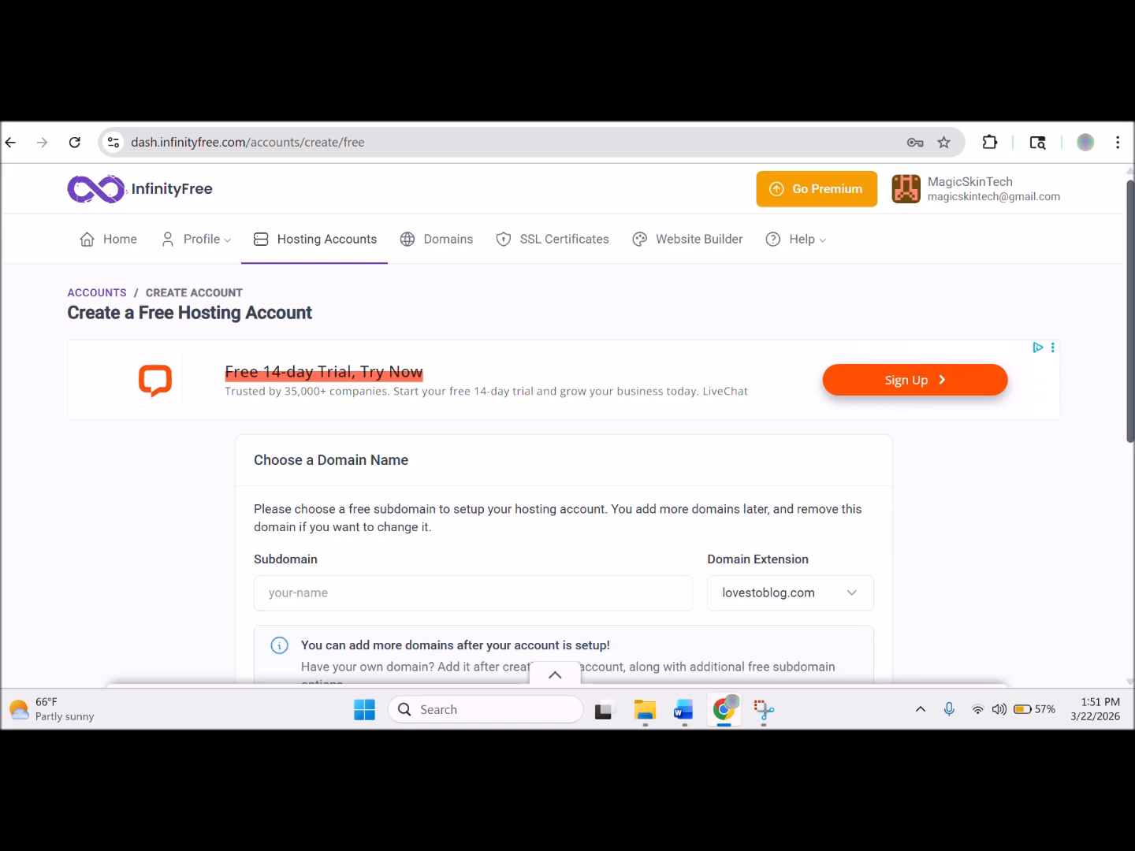
pyautogui.scroll(-3, 1117, 398)
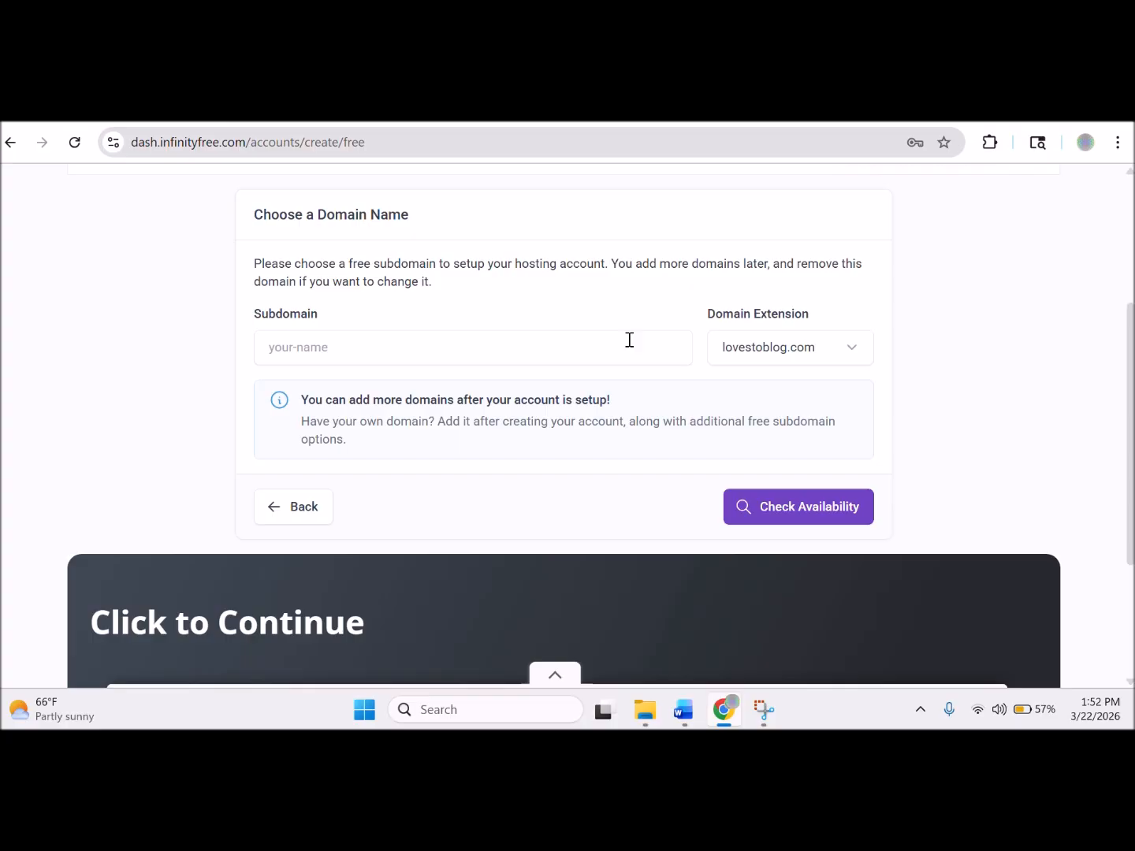
pyautogui.click(841, 357)
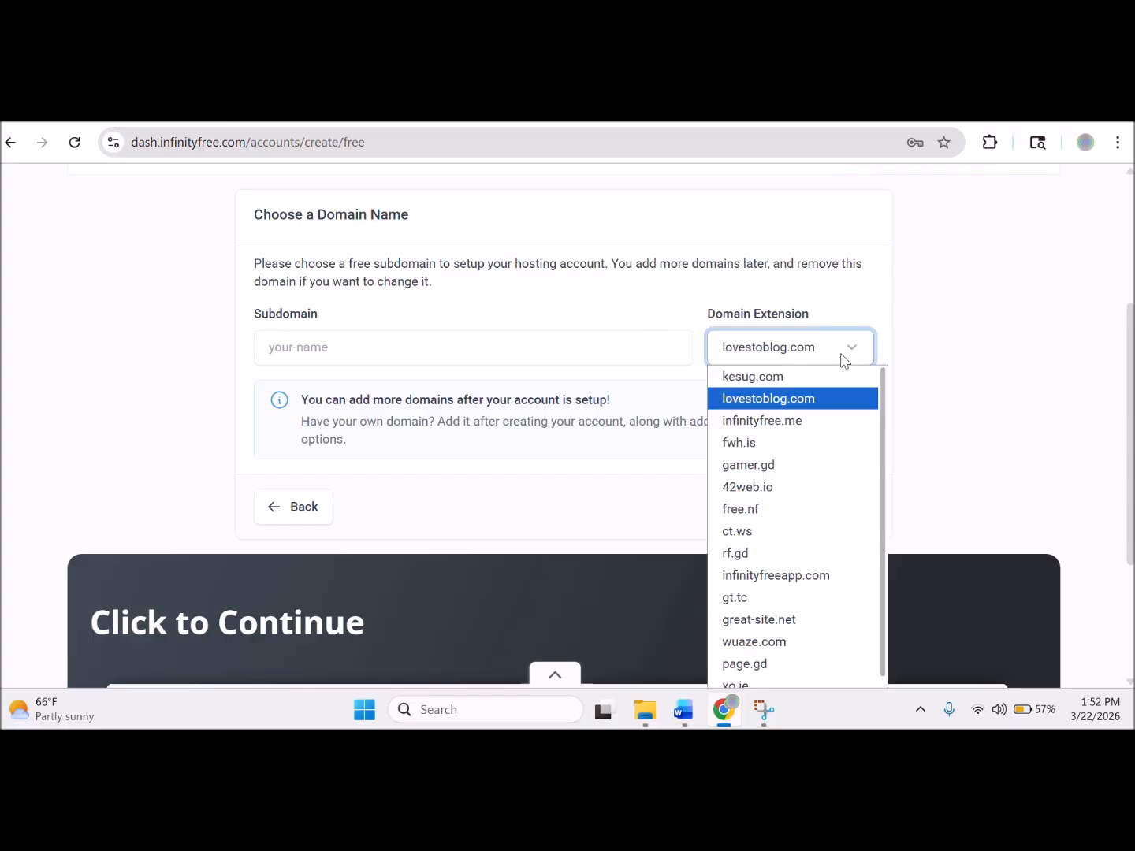
pyautogui.click(806, 421)
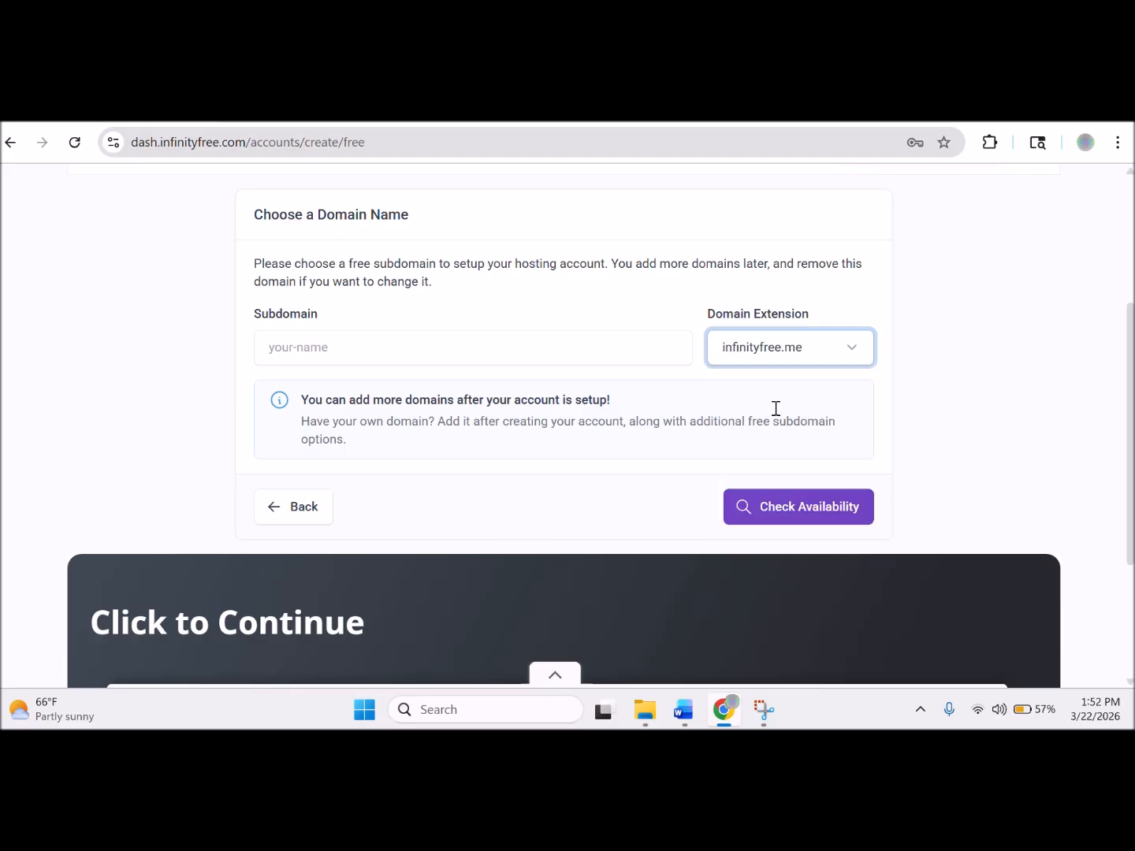
pyautogui.click(854, 350)
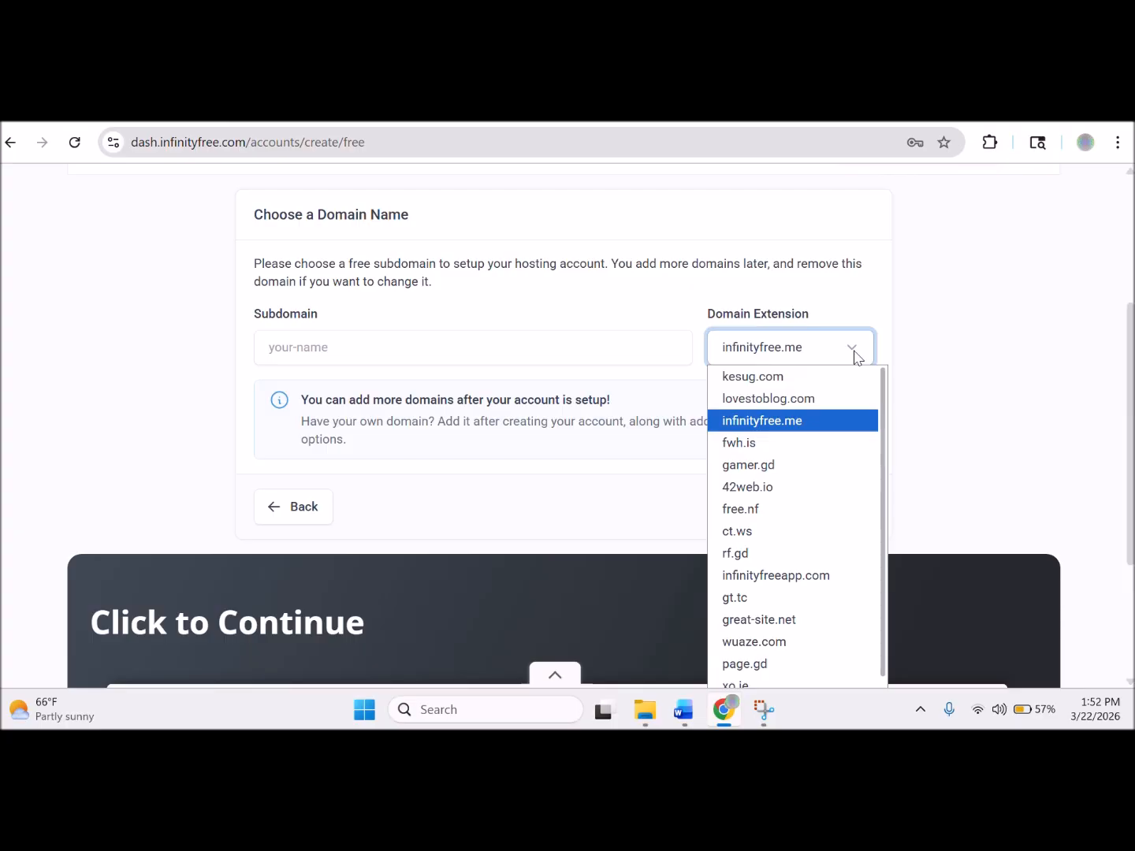
pyautogui.click(787, 578)
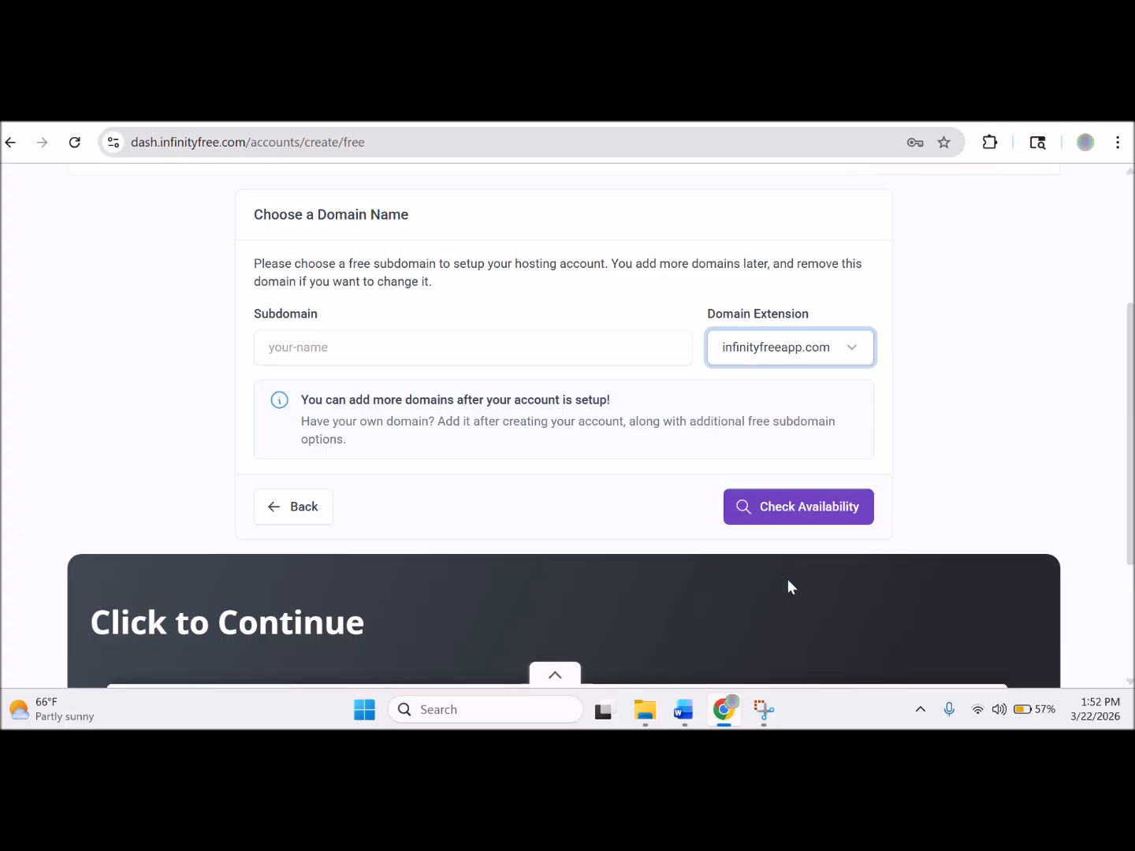
# Enter the subdomain 'magicskintech' and check that it is available.
pyautogui.click(508, 350)
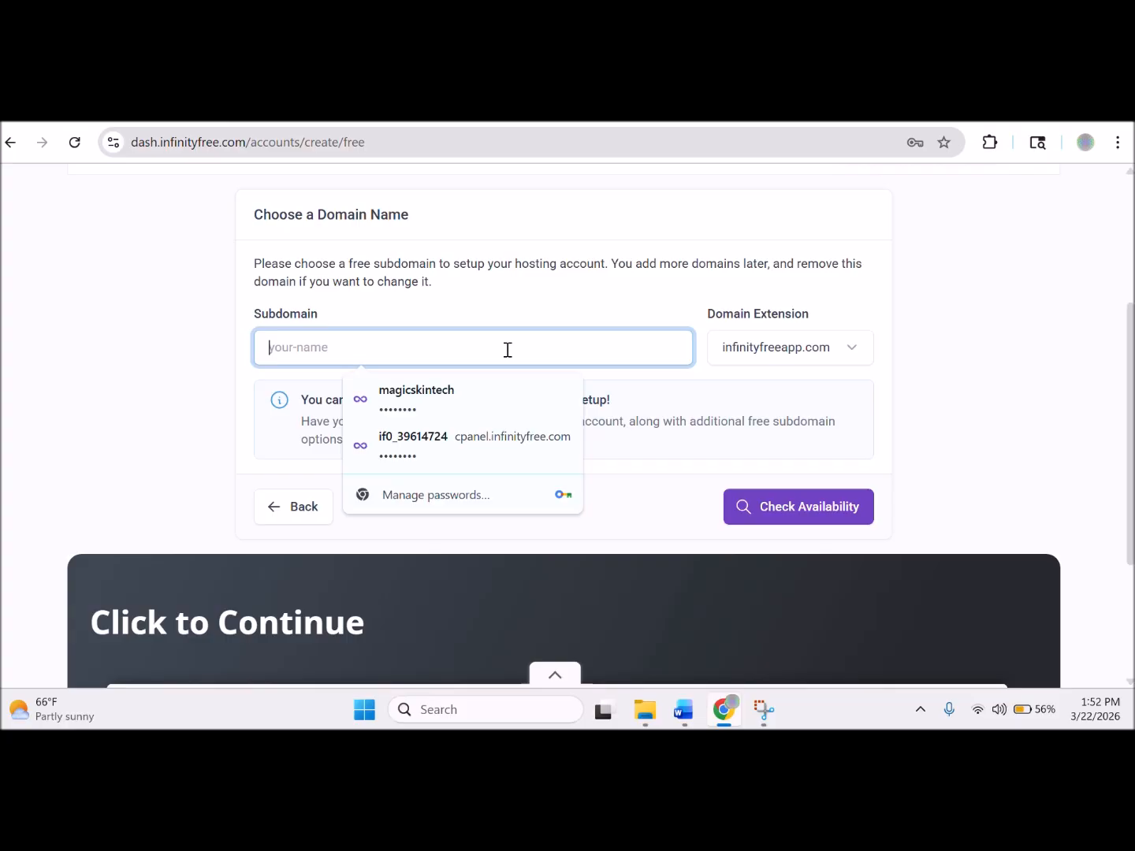
pyautogui.write('magi')
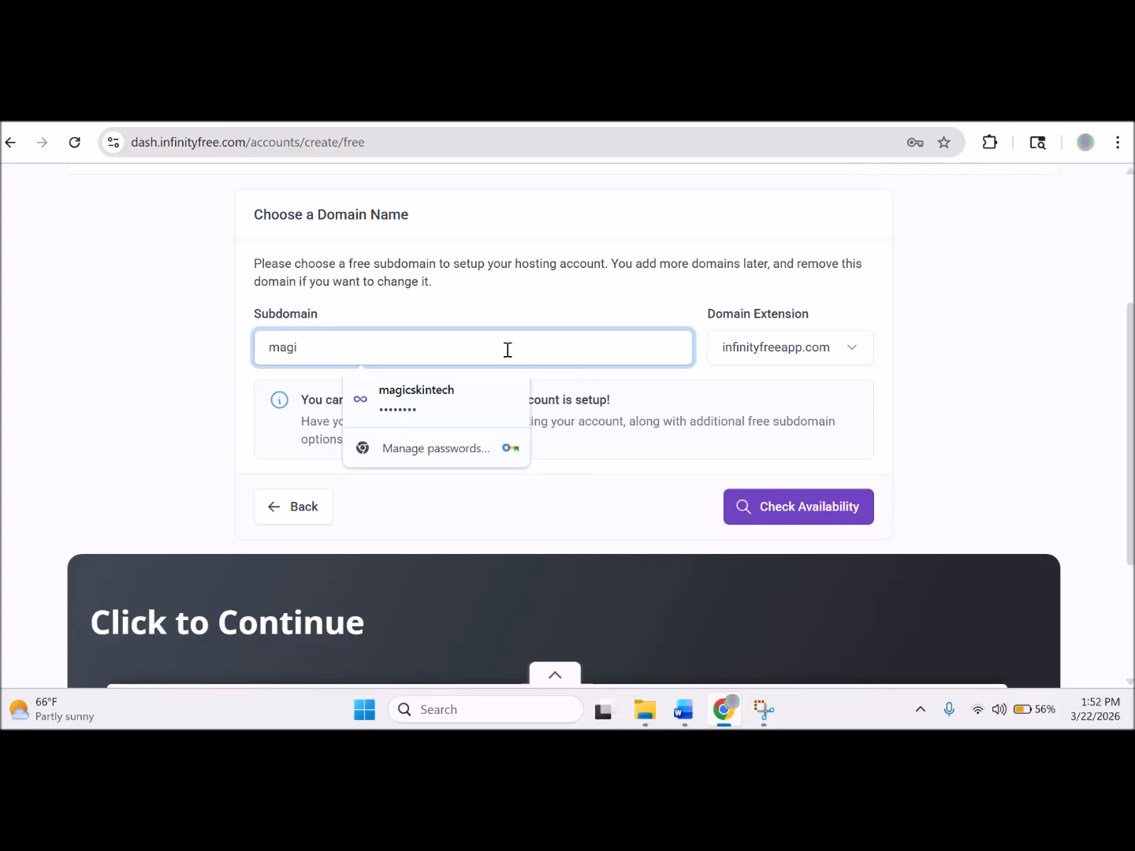
pyautogui.write('cskintech')
pyautogui.click(820, 508)
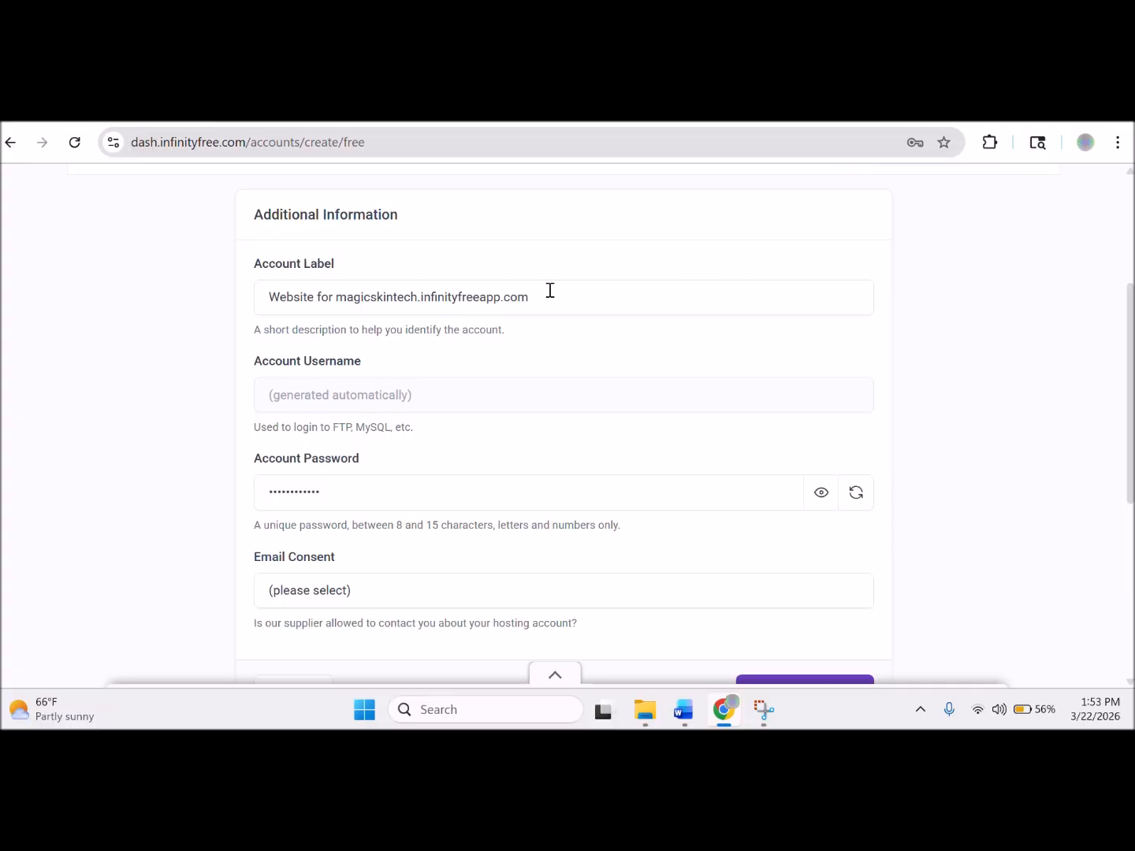
# Copy the account label text and place the cursor below WEBSITE NOTES in Word.
pyautogui.moveTo(550, 291); pyautogui.dragTo(287, 307)
pyautogui.hotkey('ctrl', 'c')
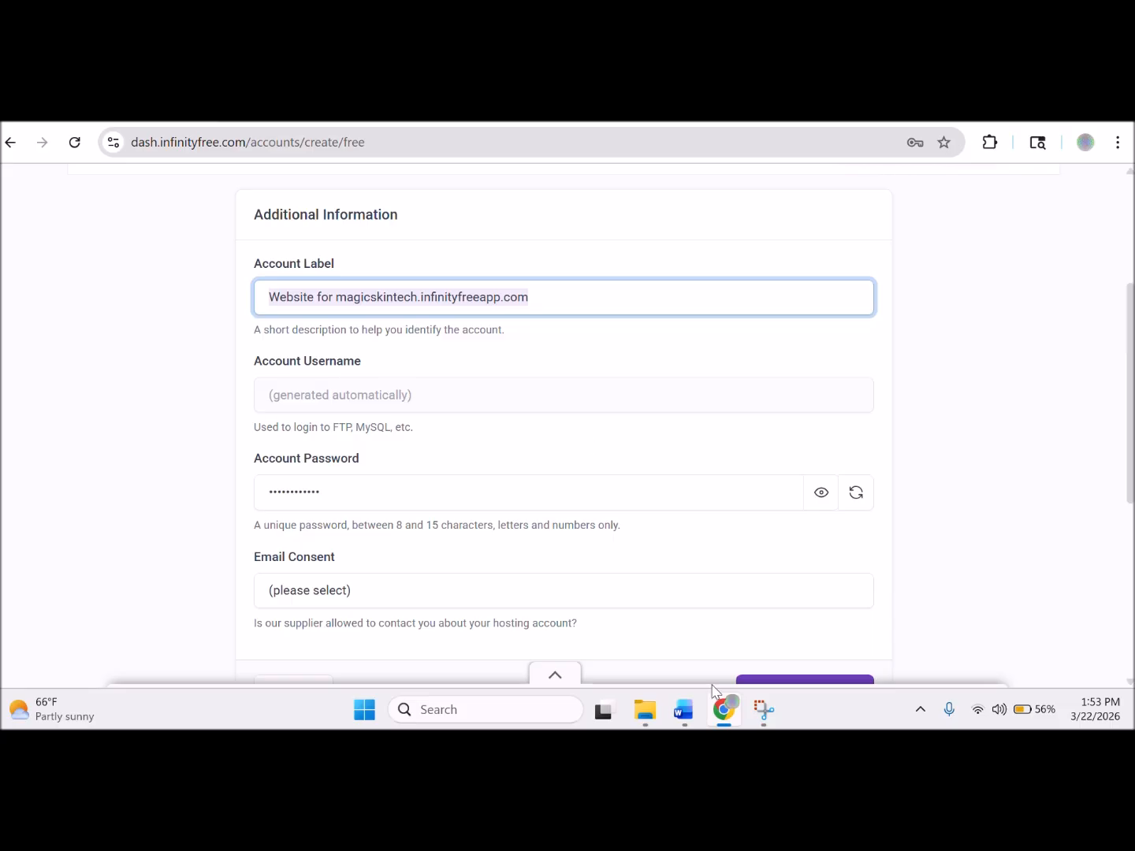
pyautogui.click(684, 711)
pyautogui.click(396, 320)
# Paste the account label, add 'infinityfree.com' above it and a 'pw:' line below.
pyautogui.hotkey('ctrl', 'v')
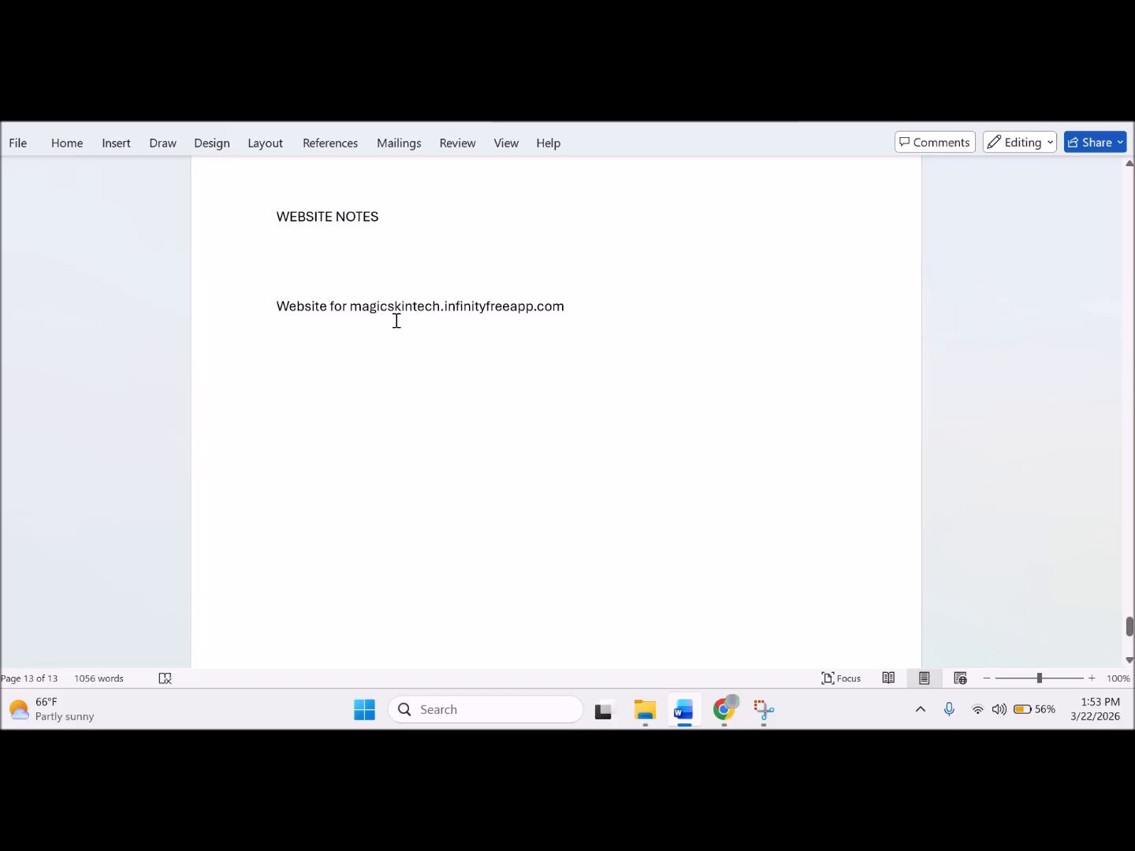
pyautogui.press('Up')
pyautogui.write('infini')
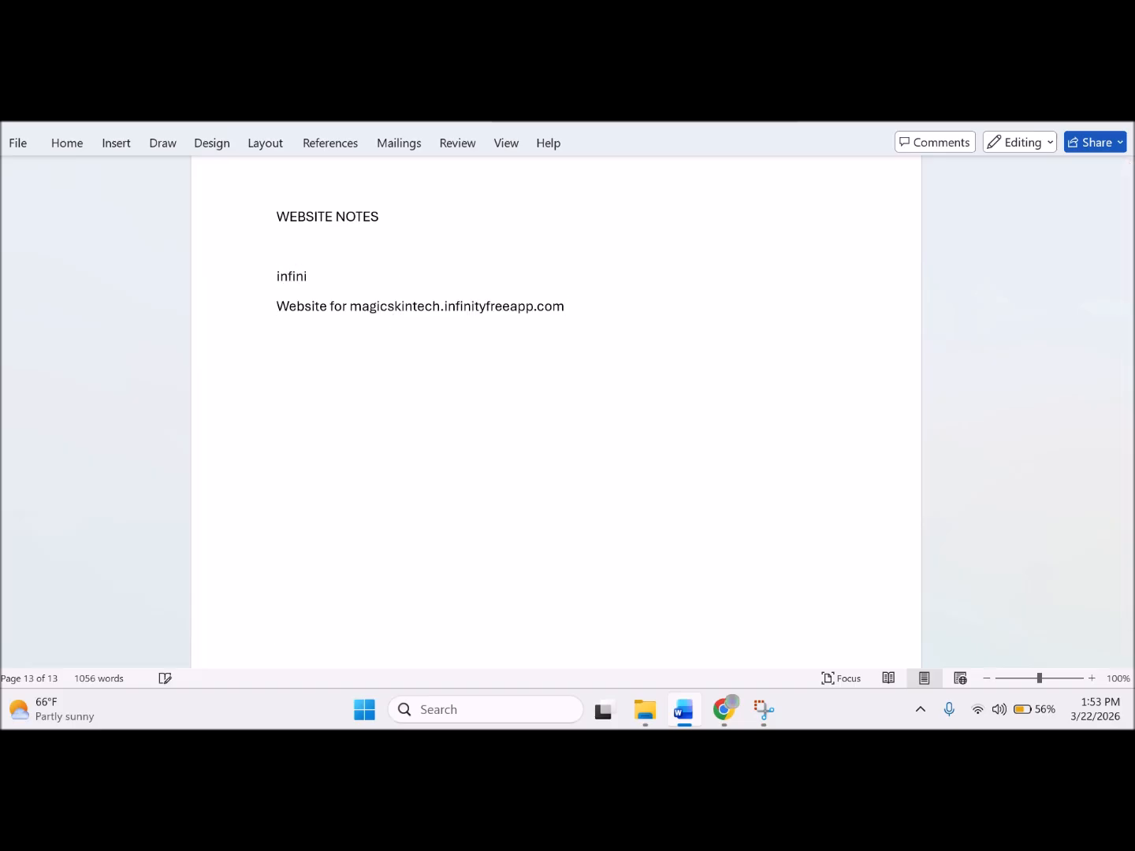
pyautogui.write('tyfree.com')
pyautogui.click(611, 303)
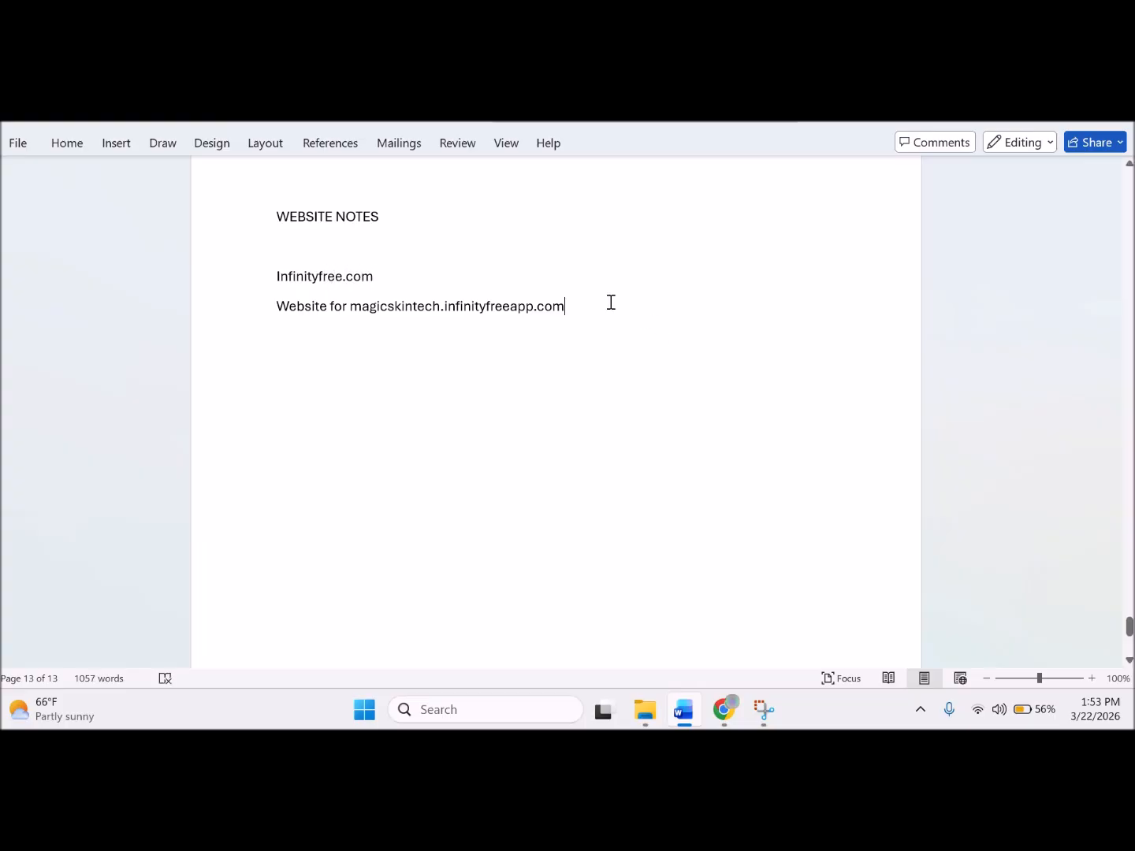
pyautogui.press('Return')
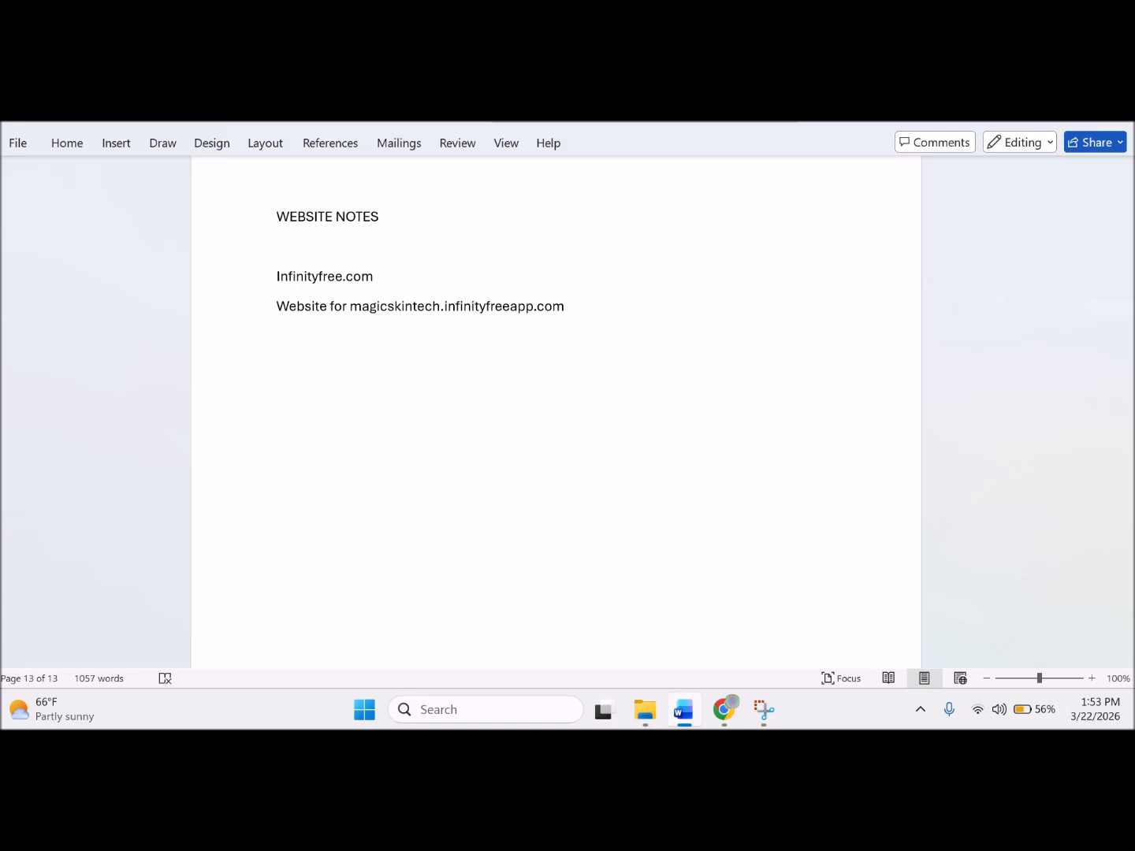
pyautogui.write('pw:')
# Back in the browser, set Email Consent to 'I Approve' and create the free hosting account.
pyautogui.click(726, 712)
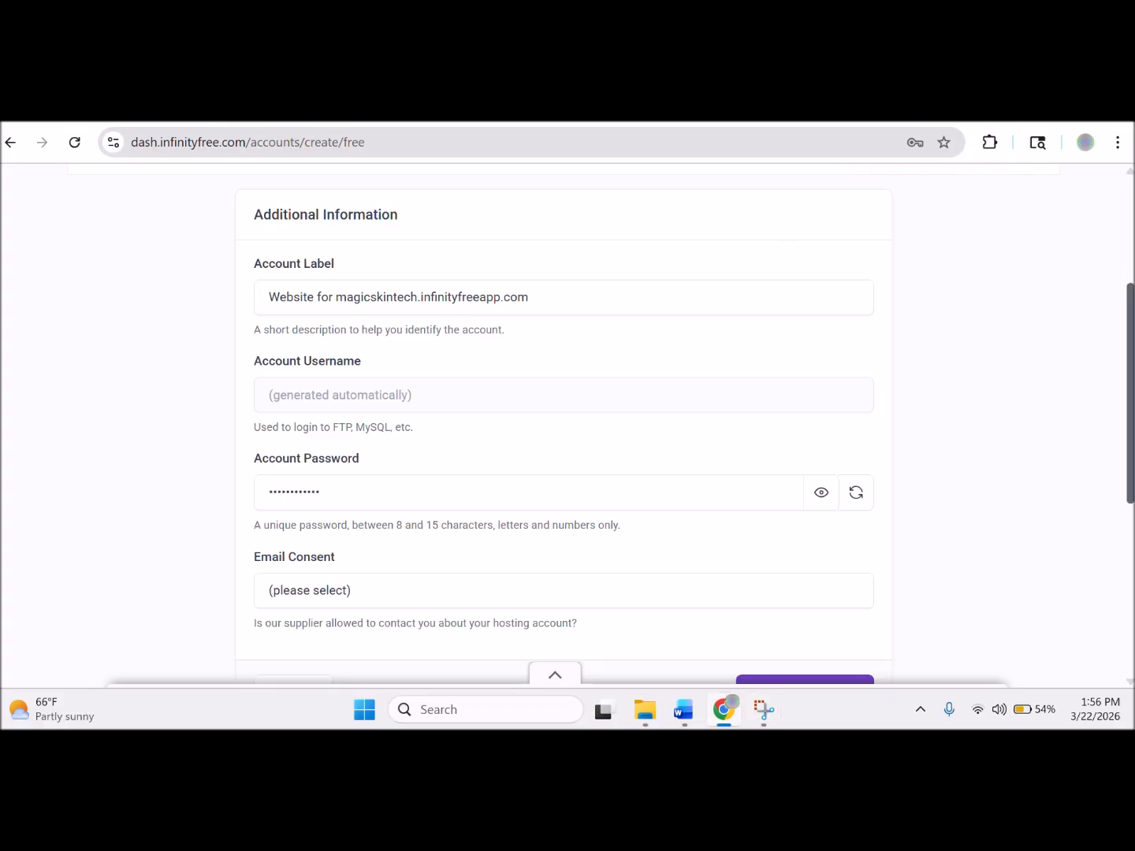
pyautogui.scroll(-2, 1133, 407)
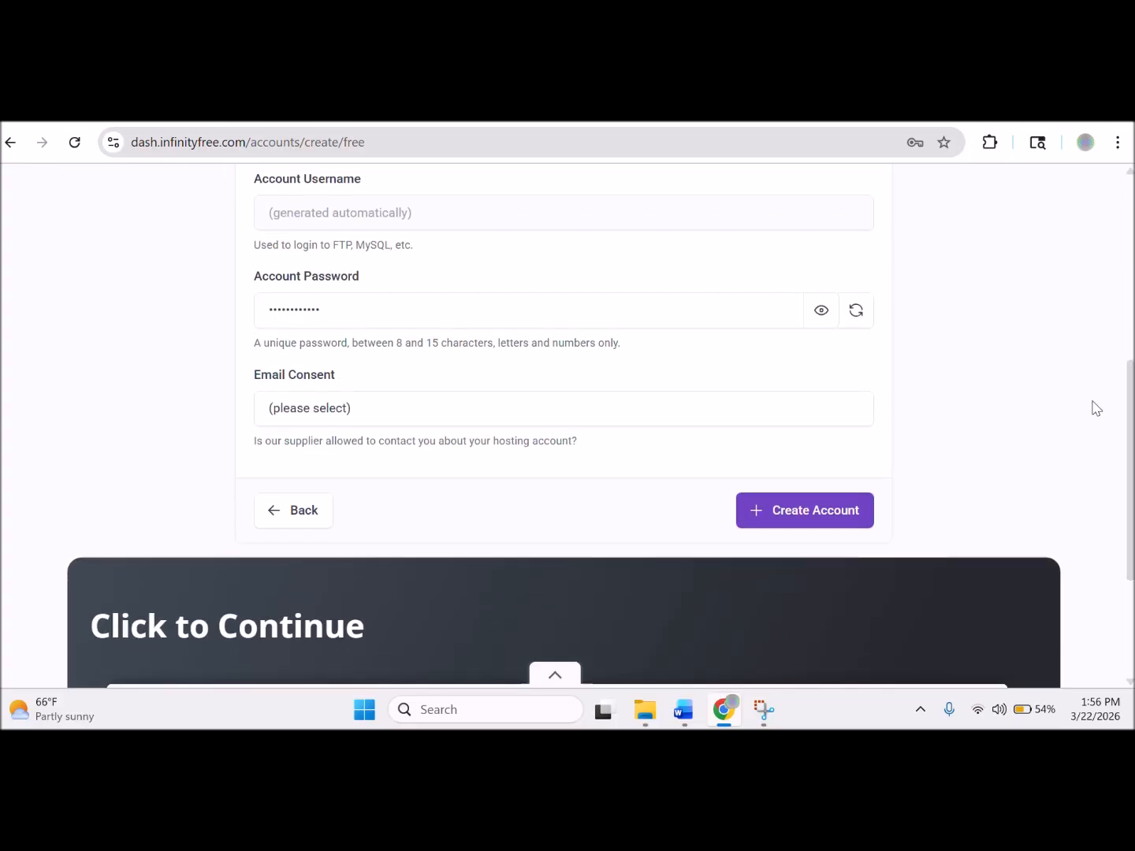
pyautogui.click(392, 410)
pyautogui.click(372, 465)
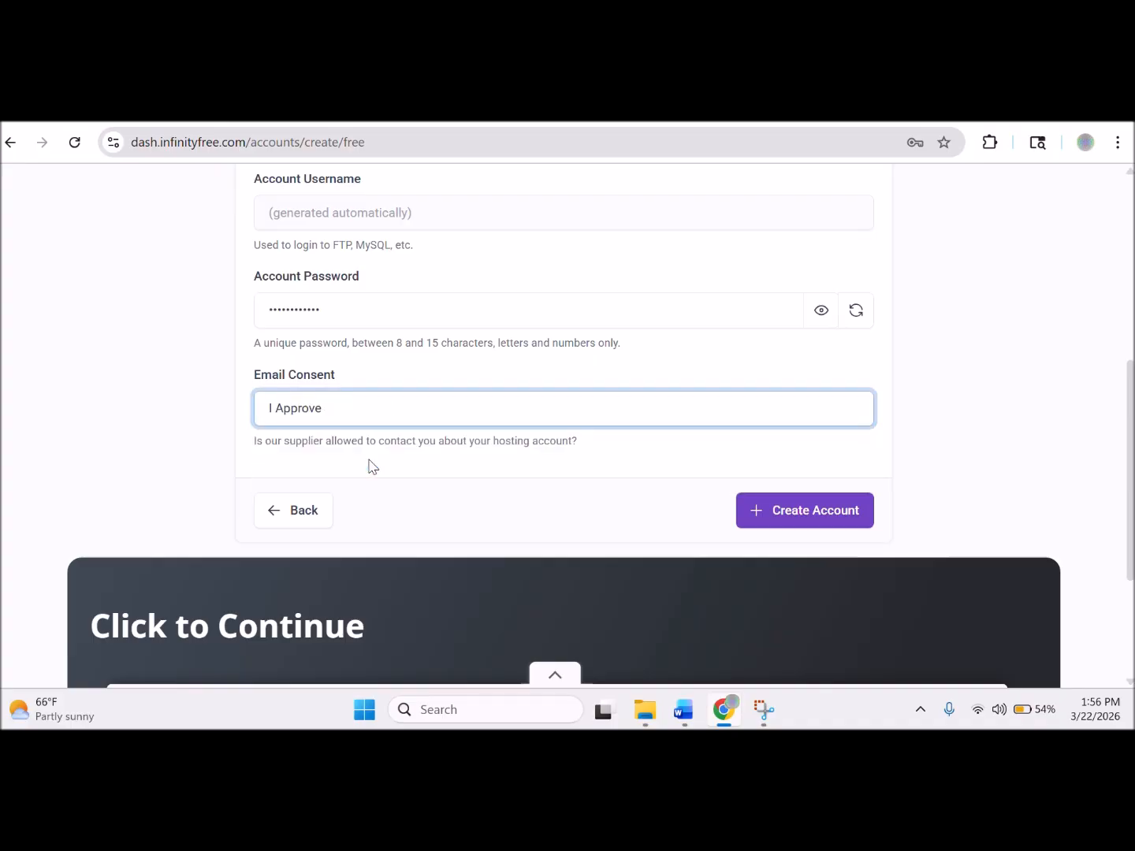
pyautogui.click(778, 521)
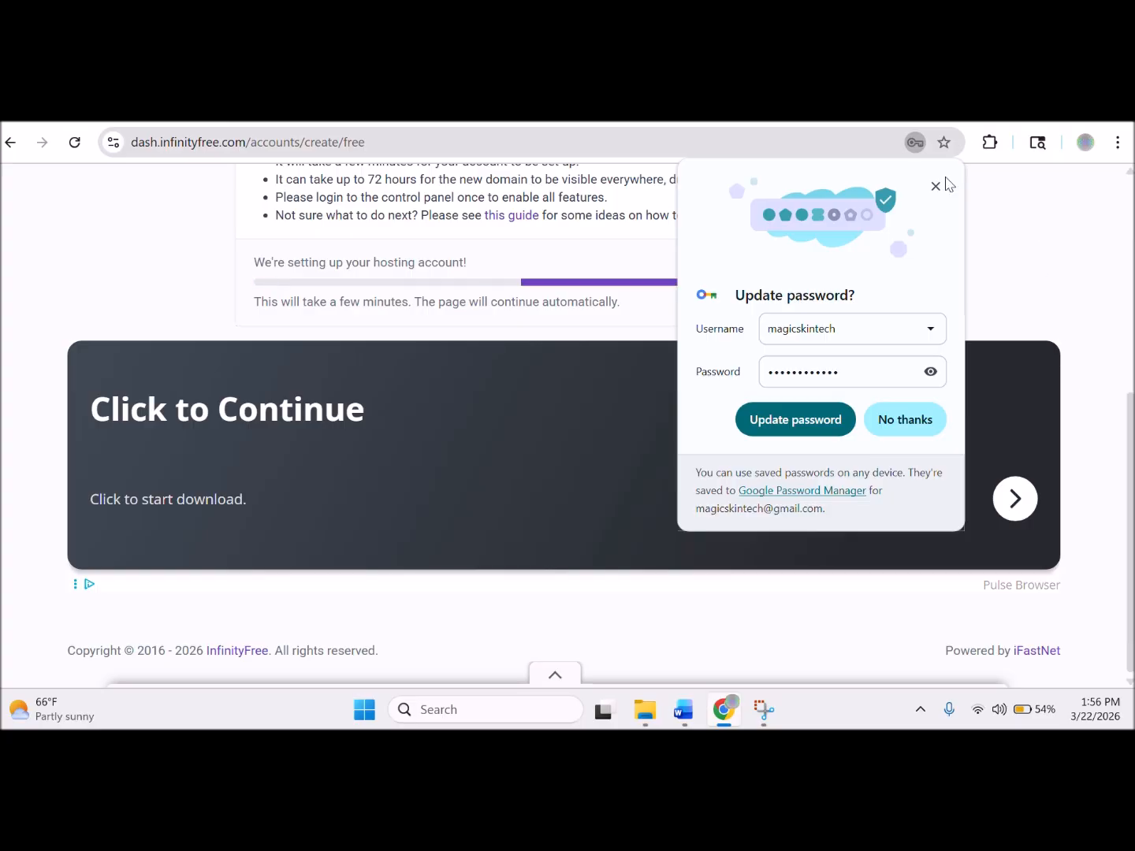
# Dismiss Chrome's password prompt and select the account username while the account page loads.
pyautogui.click(936, 187)
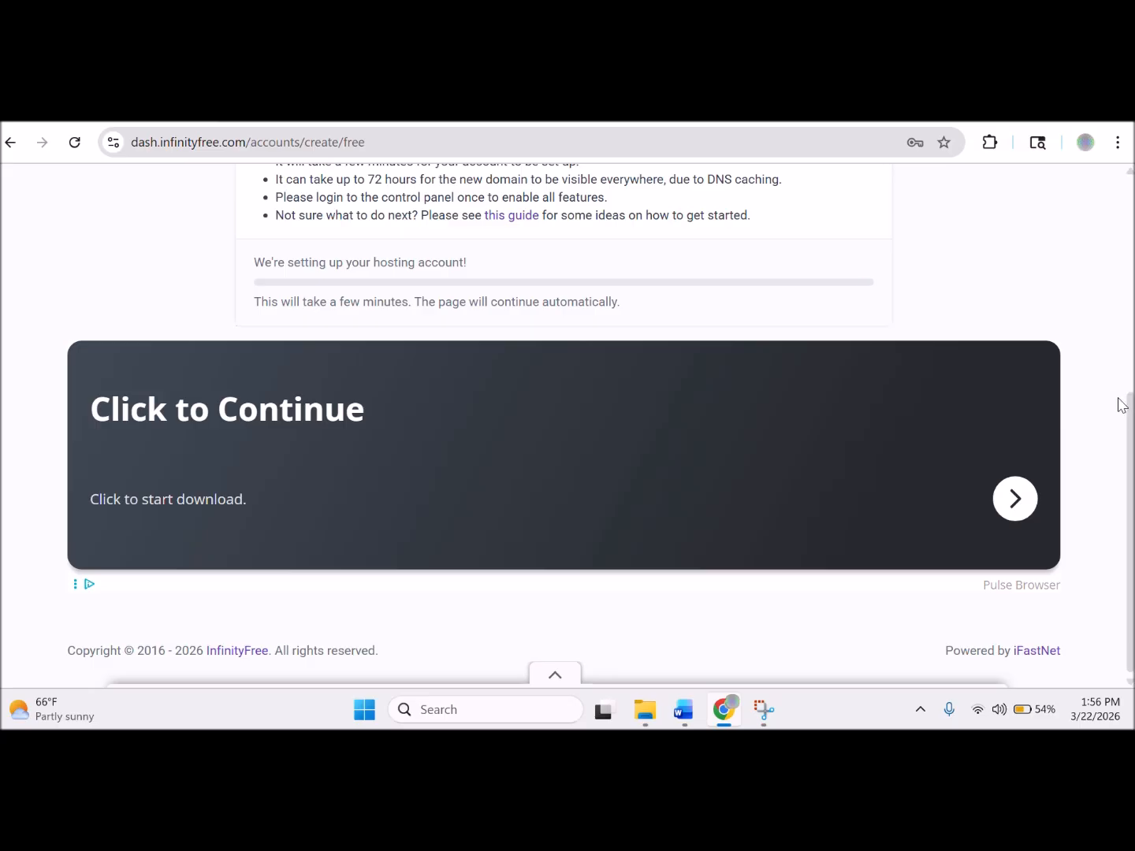
pyautogui.moveTo(1132, 420); pyautogui.dragTo(1131, 240)
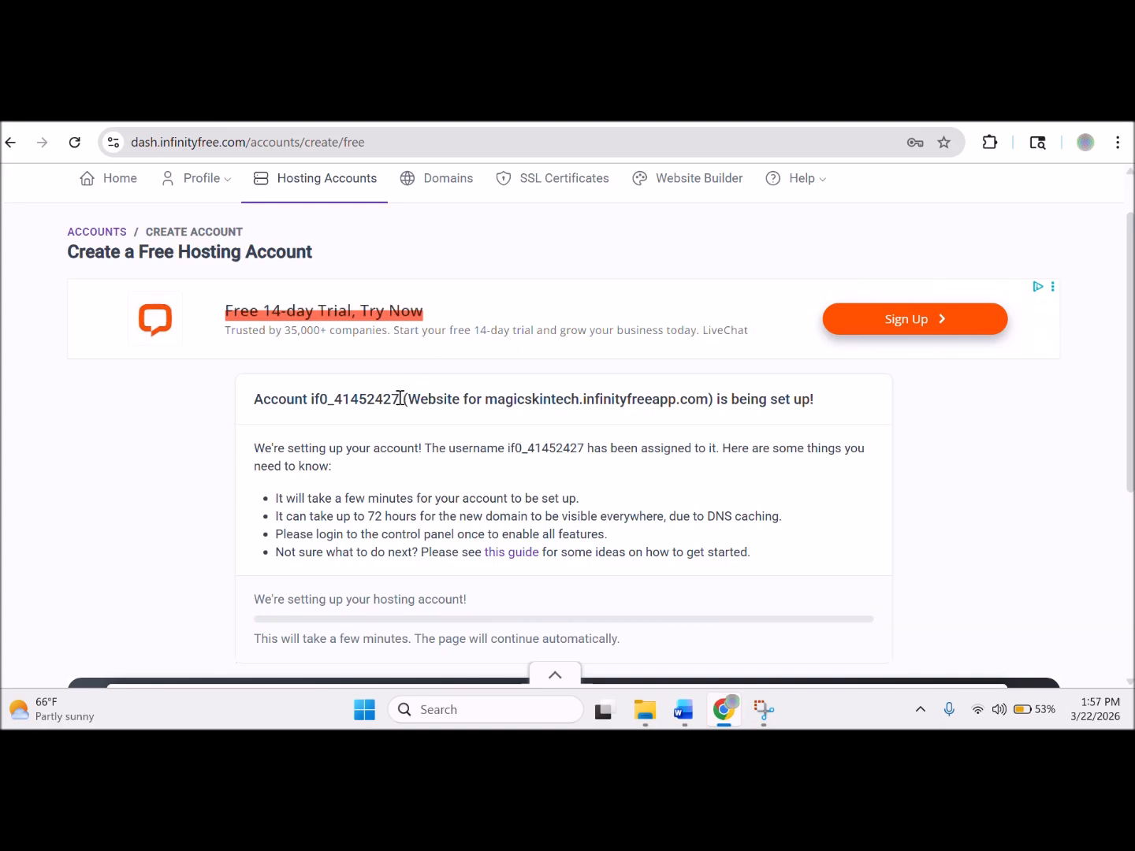
pyautogui.moveTo(402, 398); pyautogui.dragTo(258, 400)
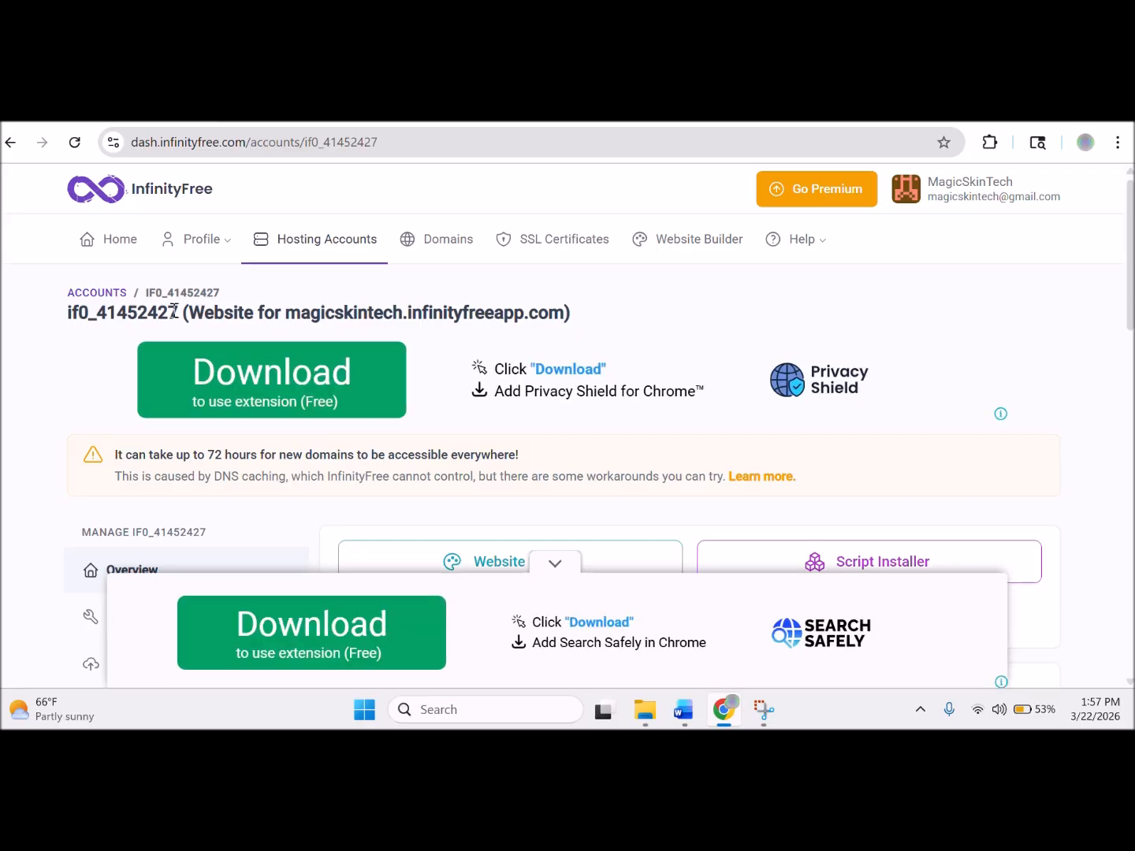
# Copy the account username and paste it on a new line below 'Pw:' in the Word notes.
pyautogui.moveTo(172, 314); pyautogui.dragTo(67, 317)
pyautogui.hotkey('ctrl', 'c')
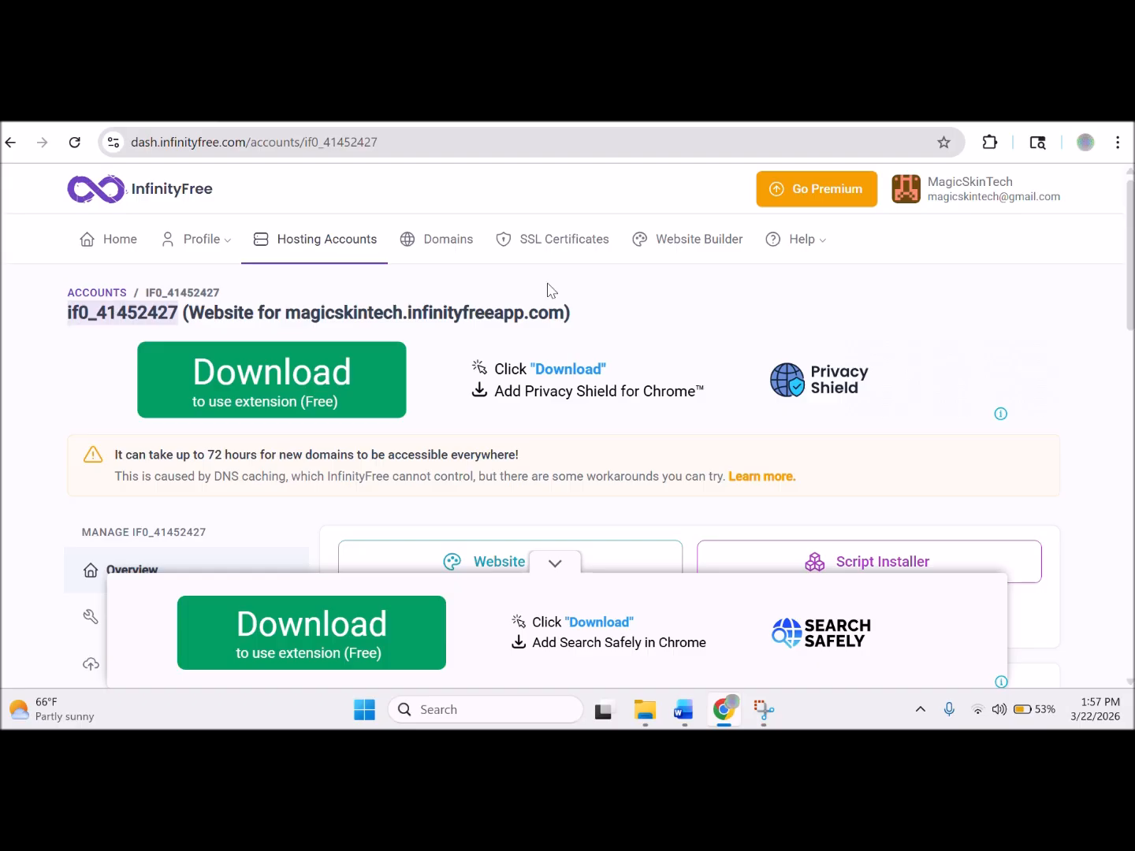
pyautogui.click(468, 126)
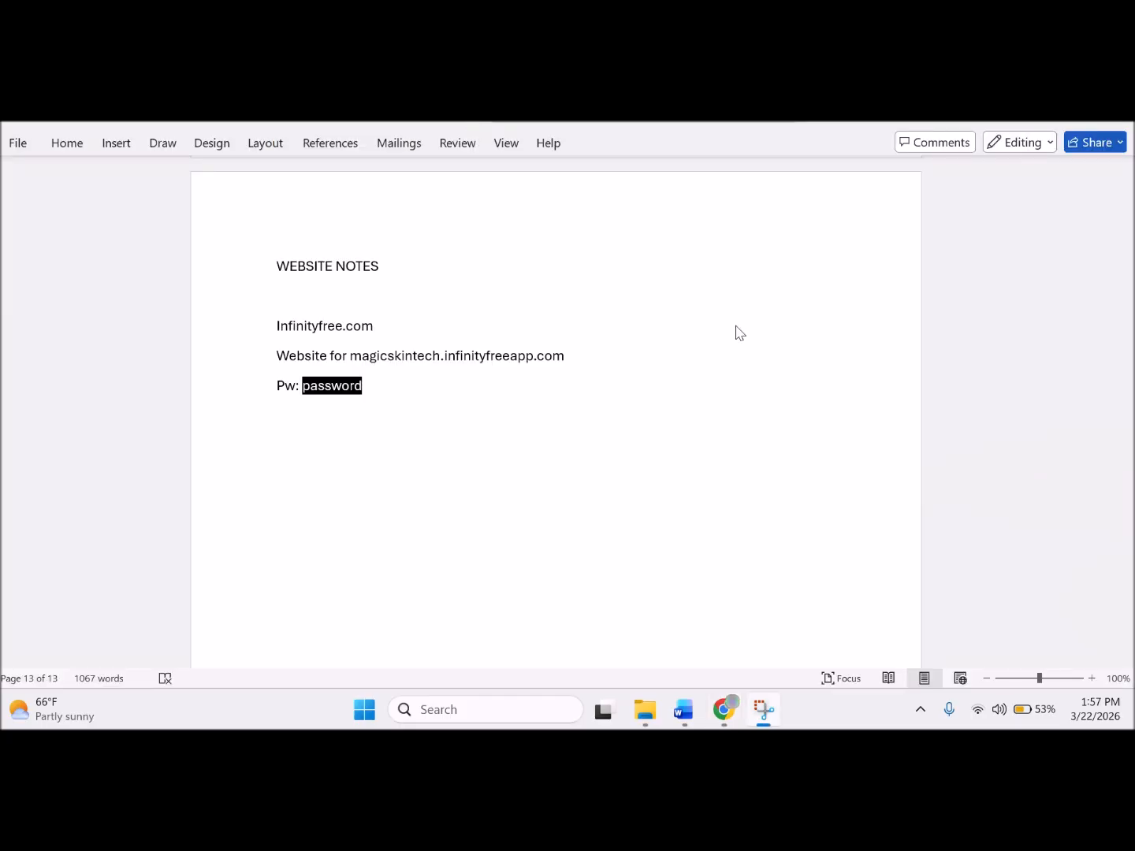
pyautogui.click(311, 429)
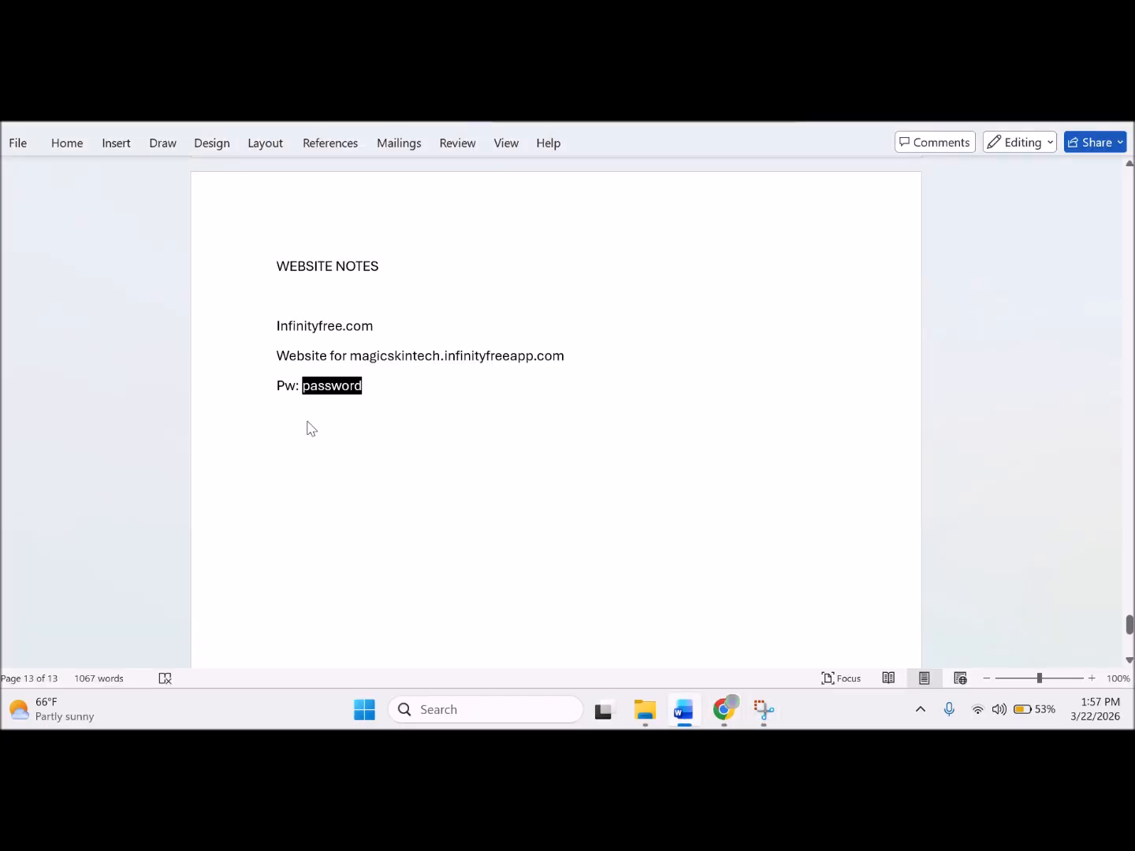
pyautogui.hotkey('ctrl', 'v')
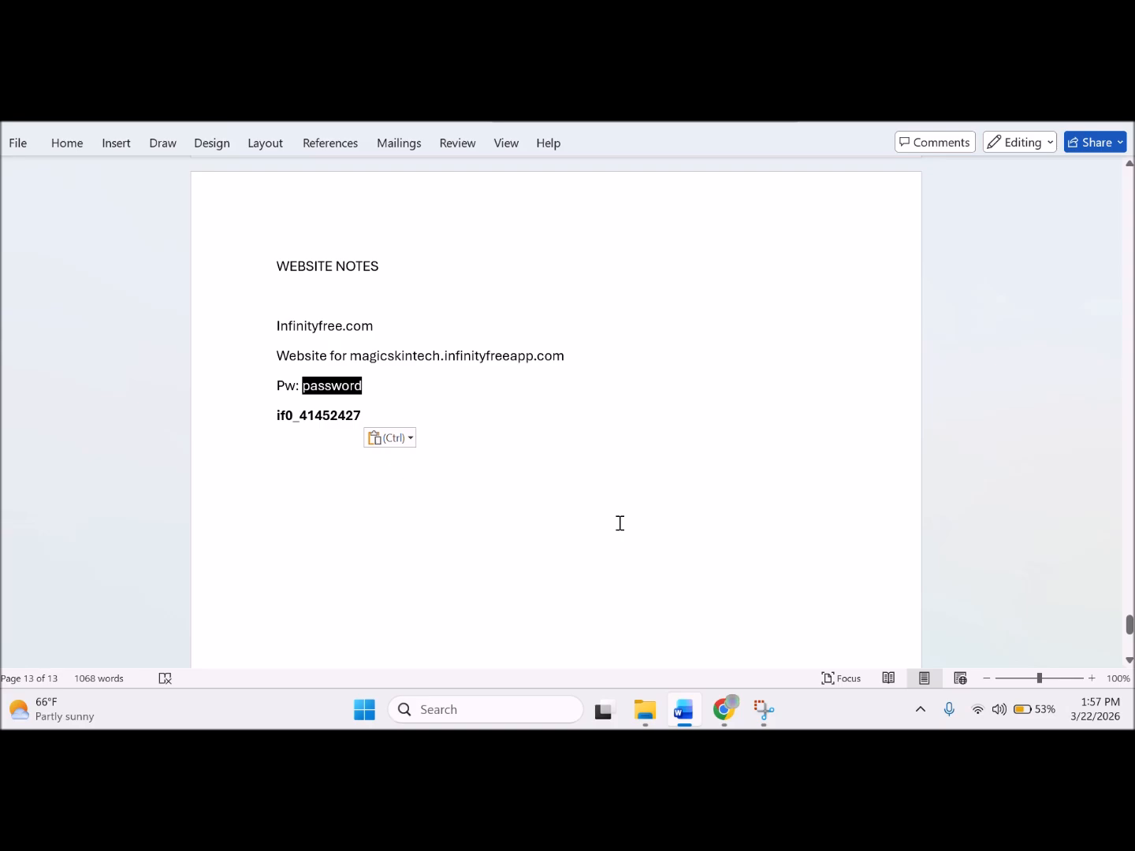
pyautogui.moveTo(720, 719)
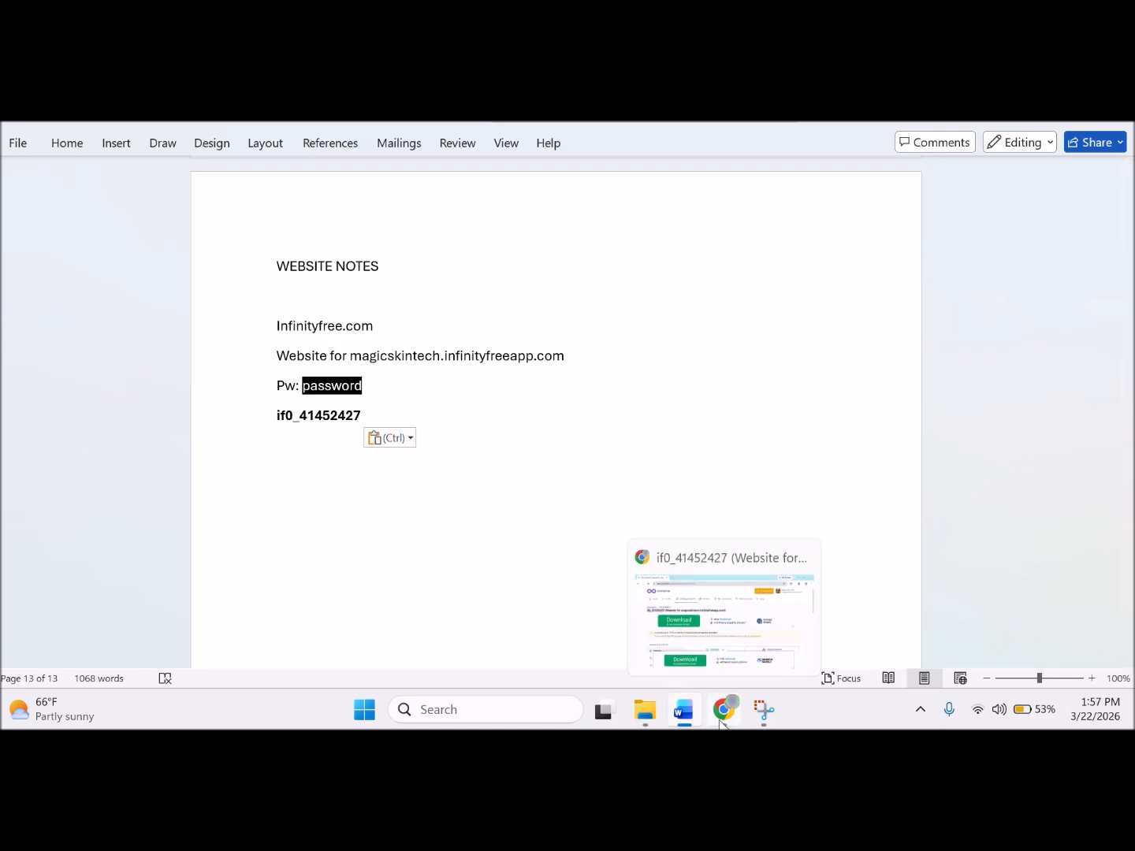
pyautogui.click(720, 720)
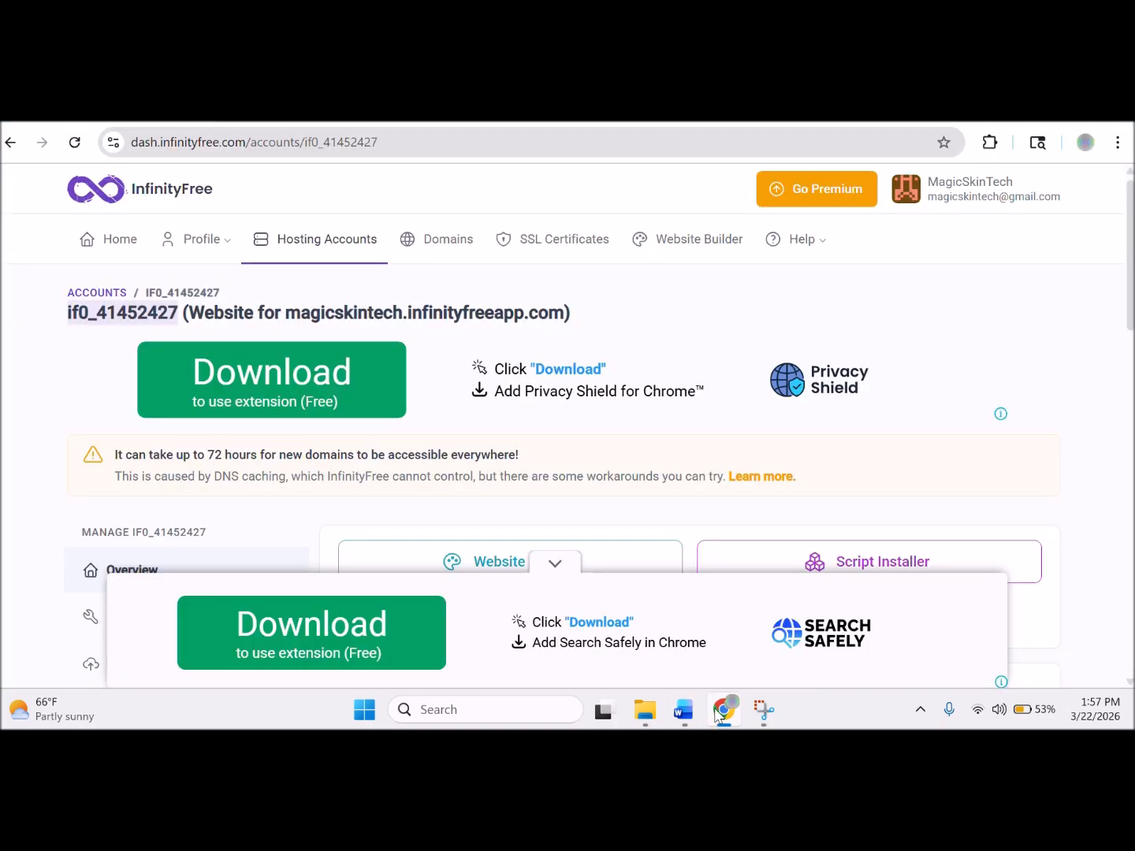
# Collapse the bottom ad and review domain magicskintech.infinityfreeapp.com and the Active account status.
pyautogui.click(555, 566)
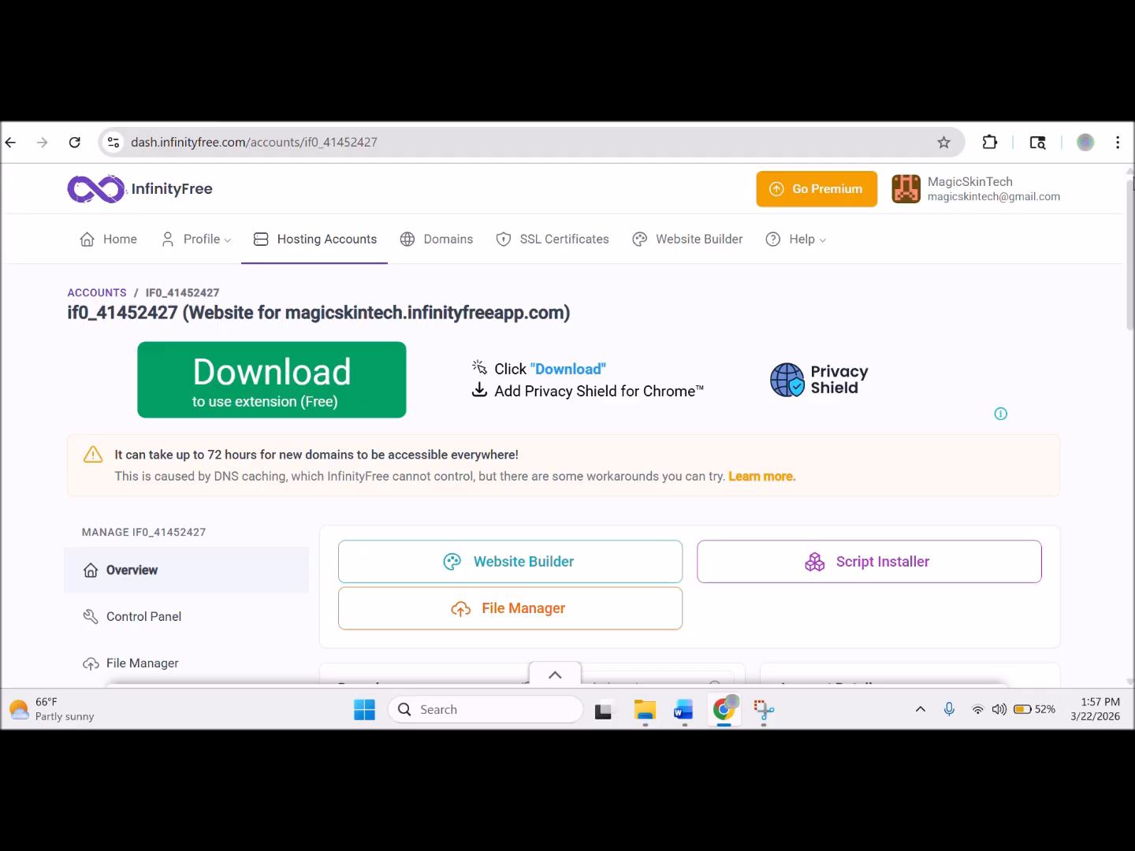
pyautogui.moveTo(1129, 213); pyautogui.dragTo(1129, 299)
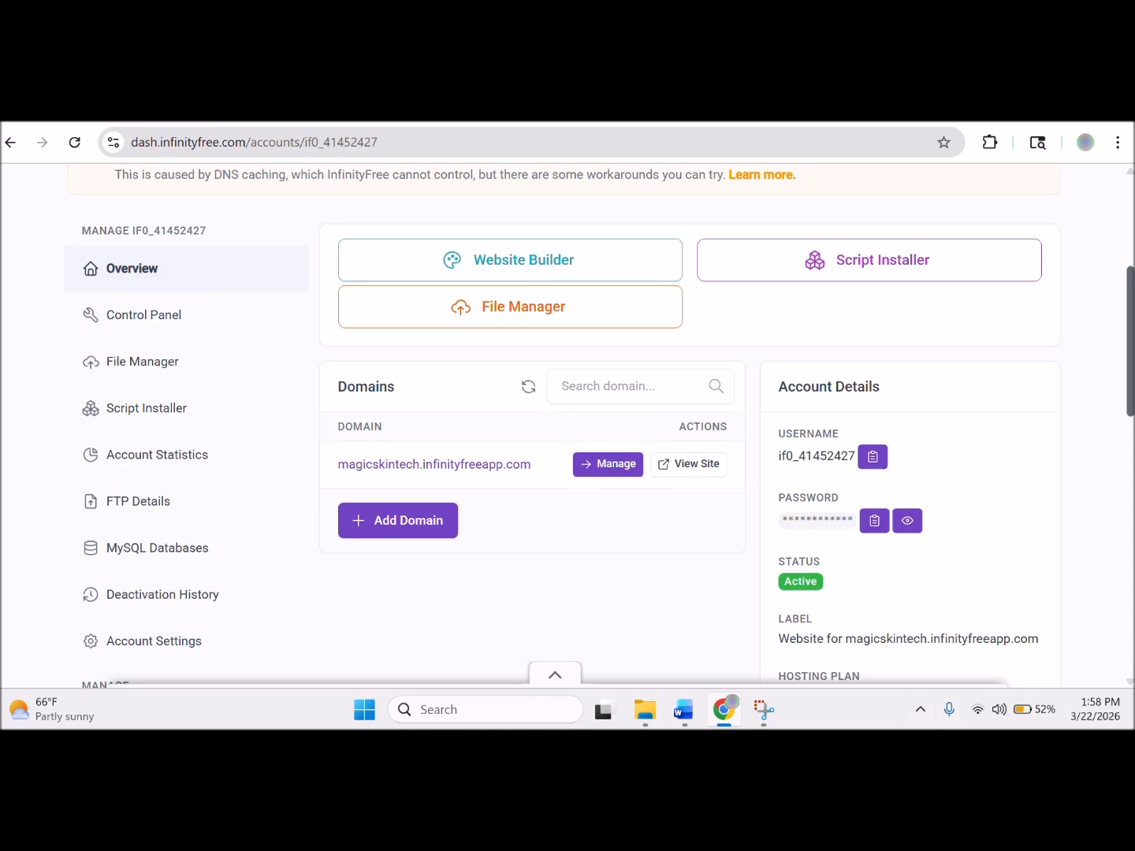
pyautogui.scroll(-3, 1131, 458)
pyautogui.moveTo(1133, 447); pyautogui.dragTo(1130, 496)
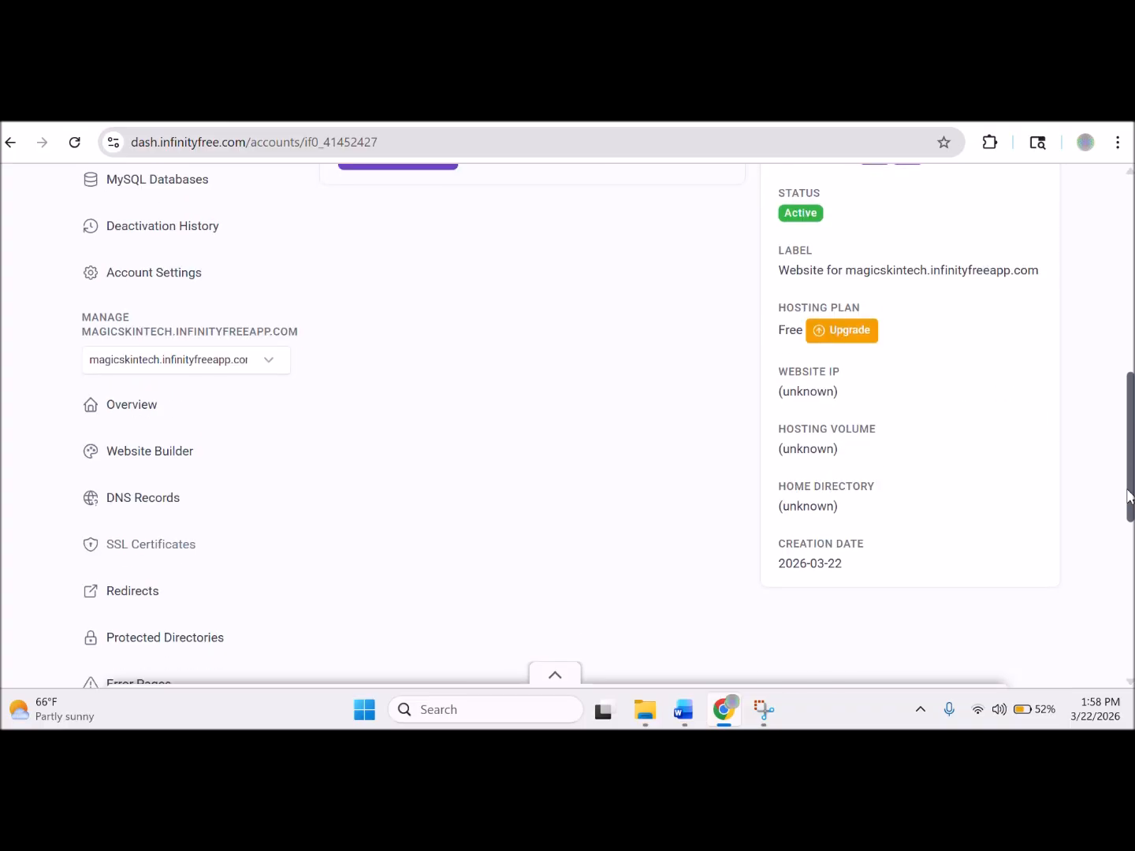
pyautogui.scroll(3, 905, 237)
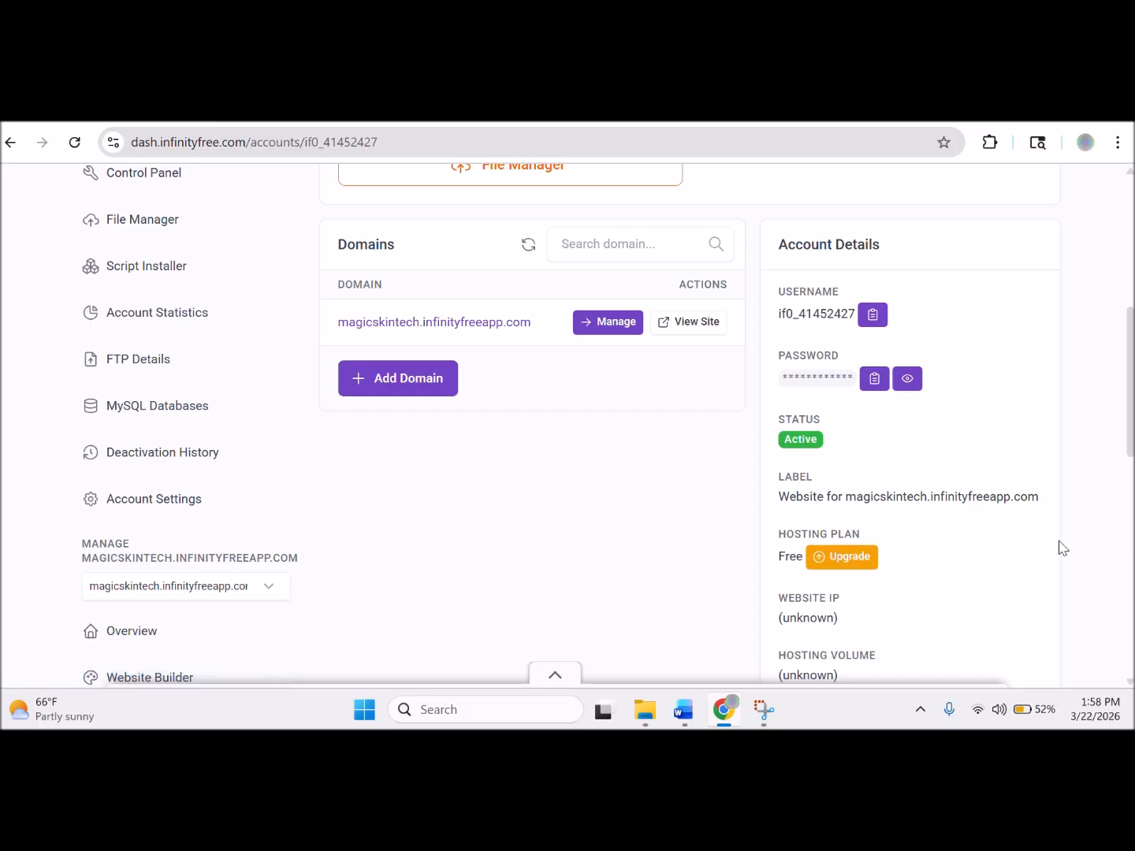
pyautogui.scroll(-3, 1127, 508)
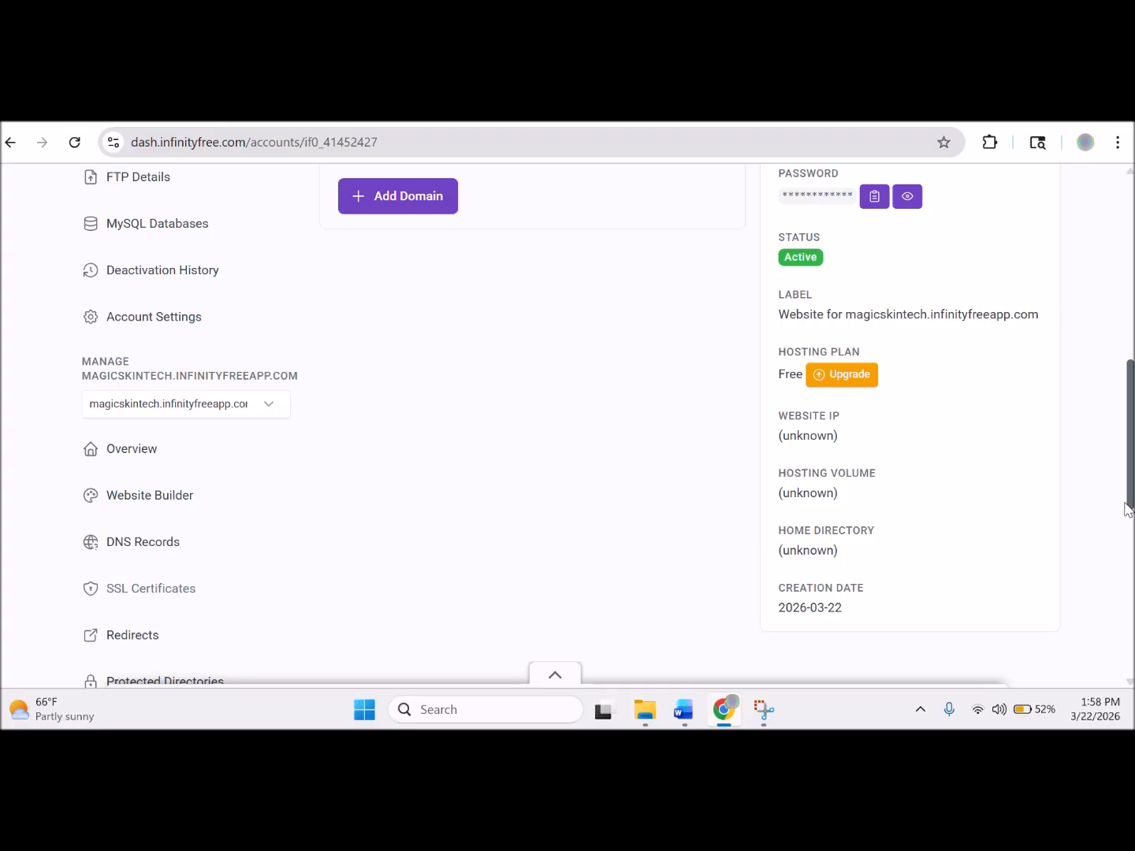
pyautogui.moveTo(1128, 507); pyautogui.dragTo(1129, 409)
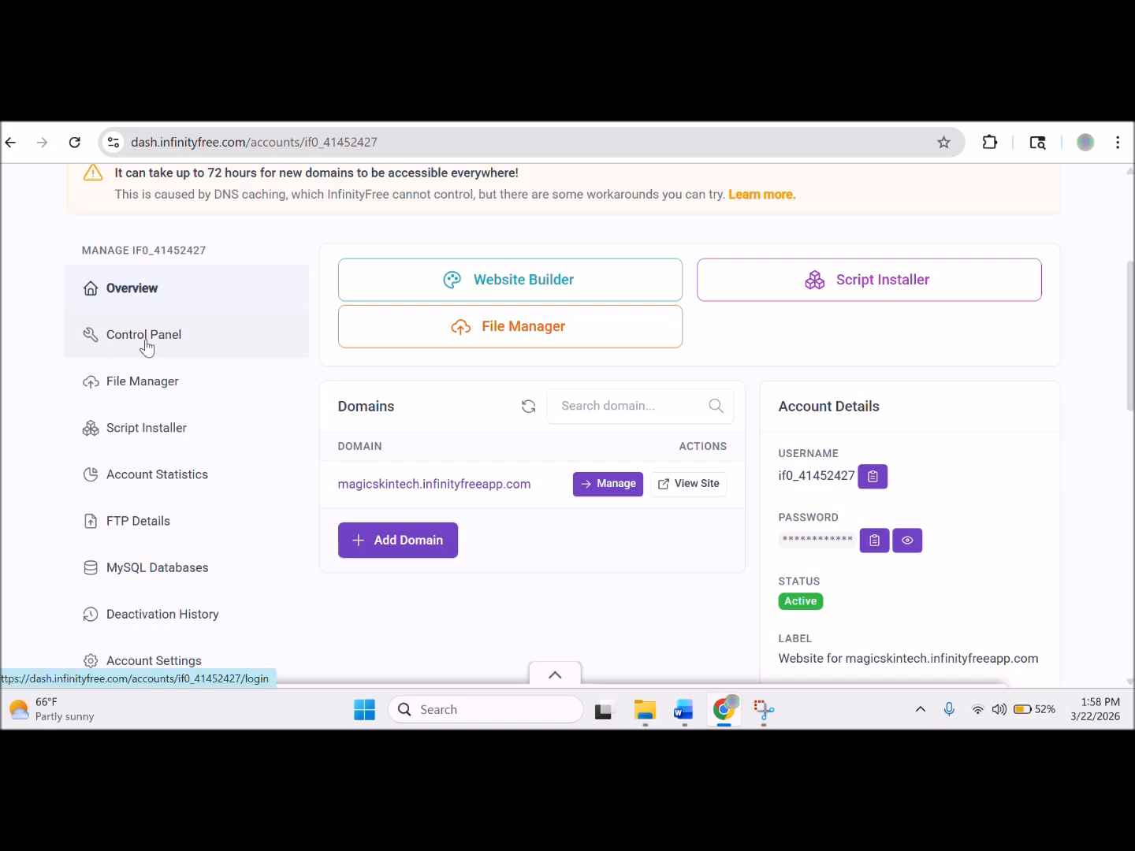
# Open the Control Panel from the sidebar and approve service emails on the Important Notice page.
pyautogui.click(146, 338)
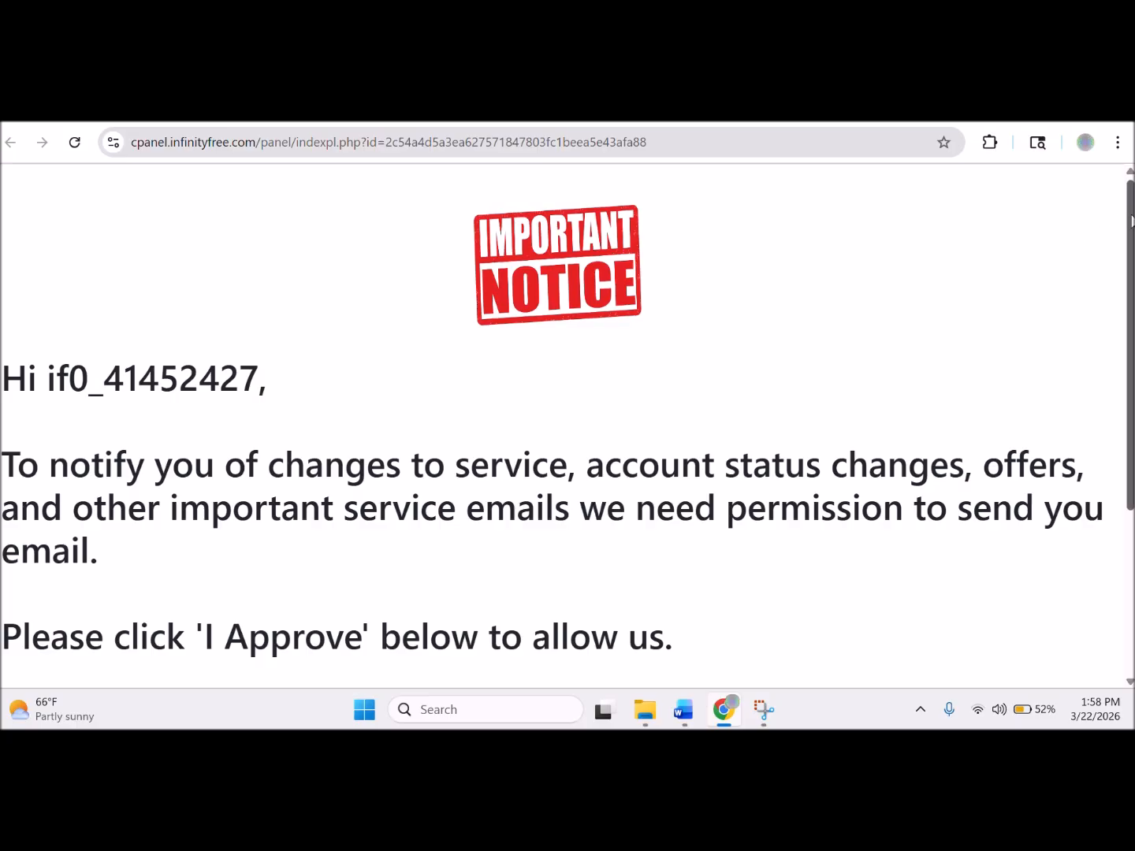
pyautogui.moveTo(1131, 221); pyautogui.dragTo(1131, 340)
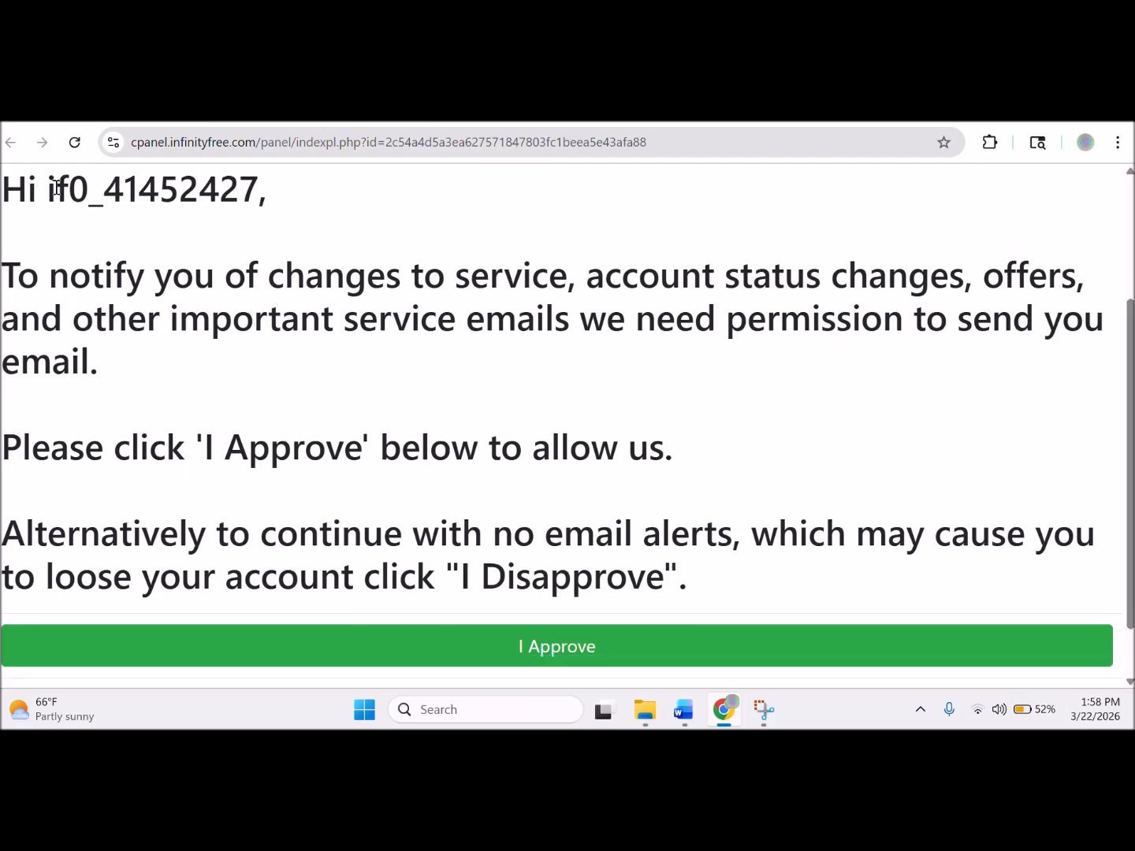
pyautogui.moveTo(56, 189); pyautogui.dragTo(239, 197)
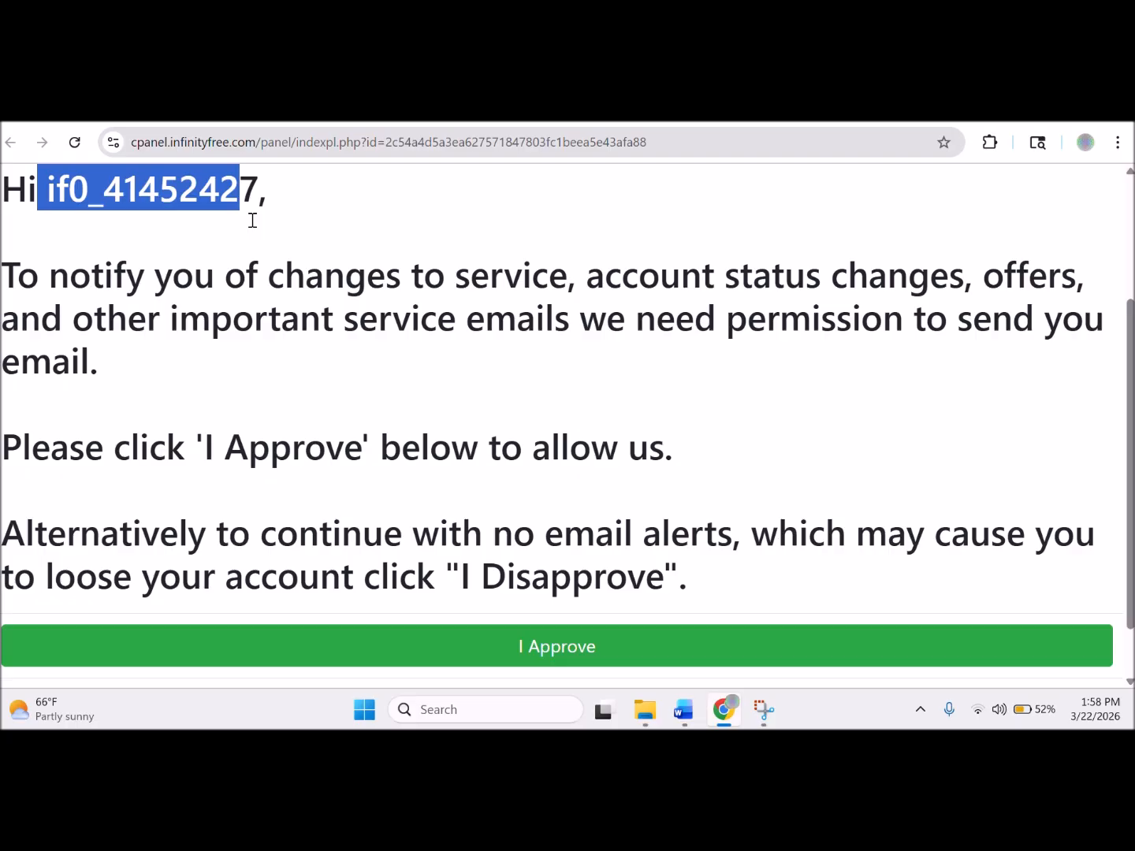
pyautogui.click(324, 272)
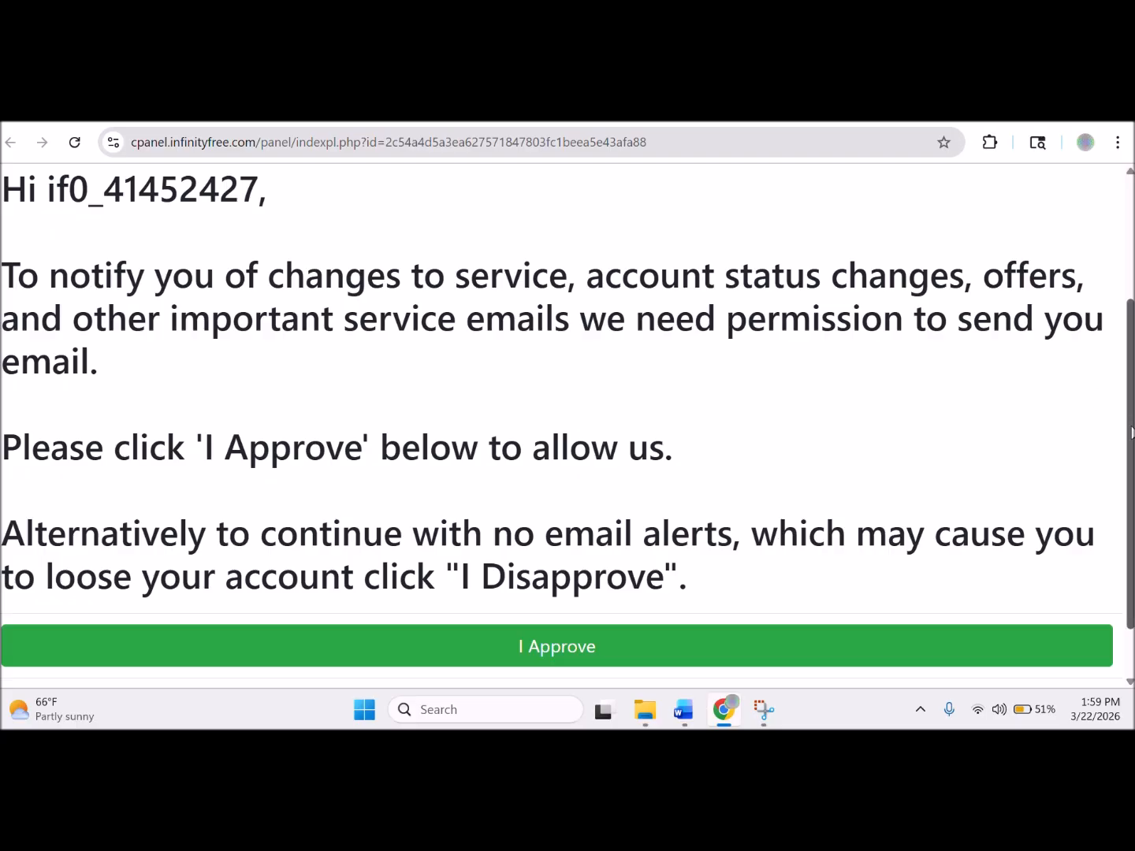
pyautogui.moveTo(1131, 428); pyautogui.dragTo(1132, 477)
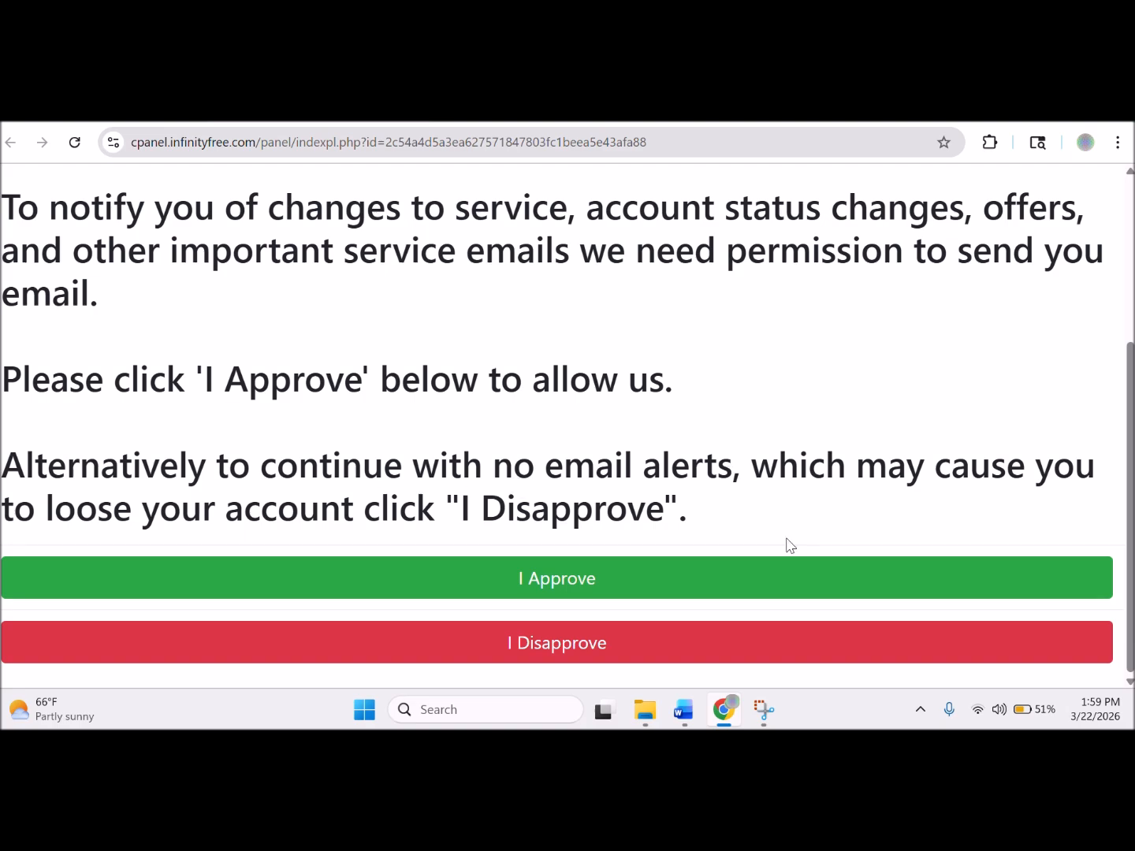
pyautogui.click(564, 581)
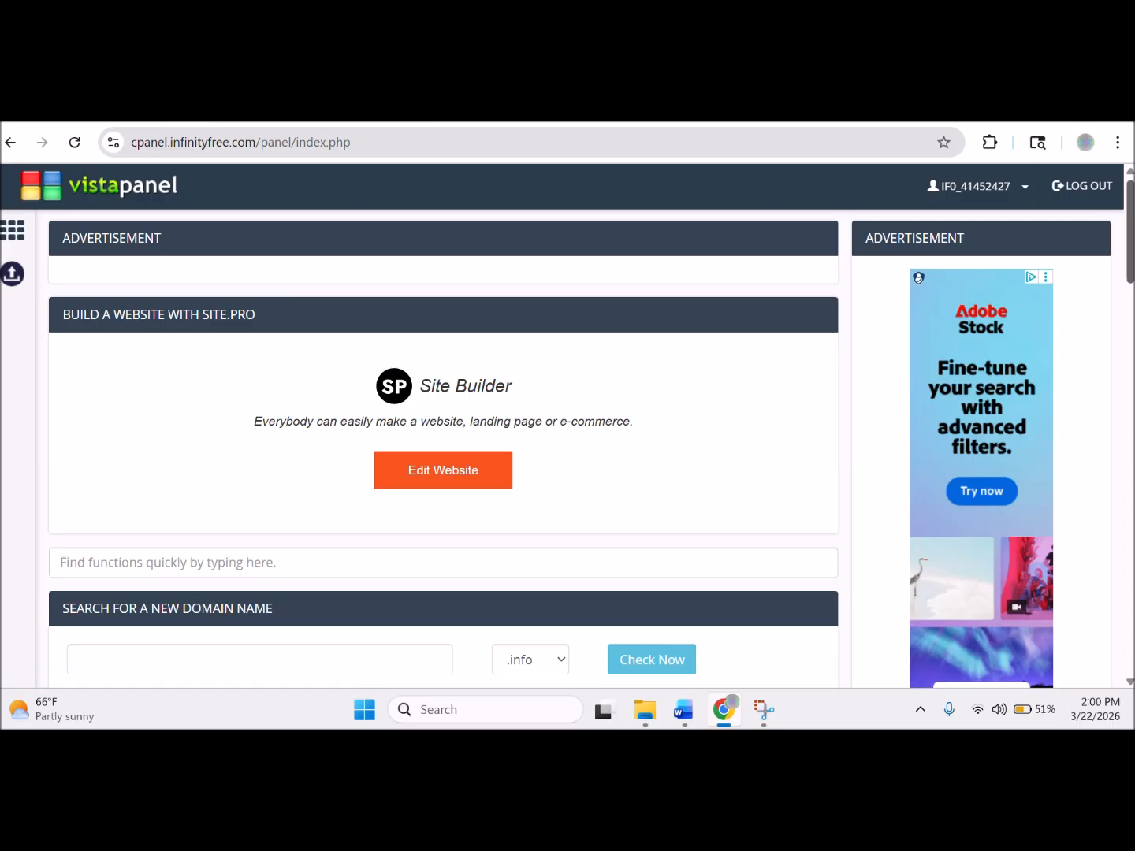
# Scroll VistaPanel to the Preferences section showing Update Contact Email and Account Settings.
pyautogui.scroll(-2, 444, 450)
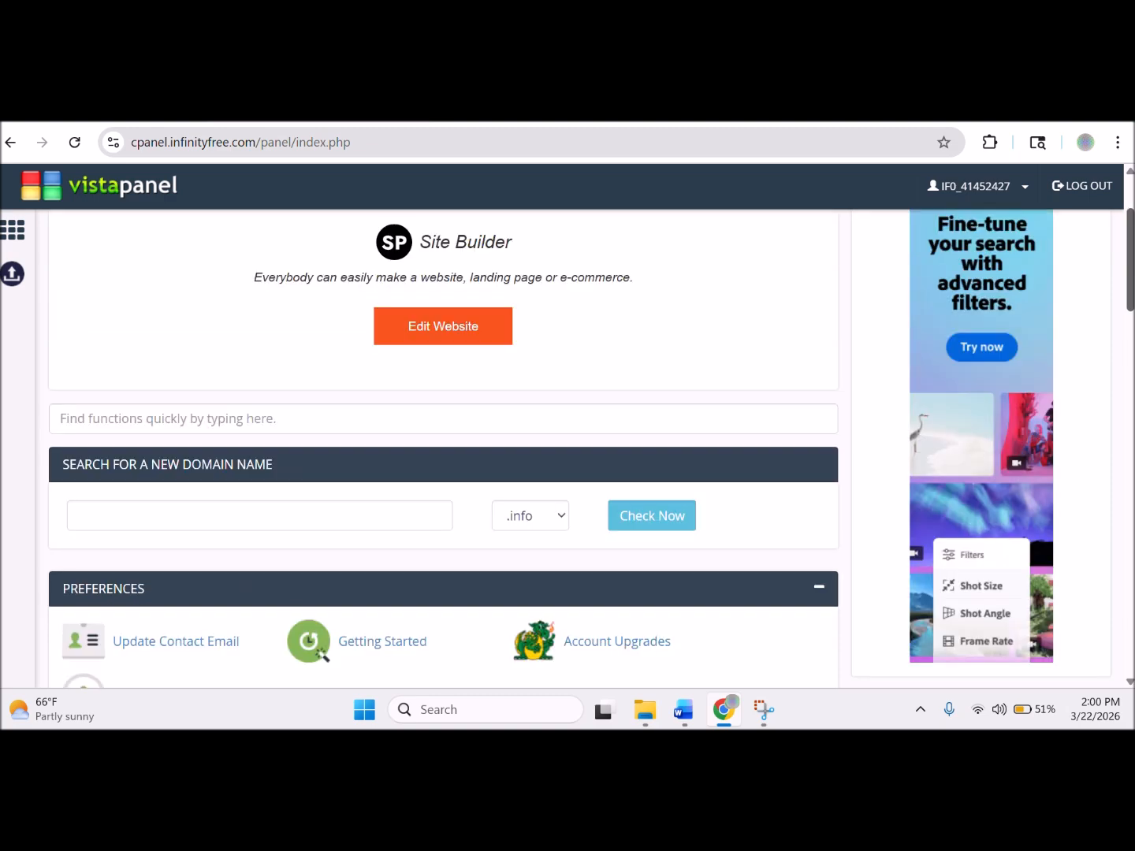
pyautogui.scroll(-2, 444, 449)
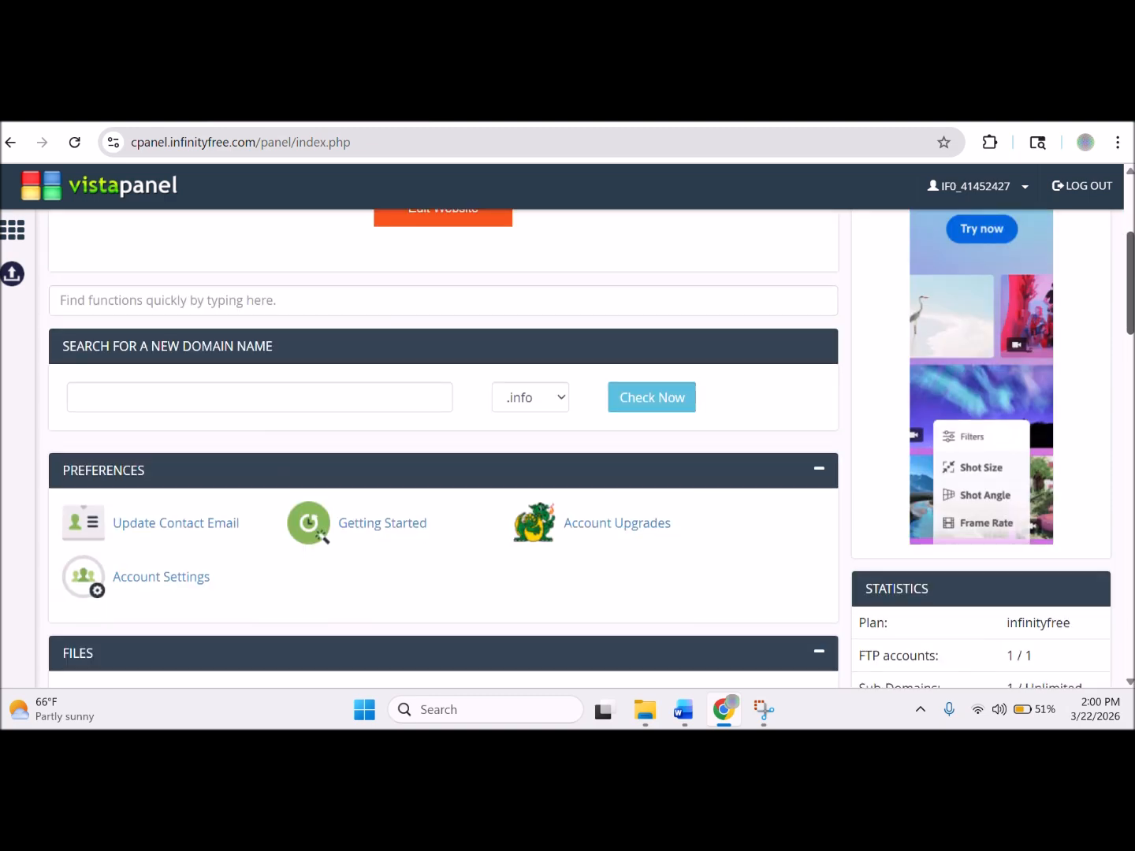
pyautogui.scroll(1, 443, 449)
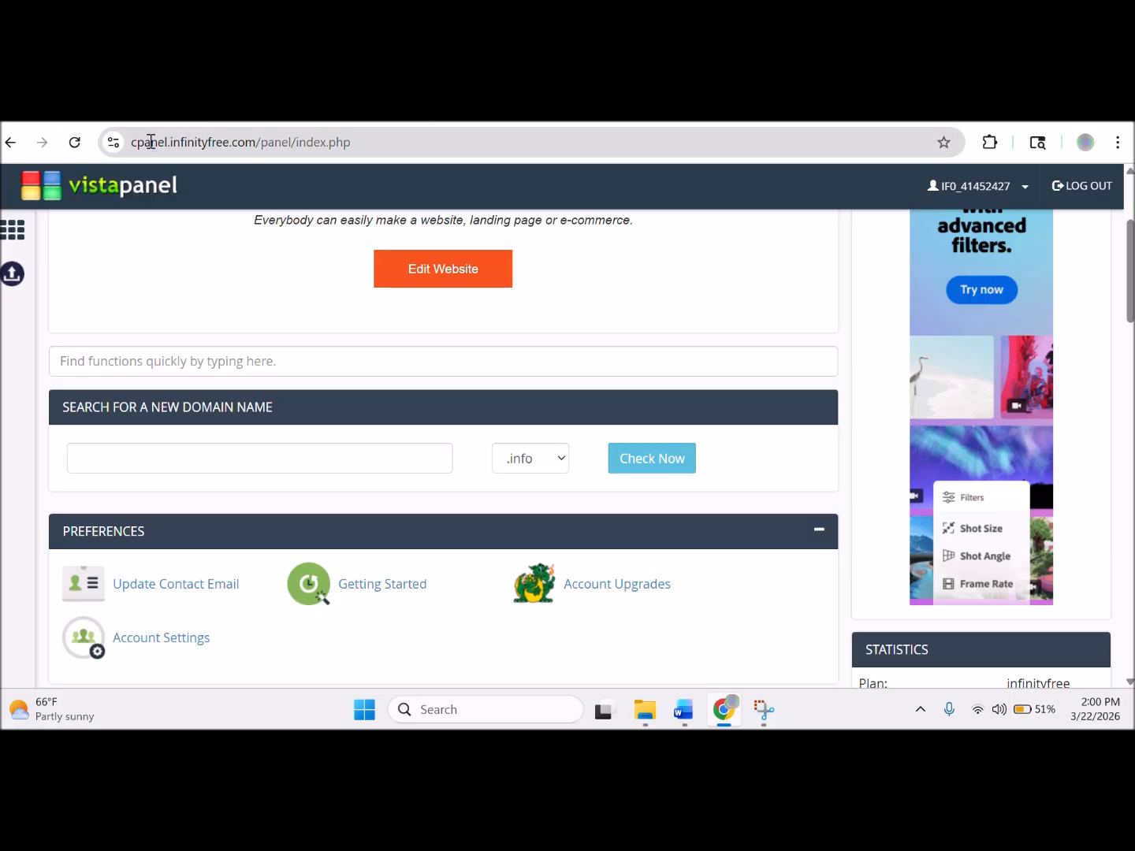
# Copy the cPanel URL, dismiss the pop-up ad, and paste the link on a new Word notes line.
pyautogui.click(379, 140)
pyautogui.hotkey('ctrl', 'c')
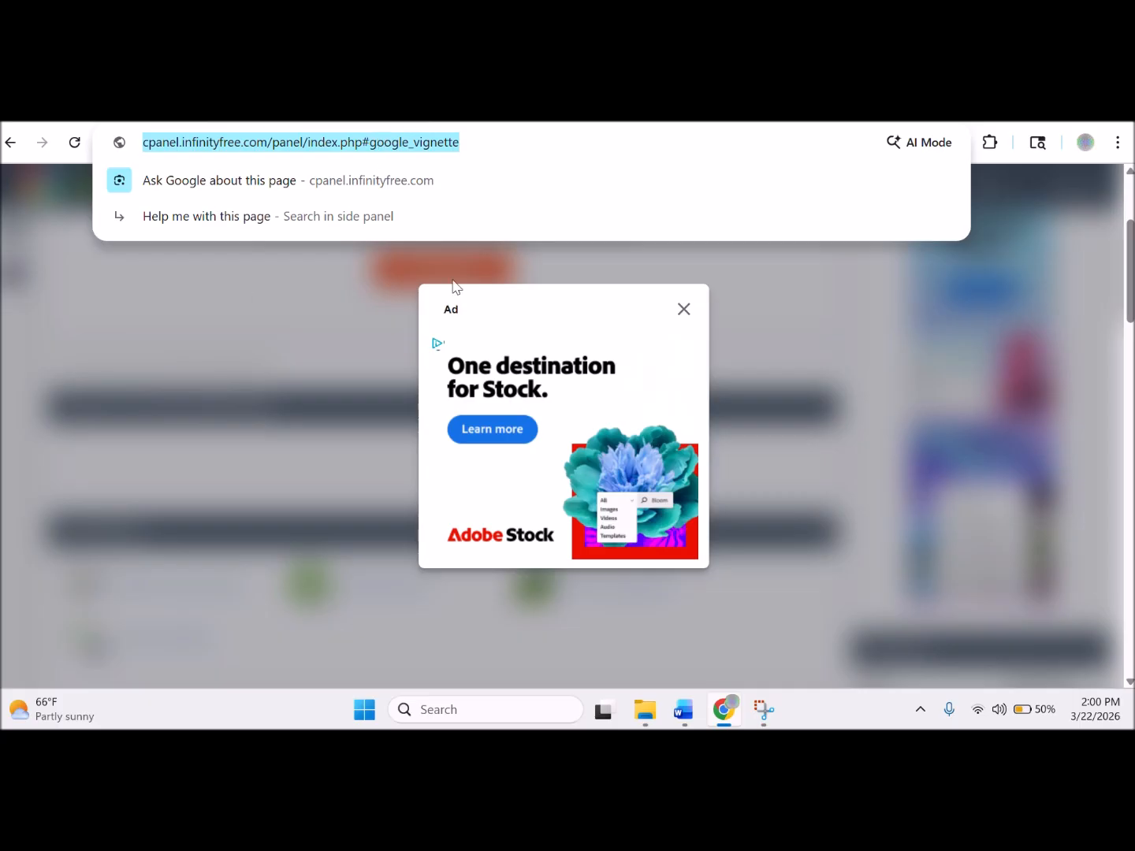
pyautogui.click(685, 312)
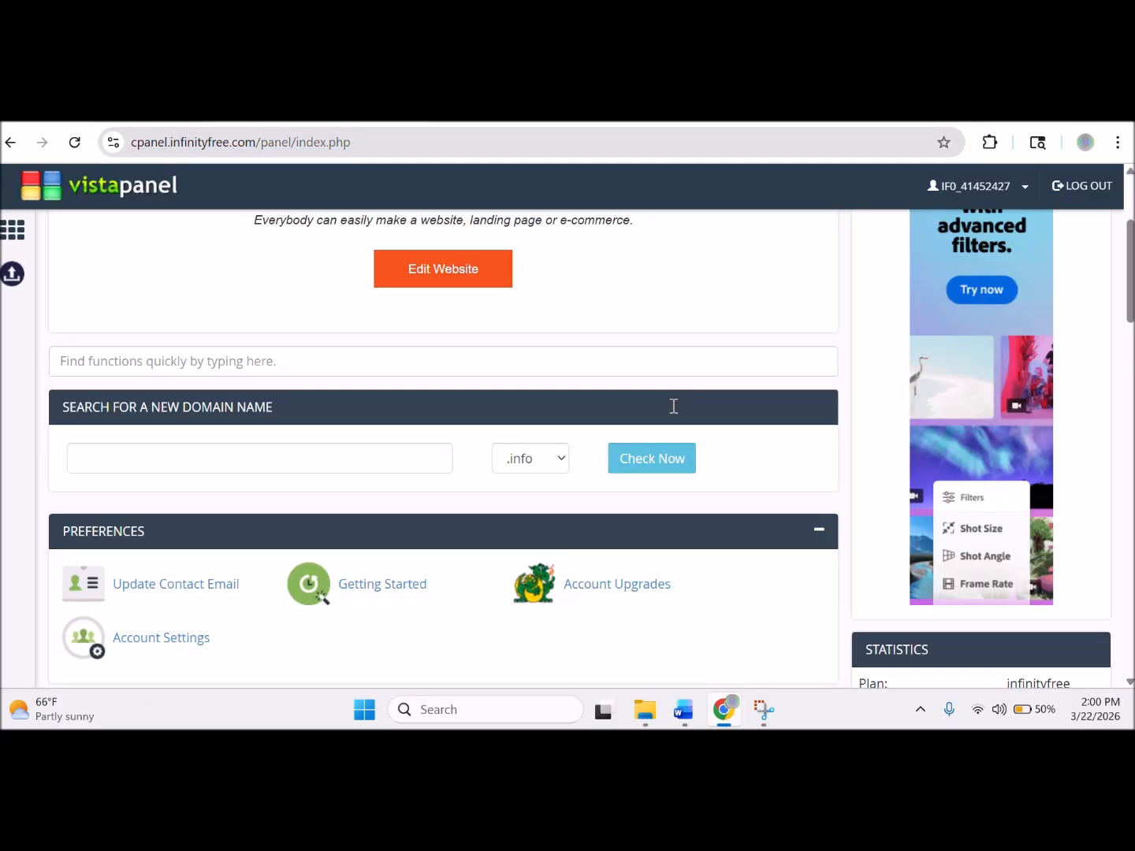
pyautogui.click(683, 709)
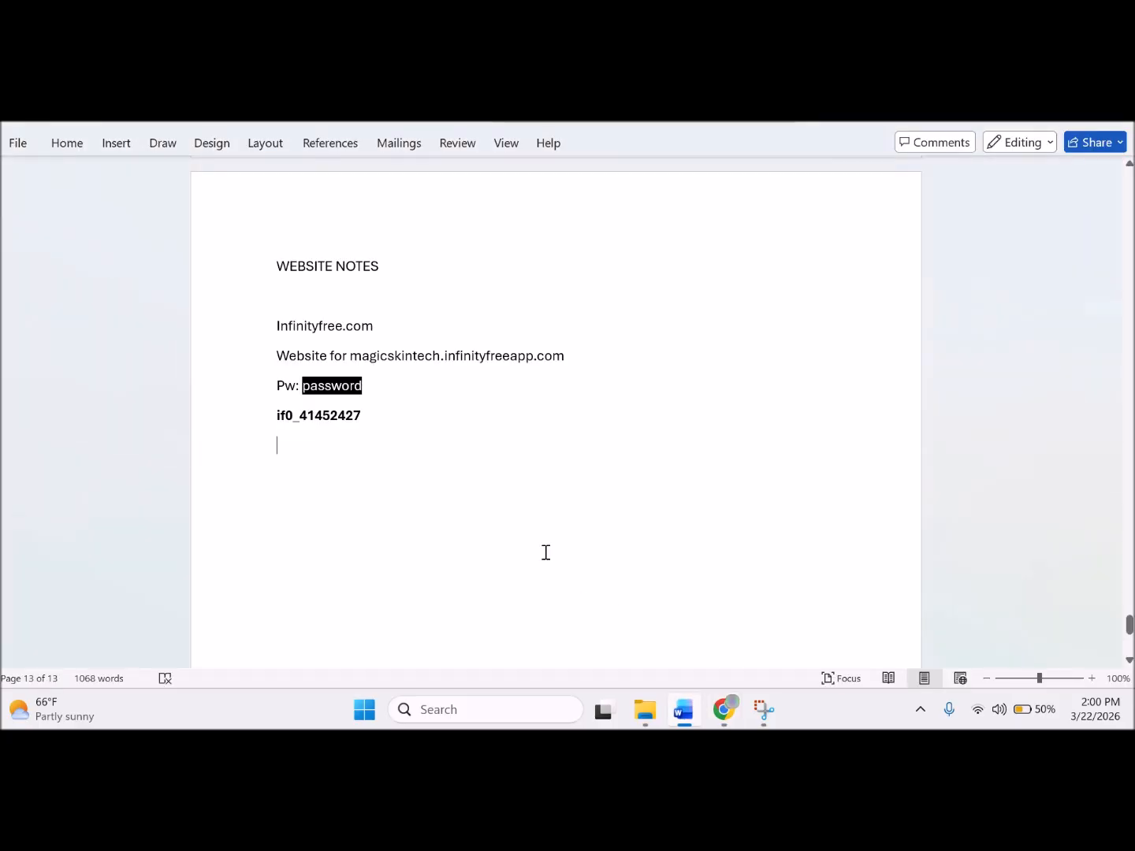
pyautogui.press('Return')
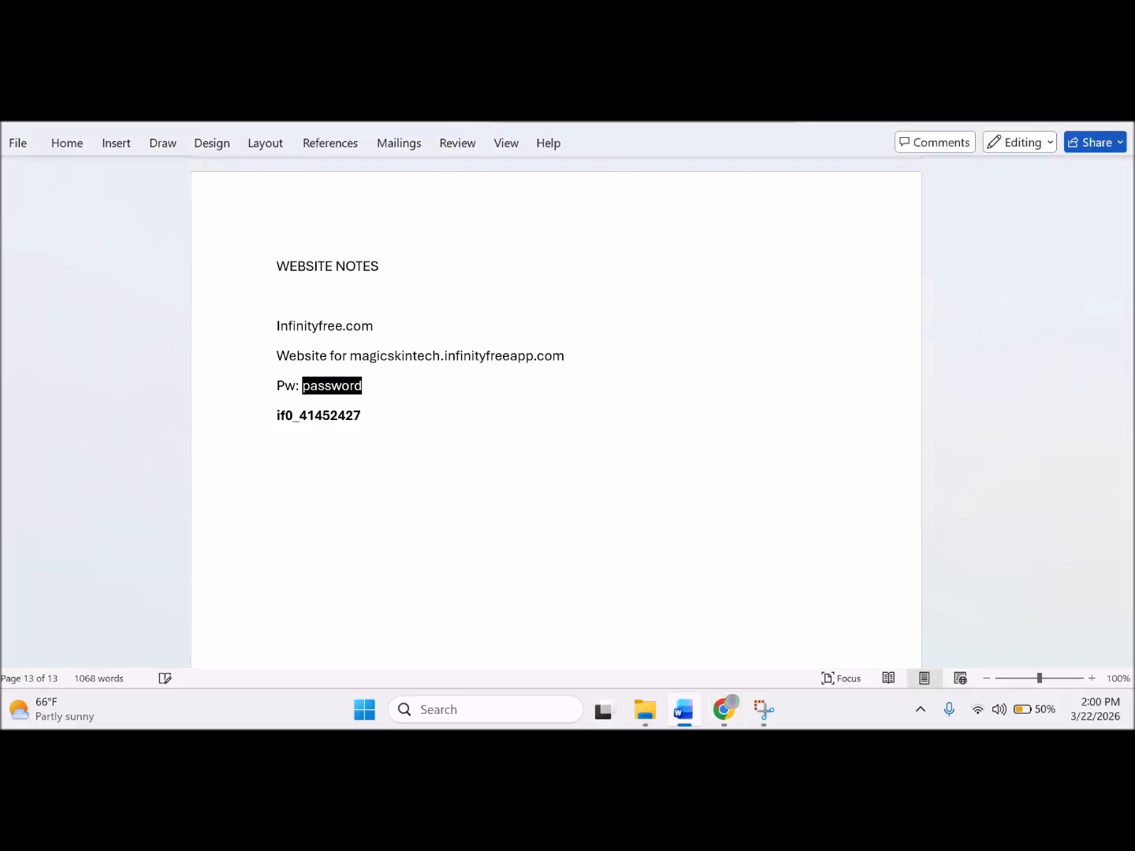
pyautogui.hotkey('ctrl', 'v')
pyautogui.press('Return')
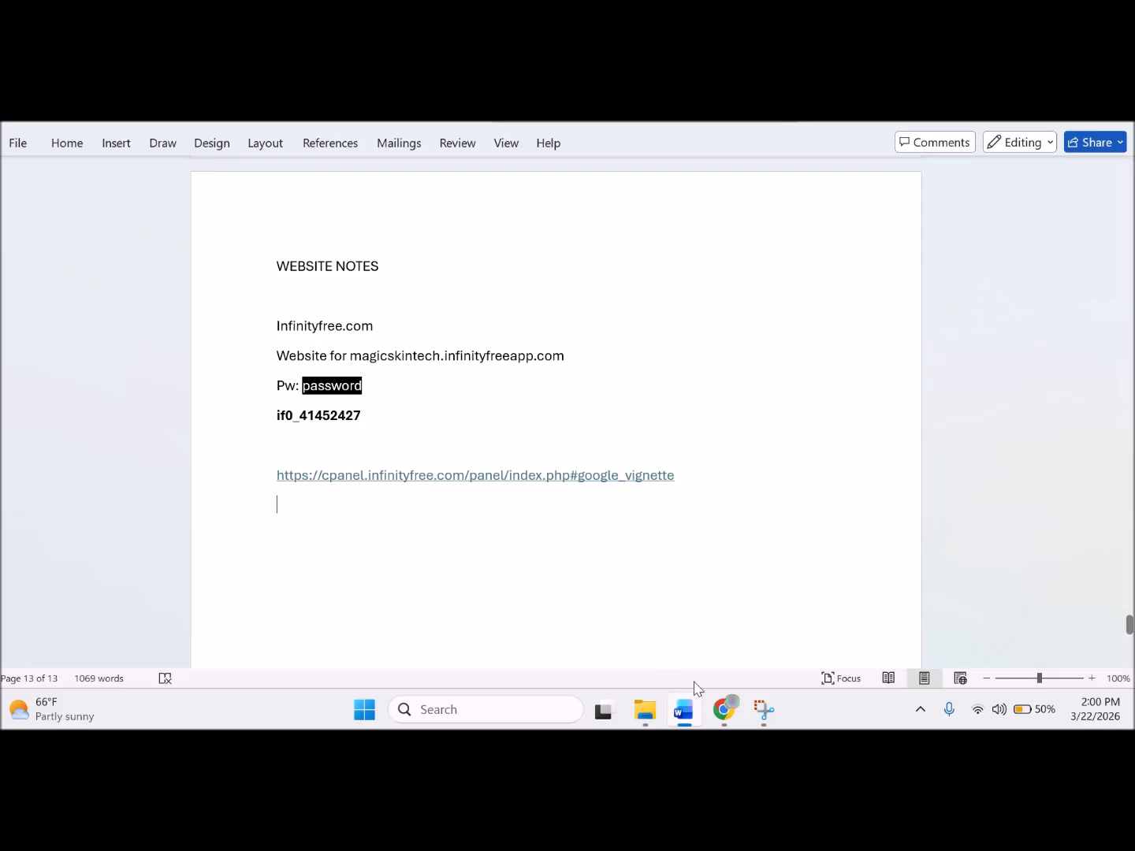
pyautogui.click(723, 711)
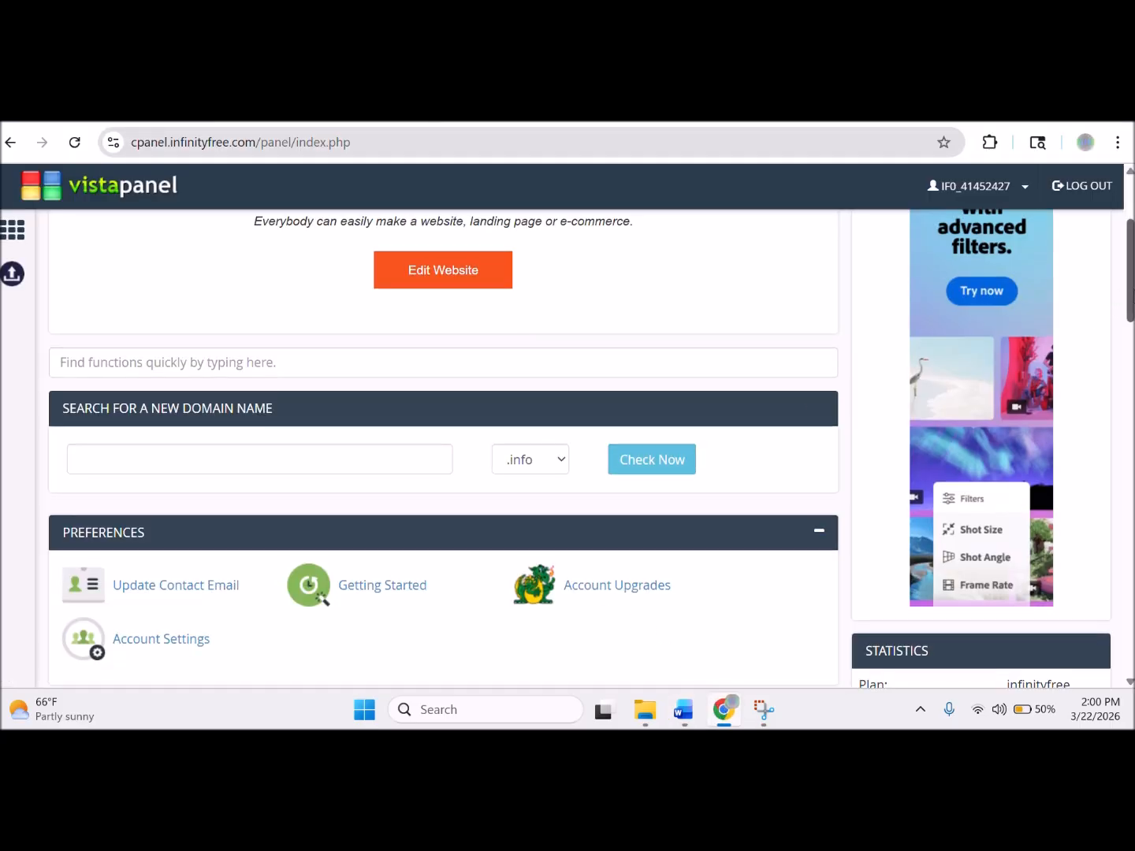
# Scroll to the SOFTWARE section and launch Softaculous Apps Installer.
pyautogui.scroll(-1, 443, 441)
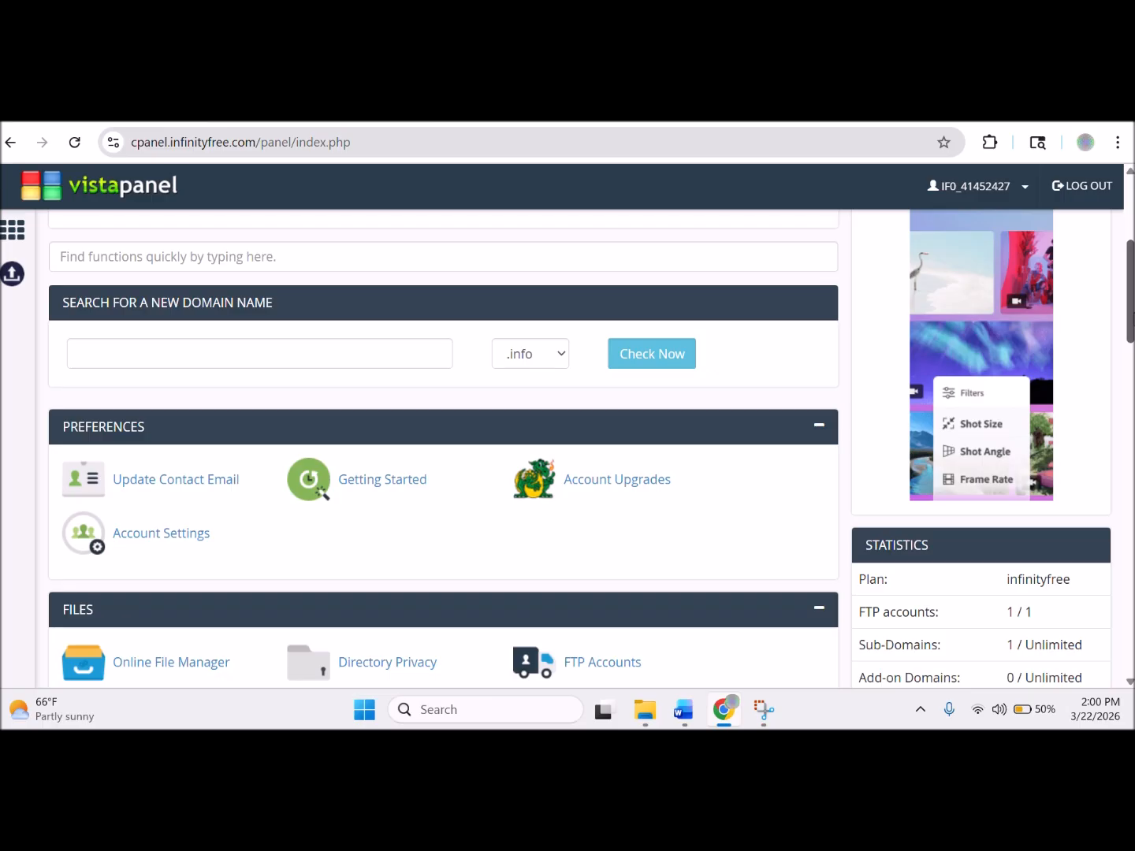
pyautogui.scroll(-3, 1130, 387)
pyautogui.moveTo(1130, 387); pyautogui.dragTo(1049, 550)
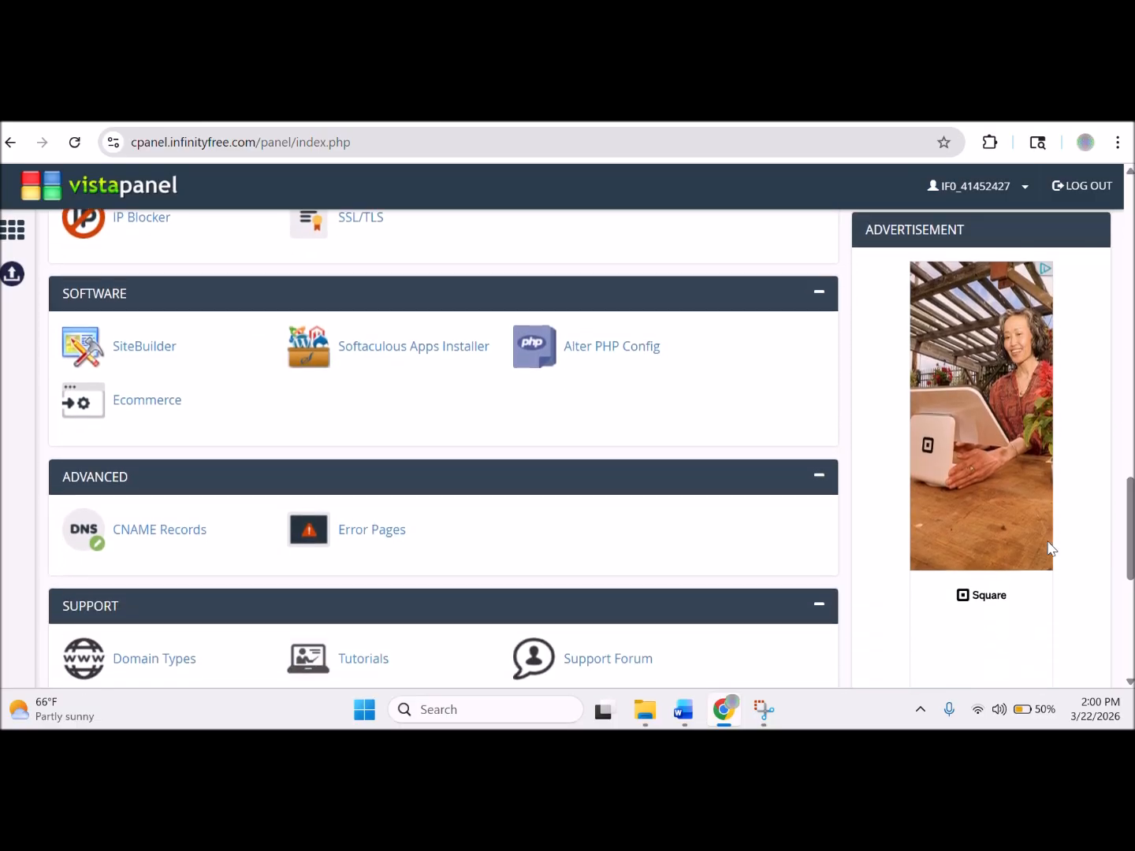
pyautogui.click(378, 354)
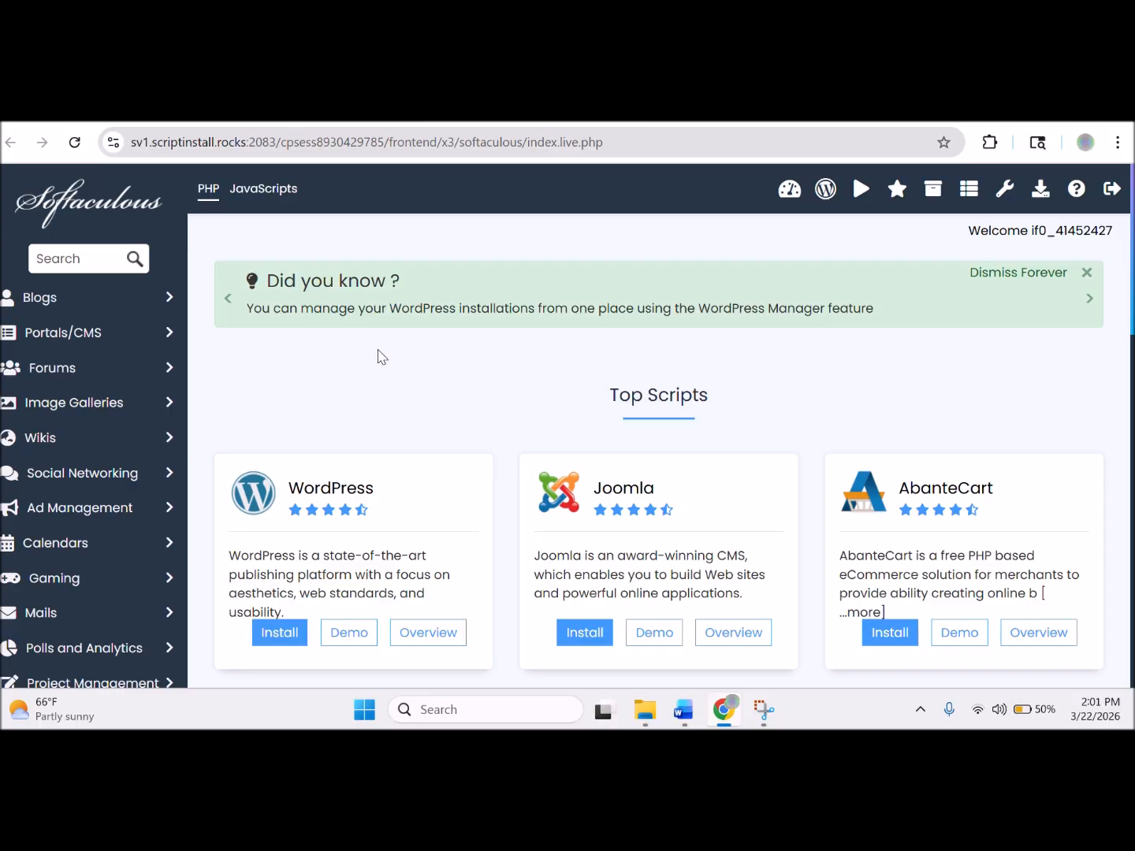
# Start a WordPress install in Softaculous and scroll down to Site Settings.
pyautogui.click(287, 633)
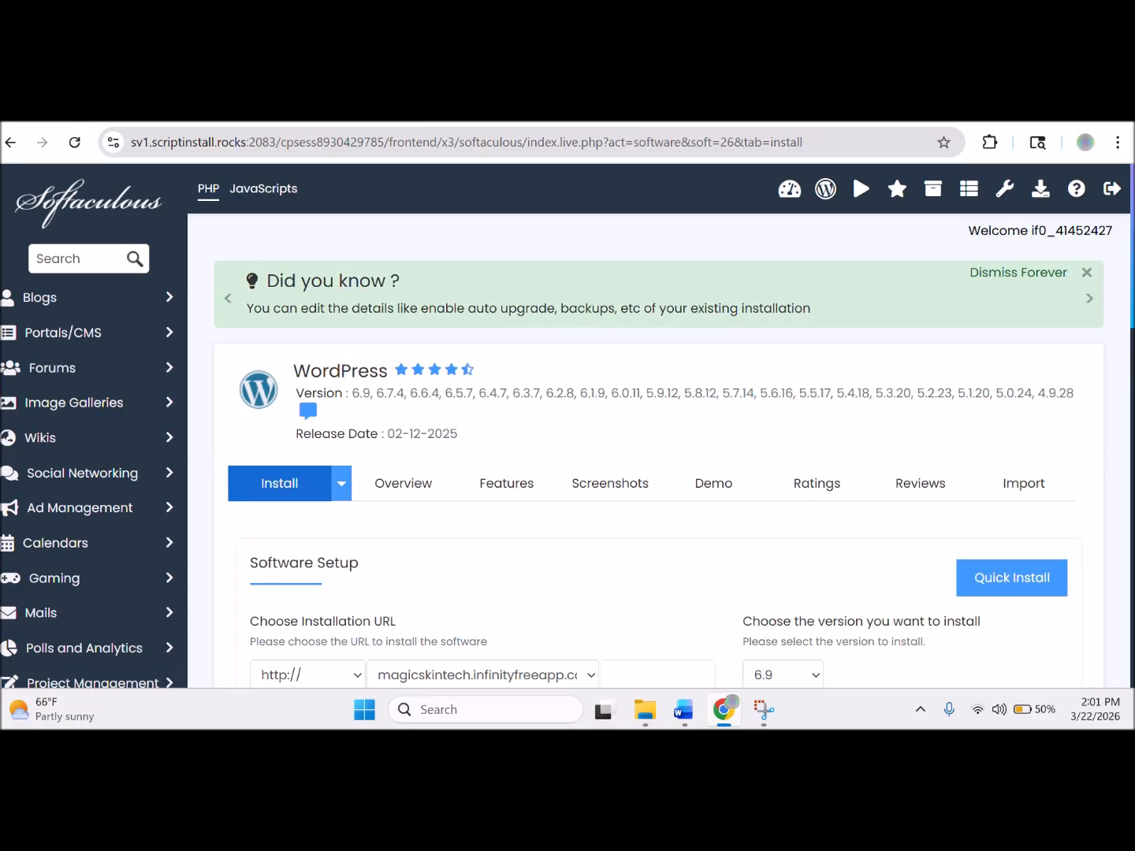
pyautogui.scroll(-3, 1127, 363)
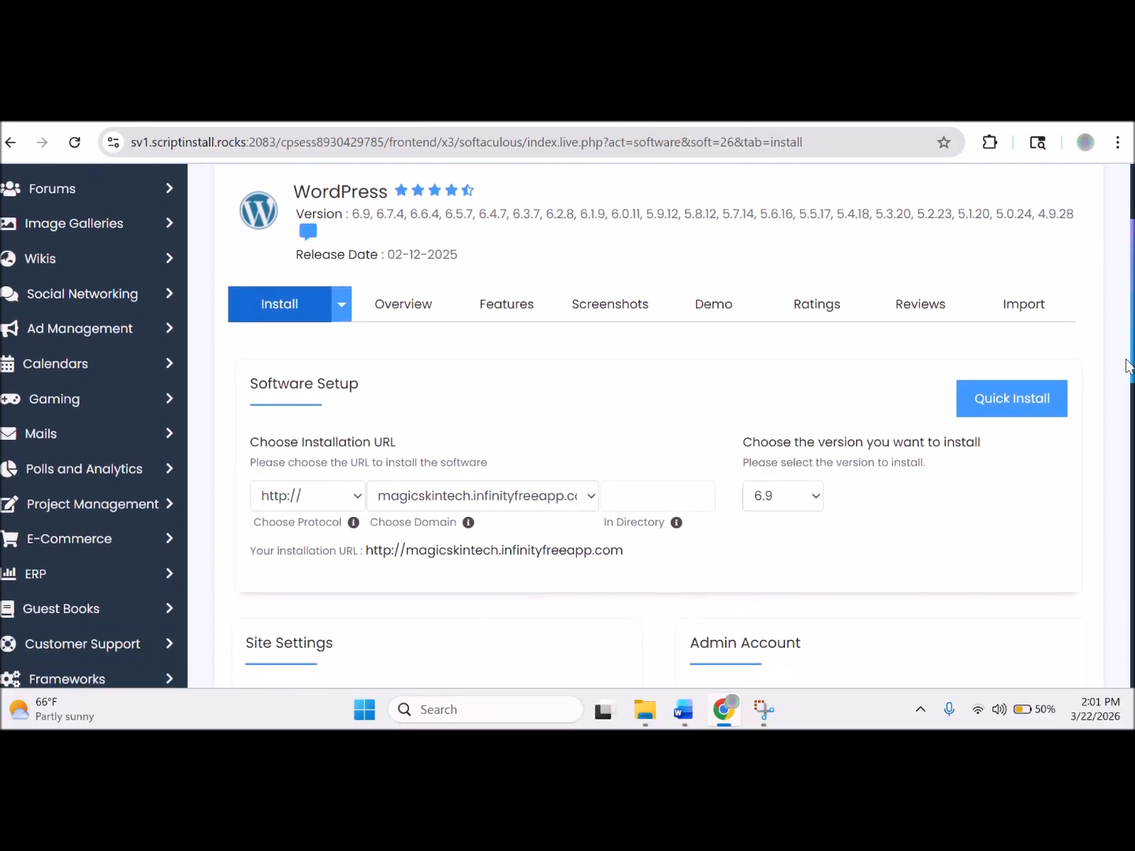
pyautogui.moveTo(1124, 385); pyautogui.dragTo(1124, 391)
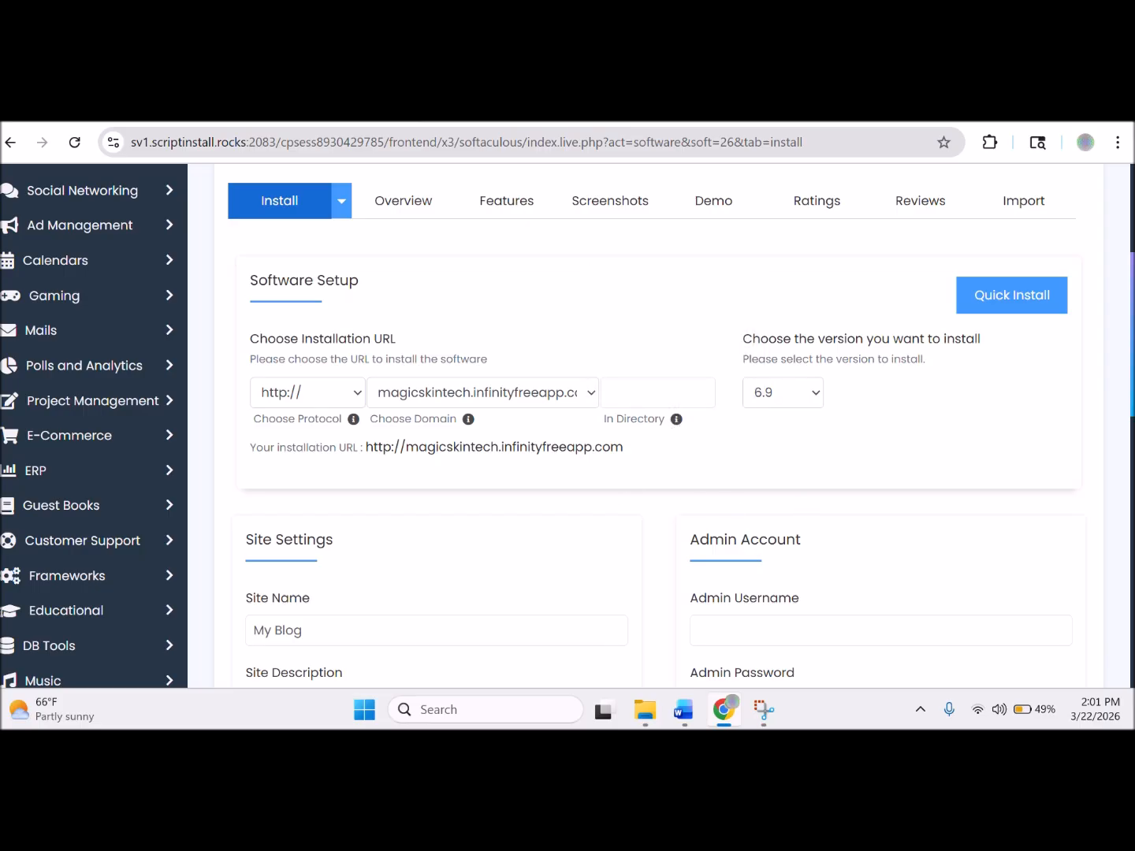
pyautogui.scroll(-5, 1122, 489)
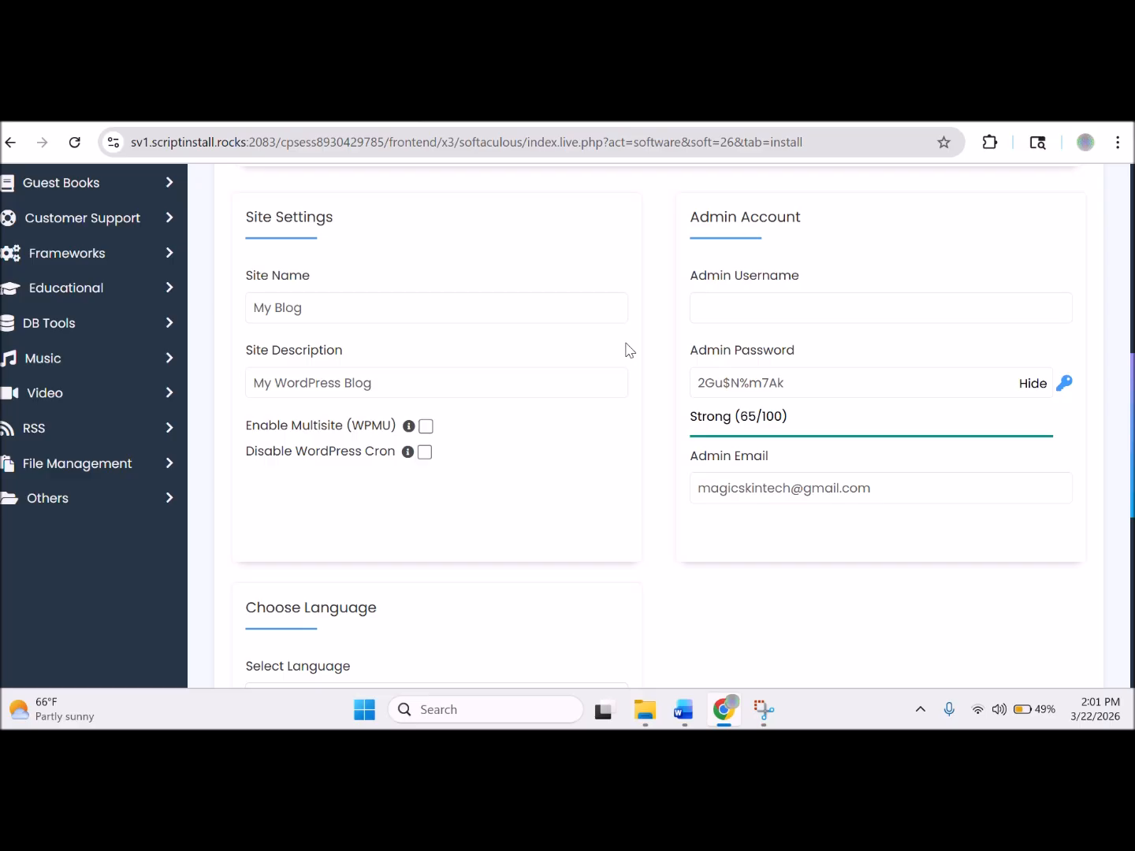
# Set Site Name to 'Magic Skin Tech' and Site Description to 'Magic Skin Tech Site and Shop'.
pyautogui.tripleClick(335, 307)
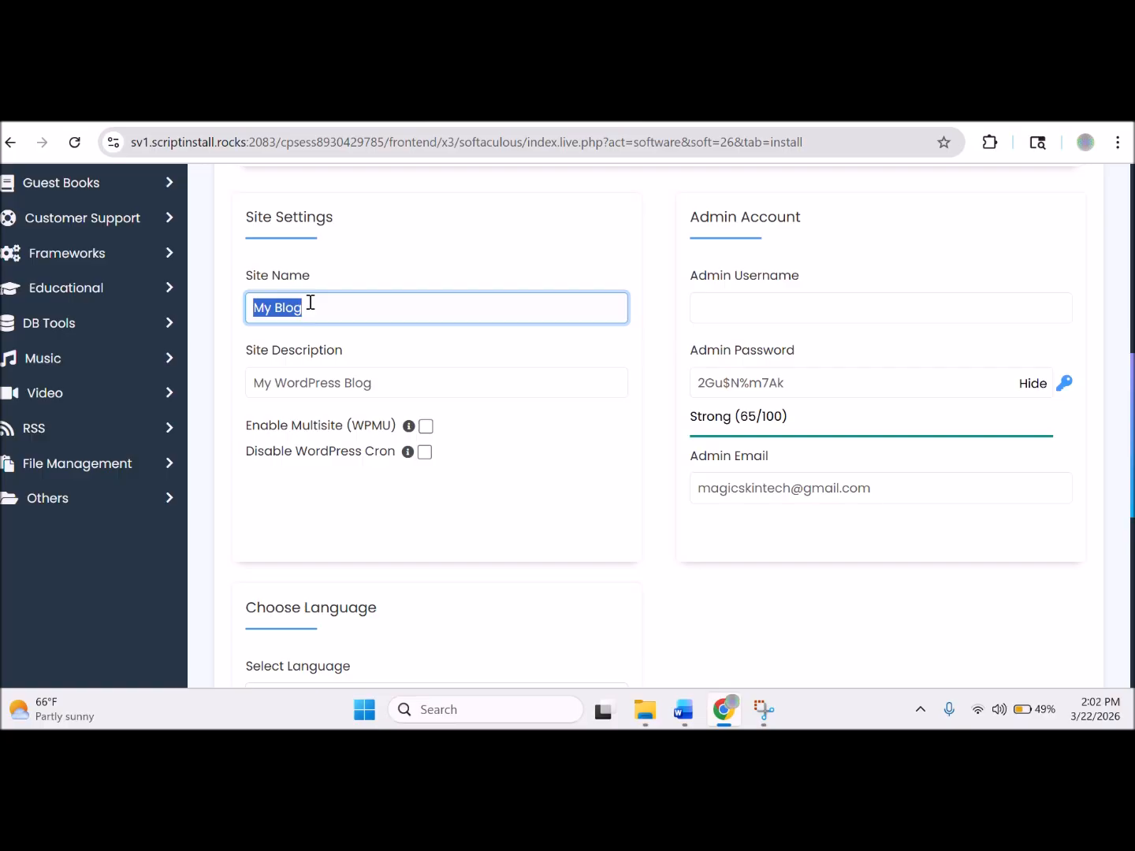
pyautogui.write('Magic Skin Teh')
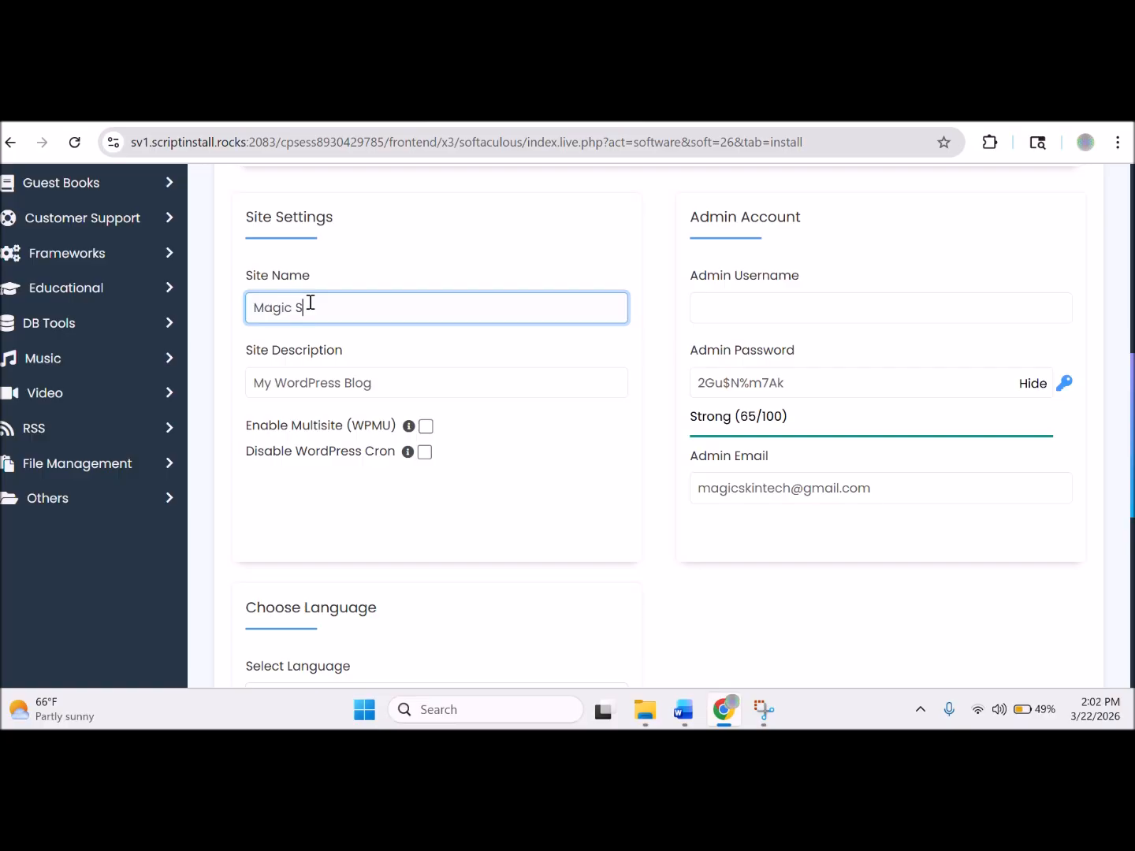
pyautogui.press('BackSpace')
pyautogui.write('ch')
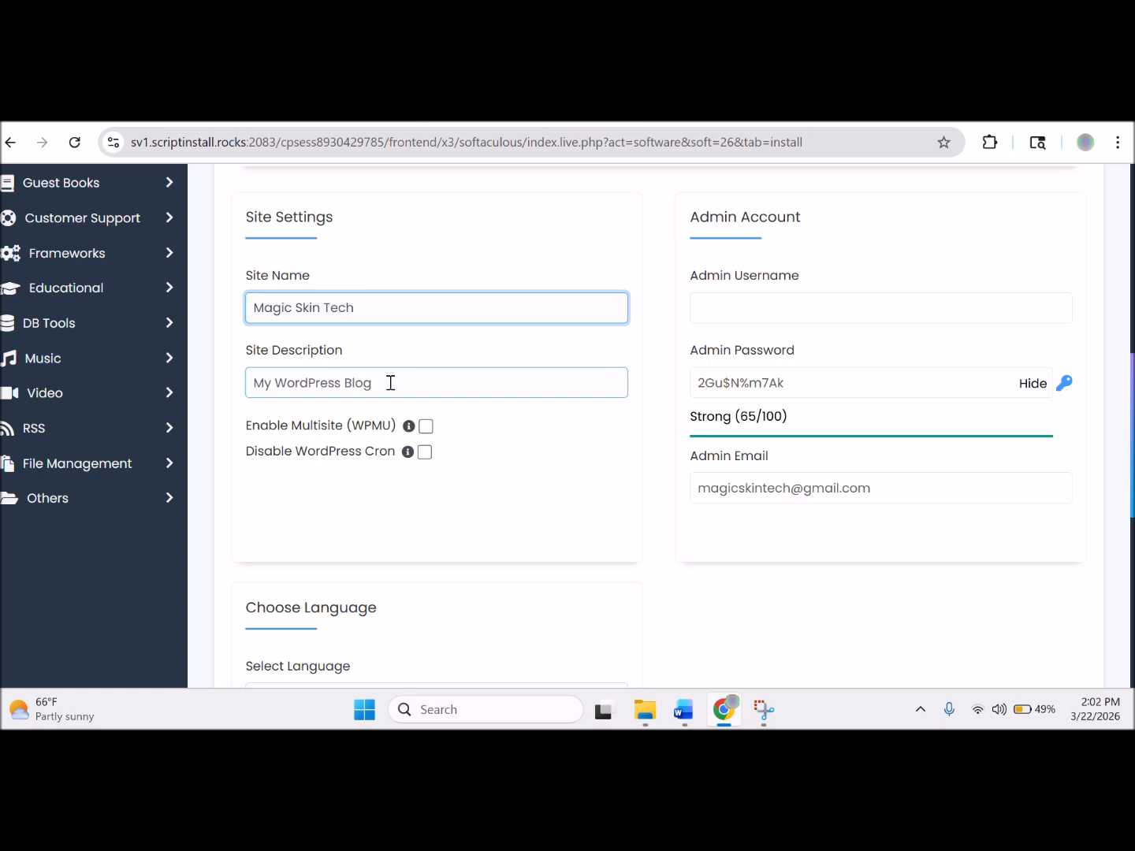
pyautogui.moveTo(390, 383); pyautogui.dragTo(241, 390)
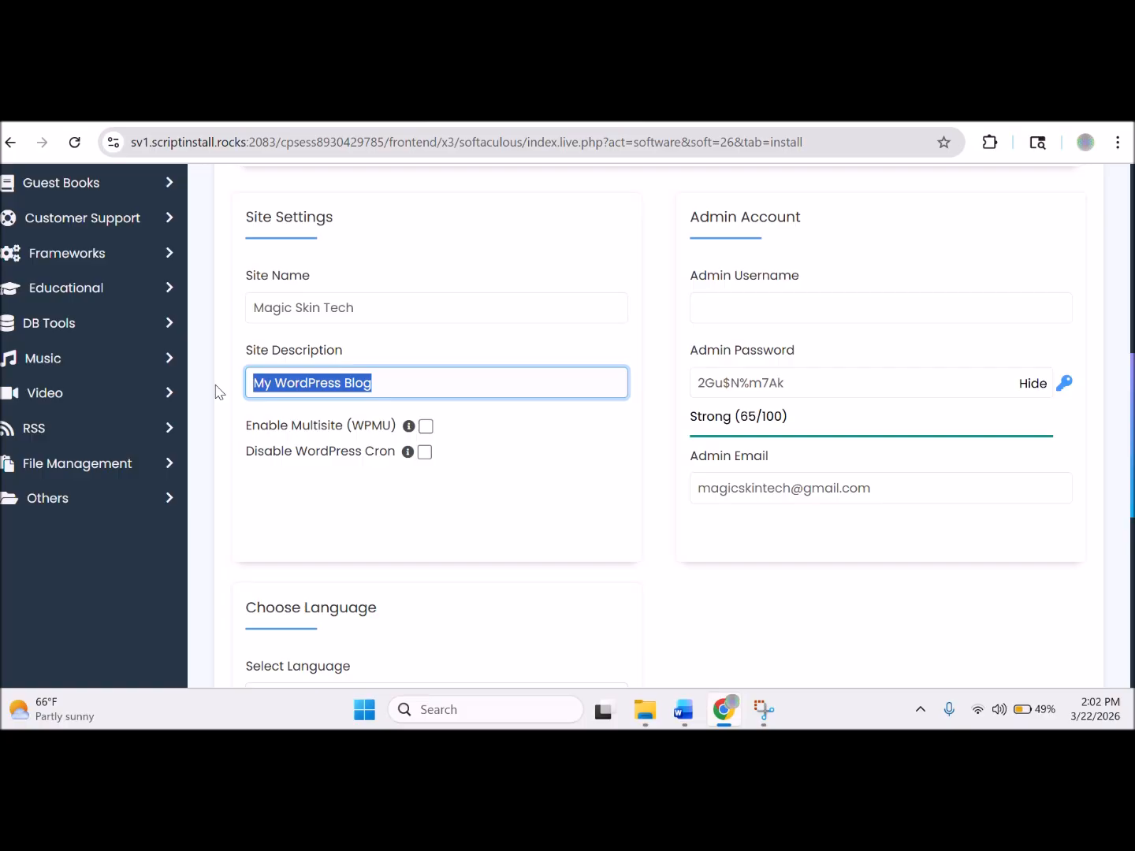
pyautogui.write('Magic Ski')
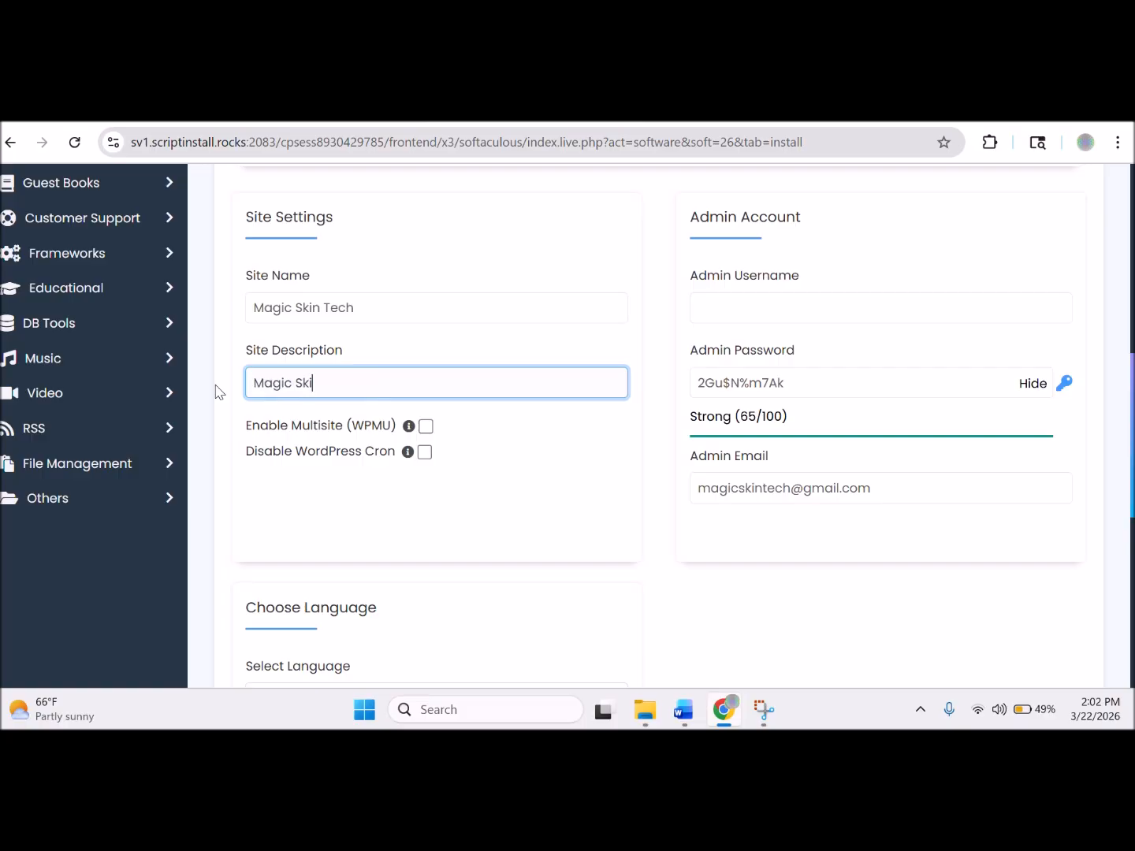
pyautogui.write('n Tech Site and Shop')
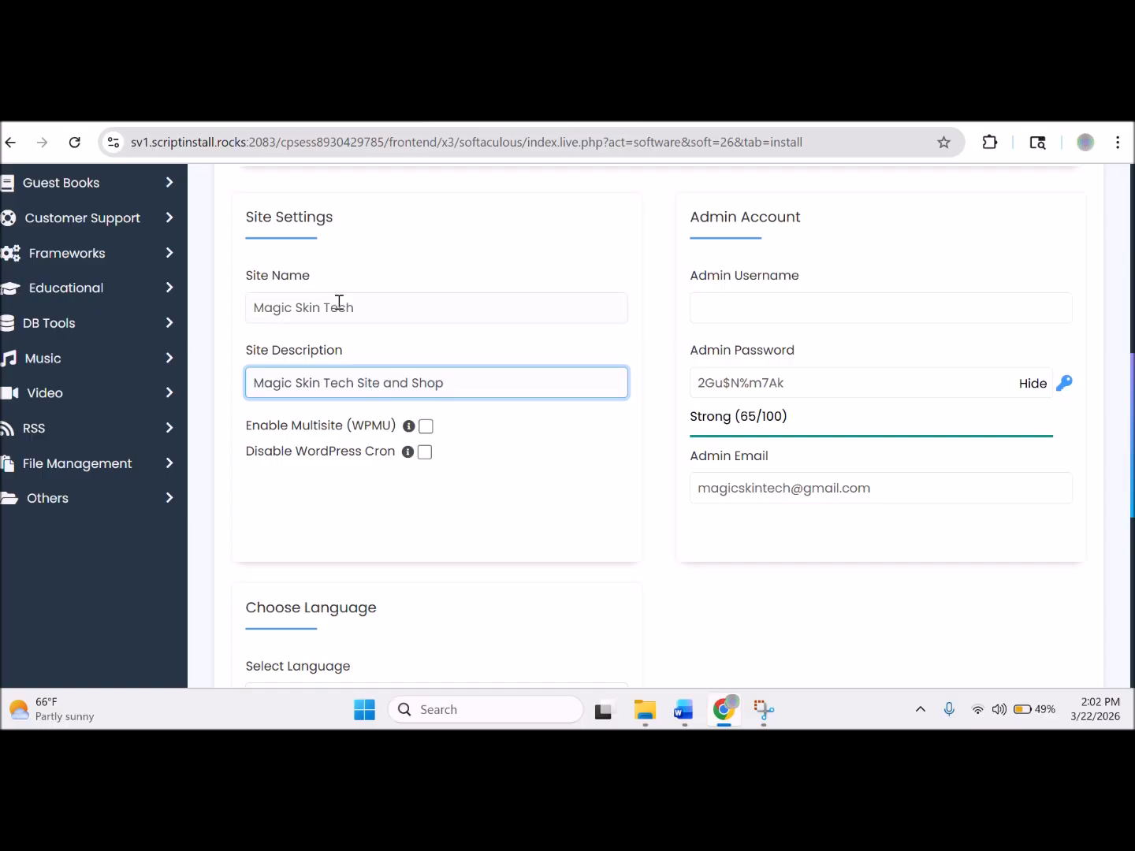
pyautogui.moveTo(379, 304); pyautogui.dragTo(247, 304)
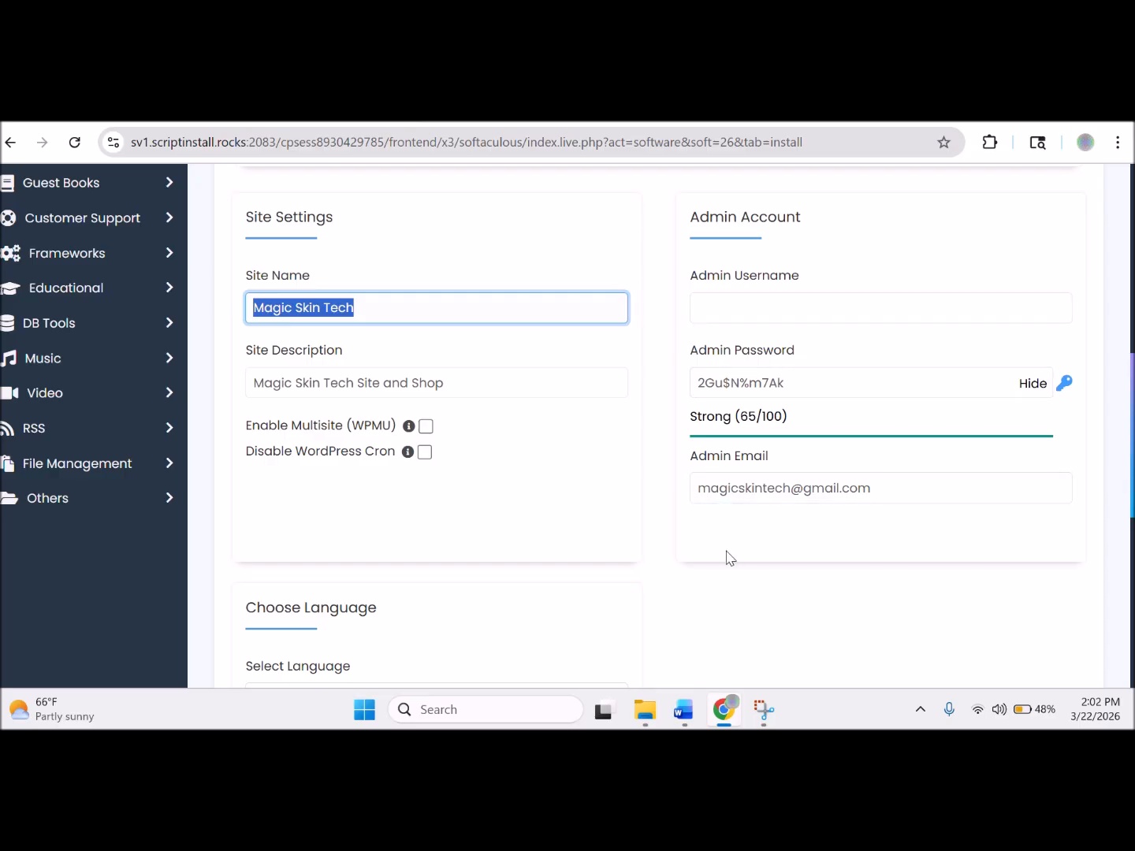
pyautogui.moveTo(683, 719)
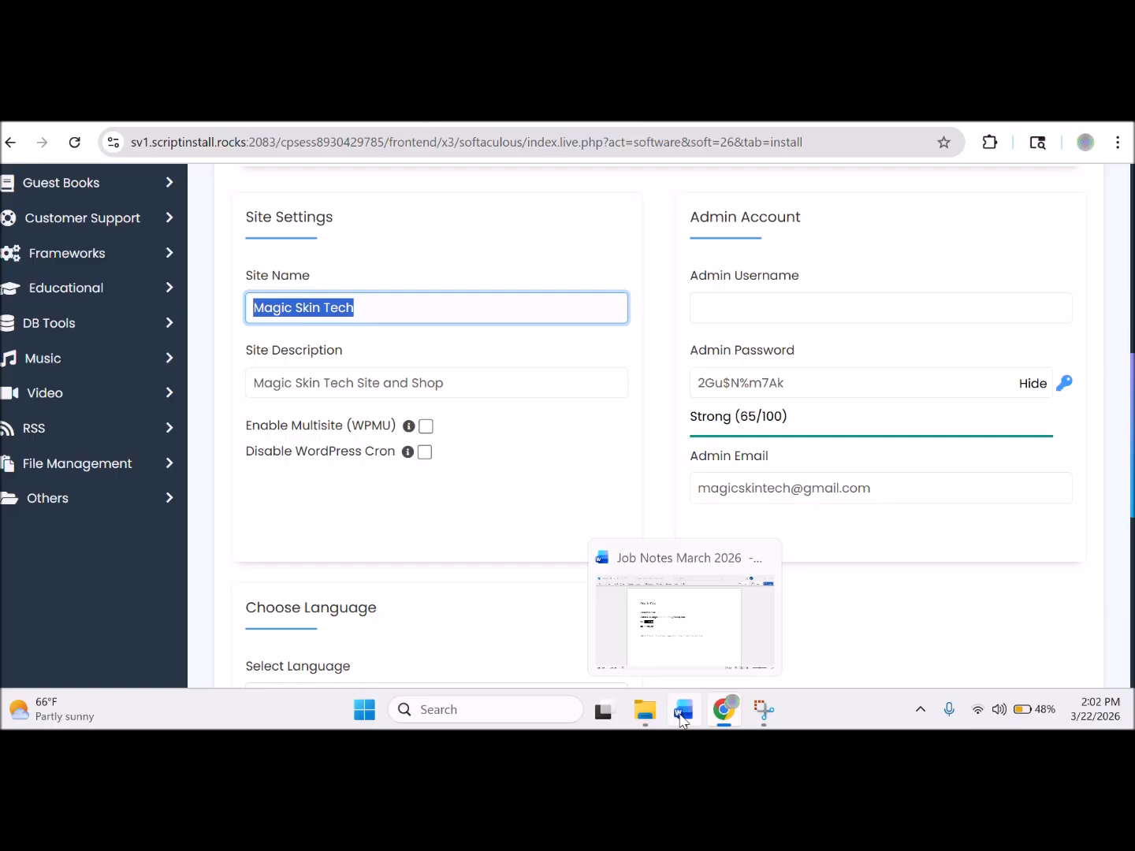
pyautogui.click(682, 720)
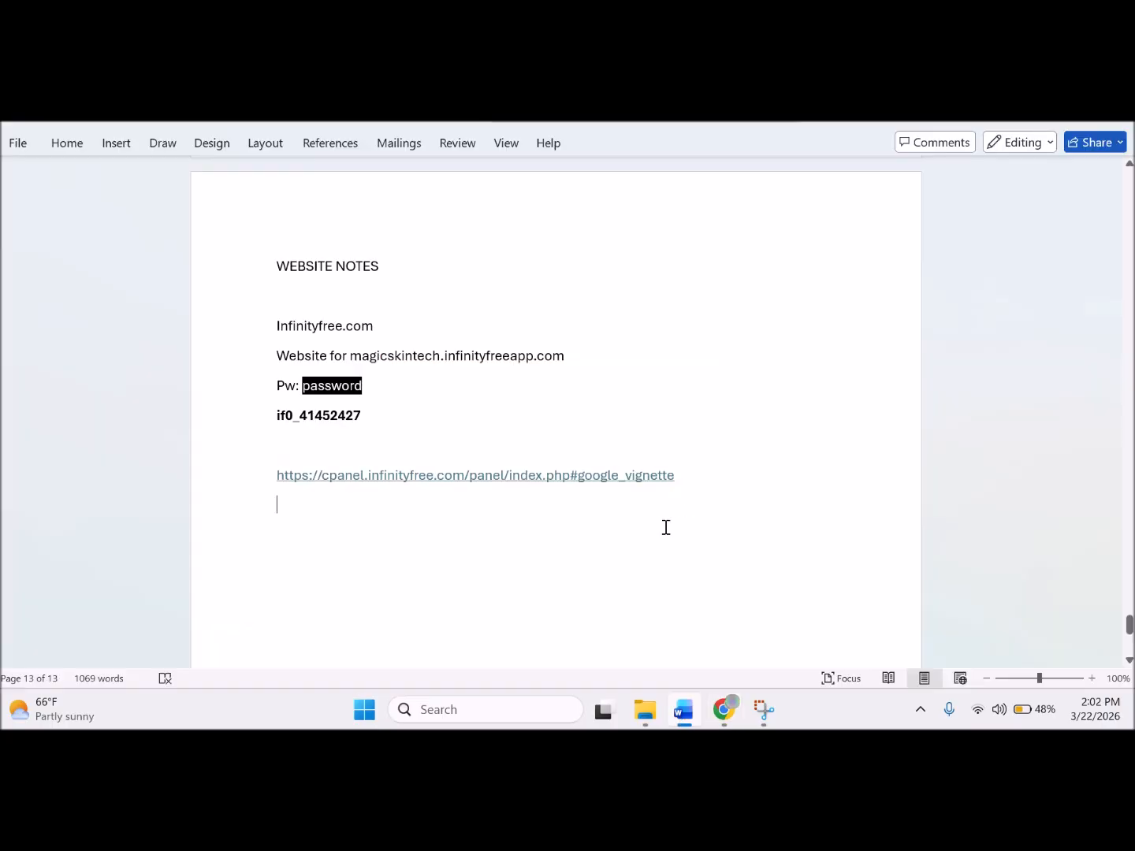
# Add 'softaculous' and 'Magic Skin Tech' as new lines in the Word notes.
pyautogui.click(616, 543)
pyautogui.write('soft')
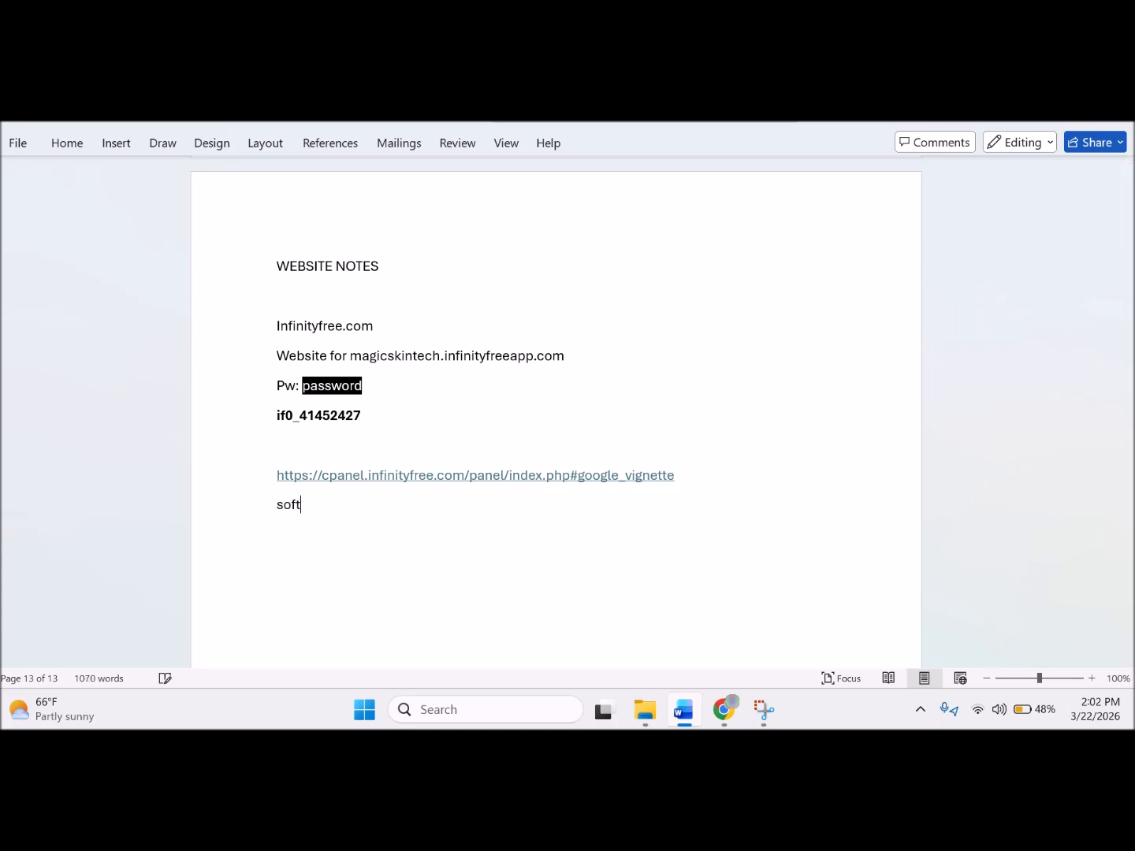
pyautogui.write('aculous')
pyautogui.press('Return')
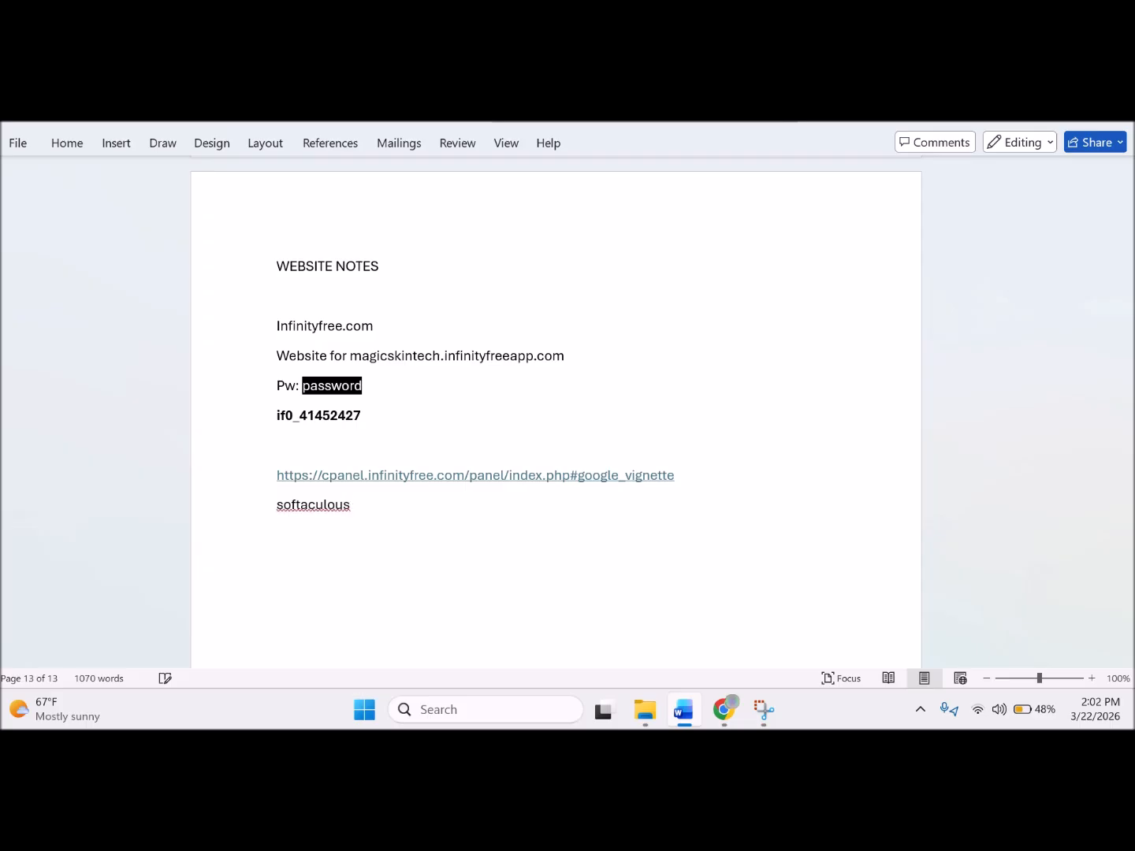
pyautogui.write('Magic Skin Tech')
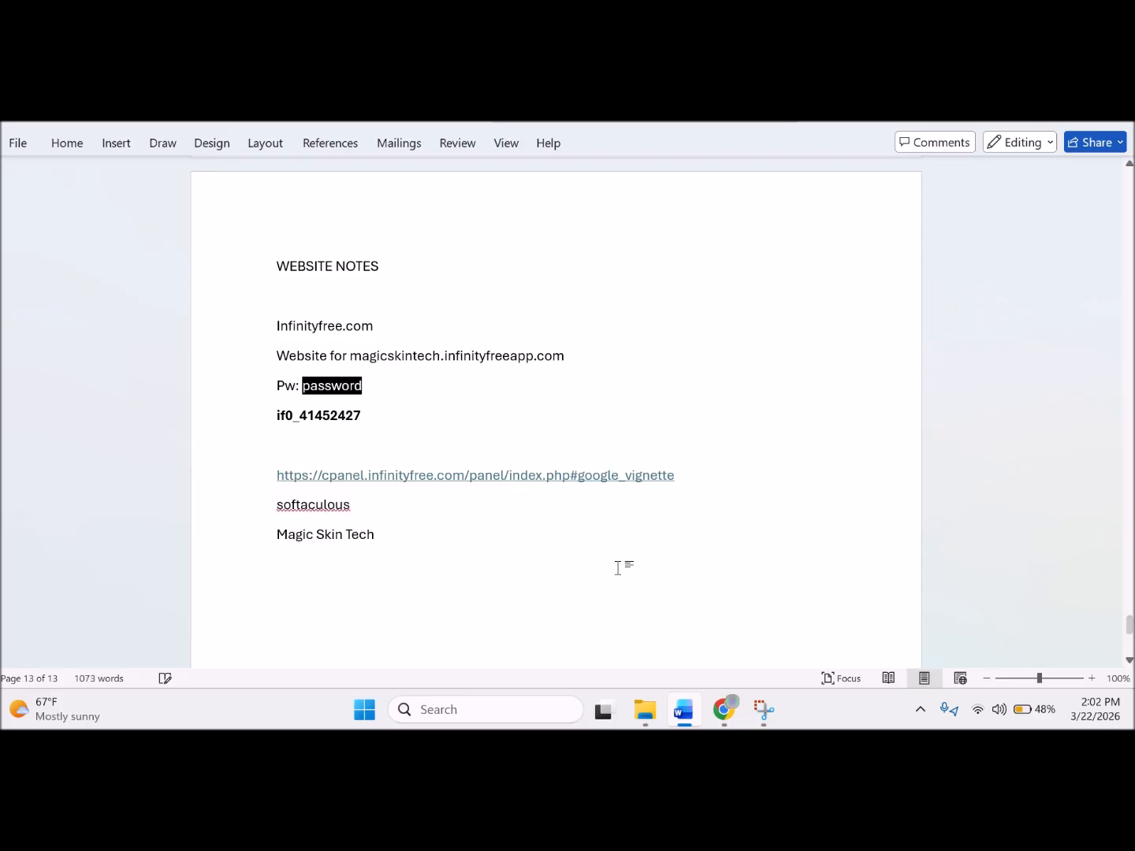
# Copy the site description 'Magic Skin Tech Site and Shop' from the form into the Word notes.
pyautogui.click(727, 723)
pyautogui.click(457, 382)
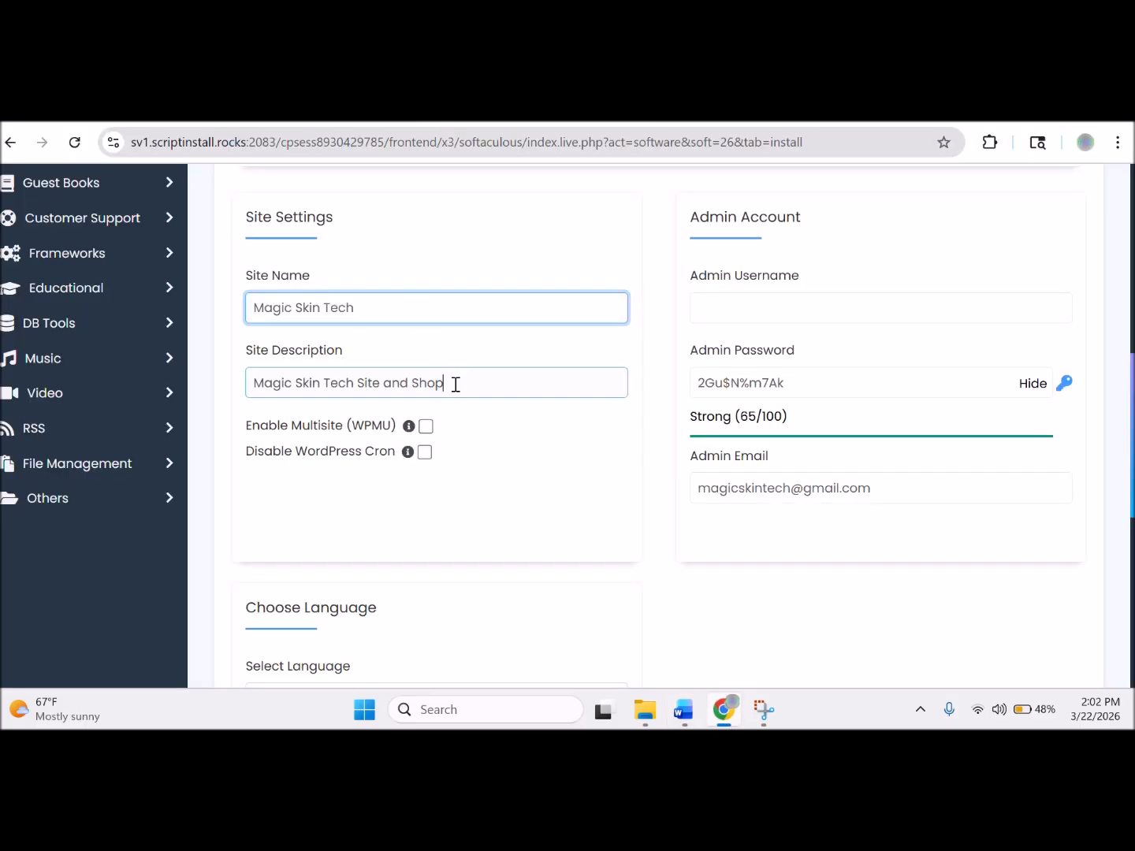
pyautogui.moveTo(457, 382); pyautogui.dragTo(240, 401)
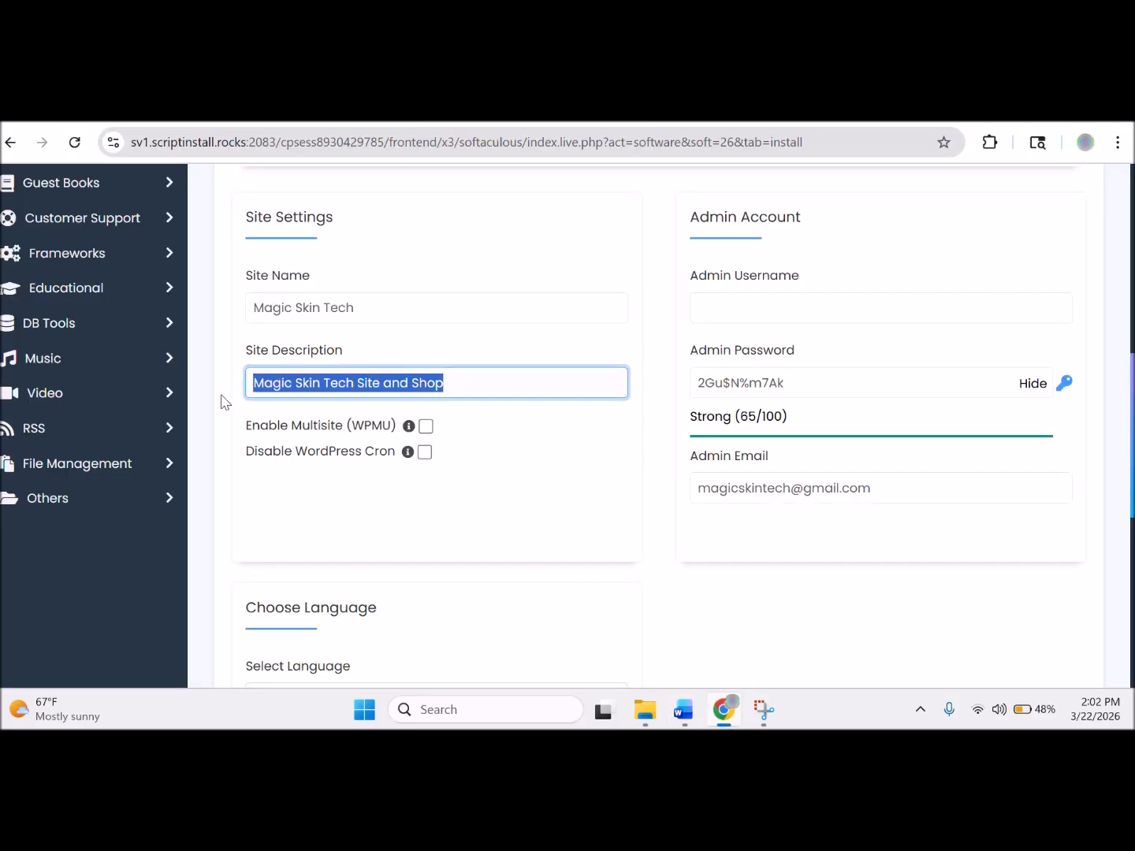
pyautogui.hotkey('ctrl', 'c')
pyautogui.click(682, 709)
pyautogui.hotkey('ctrl', 'v')
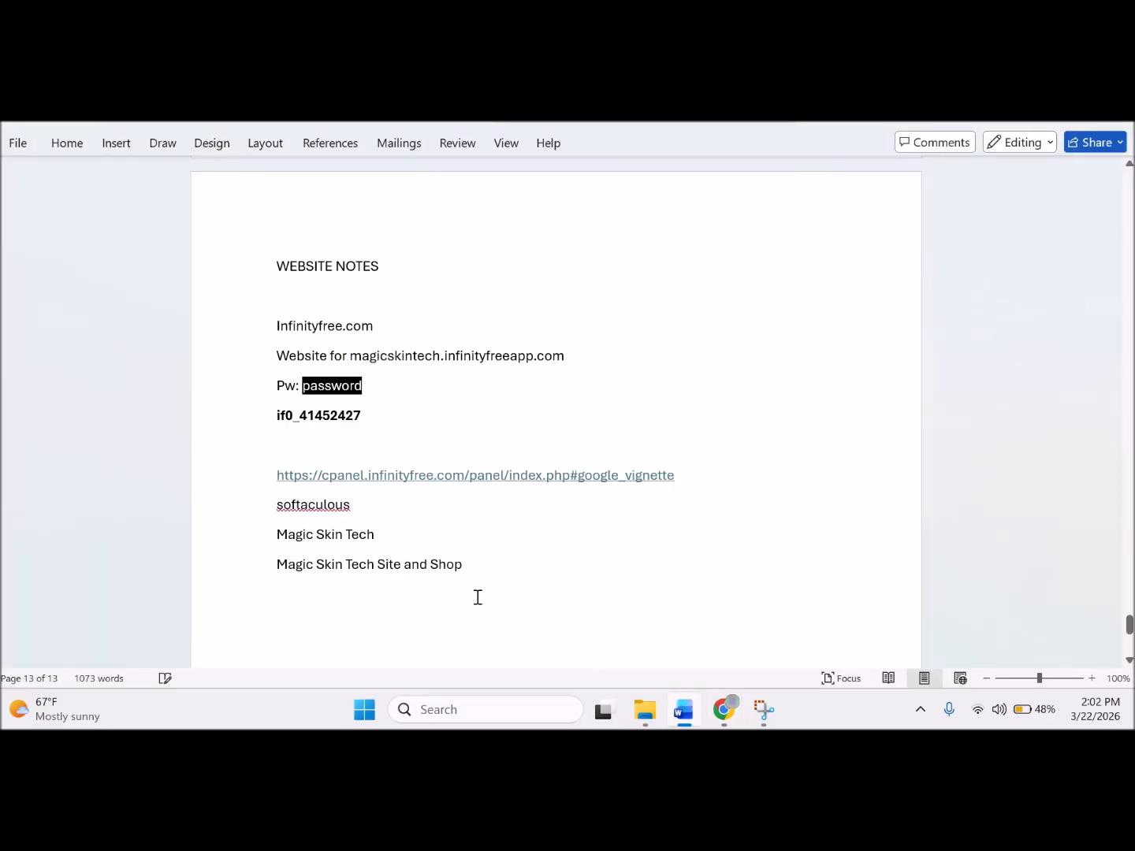
pyautogui.click(724, 710)
pyautogui.click(853, 308)
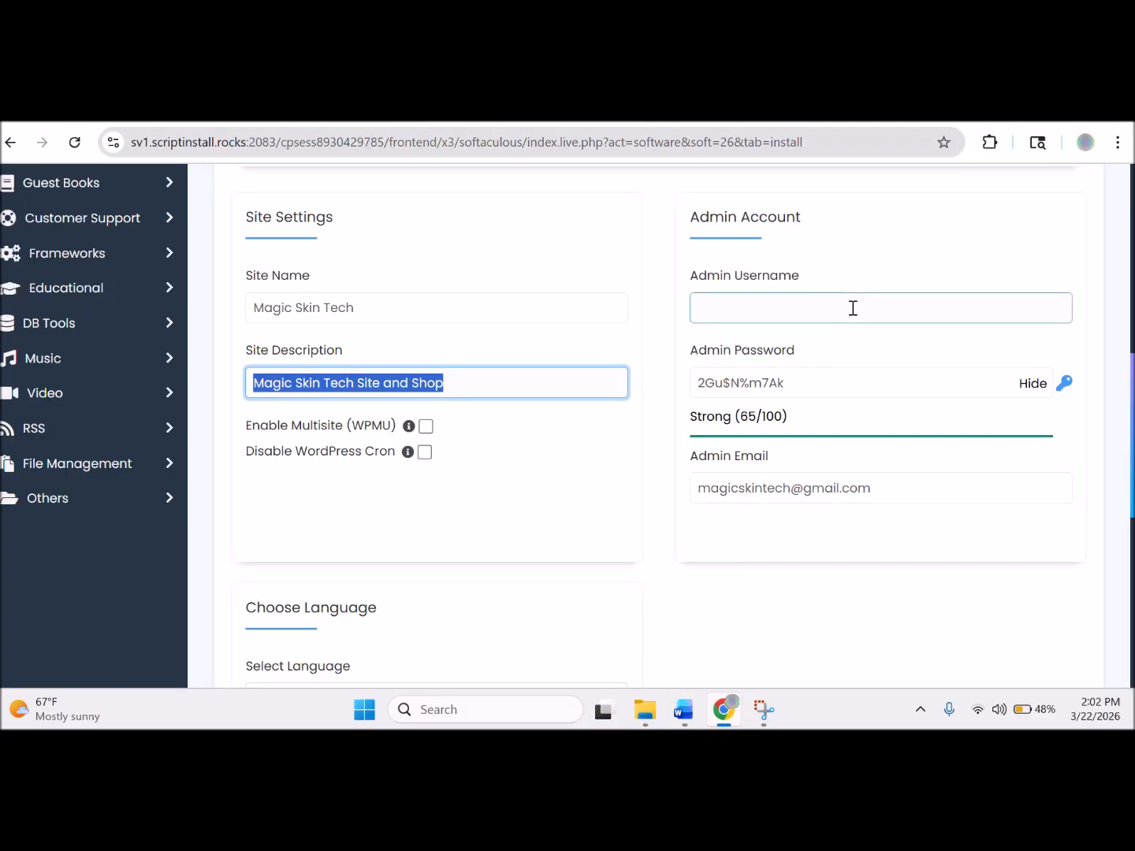
# Accept the suggested admin username and select the generated strong admin password.
pyautogui.click(853, 307)
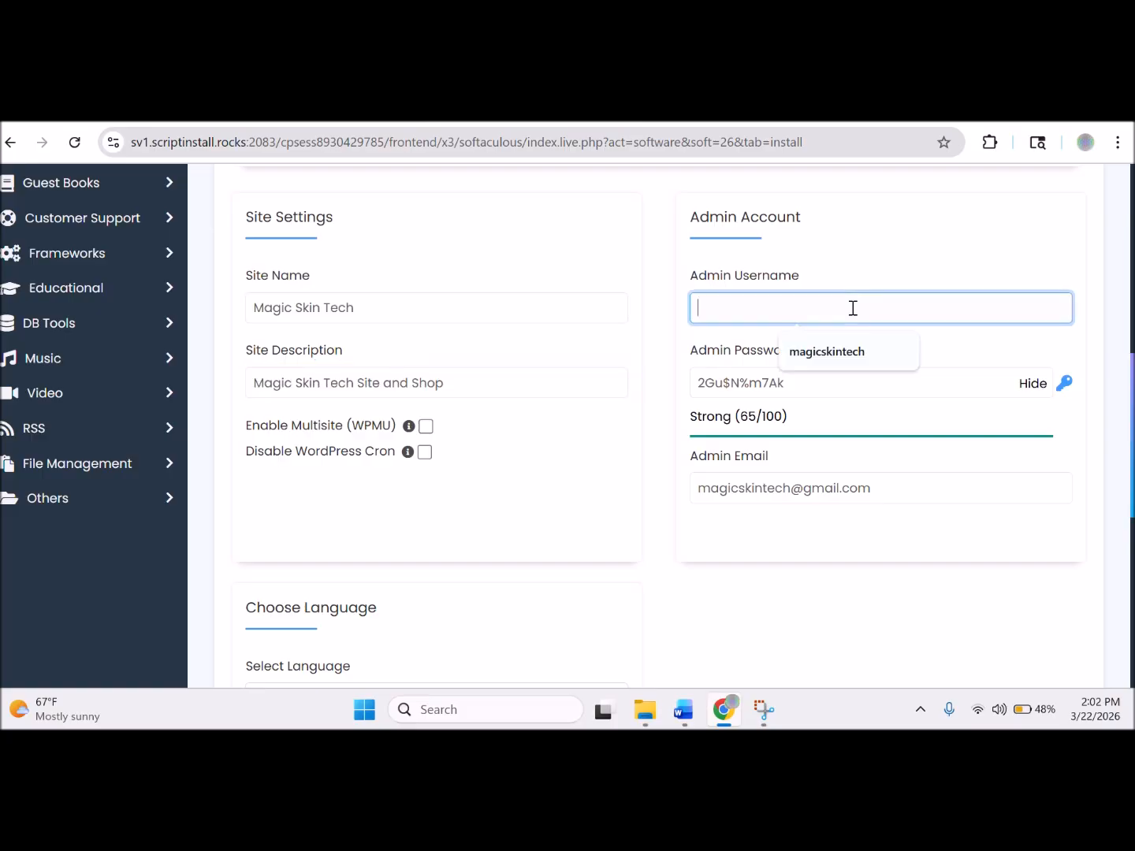
pyautogui.click(851, 351)
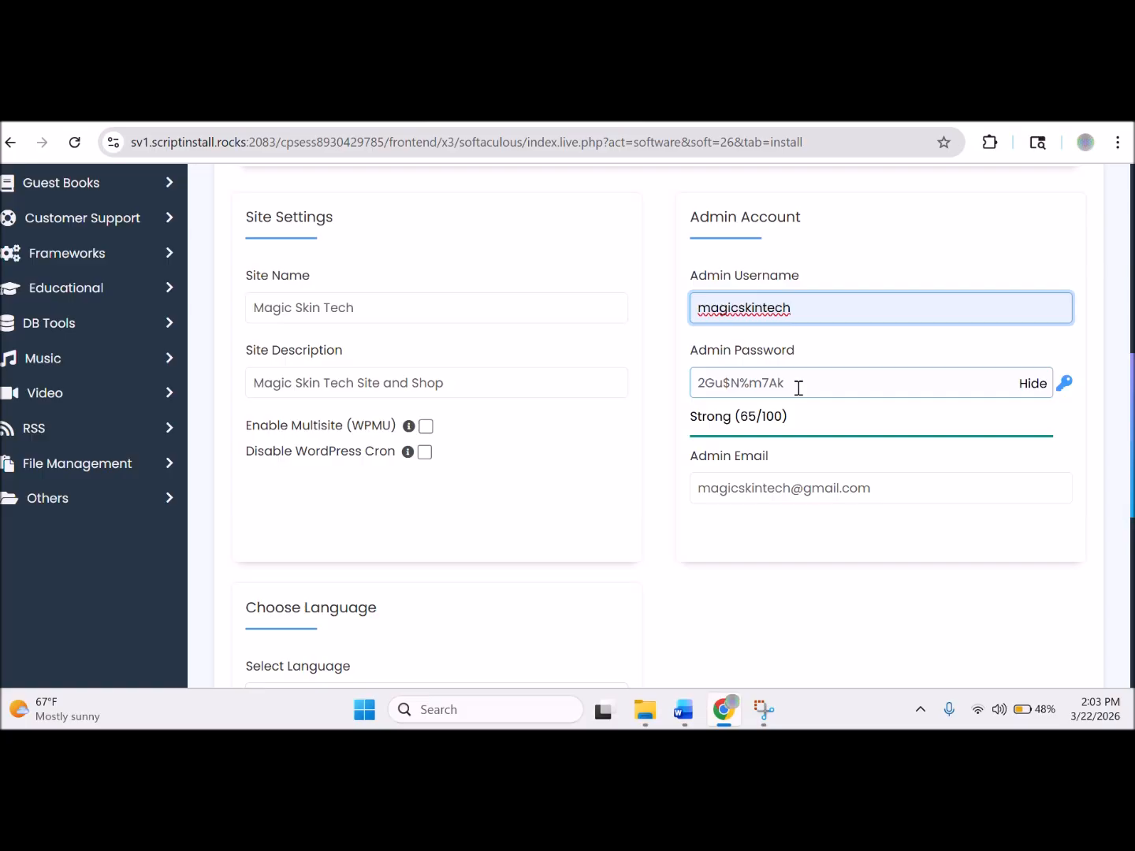
pyautogui.moveTo(799, 388); pyautogui.dragTo(663, 408)
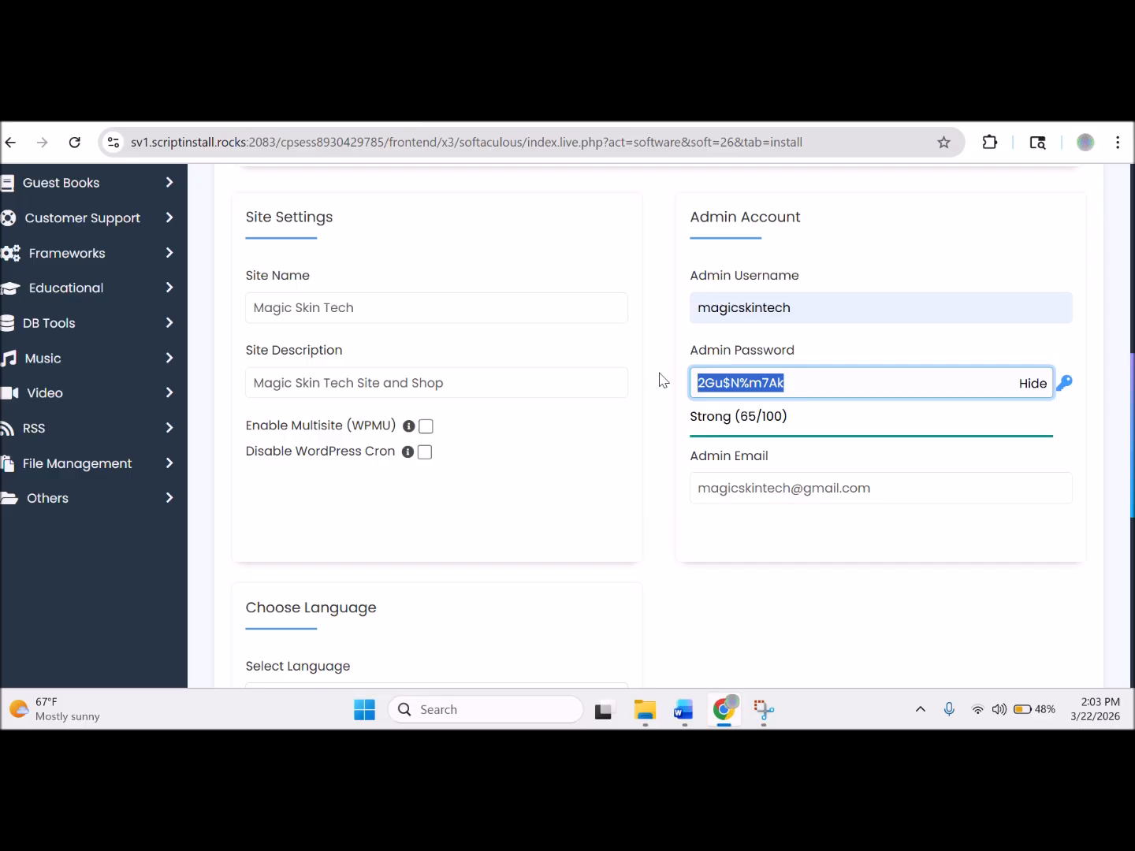
pyautogui.moveTo(704, 716)
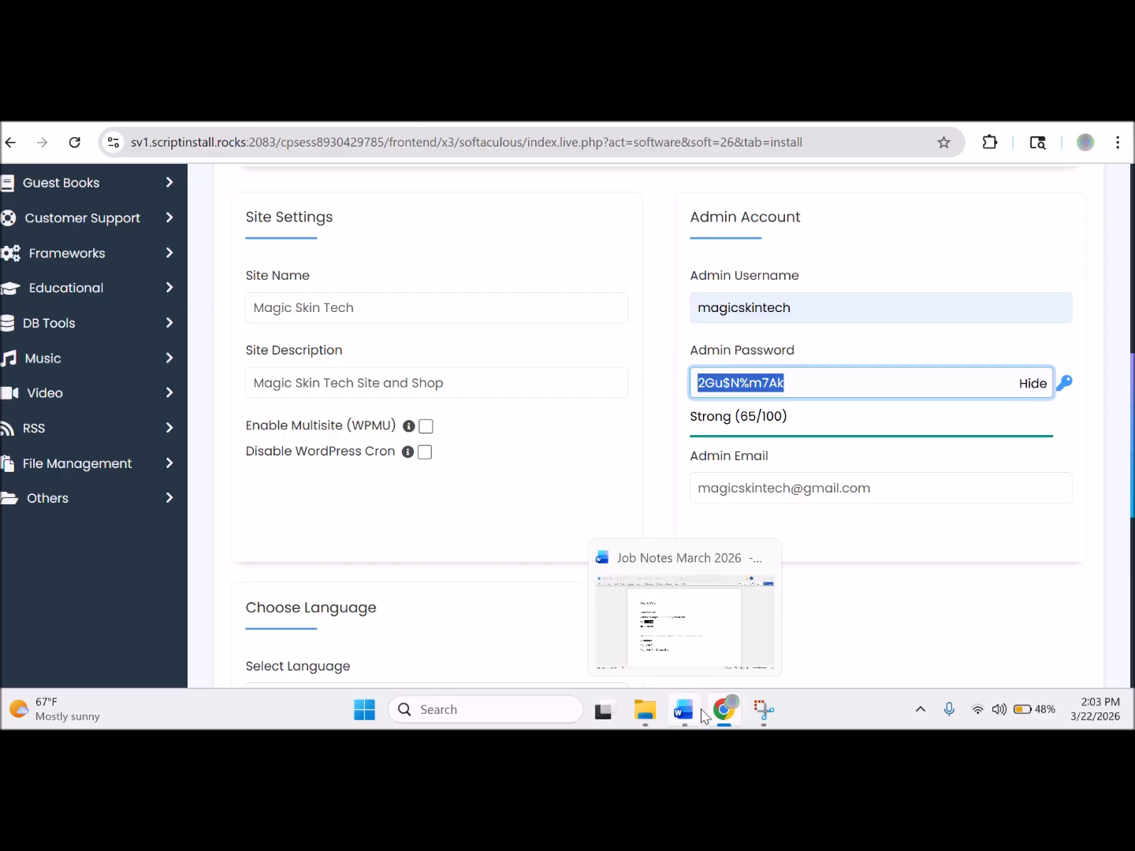
pyautogui.click(685, 712)
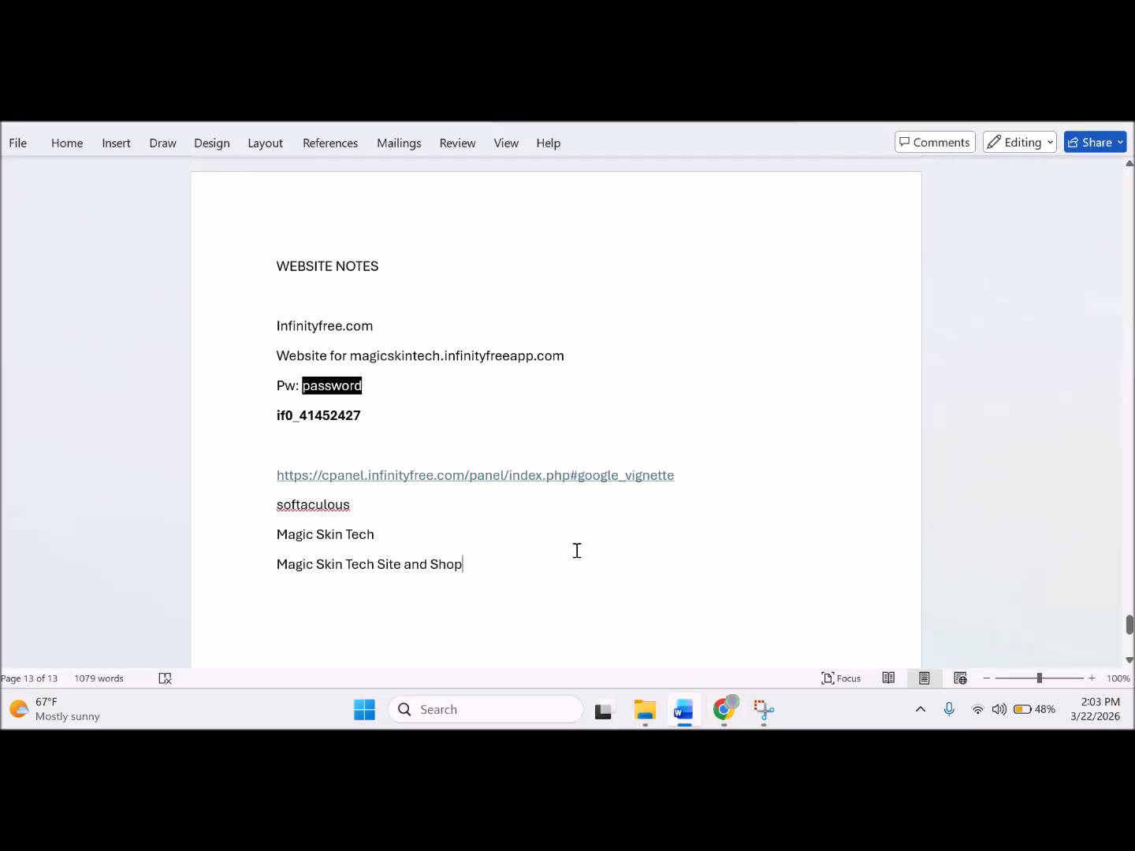
# Add 'Admin user' and 'admin pw' lines with the admin username and pasted password to the notes.
pyautogui.write('mag')
pyautogui.press('BackSpace')
pyautogui.press('BackSpace')
pyautogui.press('BackSpace')
pyautogui.write('Admin ')
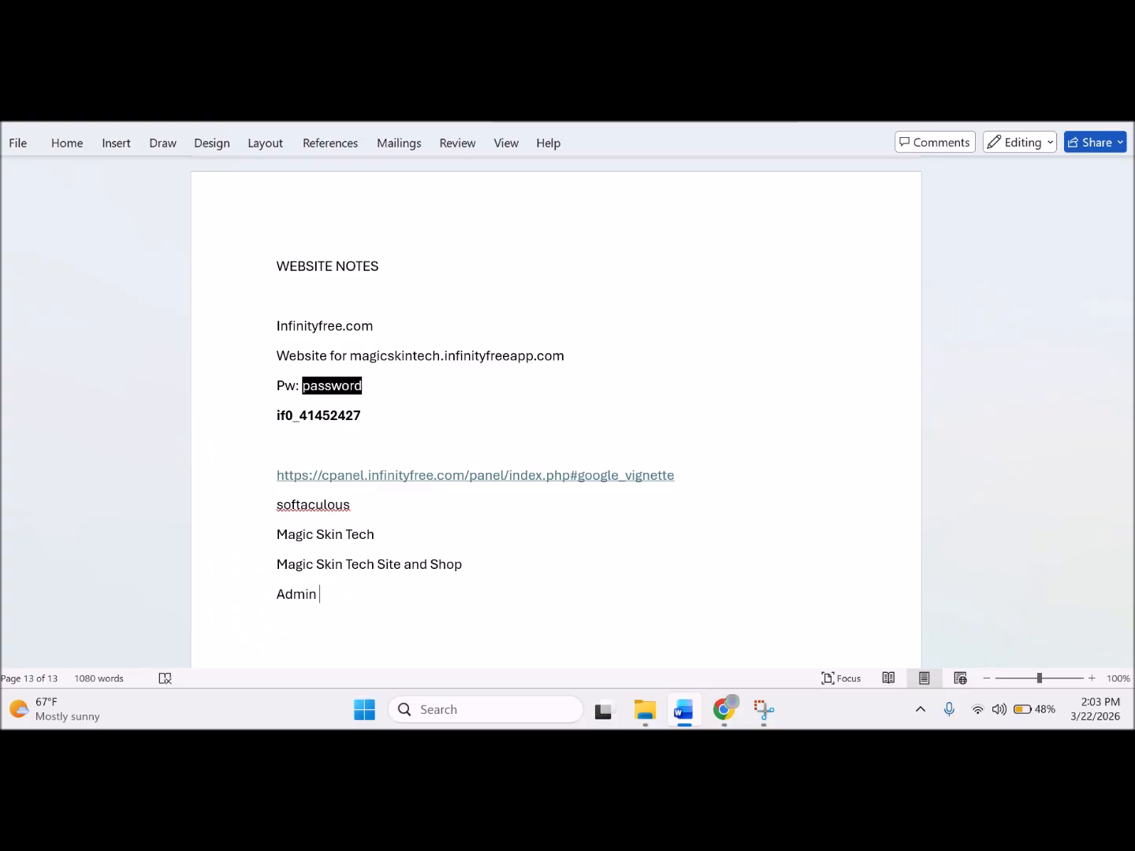
pyautogui.write('user')
pyautogui.press('Return')
pyautogui.write('admin pw')
pyautogui.hotkey('ctrl', 'v')
pyautogui.click(463, 596)
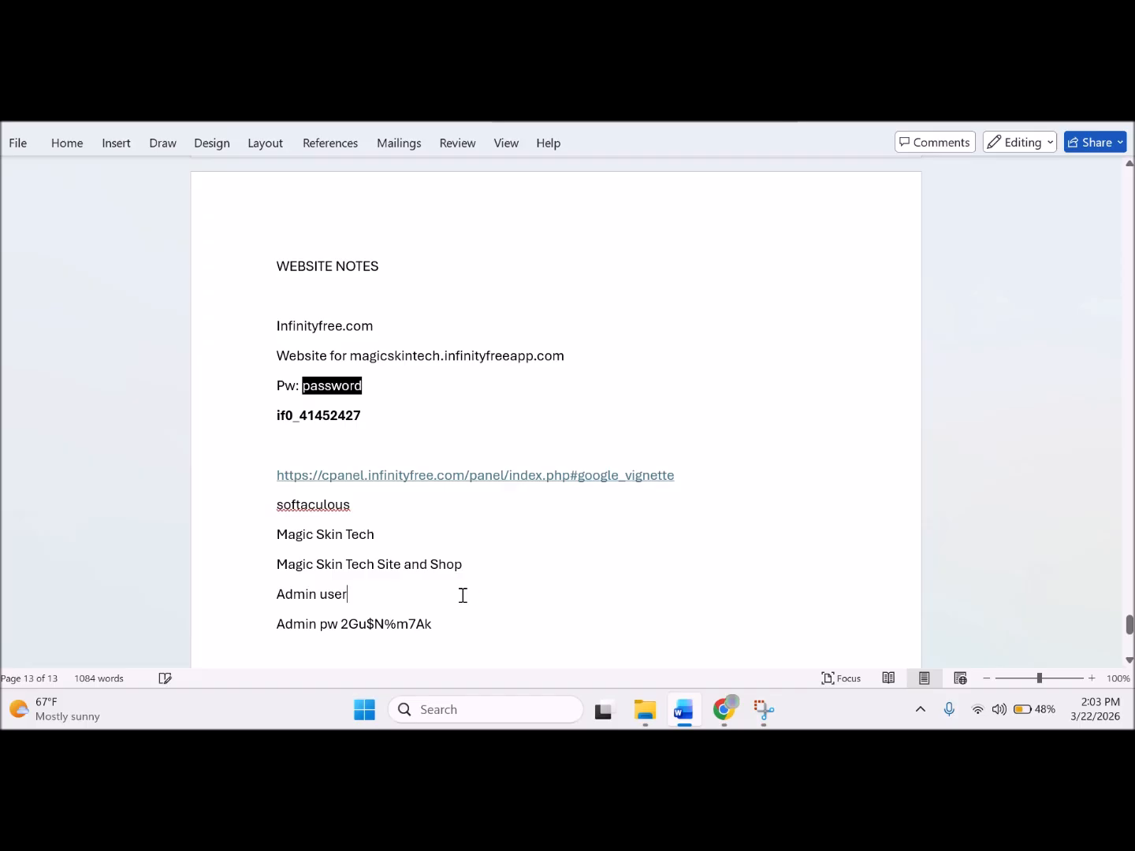
pyautogui.write('magi')
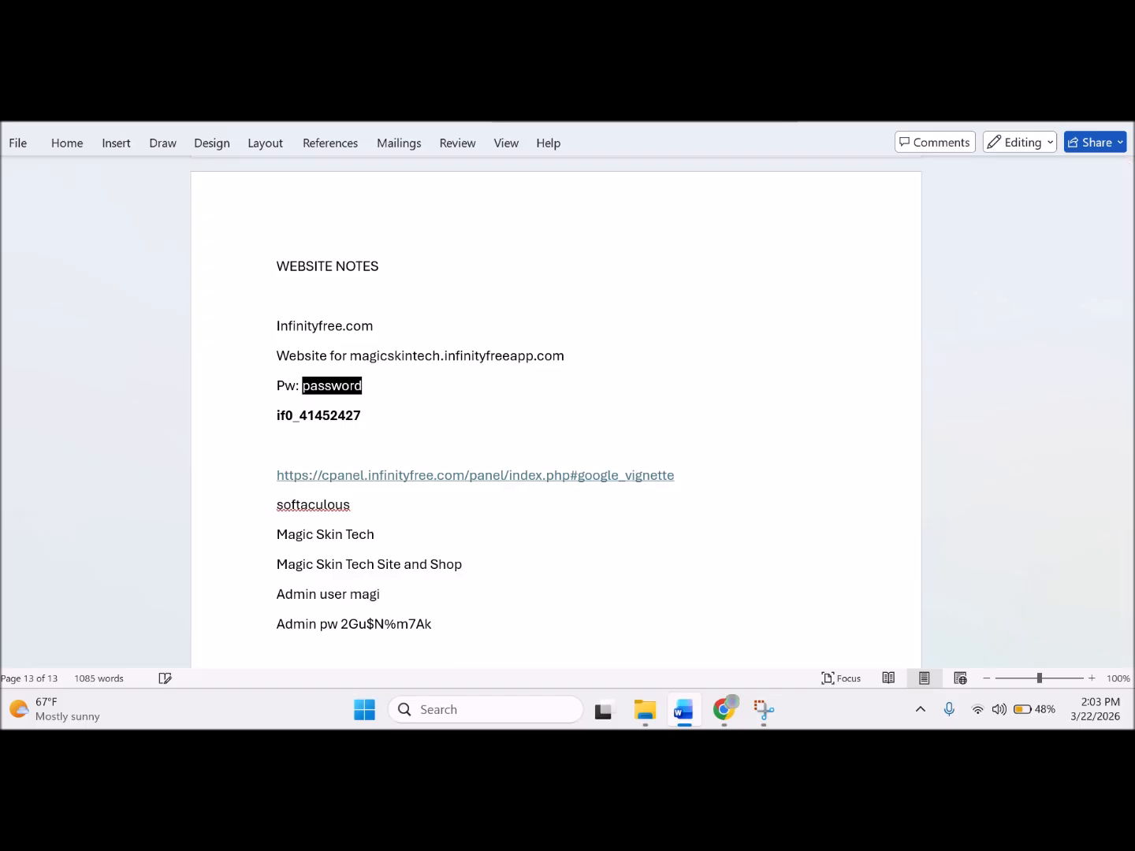
pyautogui.write('cskintech')
# Copy the admin email from the form and add it on an 'Email' line in the notes.
pyautogui.click(730, 714)
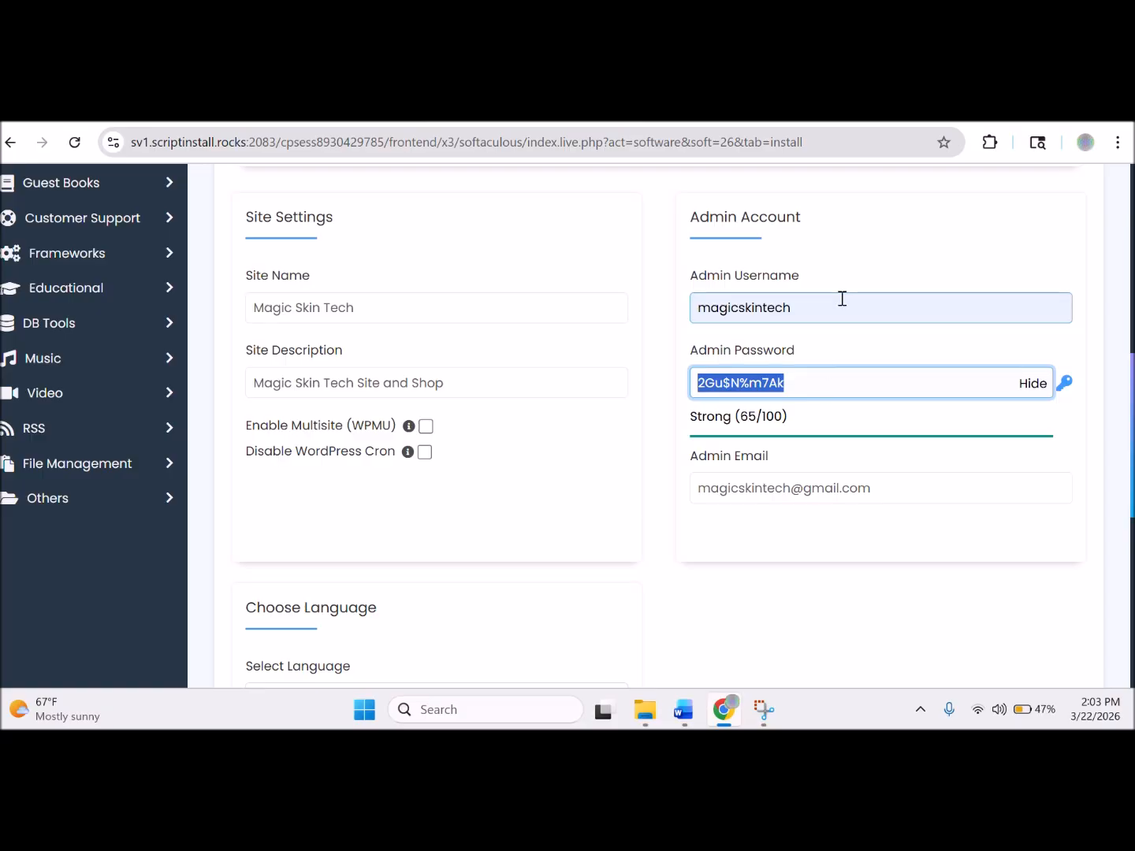
pyautogui.click(883, 485)
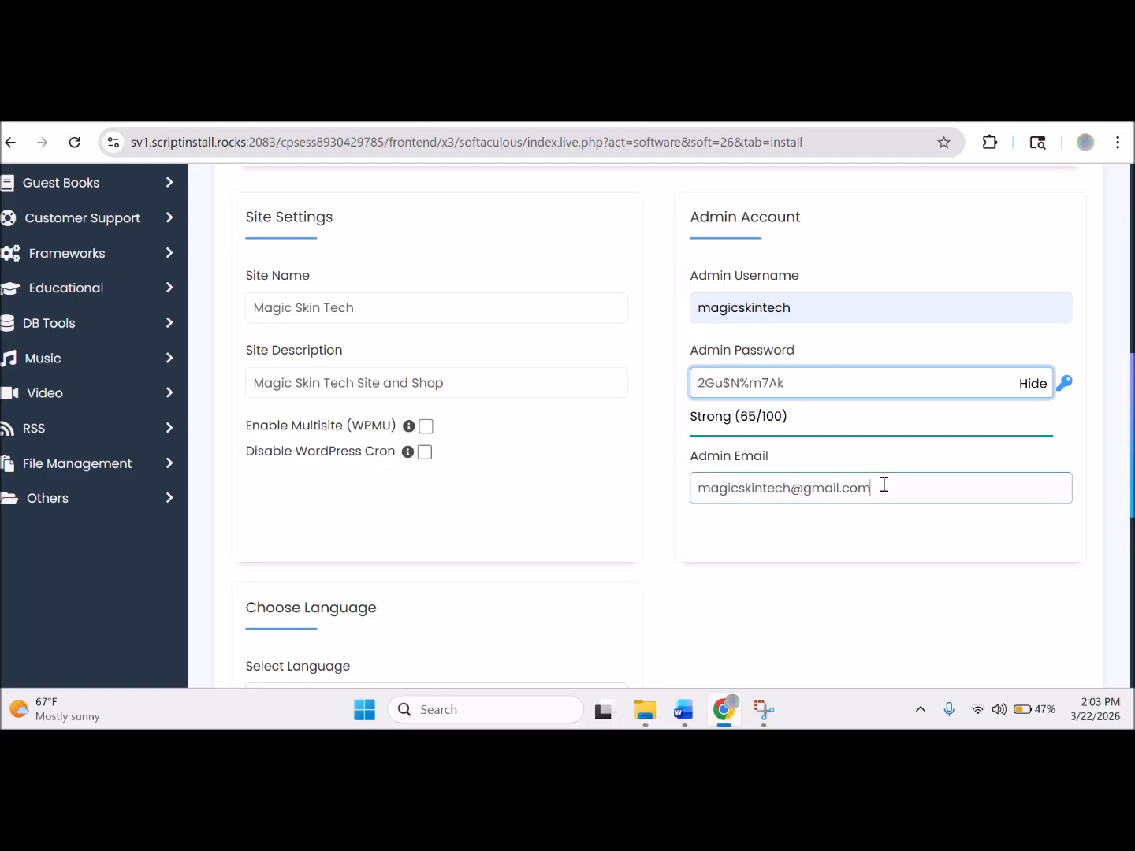
pyautogui.moveTo(884, 485); pyautogui.dragTo(653, 509)
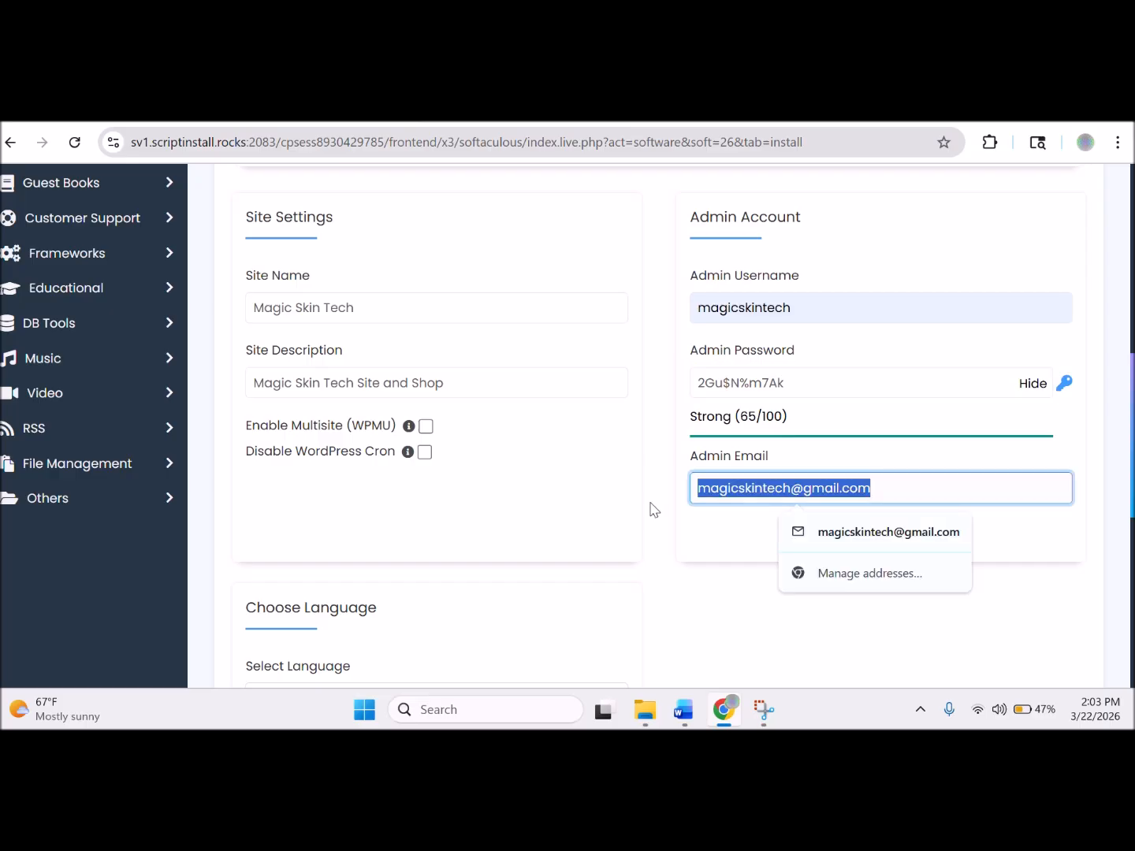
pyautogui.click(682, 710)
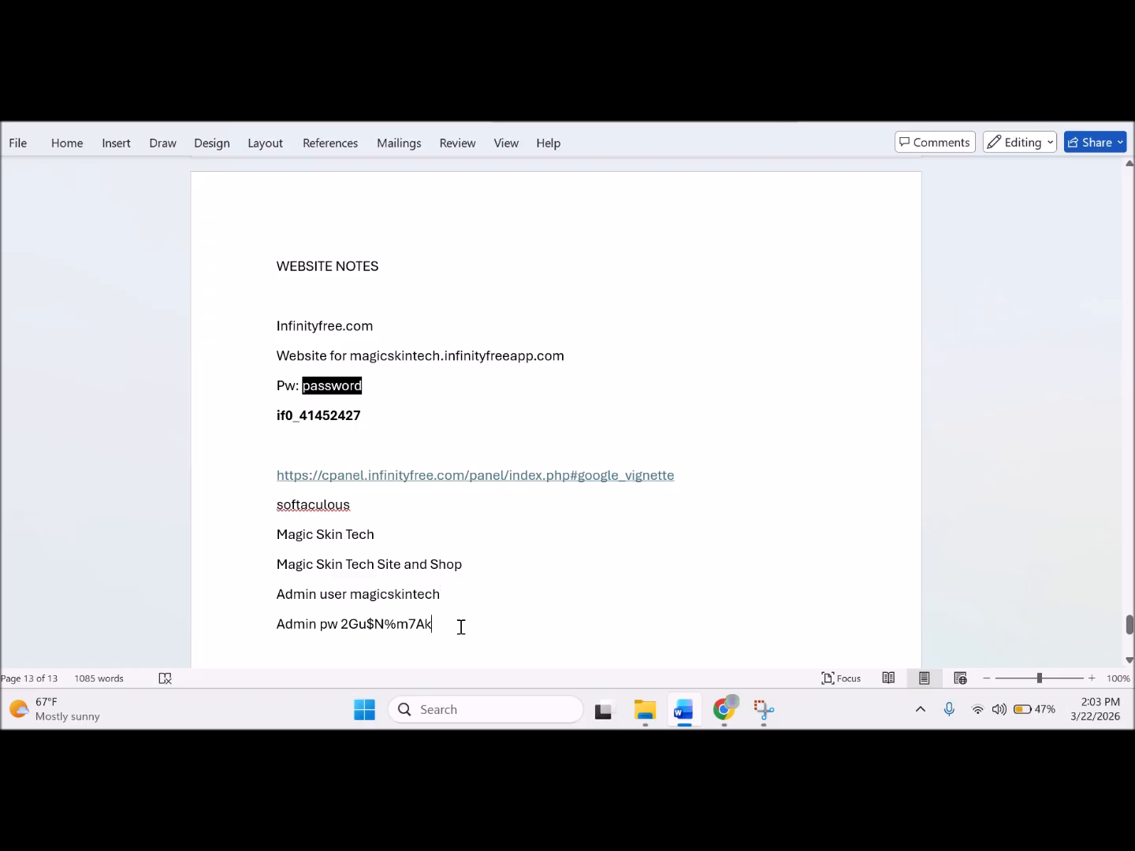
pyautogui.press('Return')
pyautogui.write('emIL')
pyautogui.press('BackSpace')
pyautogui.press('BackSpace')
pyautogui.write('ail')
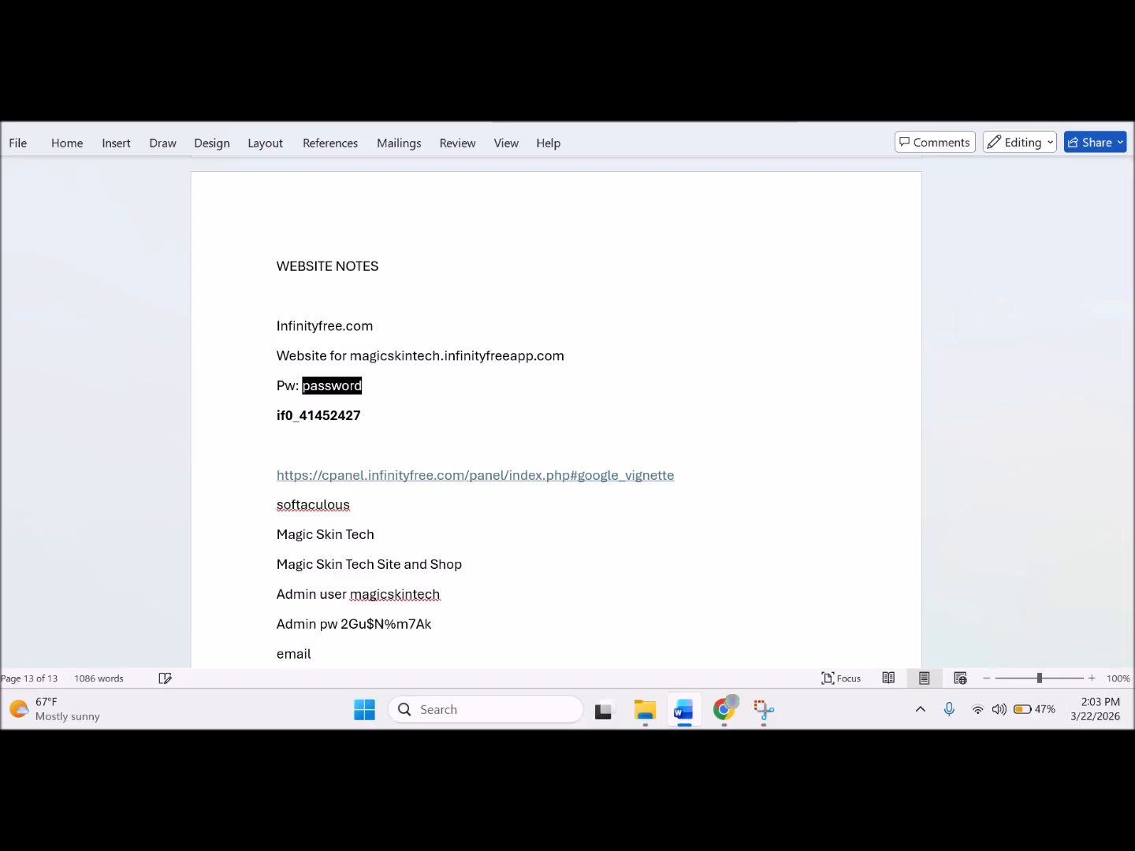
pyautogui.hotkey('ctrl', 'v')
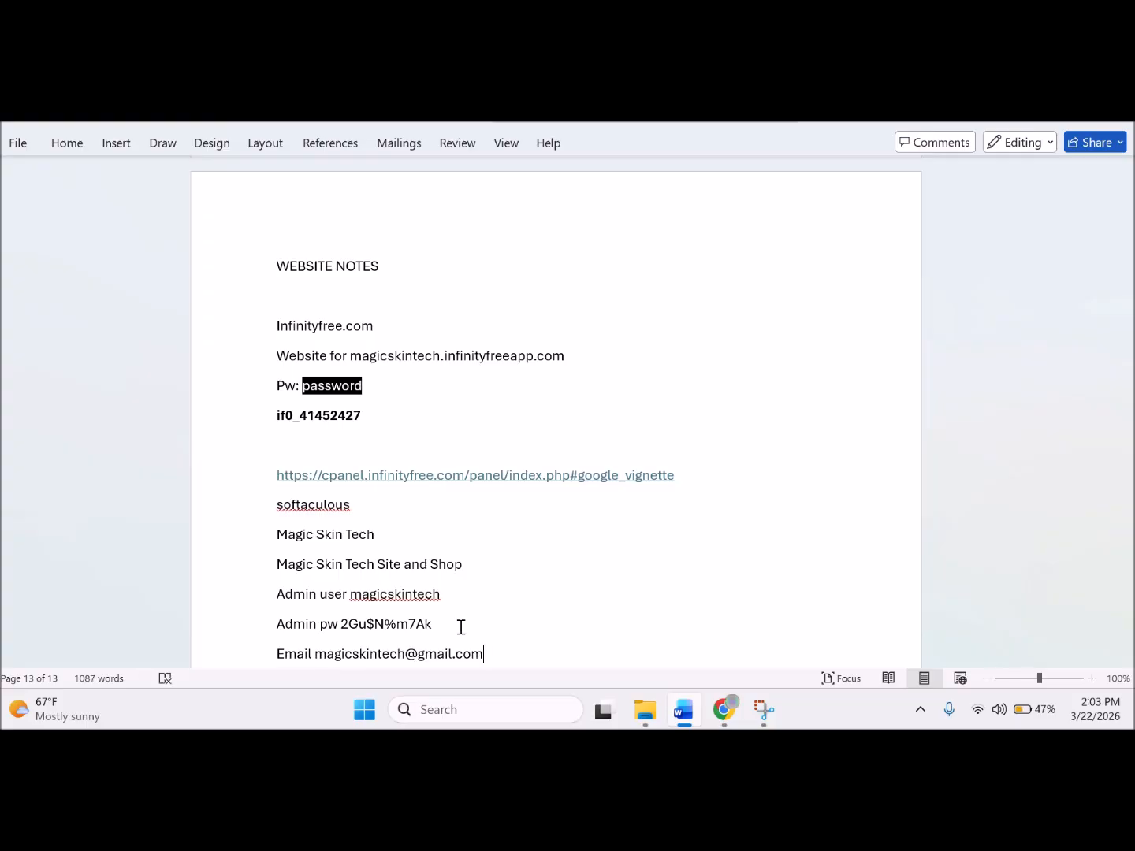
pyautogui.click(725, 712)
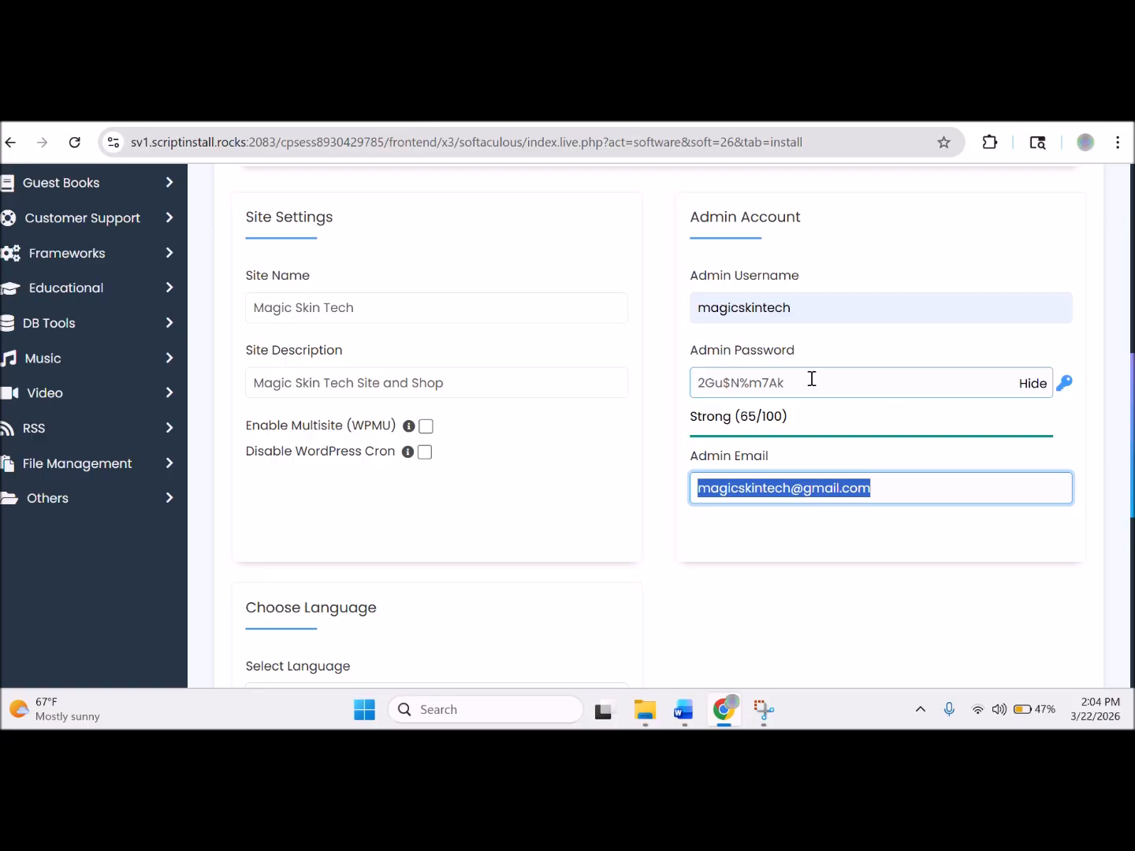
# Replace the generated admin password with a simpler one rated Strong (58/100), and copy it.
pyautogui.moveTo(811, 380); pyautogui.dragTo(676, 387)
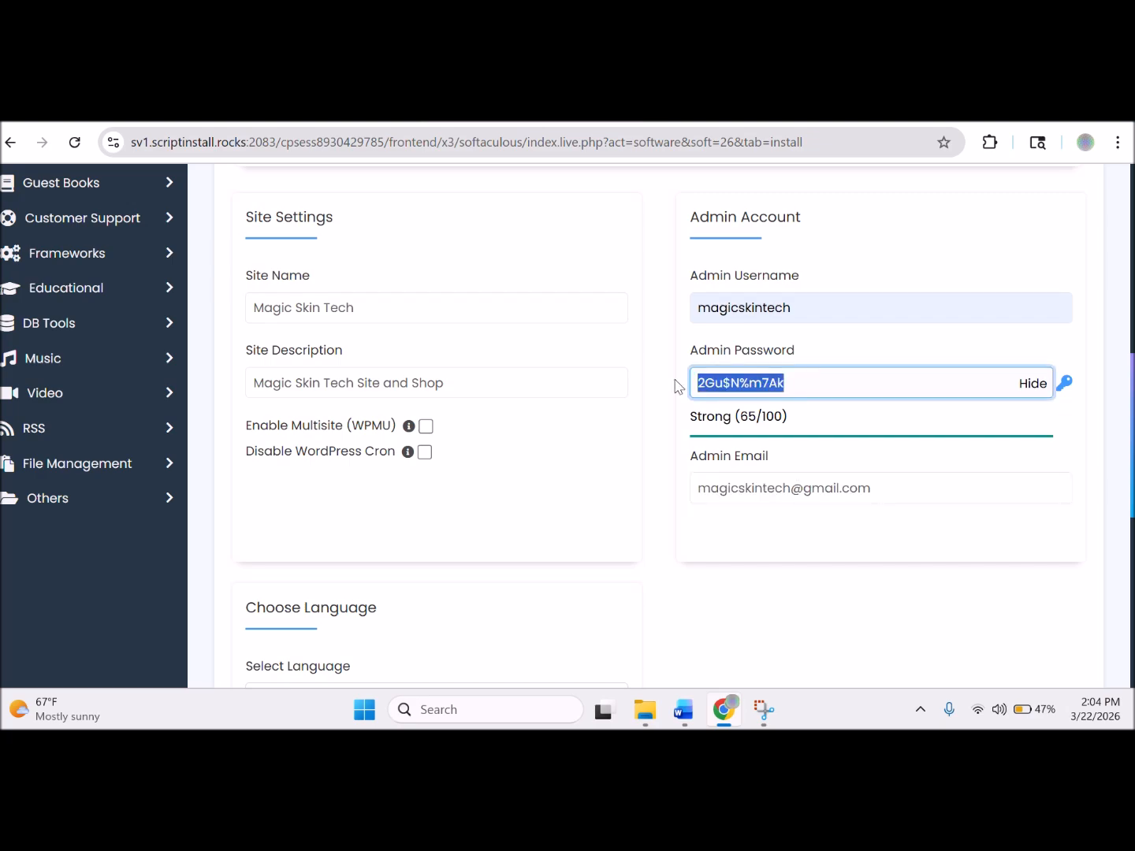
pyautogui.write('P')
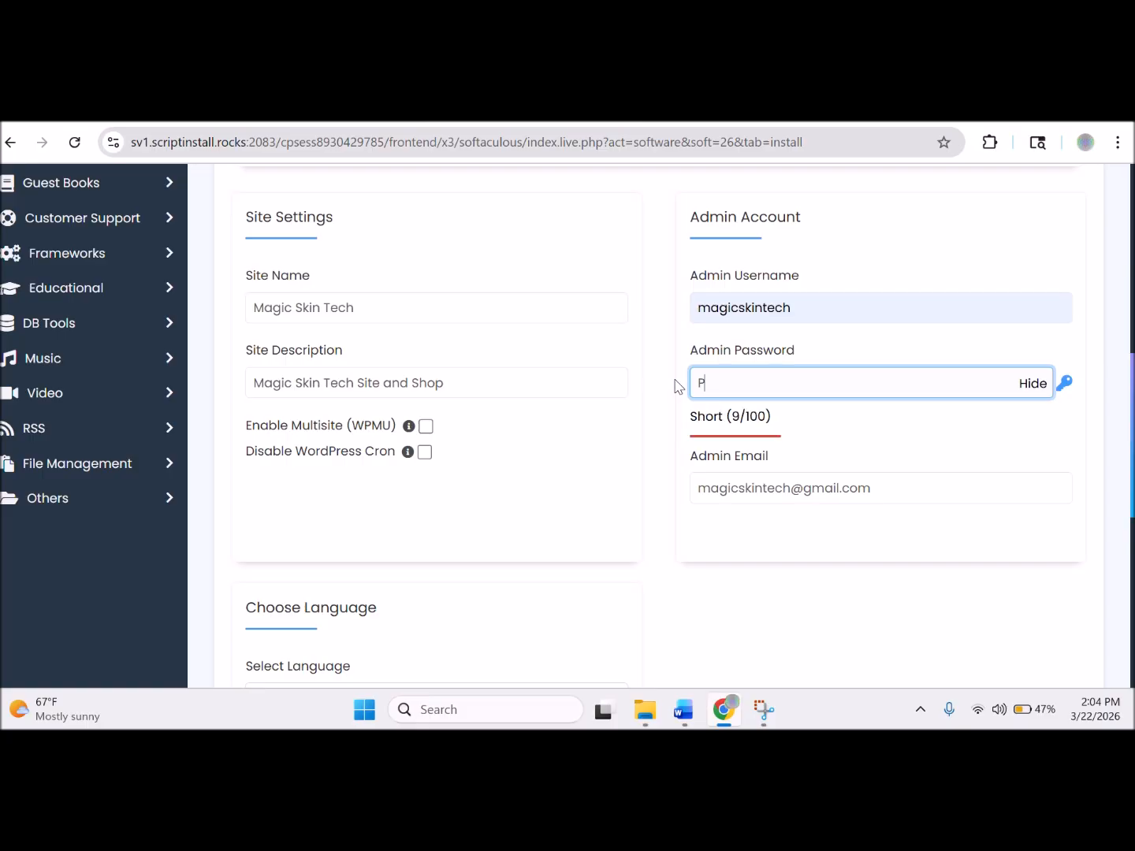
pyautogui.write('@sswo')
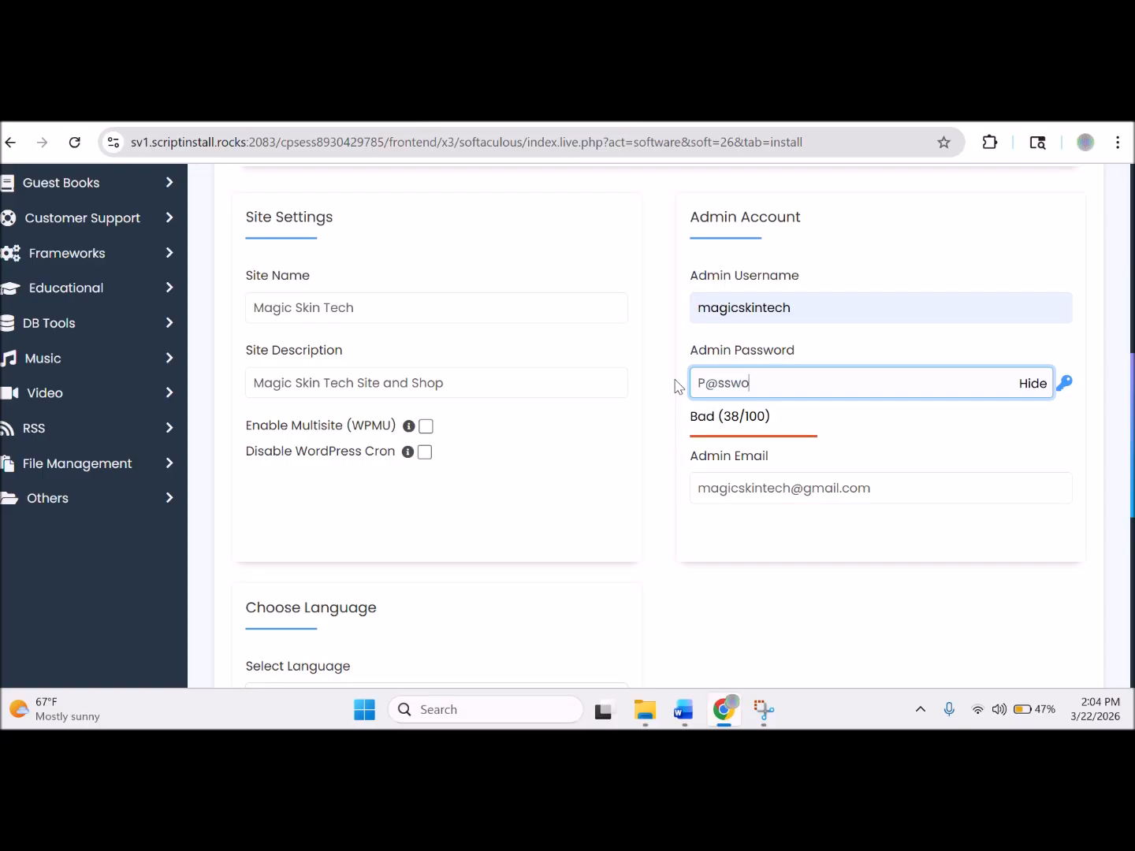
pyautogui.write('rd1')
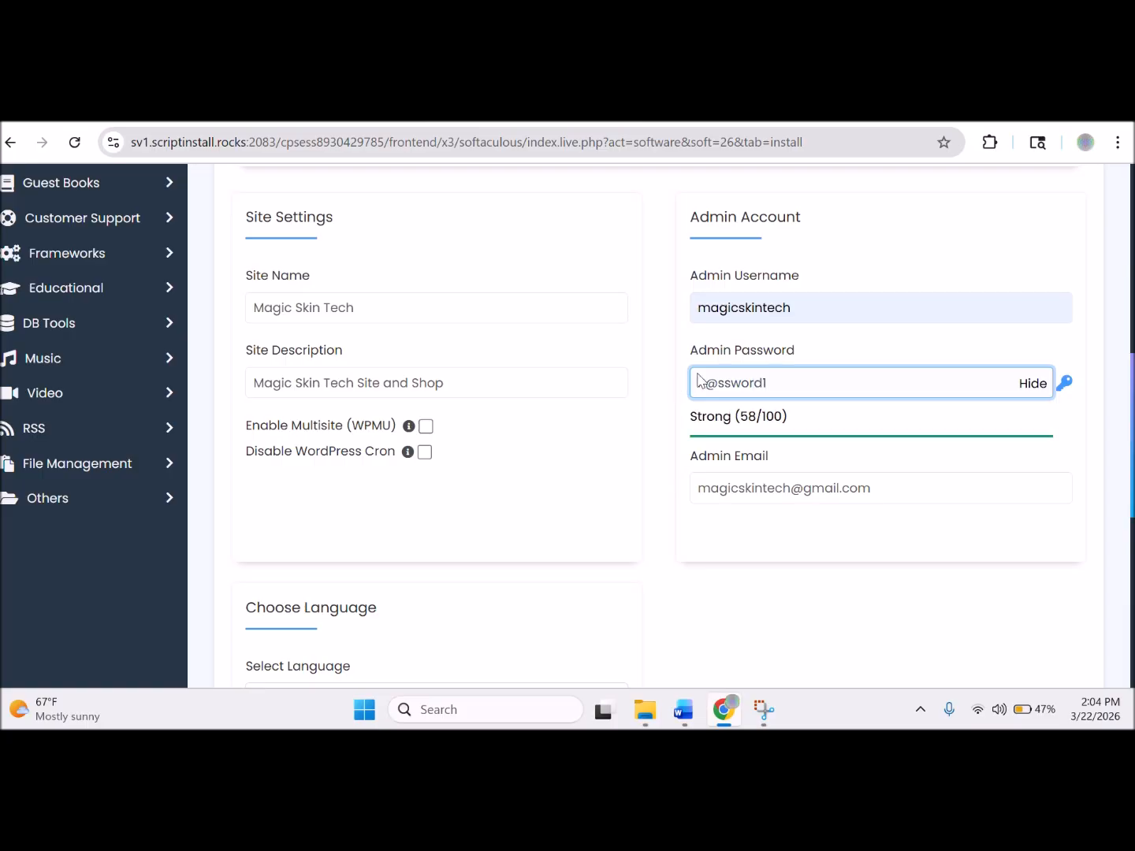
pyautogui.moveTo(785, 380); pyautogui.dragTo(669, 393)
pyautogui.hotkey('ctrl', 'c')
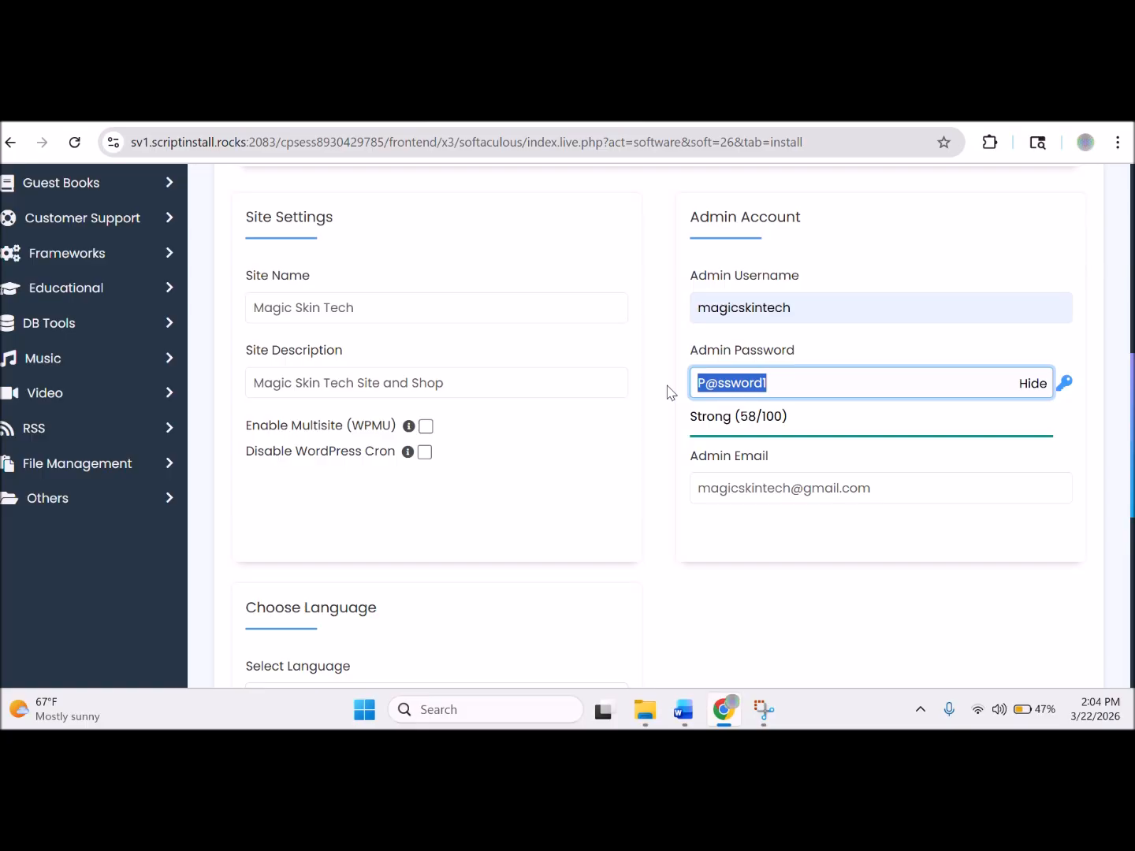
pyautogui.click(685, 581)
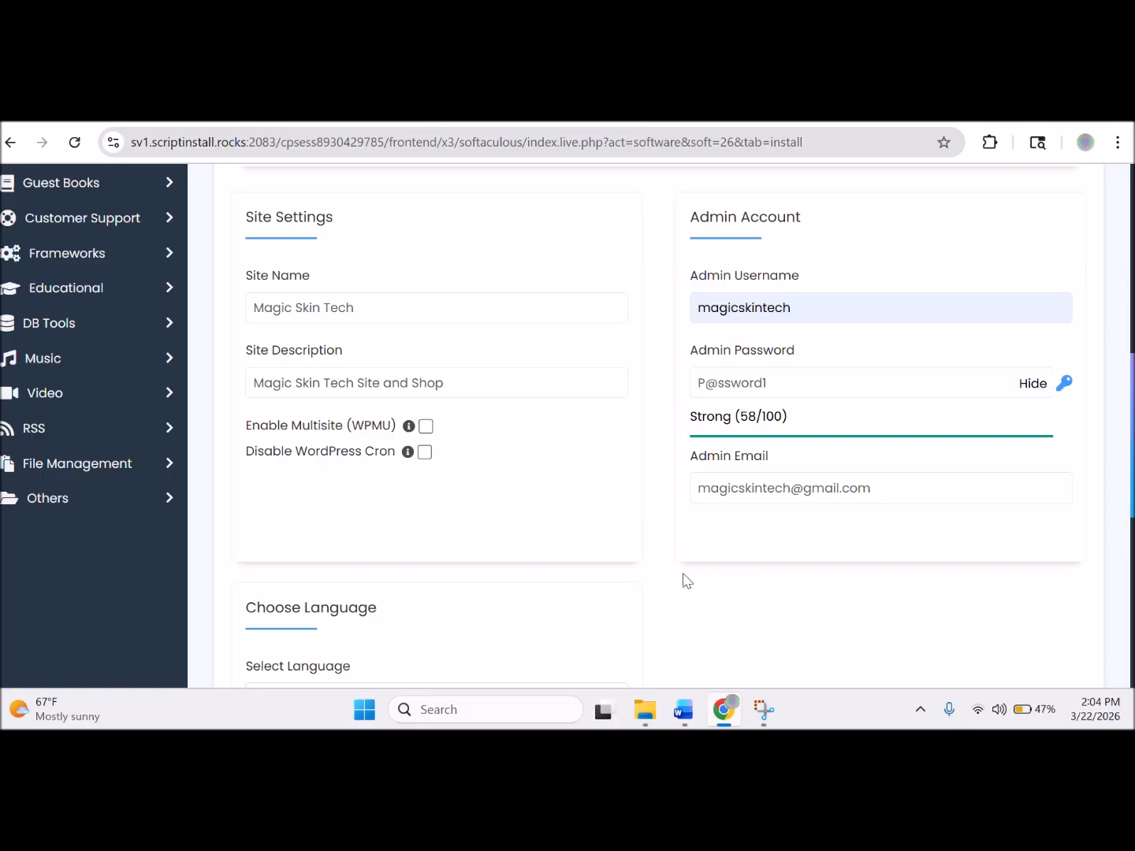
pyautogui.click(683, 712)
# Paste the new admin password after the old one and strike through the old generated password.
pyautogui.click(507, 622)
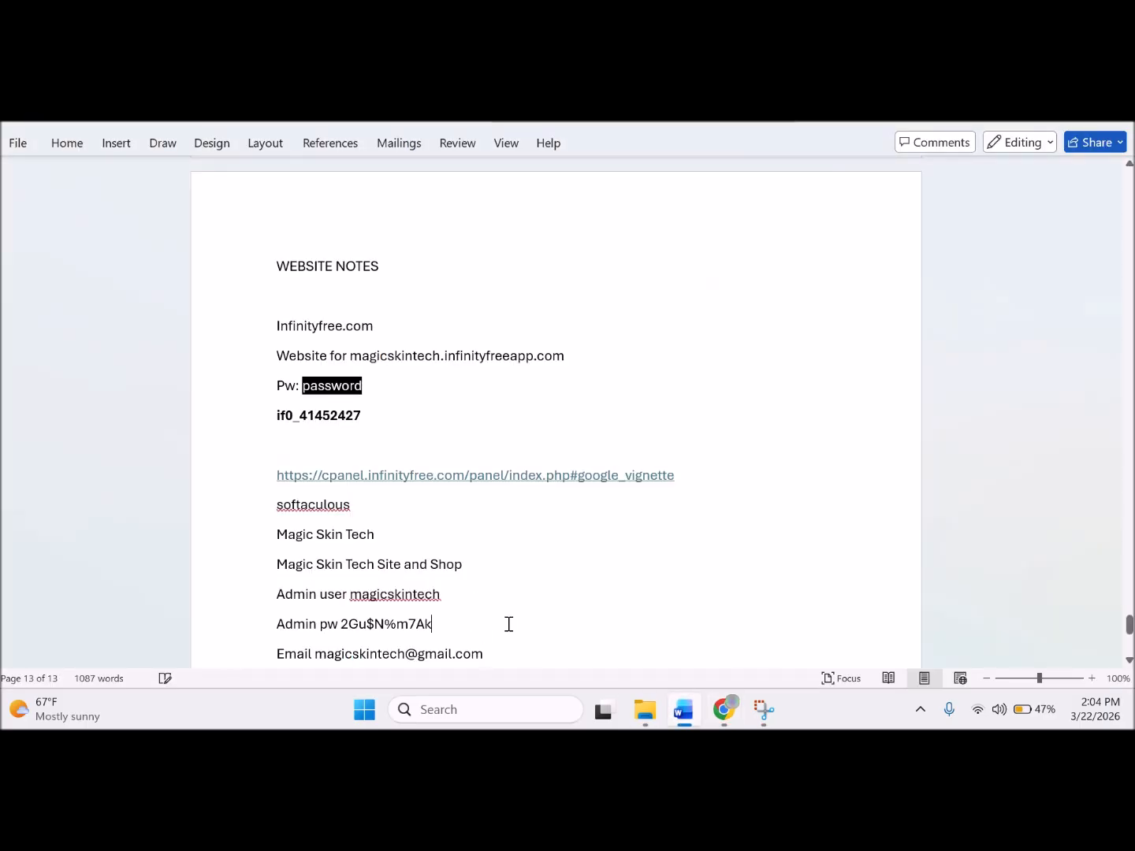
pyautogui.hotkey('ctrl', 'v')
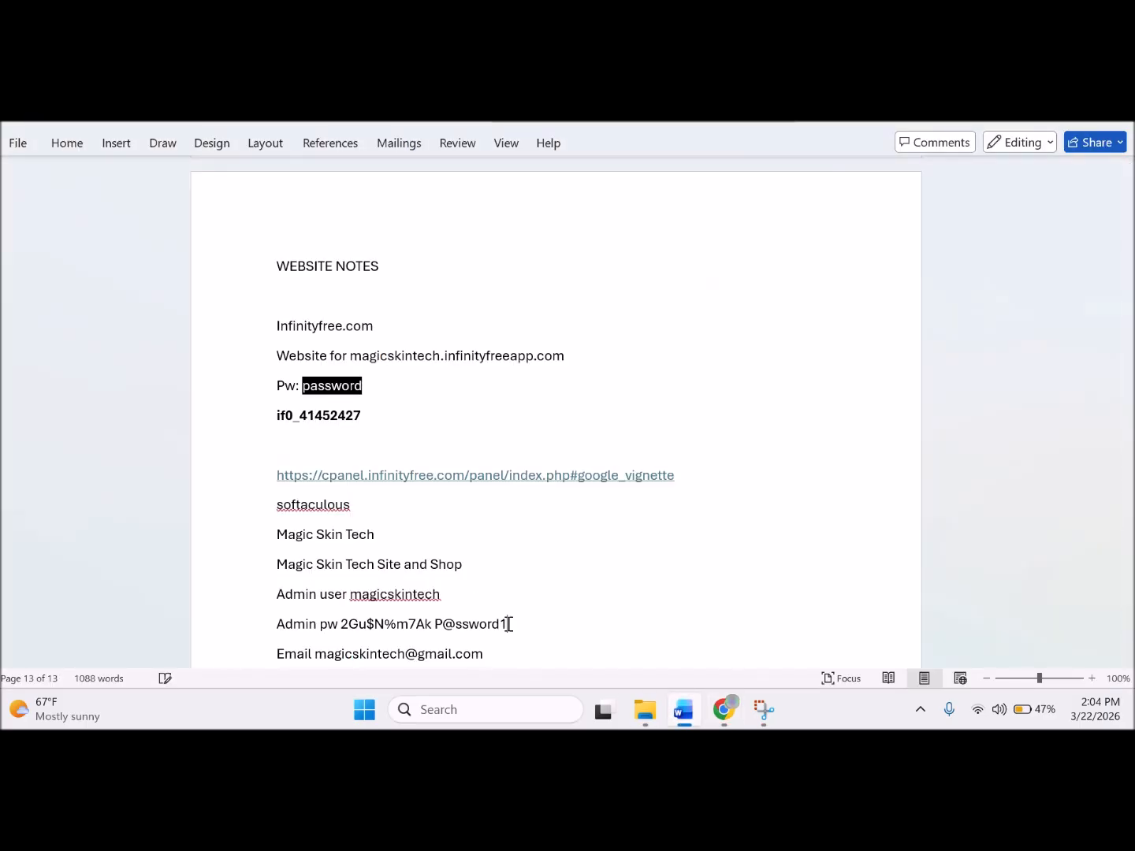
pyautogui.click(430, 624)
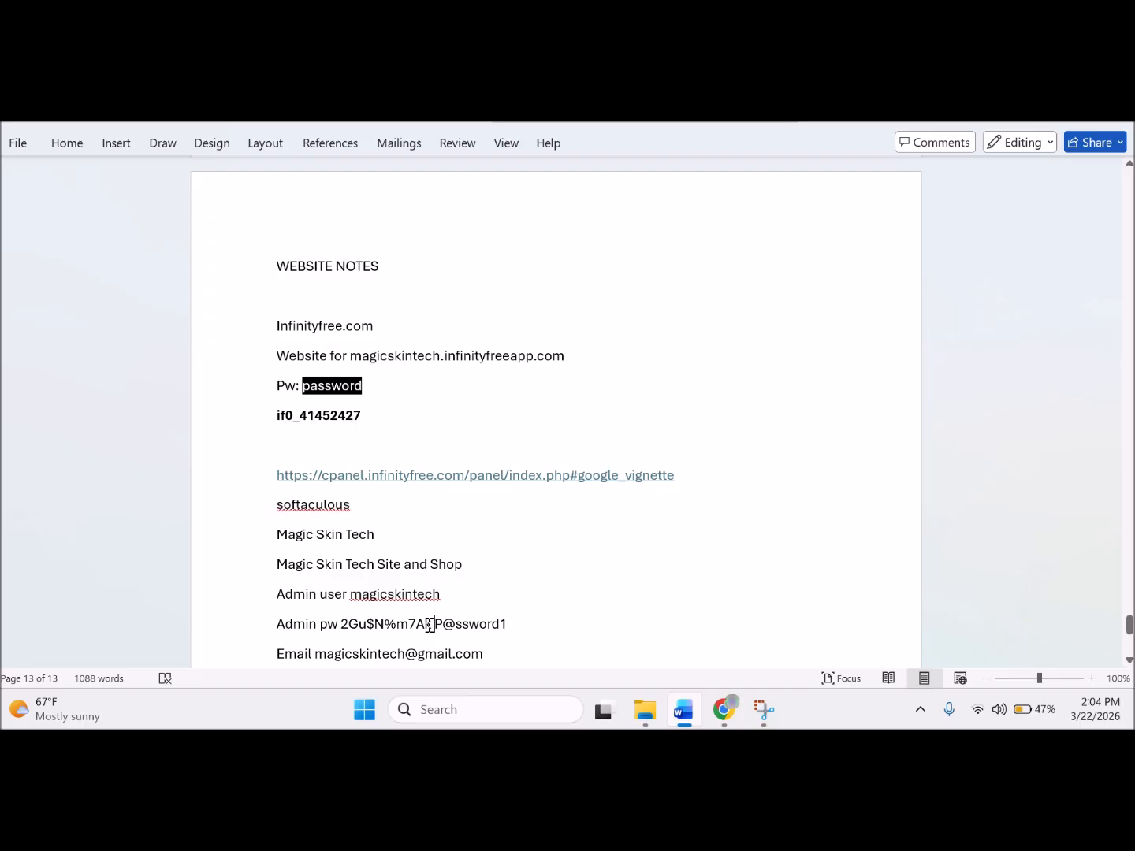
pyautogui.moveTo(429, 626); pyautogui.dragTo(352, 627)
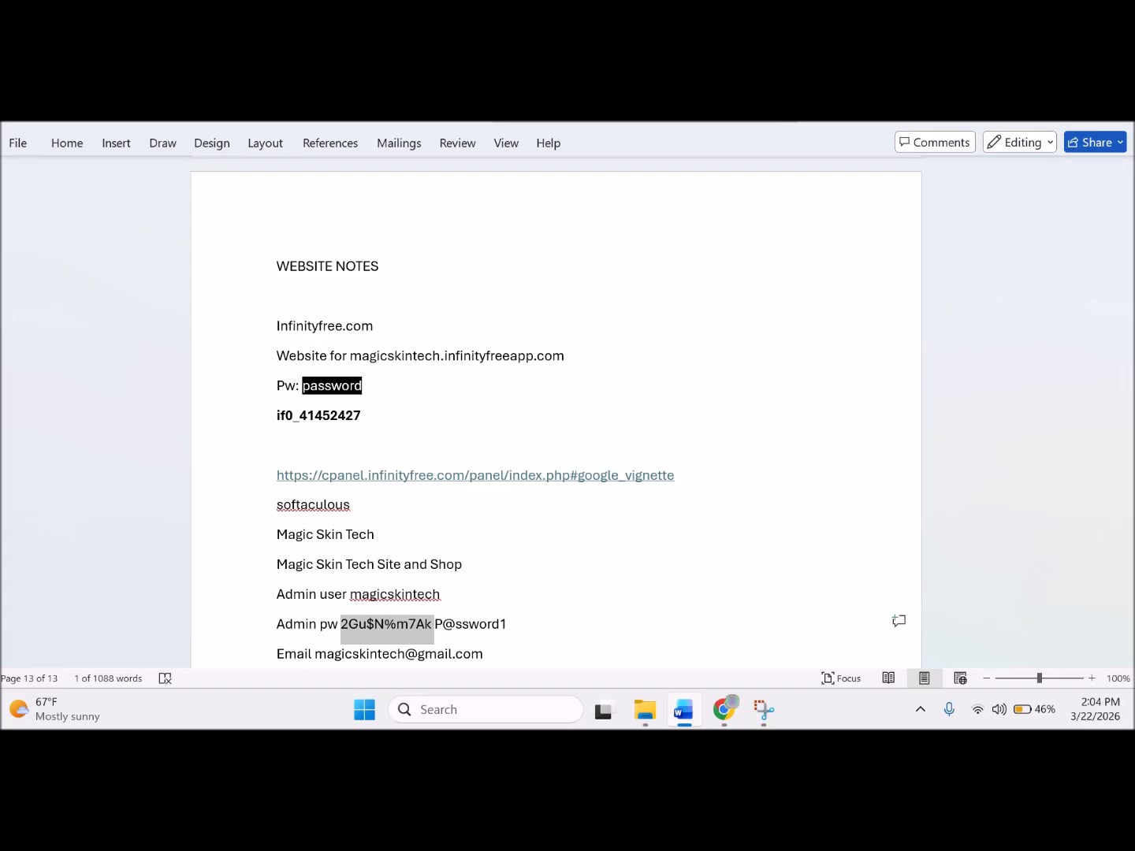
pyautogui.click(77, 142)
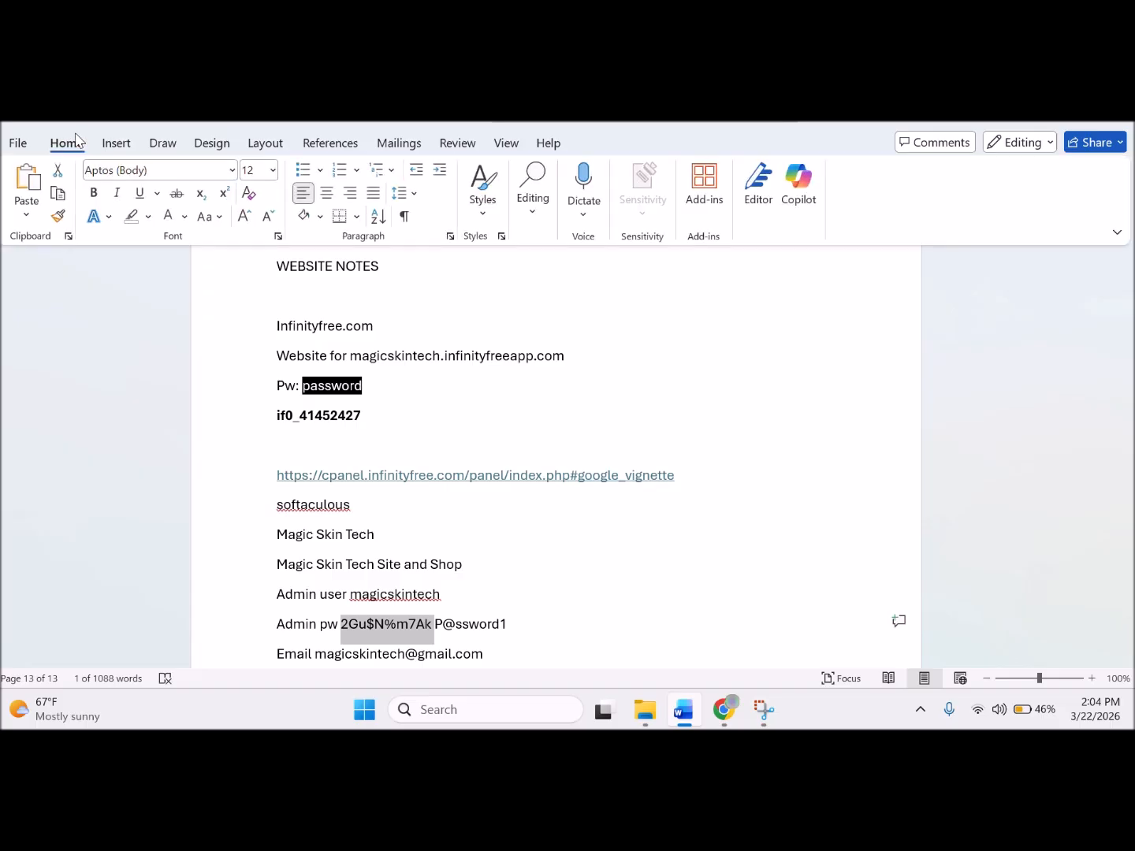
pyautogui.click(177, 193)
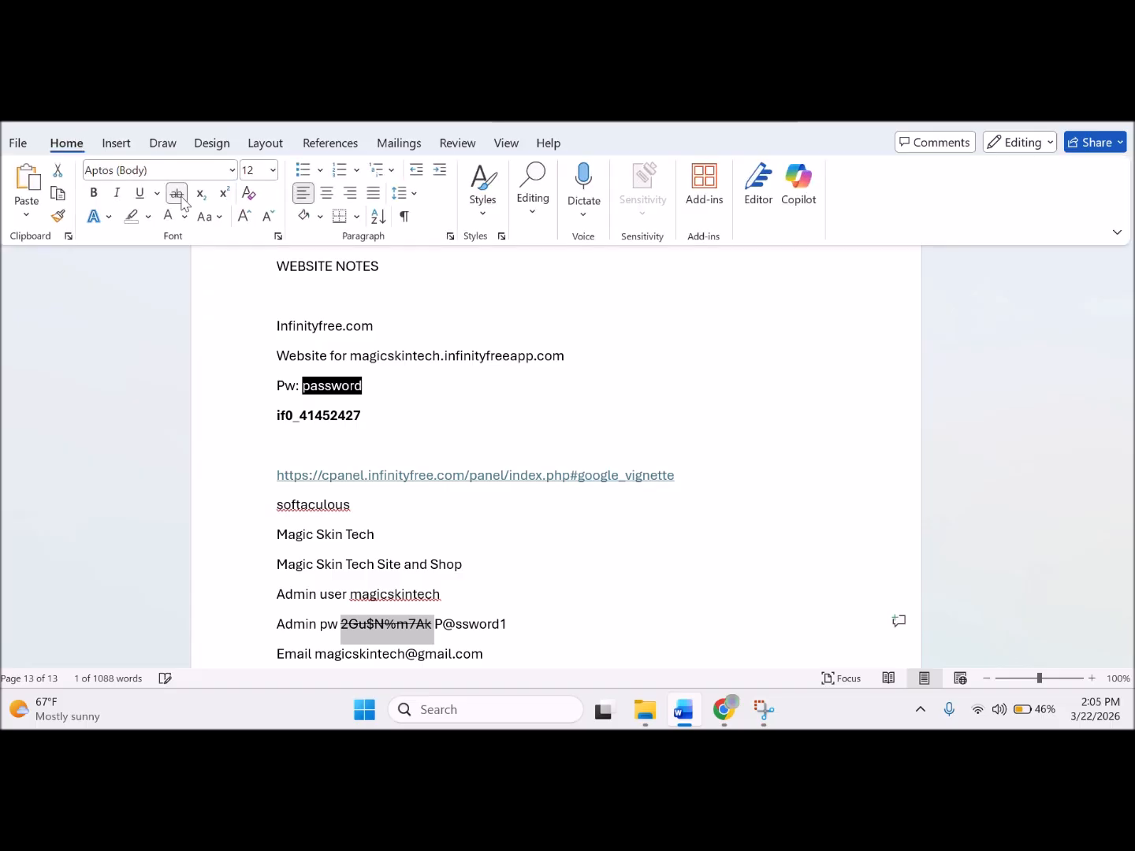
pyautogui.click(557, 611)
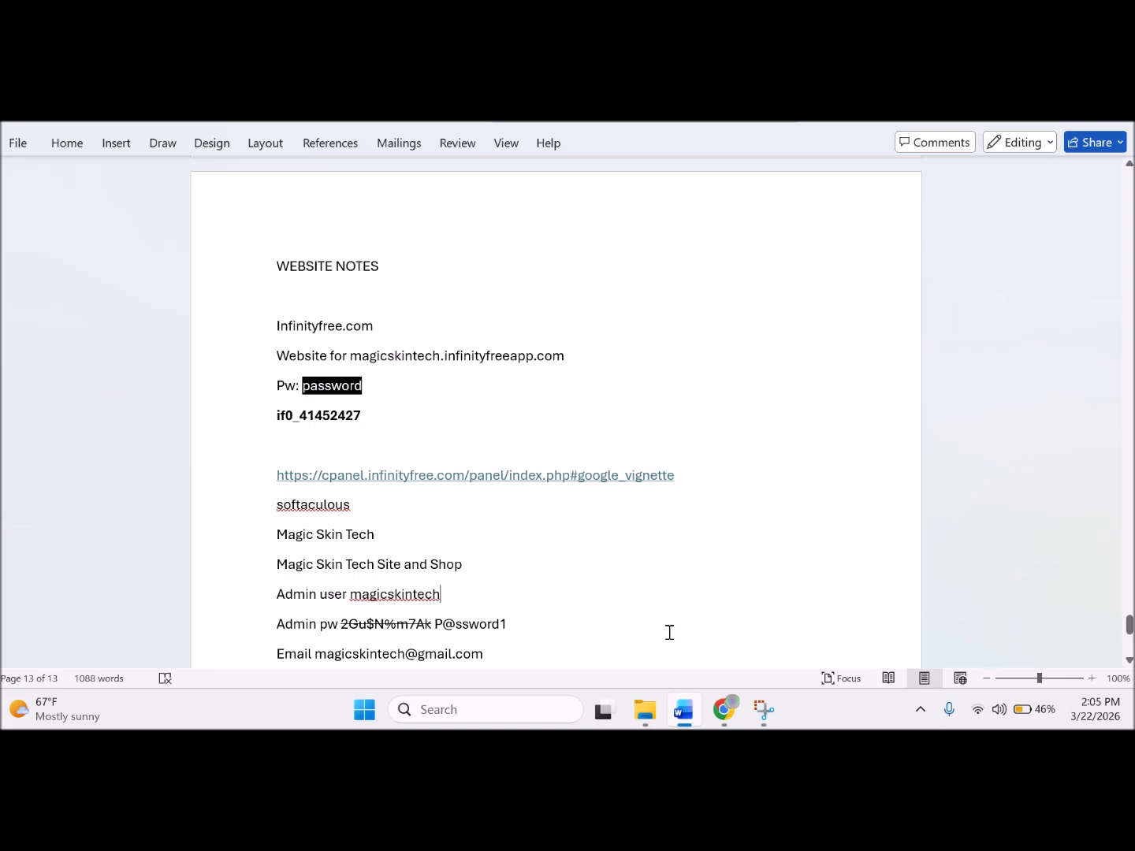
pyautogui.click(725, 711)
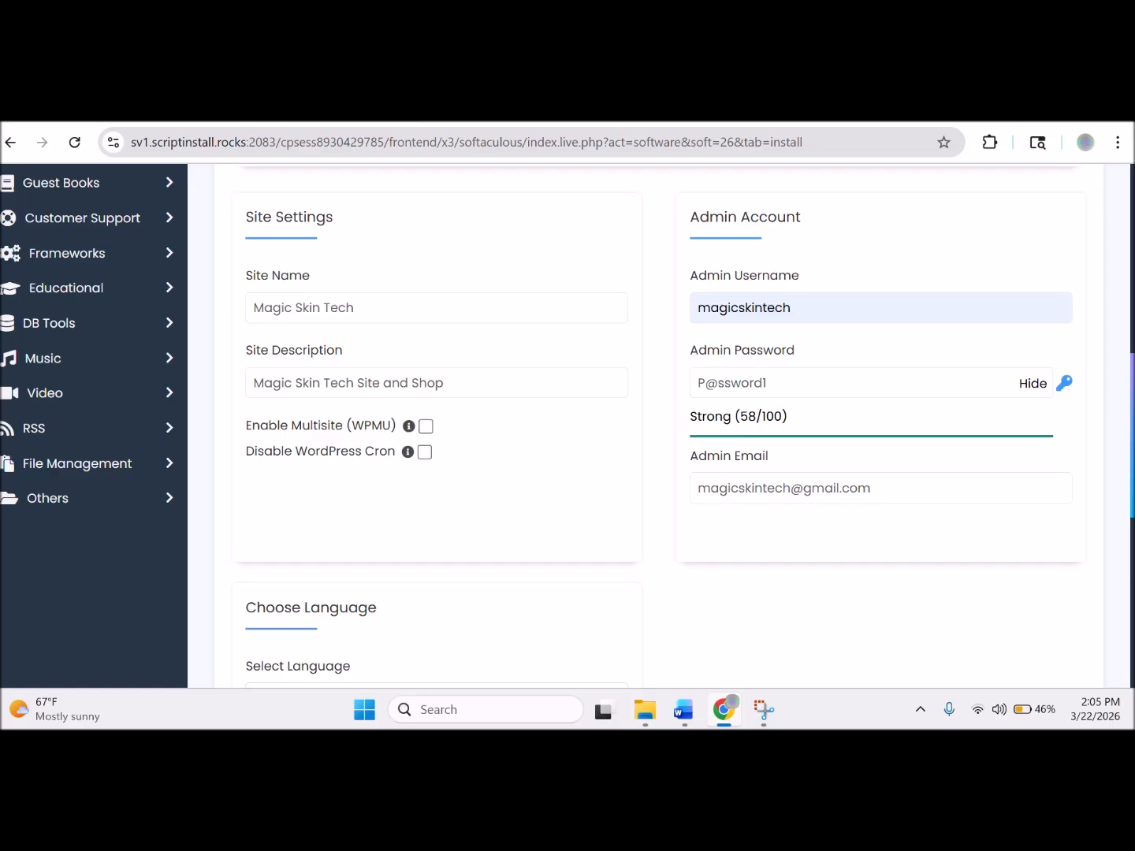
# Expand Advanced Options to show database wp276, table prefix wpcj_ and Do not Auto Upgrade.
pyautogui.scroll(-1, 541, 426)
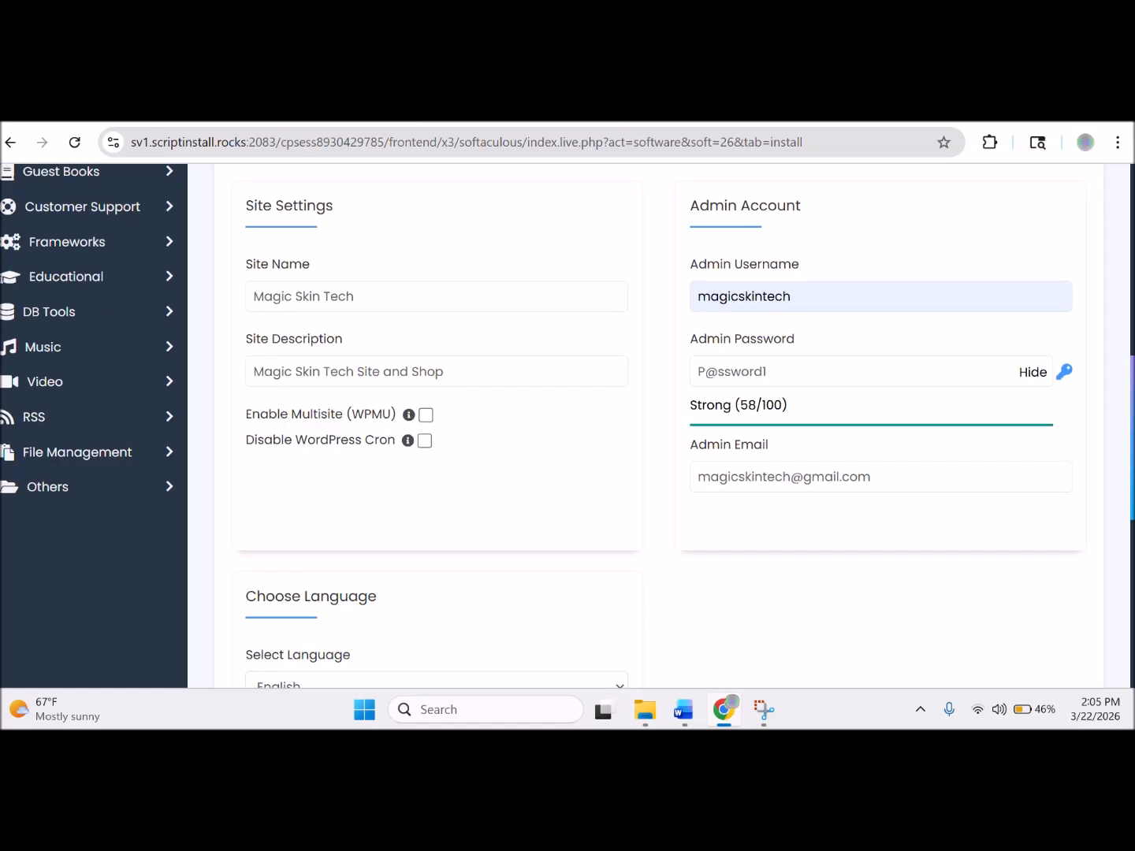
pyautogui.scroll(-5, 659, 426)
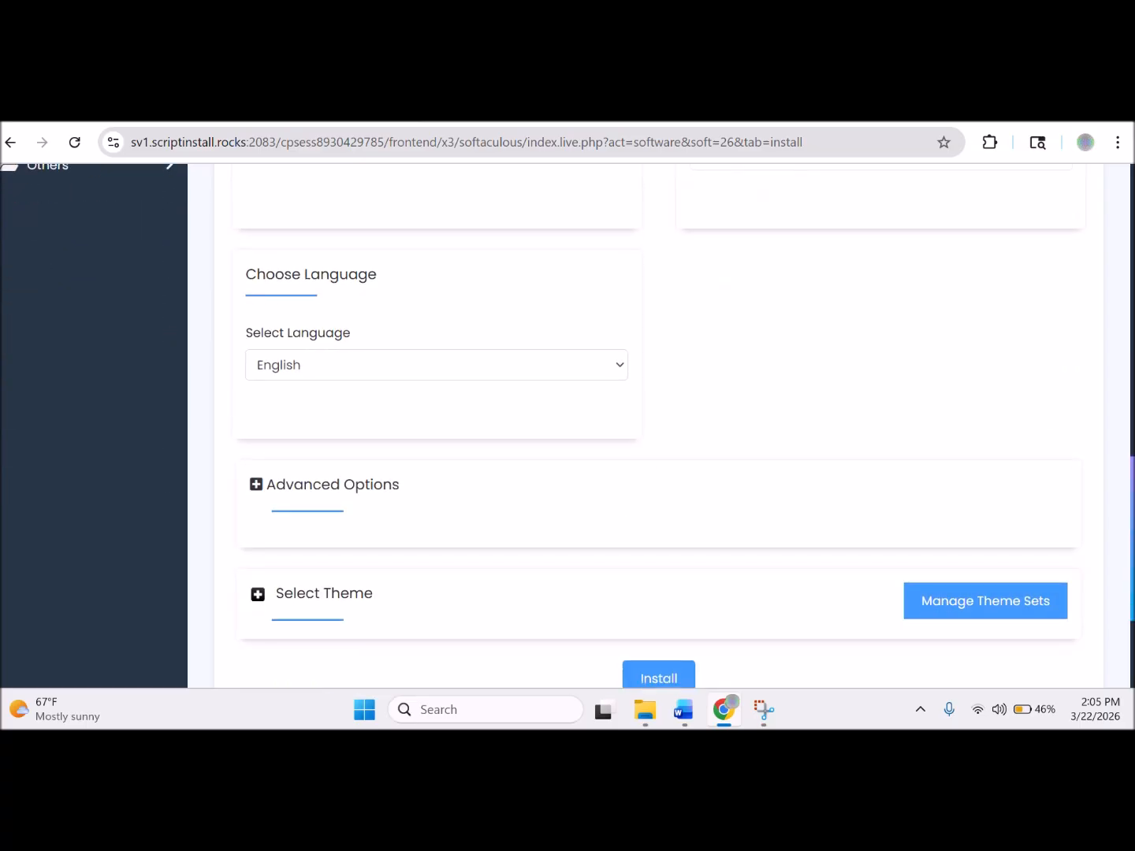
pyautogui.scroll(-1, 659, 425)
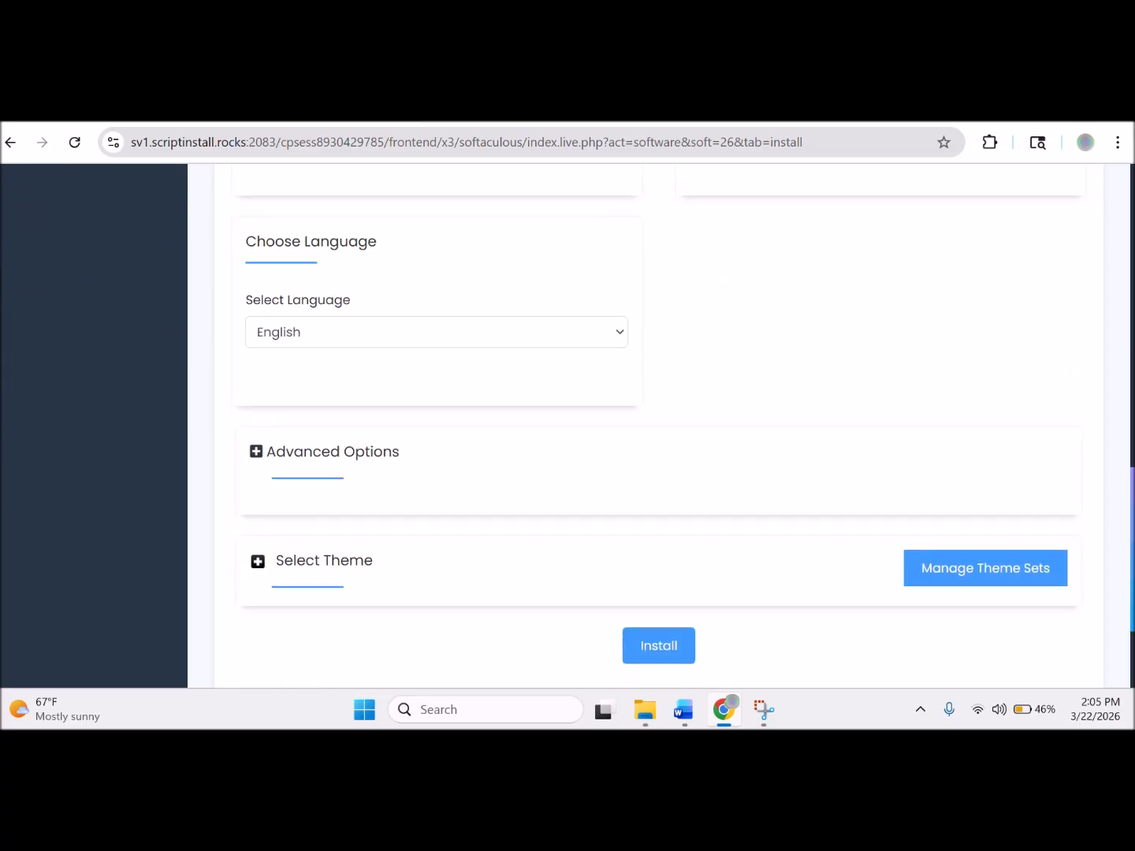
pyautogui.scroll(-1, 936, 570)
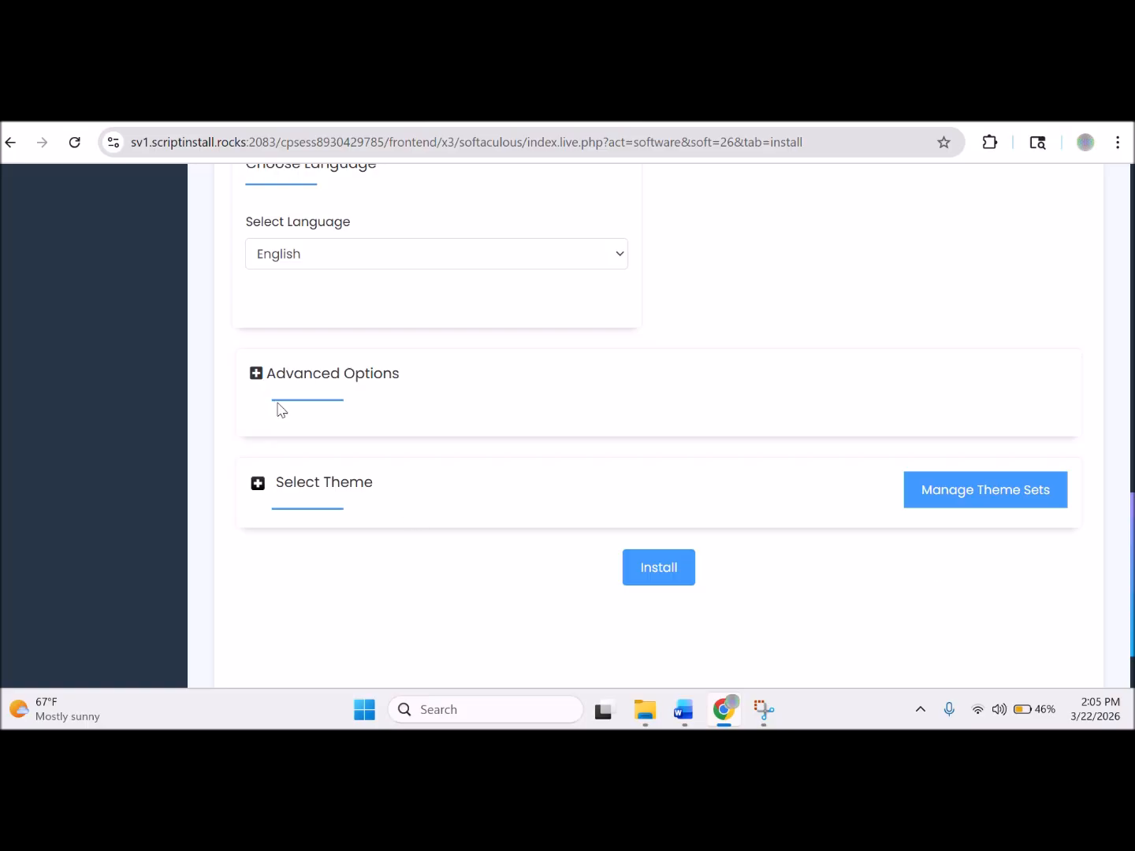
pyautogui.click(258, 375)
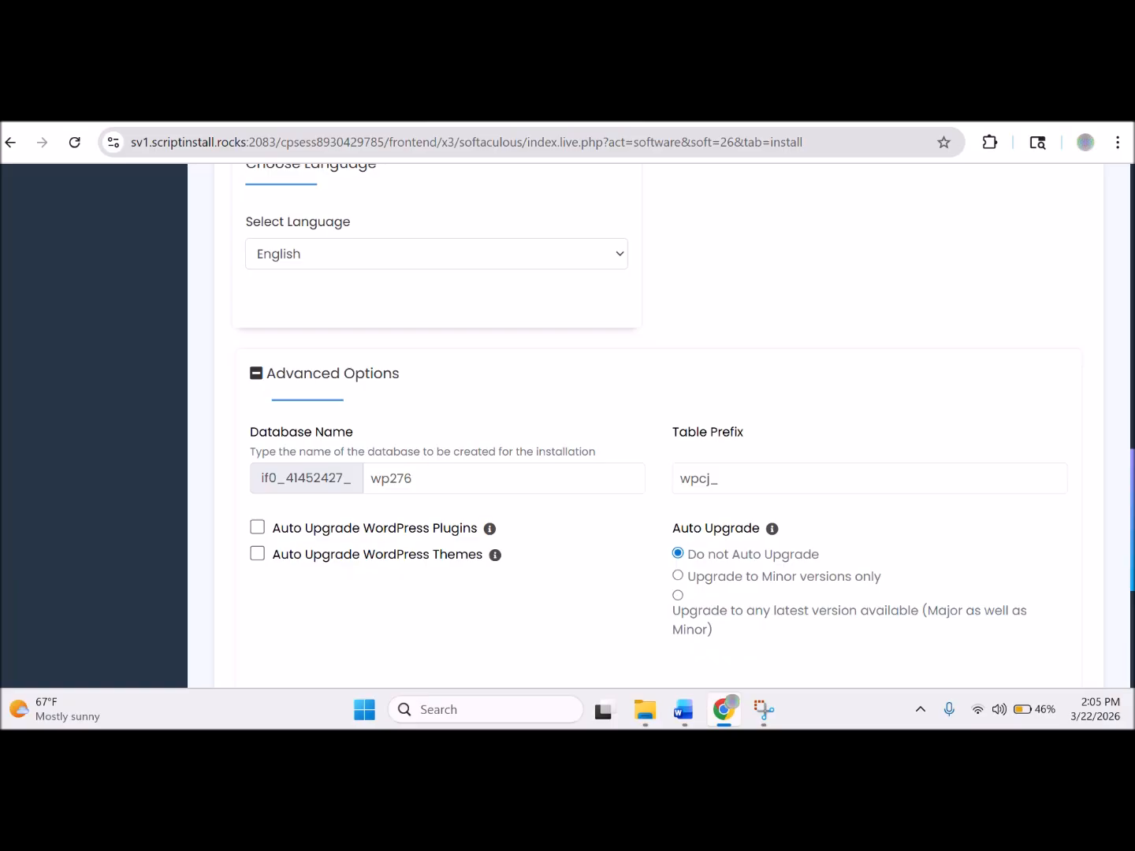
pyautogui.scroll(-4, 1127, 563)
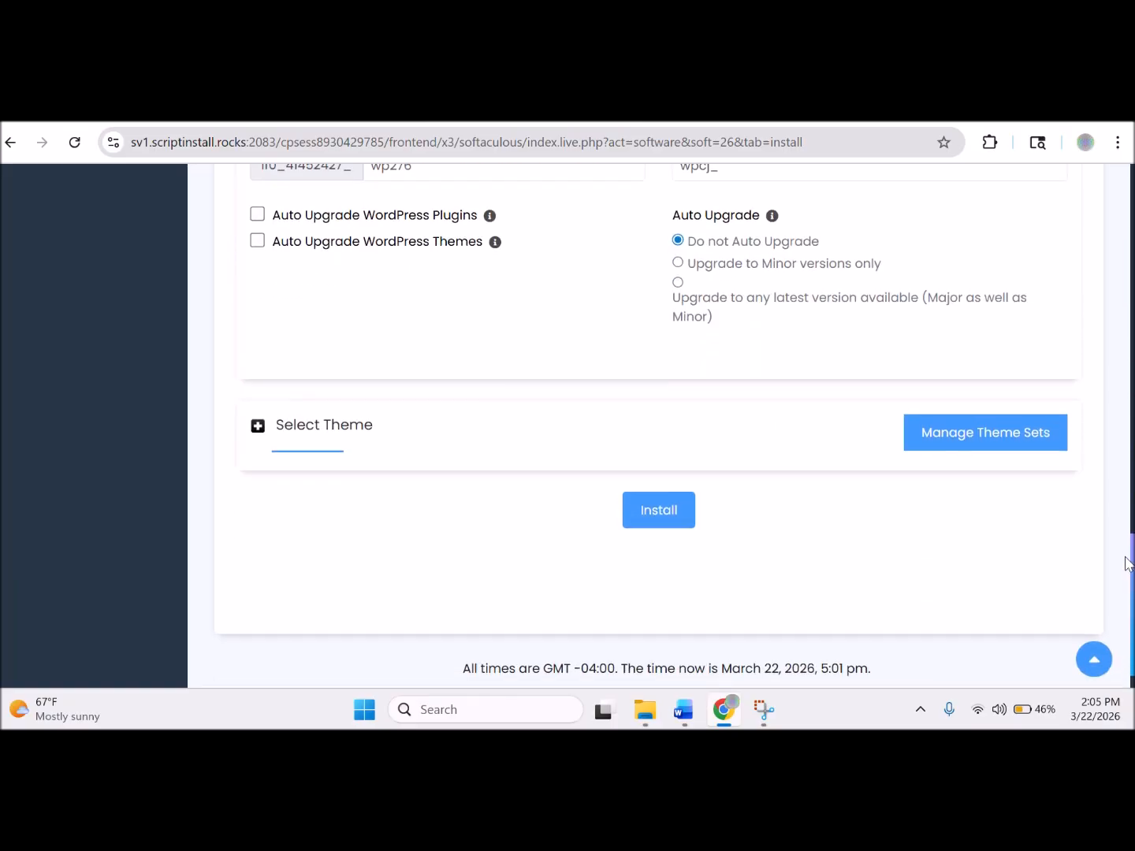
# Browse the optional starter themes without choosing one, keeping the default, and install WordPress.
pyautogui.click(257, 427)
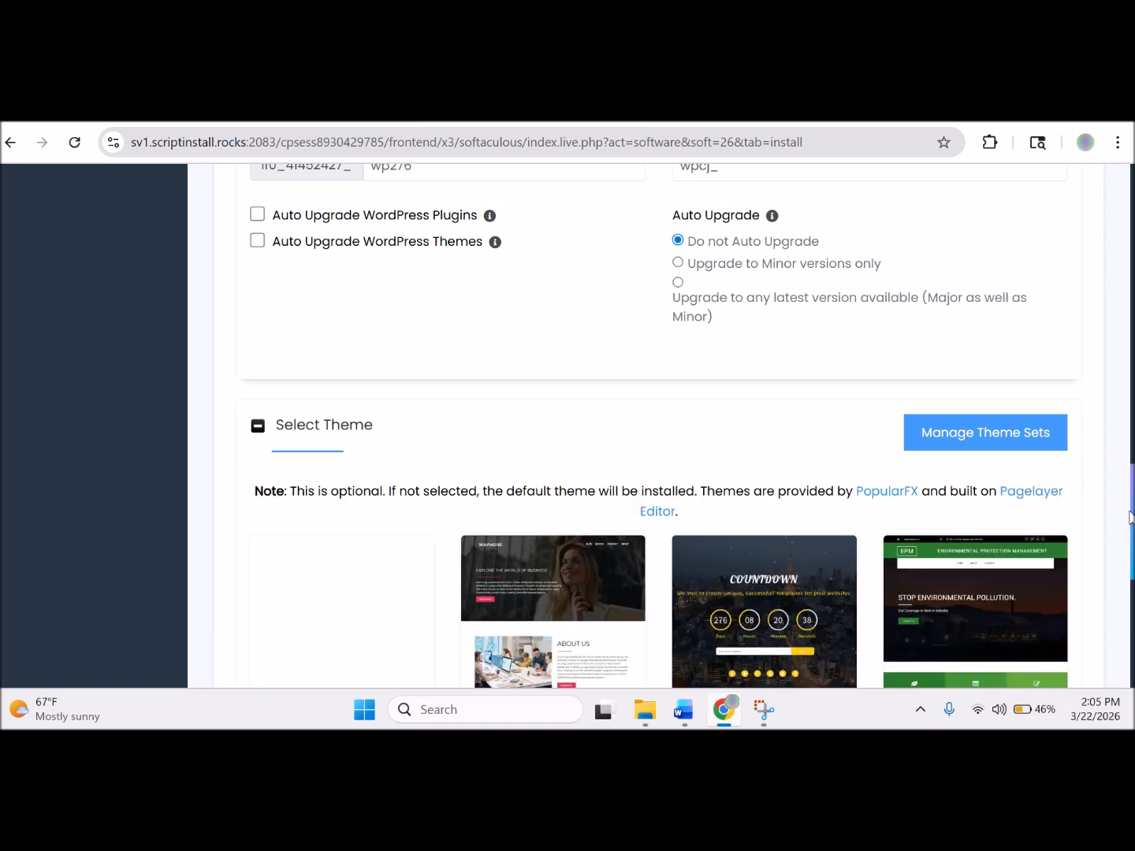
pyautogui.scroll(-3, 1131, 574)
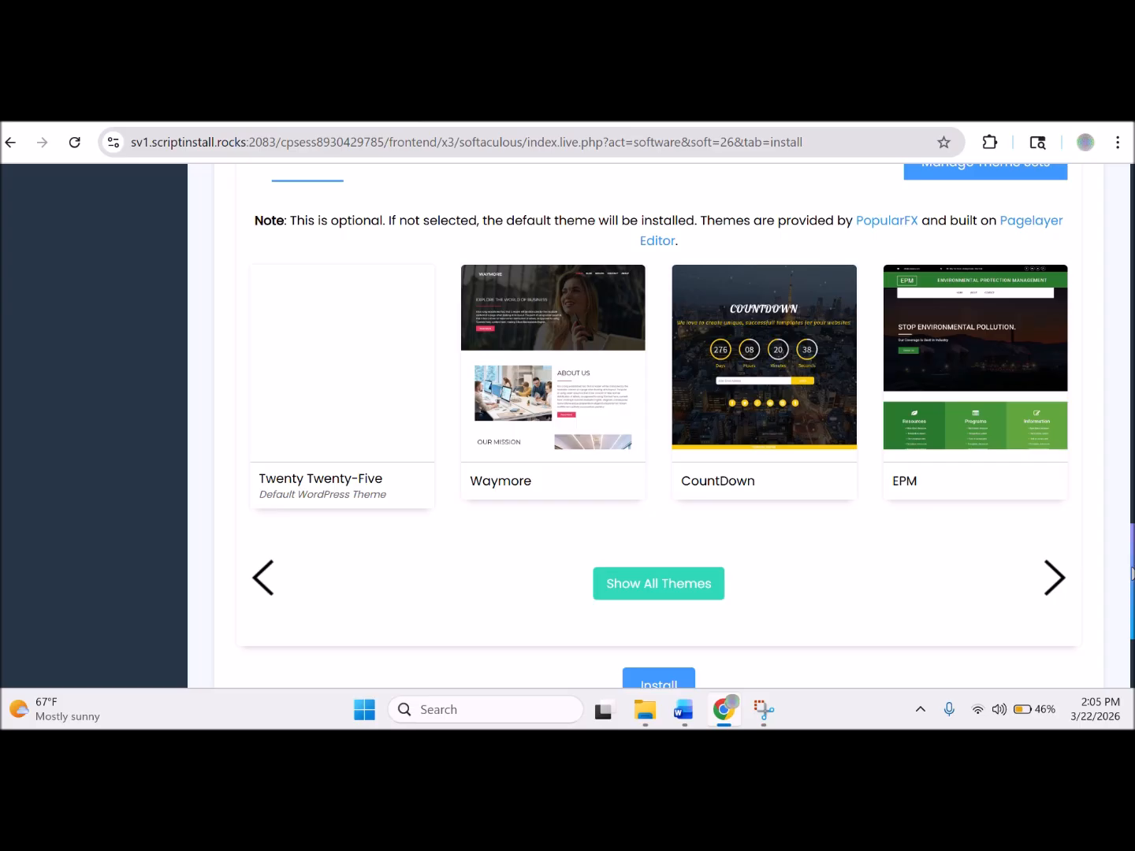
pyautogui.moveTo(1126, 570); pyautogui.dragTo(1083, 589)
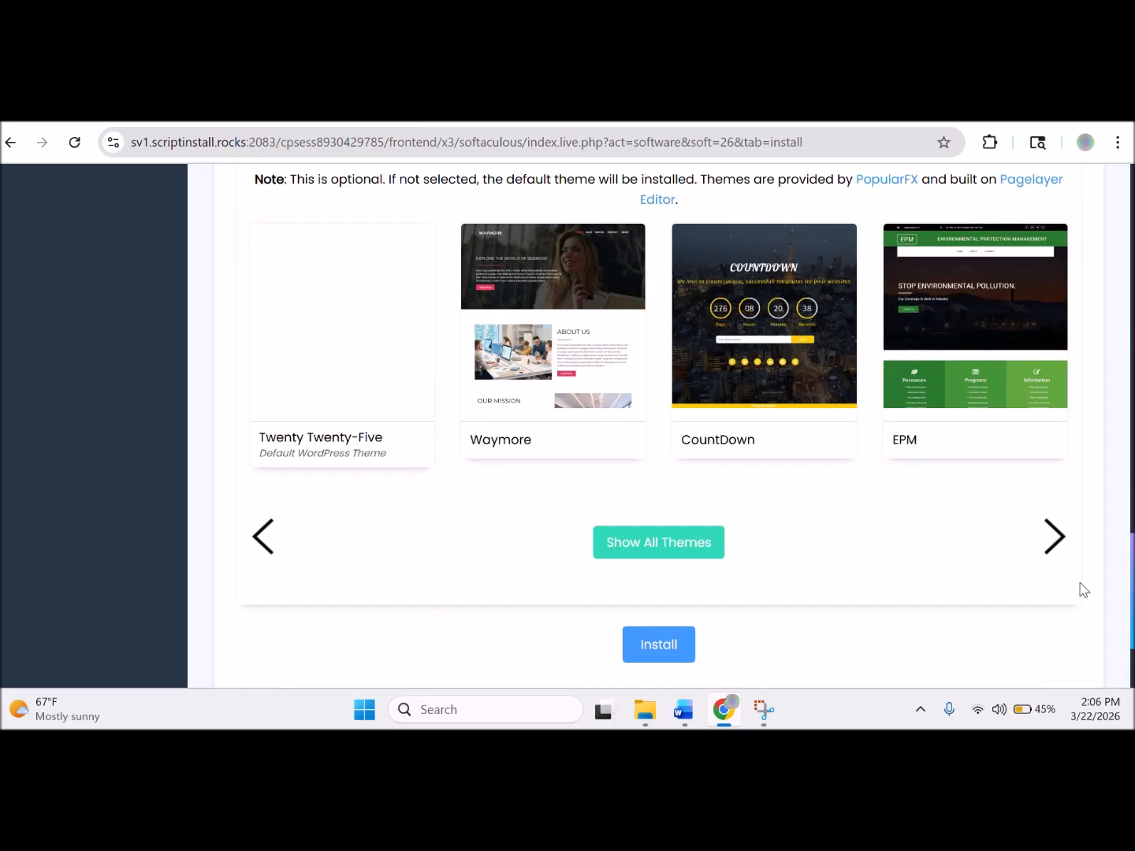
pyautogui.click(661, 643)
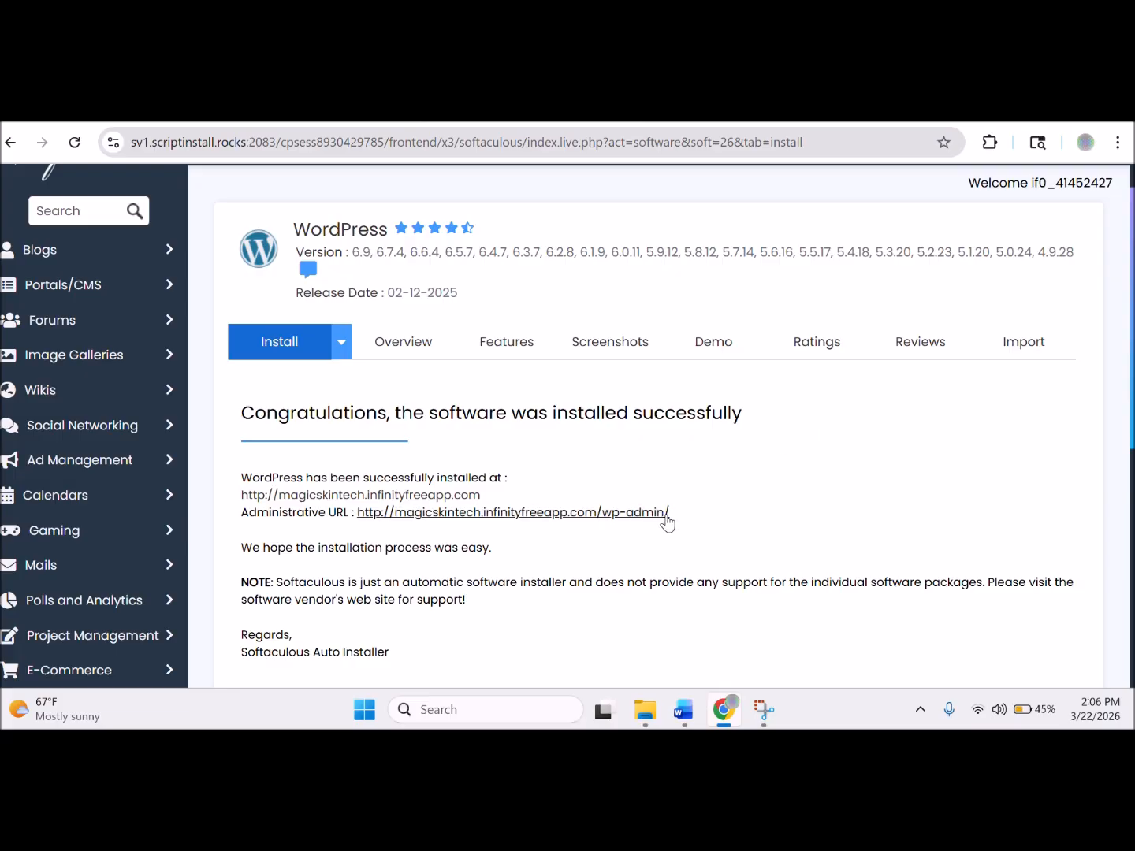
# Select the install-success lines with the site and wp-admin URLs, then return to the Word notes.
pyautogui.moveTo(669, 514); pyautogui.dragTo(241, 482)
pyautogui.hotkey('ctrl', 'c')
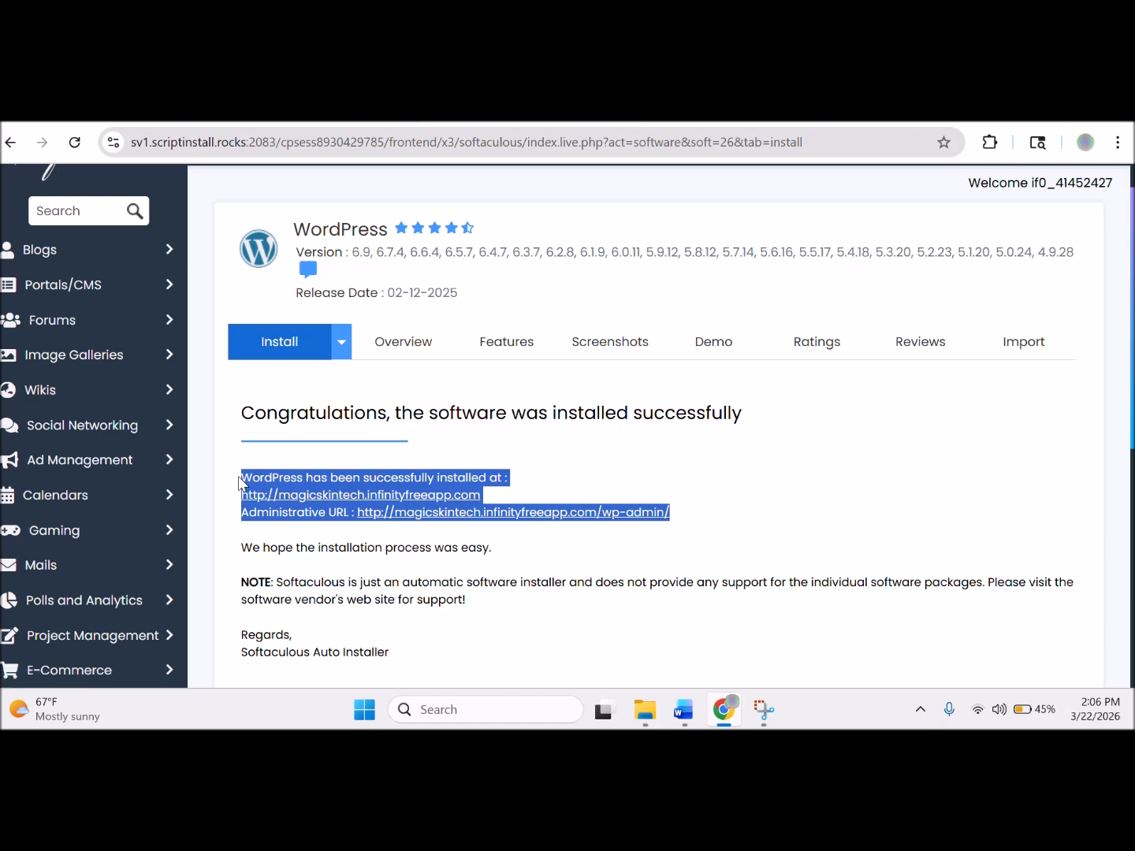
pyautogui.click(684, 710)
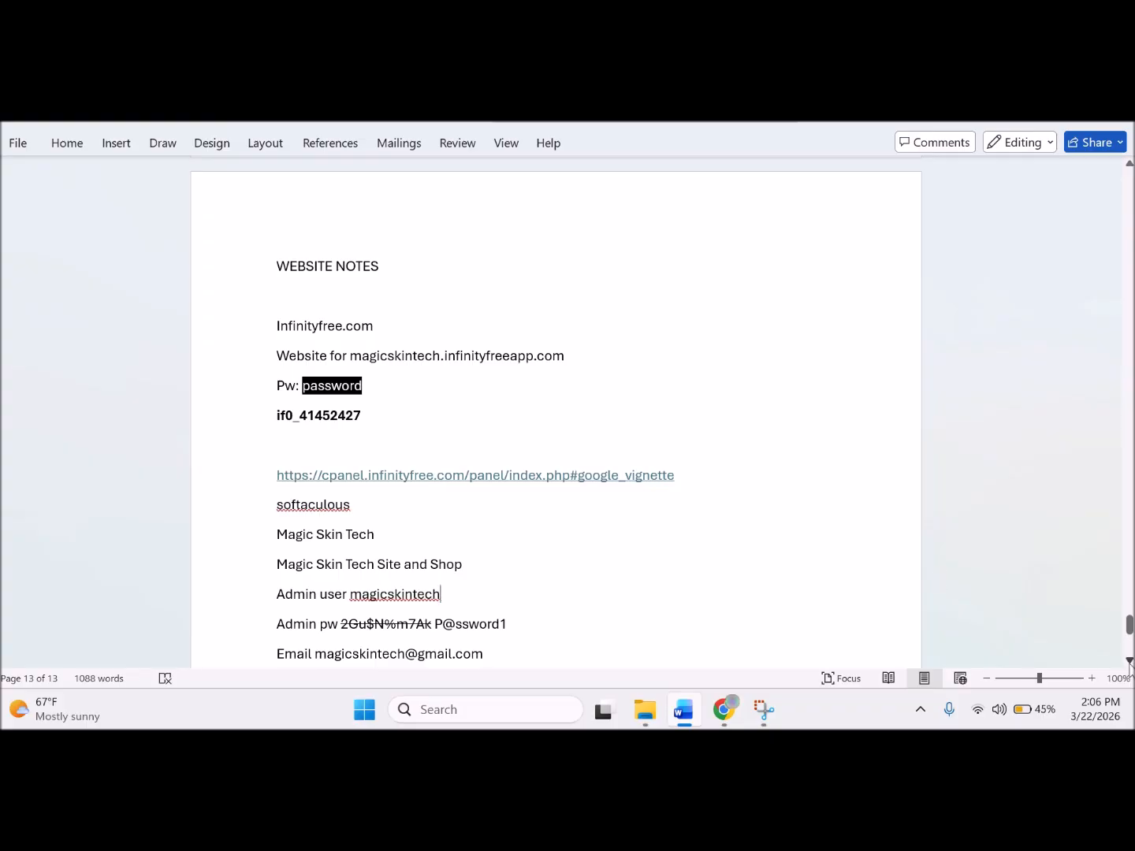
# Paste the WordPress install details on a new line below the email entry.
pyautogui.scroll(-2, 1129, 669)
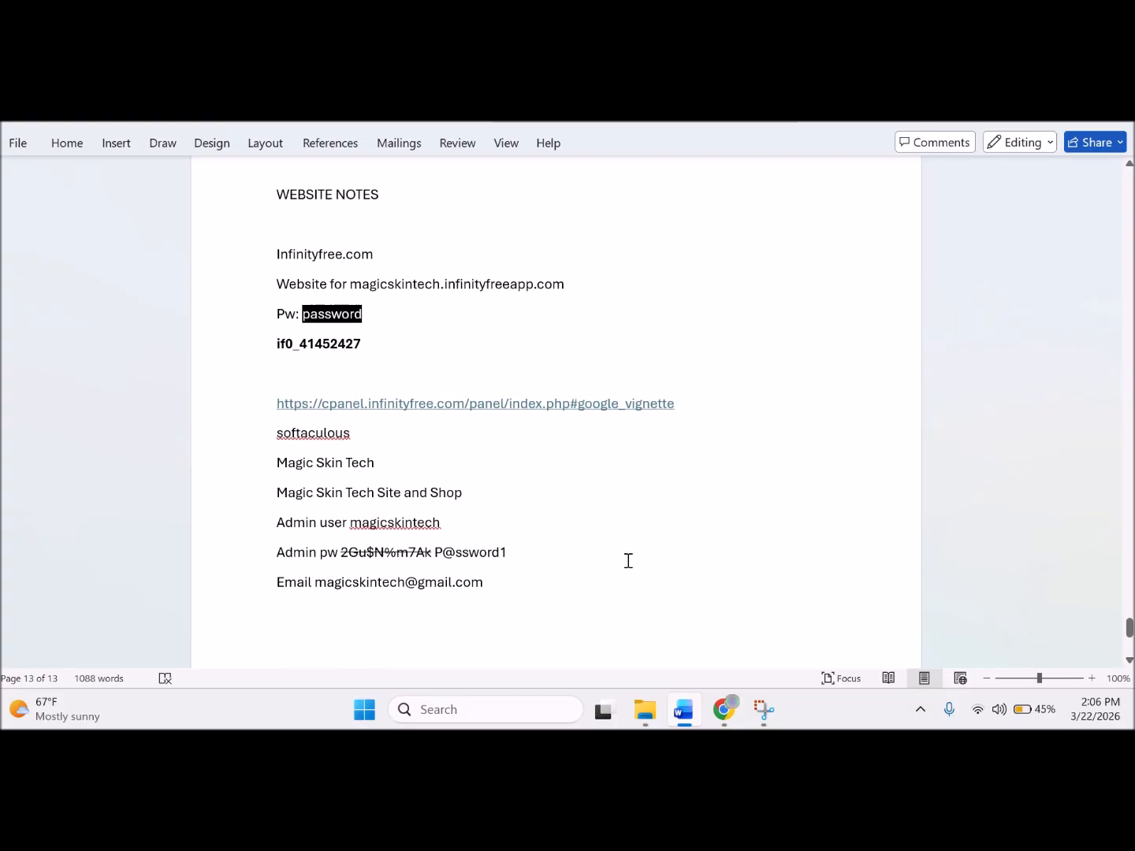
pyautogui.press('Return')
pyautogui.press('Return')
pyautogui.hotkey('ctrl', 'v')
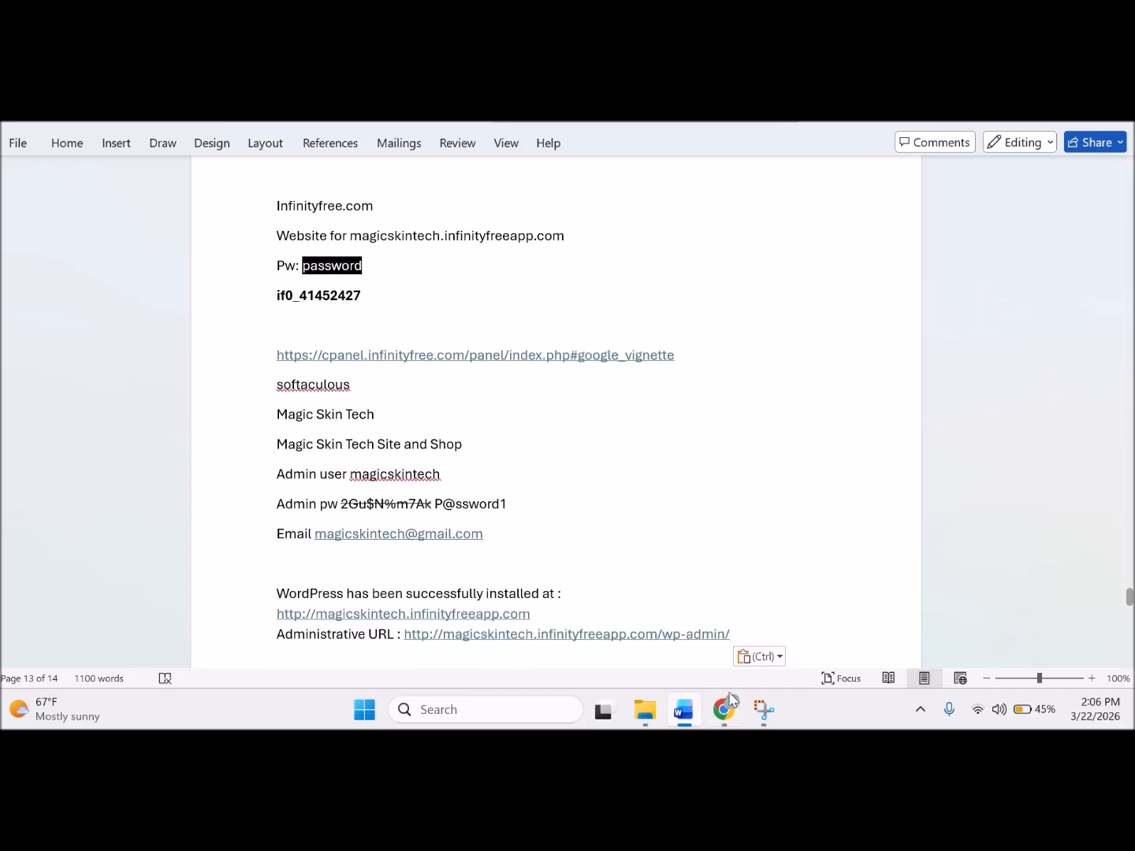
# Recheck the Softaculous success page, then select the Administrative URL in the notes.
pyautogui.moveTo(736, 723)
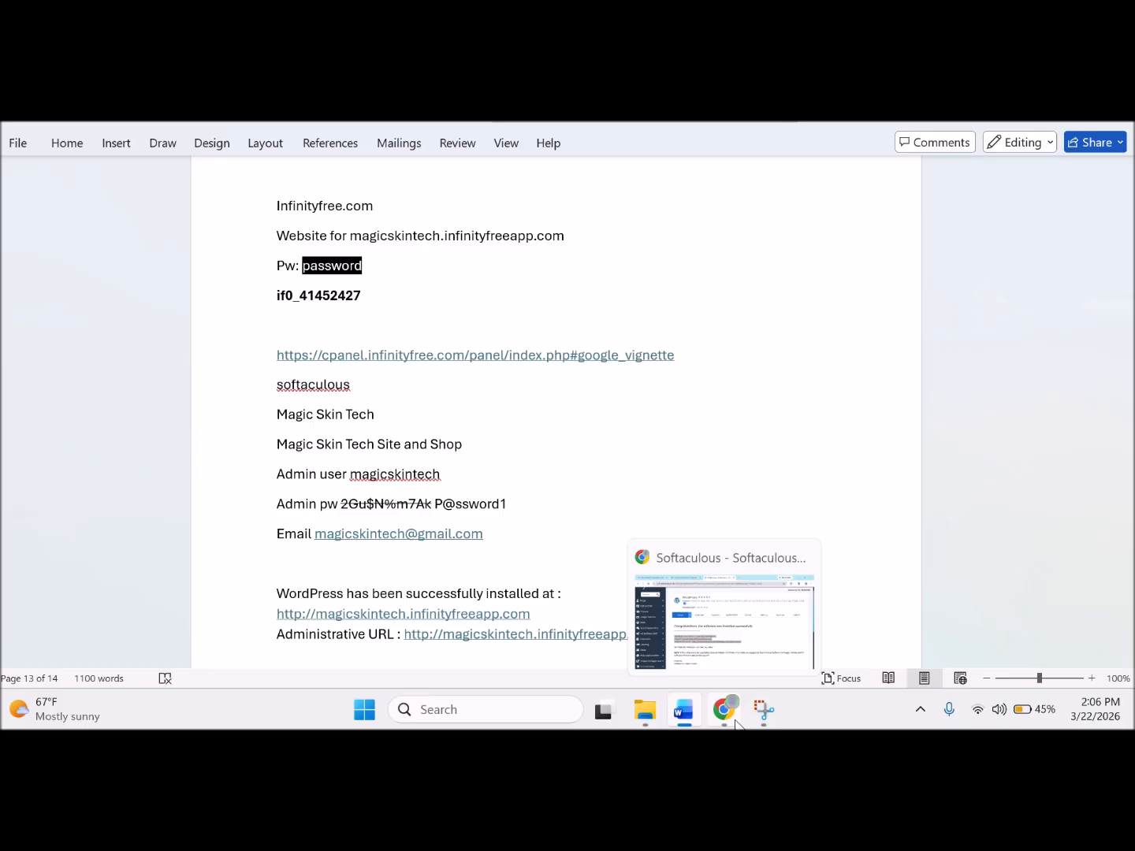
pyautogui.click(734, 722)
pyautogui.click(961, 475)
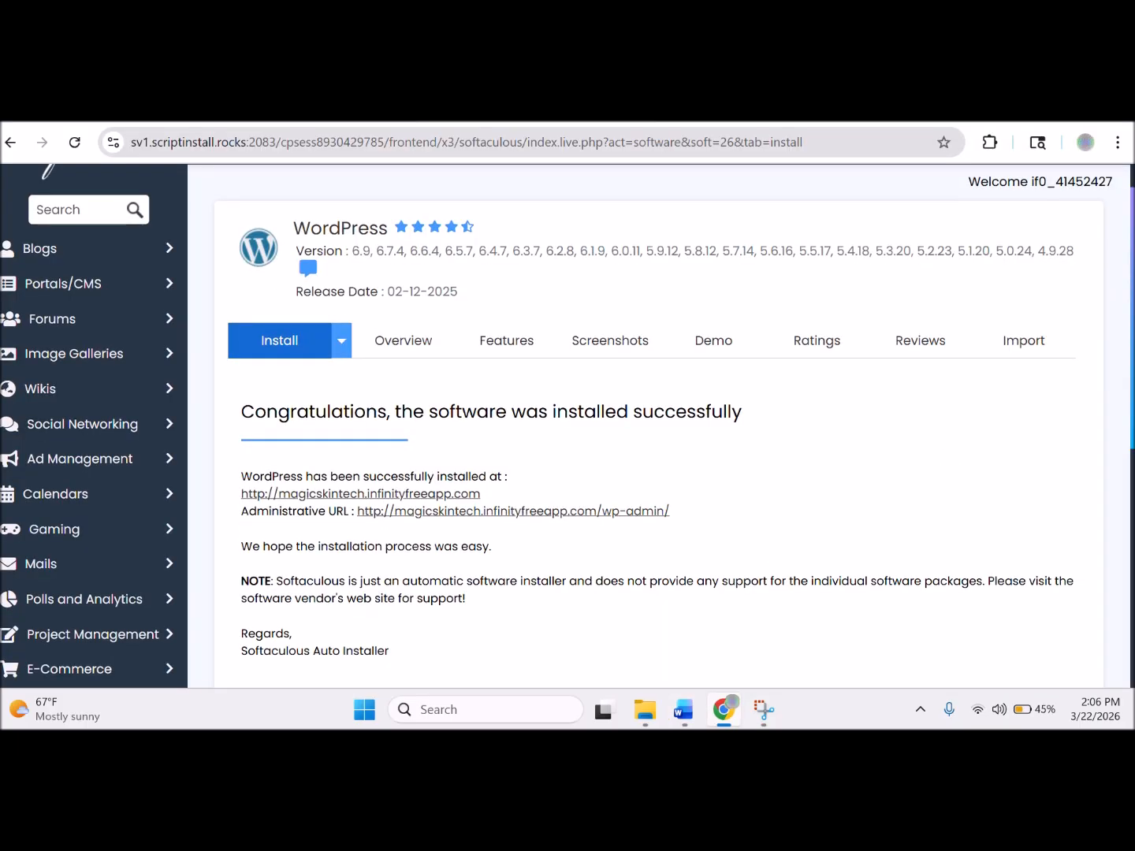
pyautogui.scroll(-3, 659, 426)
pyautogui.moveTo(1133, 529); pyautogui.dragTo(1131, 451)
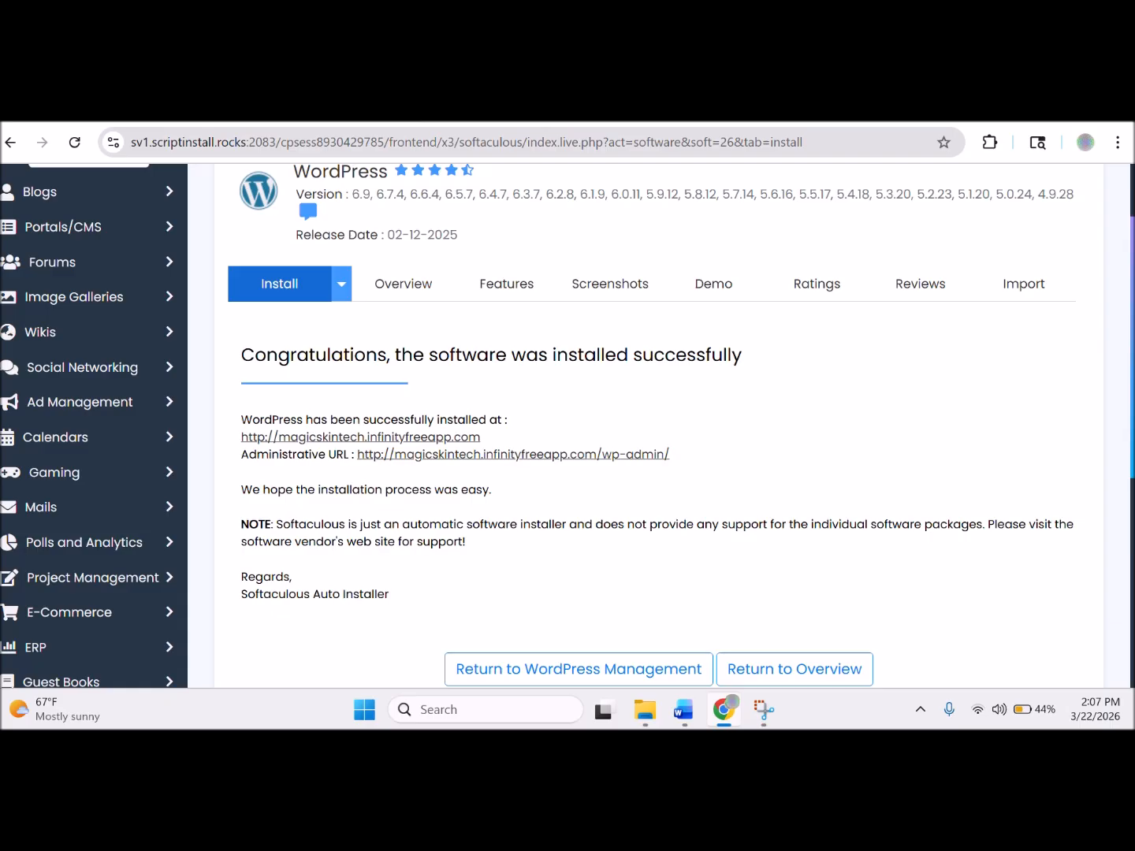
pyautogui.click(686, 710)
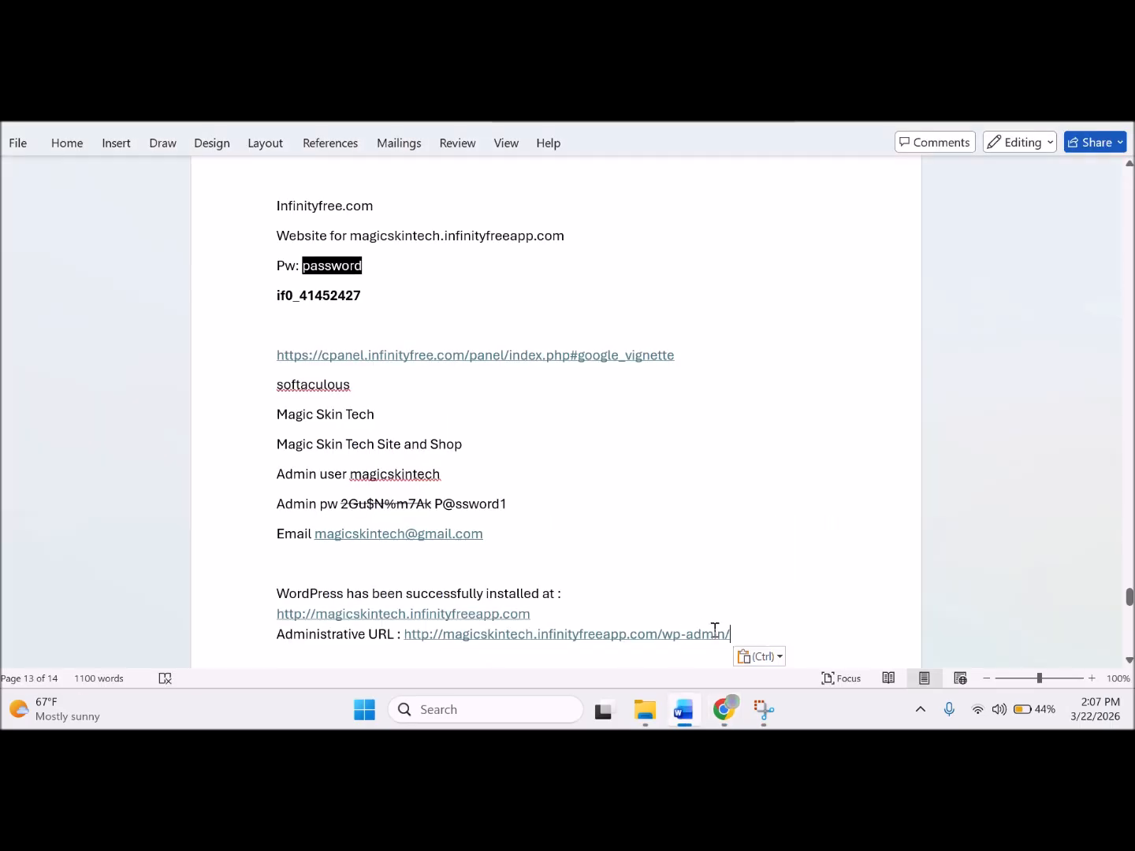
pyautogui.moveTo(726, 636); pyautogui.dragTo(404, 637)
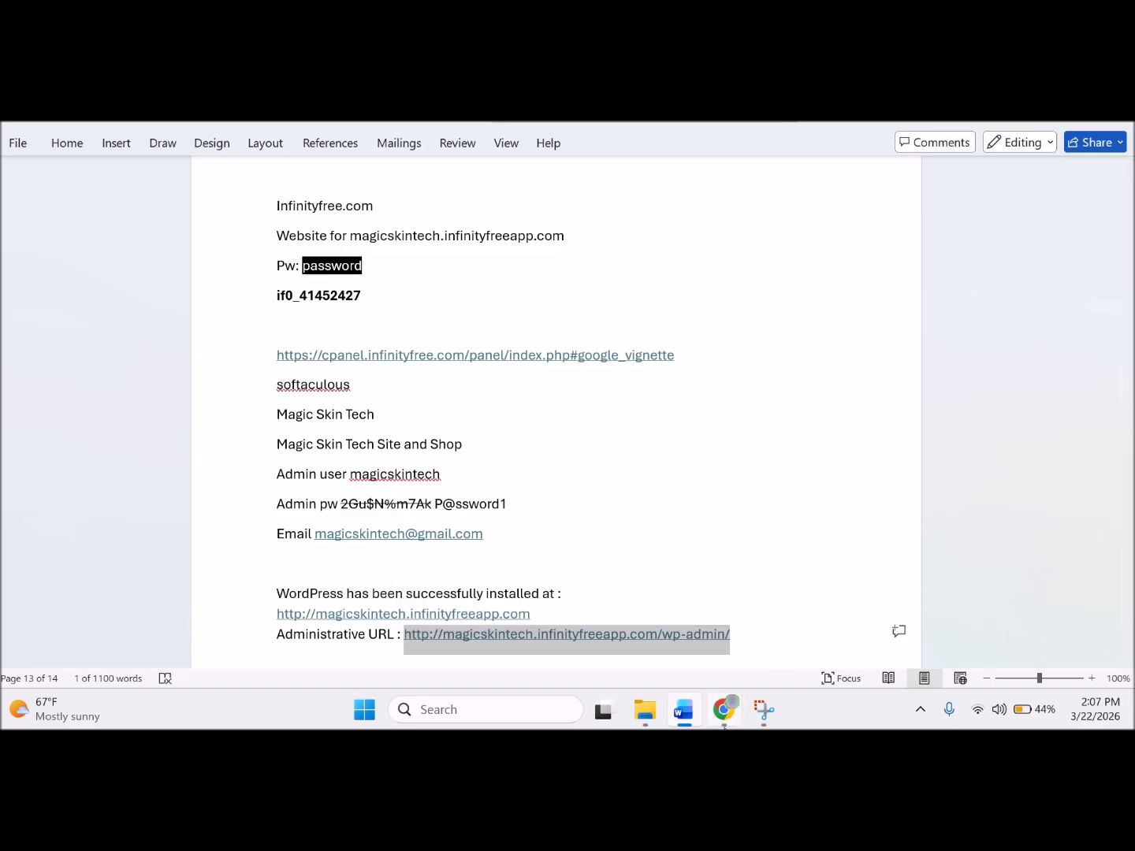
# Load the wp-admin login page for magicskintech.infinityfreeapp.com in the browser, then return to the notes.
pyautogui.click(724, 725)
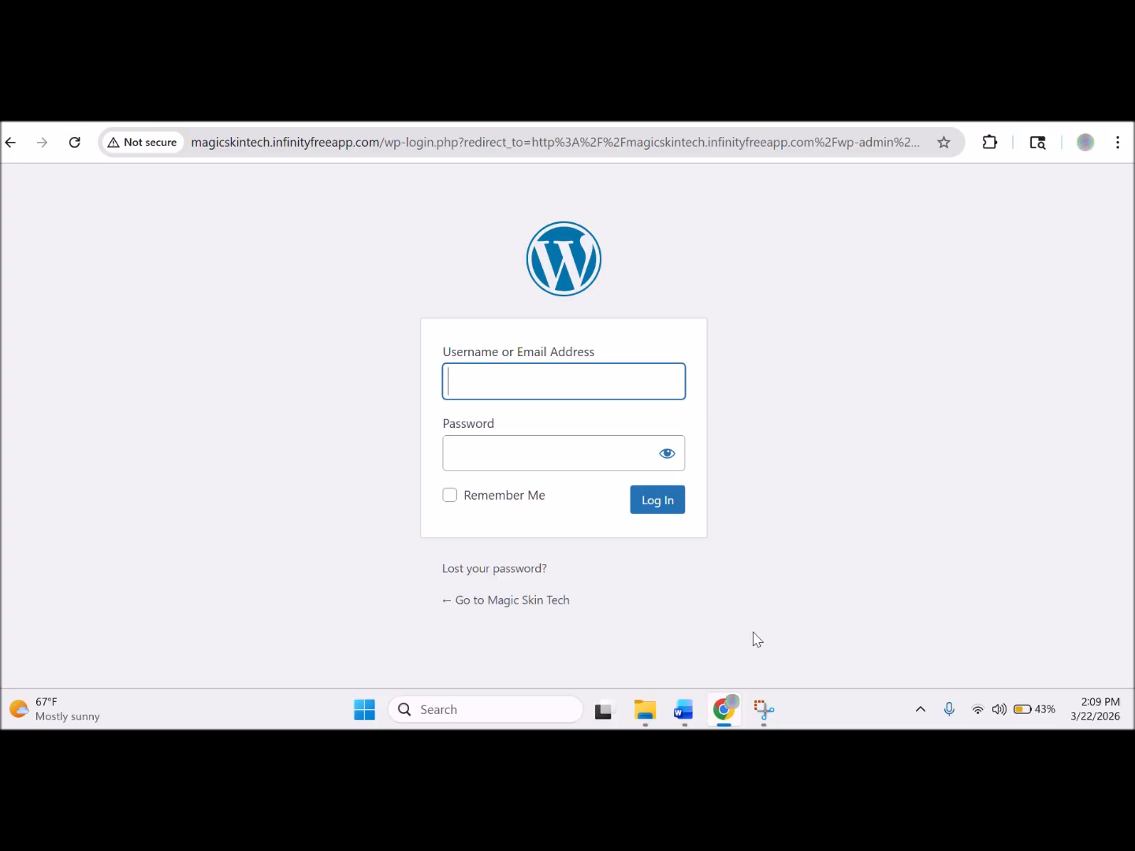
pyautogui.click(684, 711)
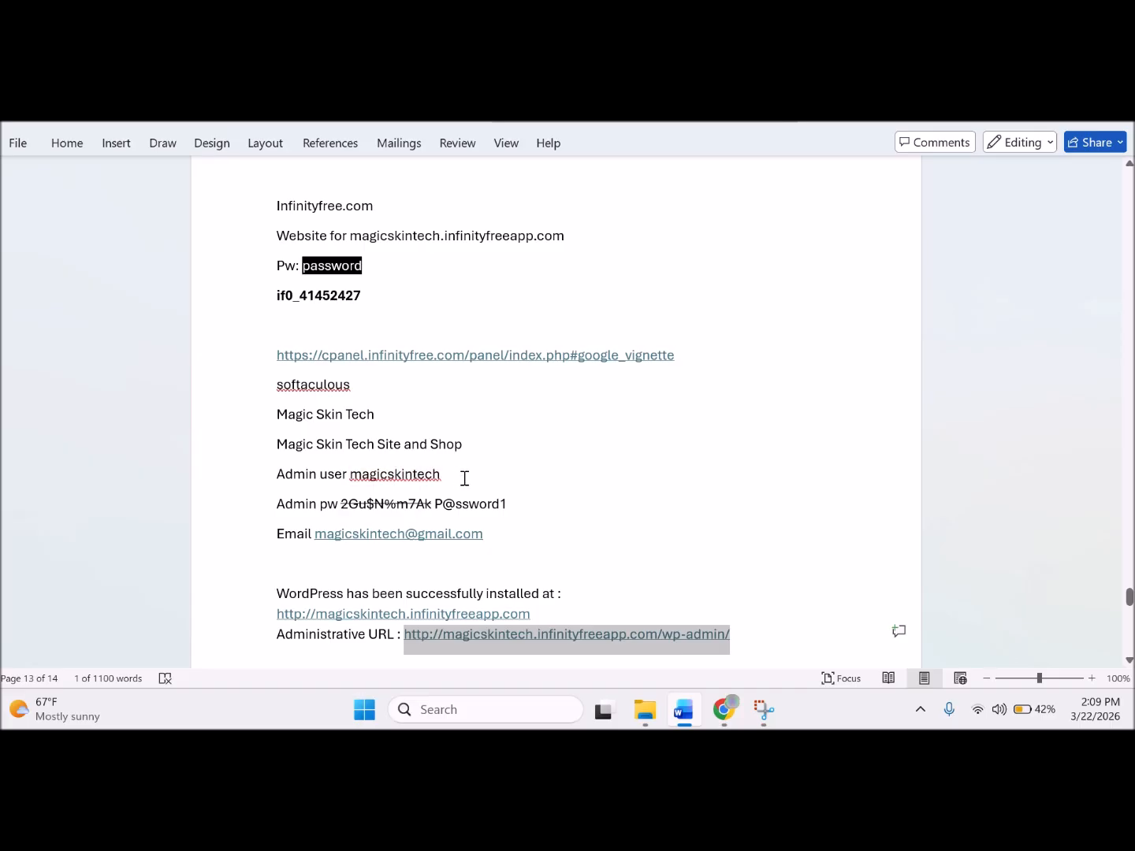
# Enter the admin email from the notes as the WordPress username.
pyautogui.moveTo(487, 535); pyautogui.dragTo(316, 533)
pyautogui.hotkey('ctrl', 'c')
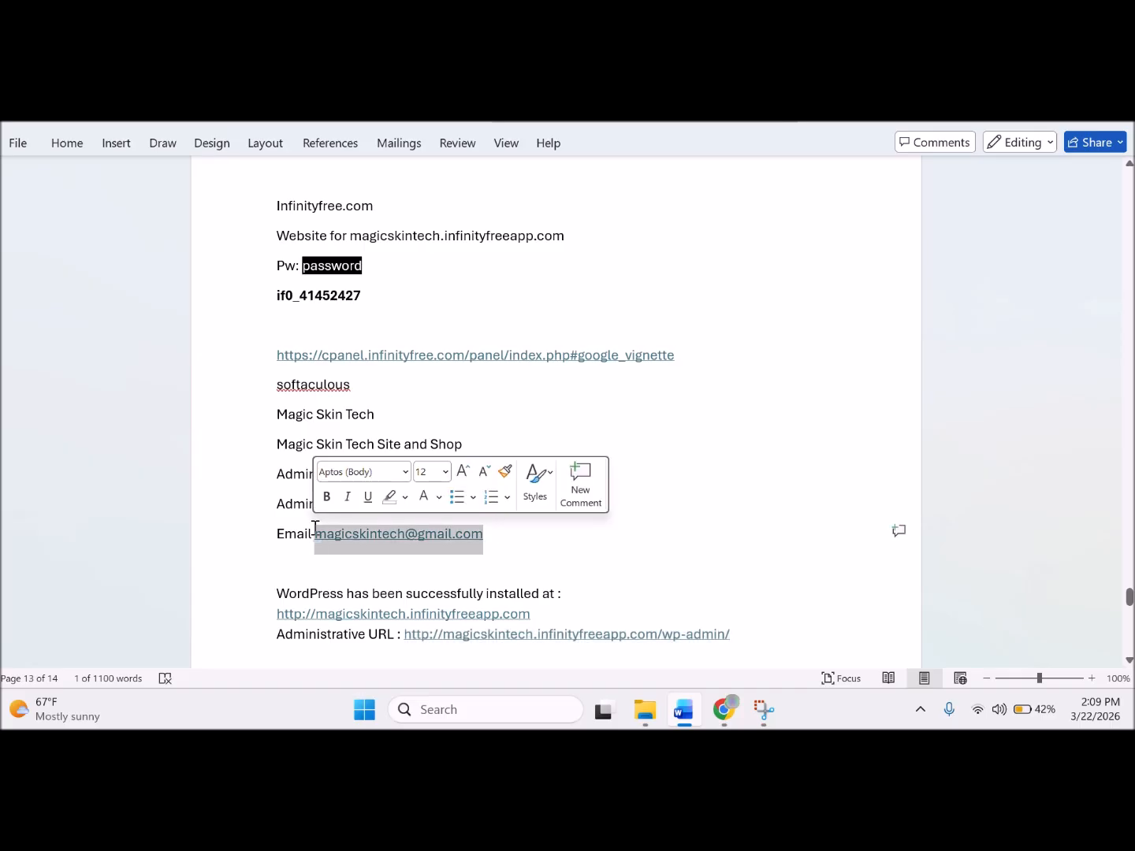
pyautogui.click(725, 710)
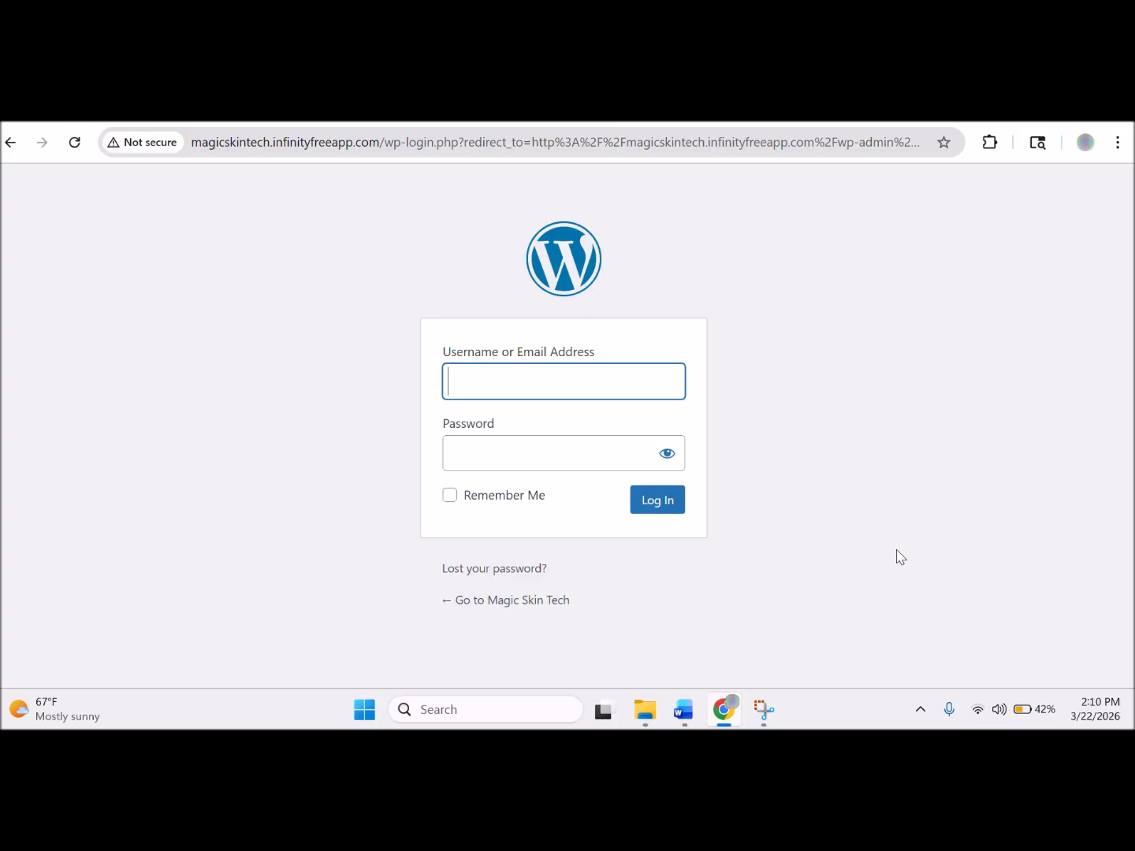
pyautogui.hotkey('ctrl', 'v')
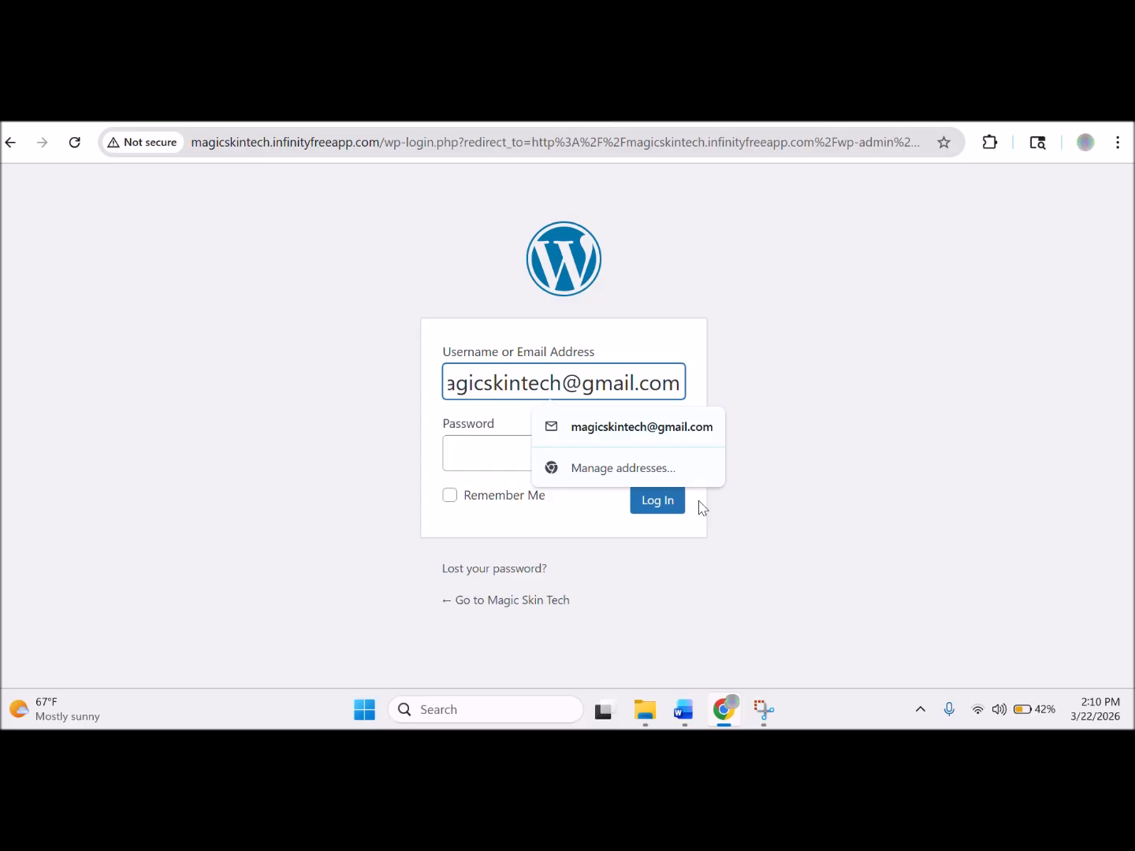
pyautogui.click(499, 458)
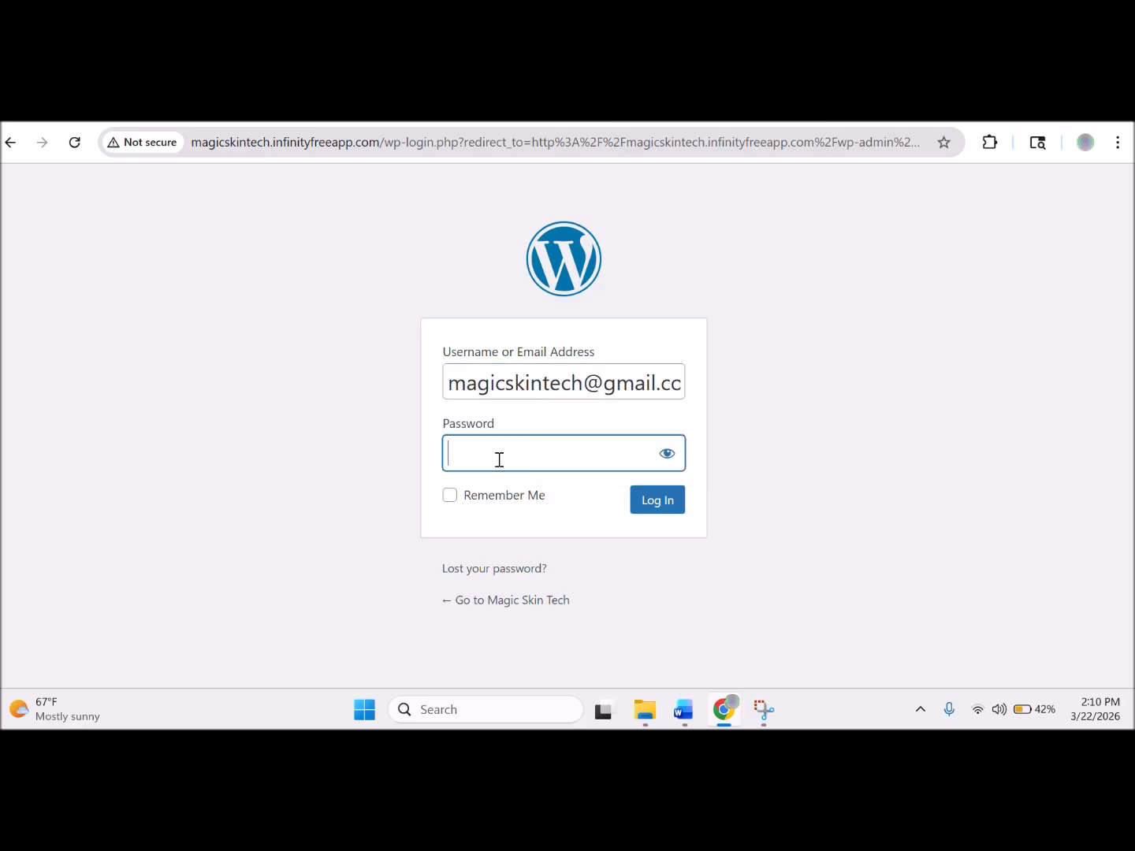
# Paste the new admin password from the notes, reveal it to verify, and log in.
pyautogui.click(684, 709)
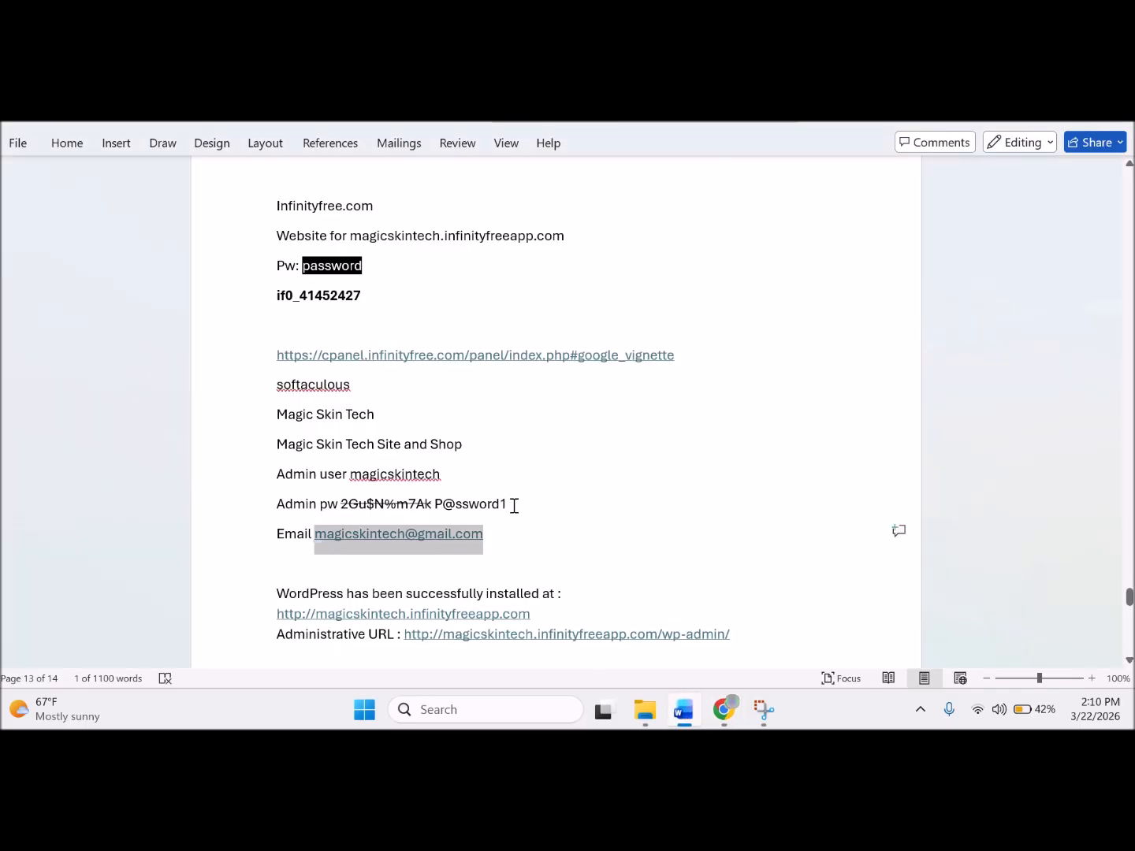
pyautogui.moveTo(509, 506); pyautogui.dragTo(435, 505)
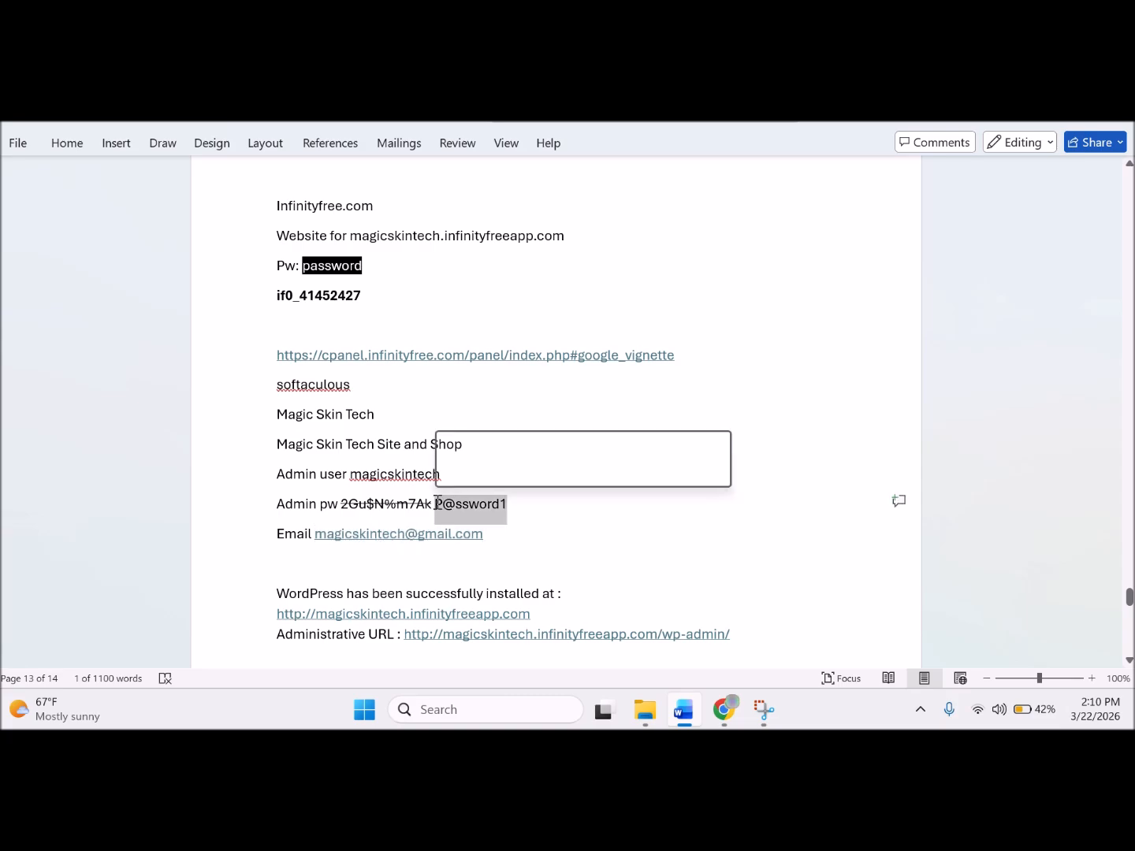
pyautogui.hotkey('ctrl', 'c')
pyautogui.click(723, 710)
pyautogui.hotkey('ctrl', 'v')
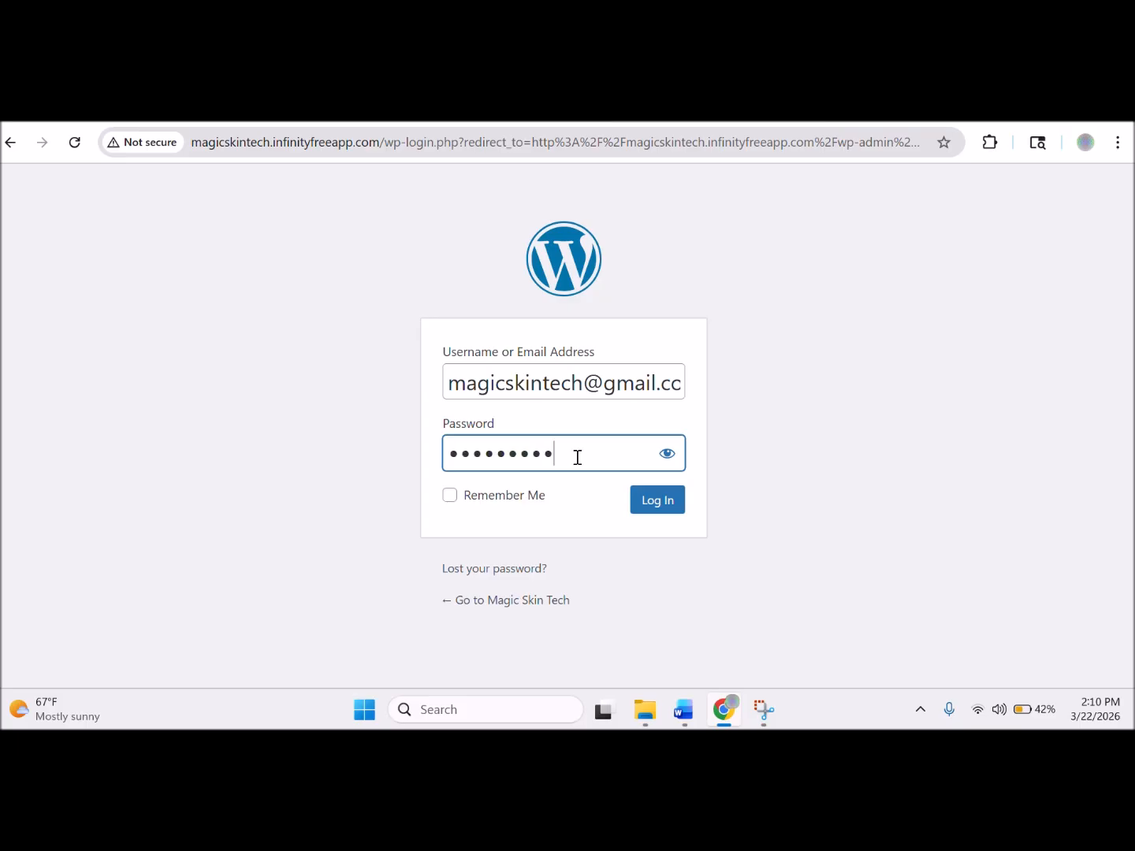
pyautogui.click(666, 463)
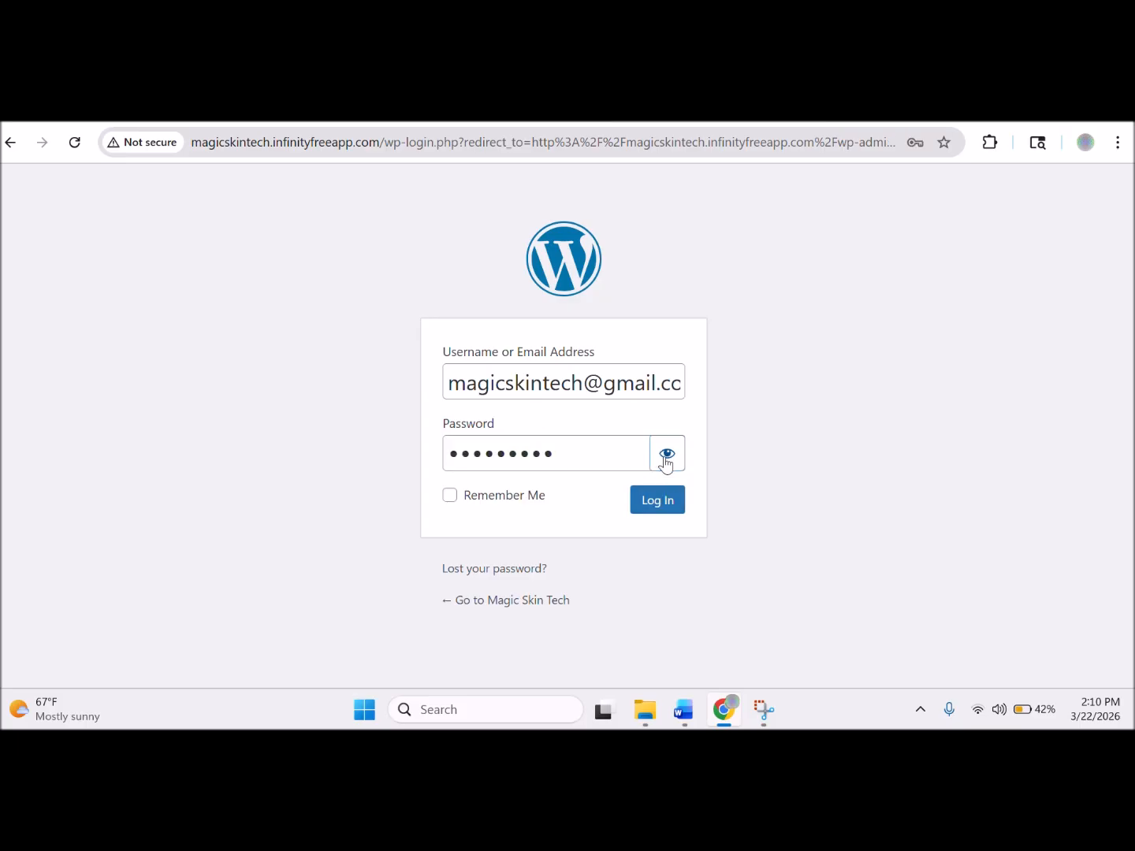
pyautogui.click(665, 463)
pyautogui.click(663, 501)
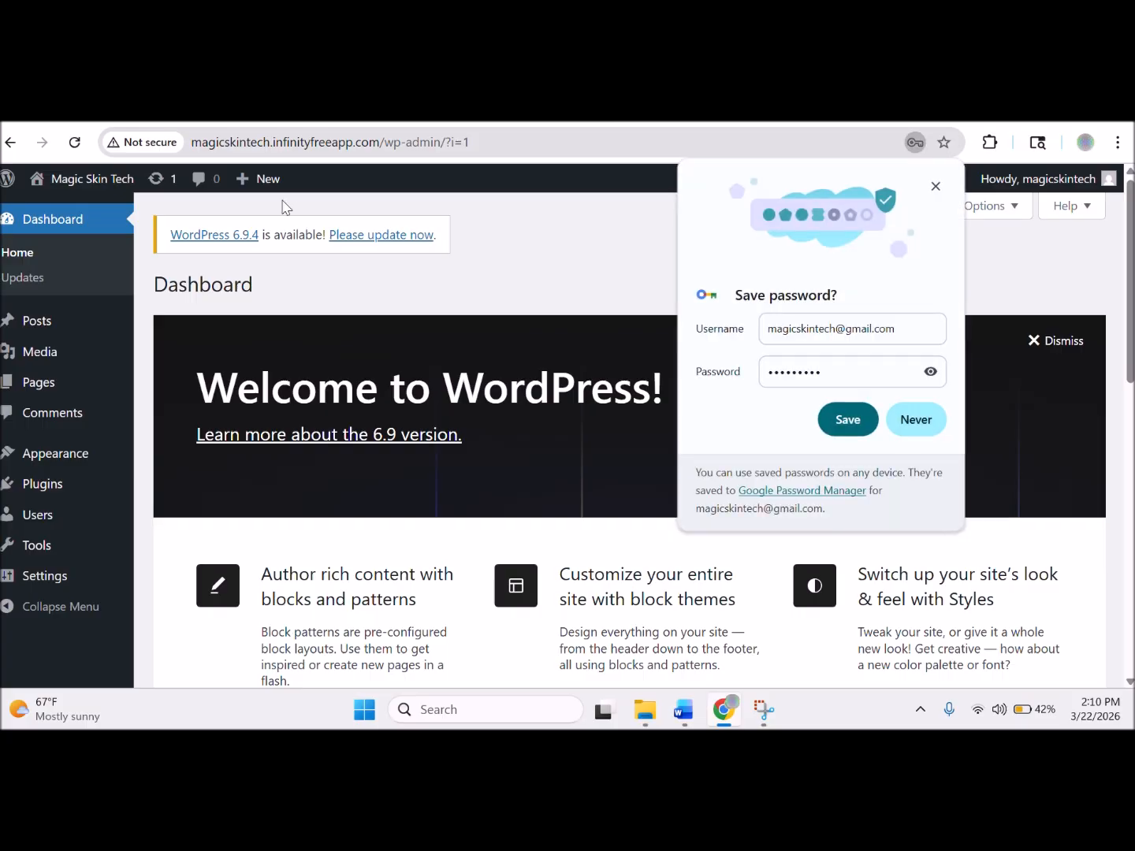
# Dismiss the browser's save-password offer and select the site address in the URL bar.
pyautogui.click(935, 187)
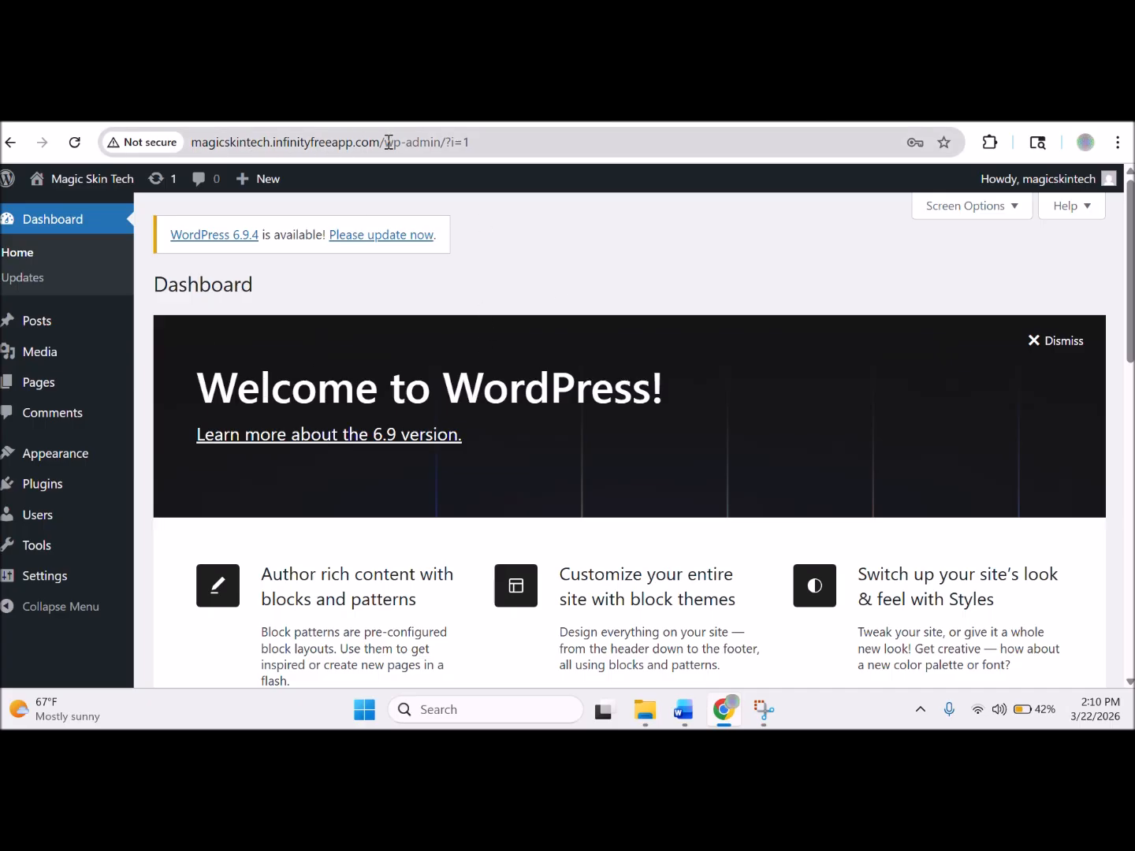
pyautogui.click(439, 143)
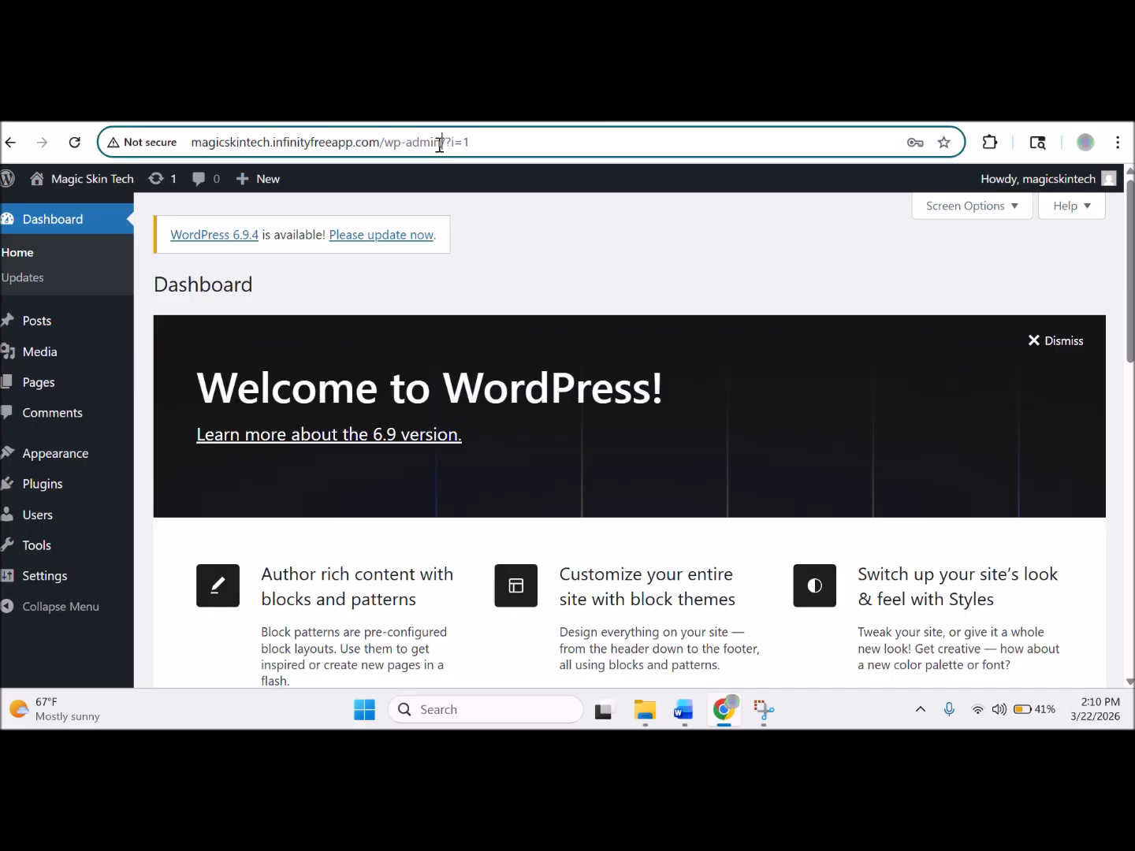
pyautogui.moveTo(439, 143); pyautogui.dragTo(385, 145)
pyautogui.click(372, 145)
pyautogui.moveTo(86, 458)
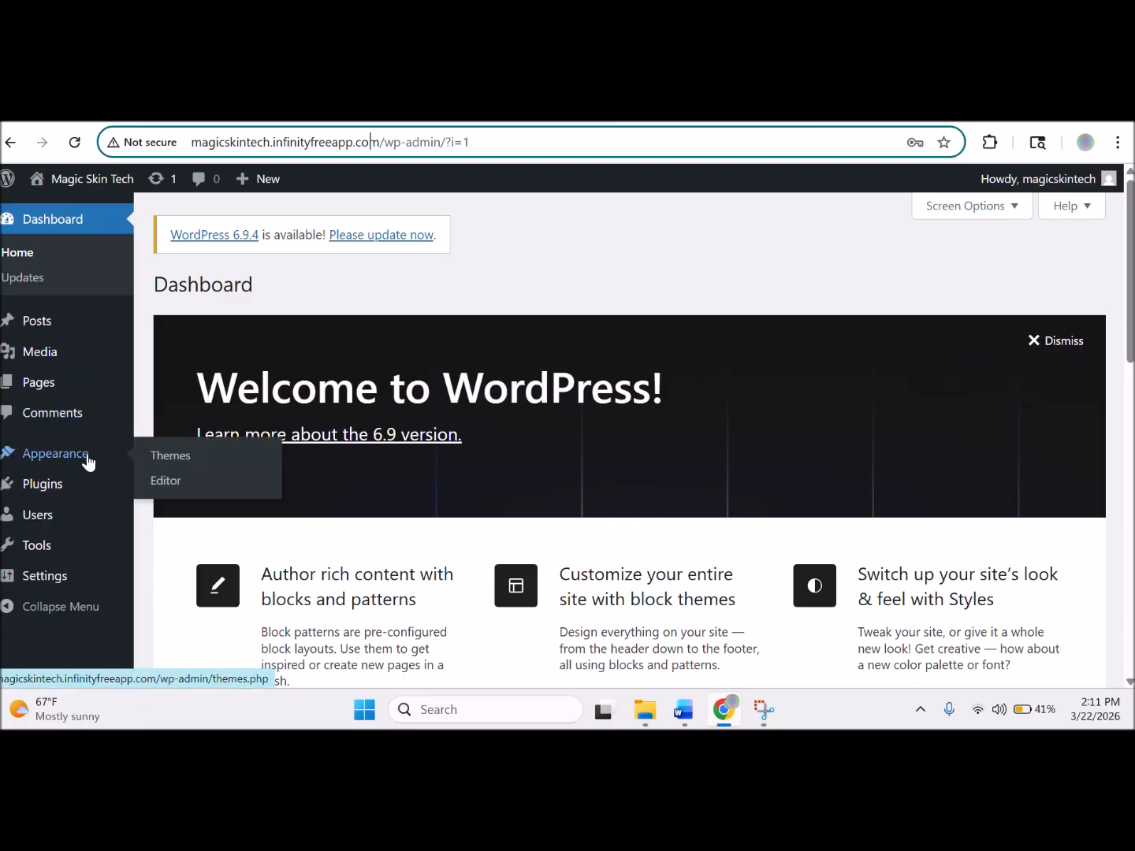
# Search the Add Themes directory for 'Kadence'.
pyautogui.click(175, 458)
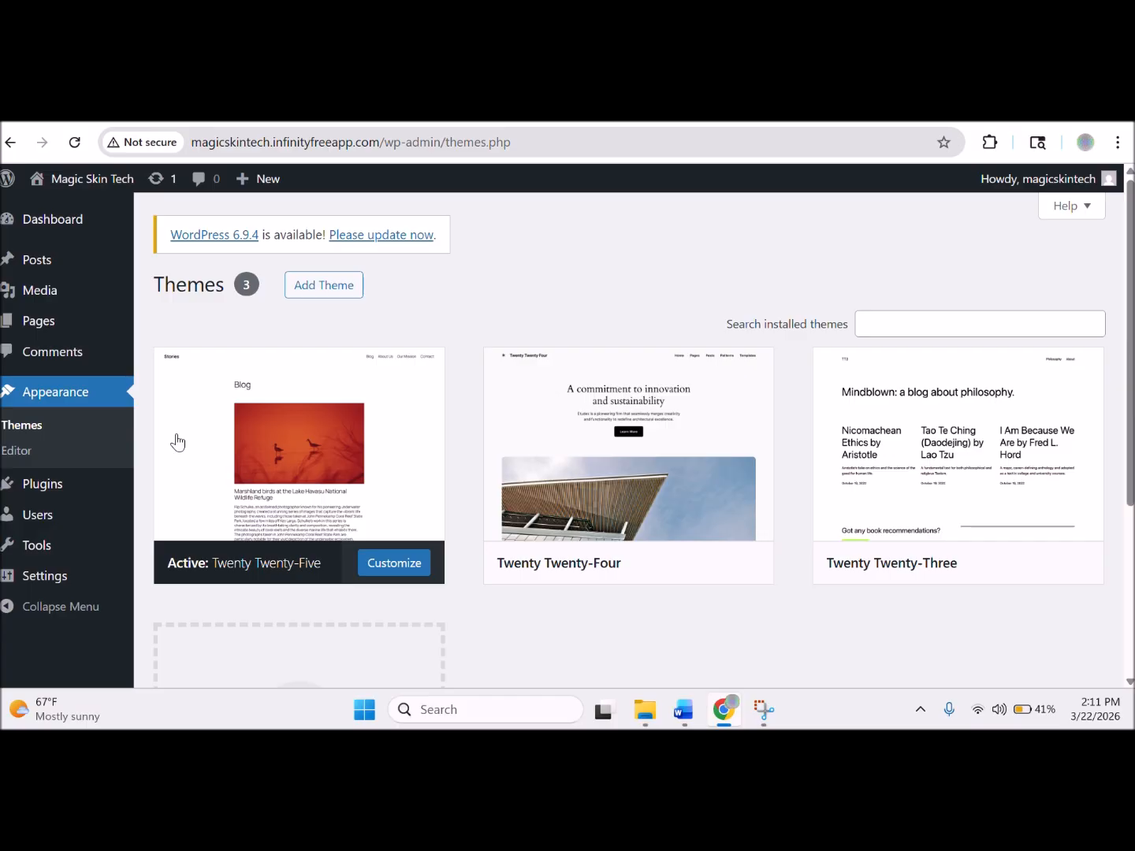
pyautogui.click(307, 290)
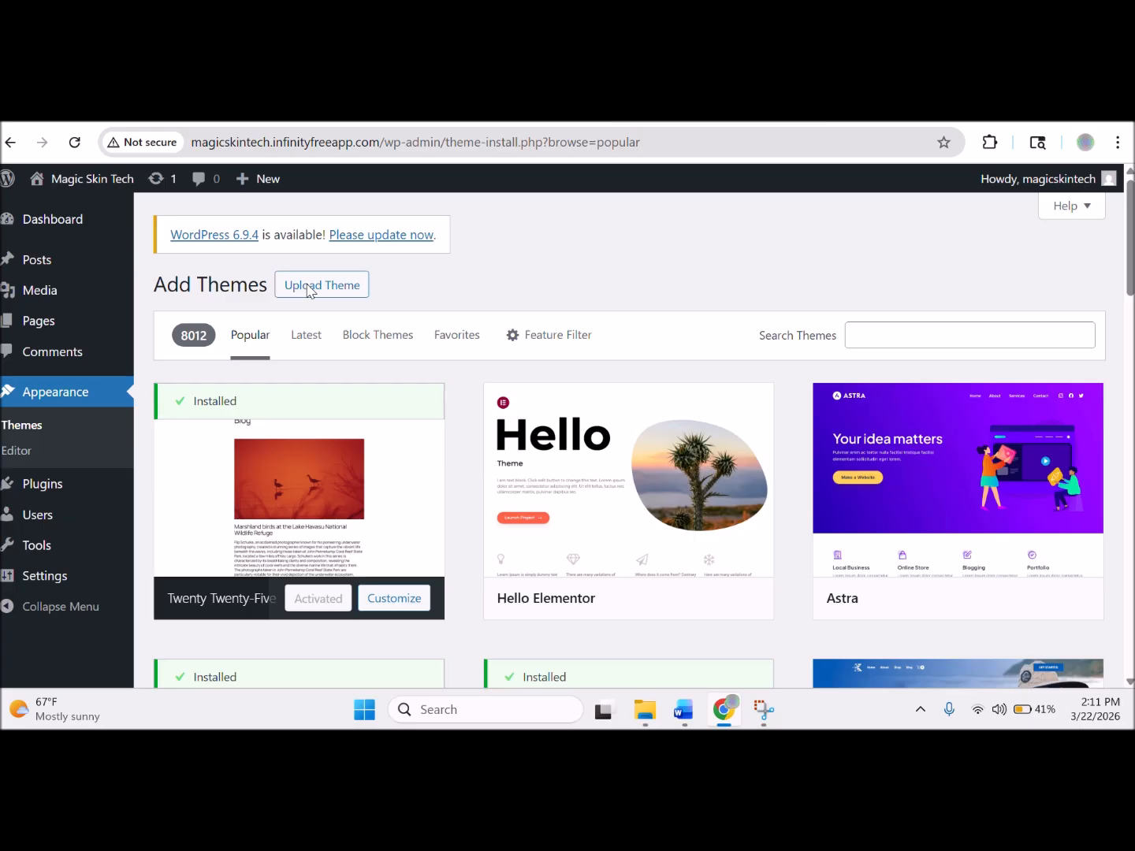
pyautogui.click(901, 333)
pyautogui.write('Kadae')
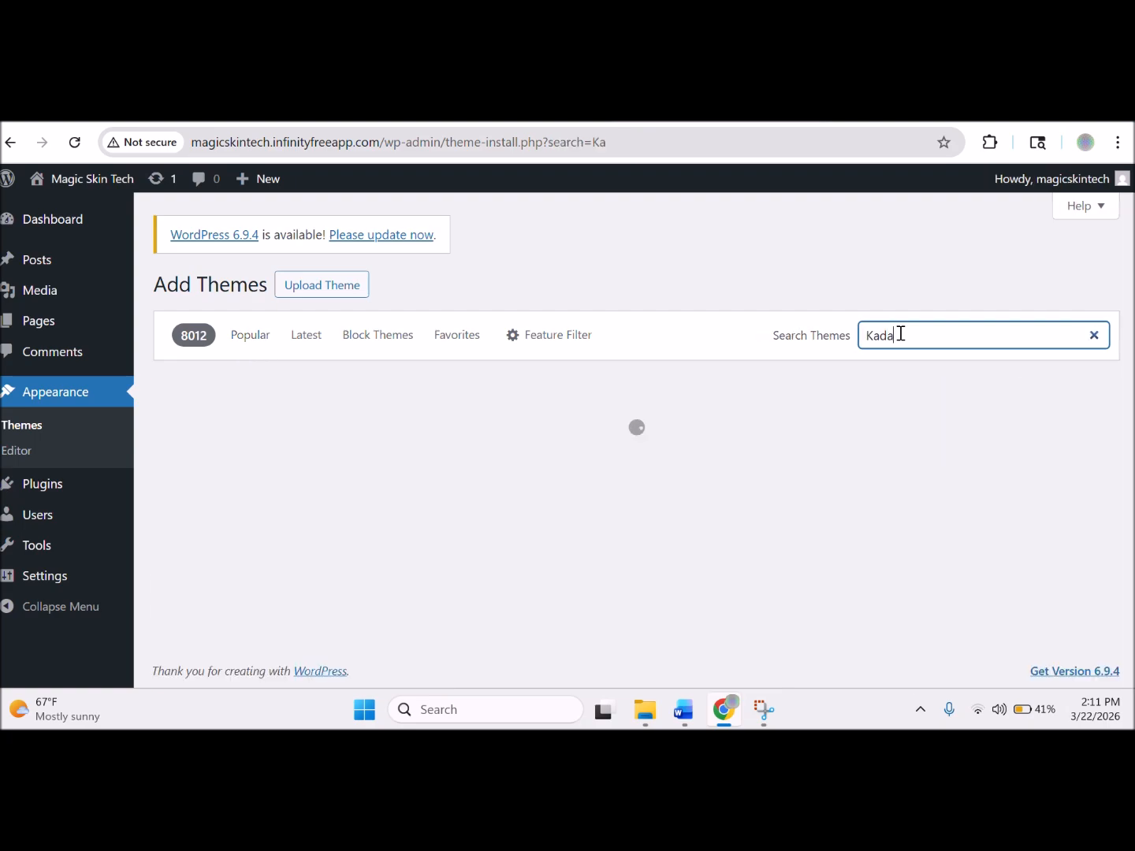
pyautogui.press('BackSpace')
pyautogui.press('BackSpace')
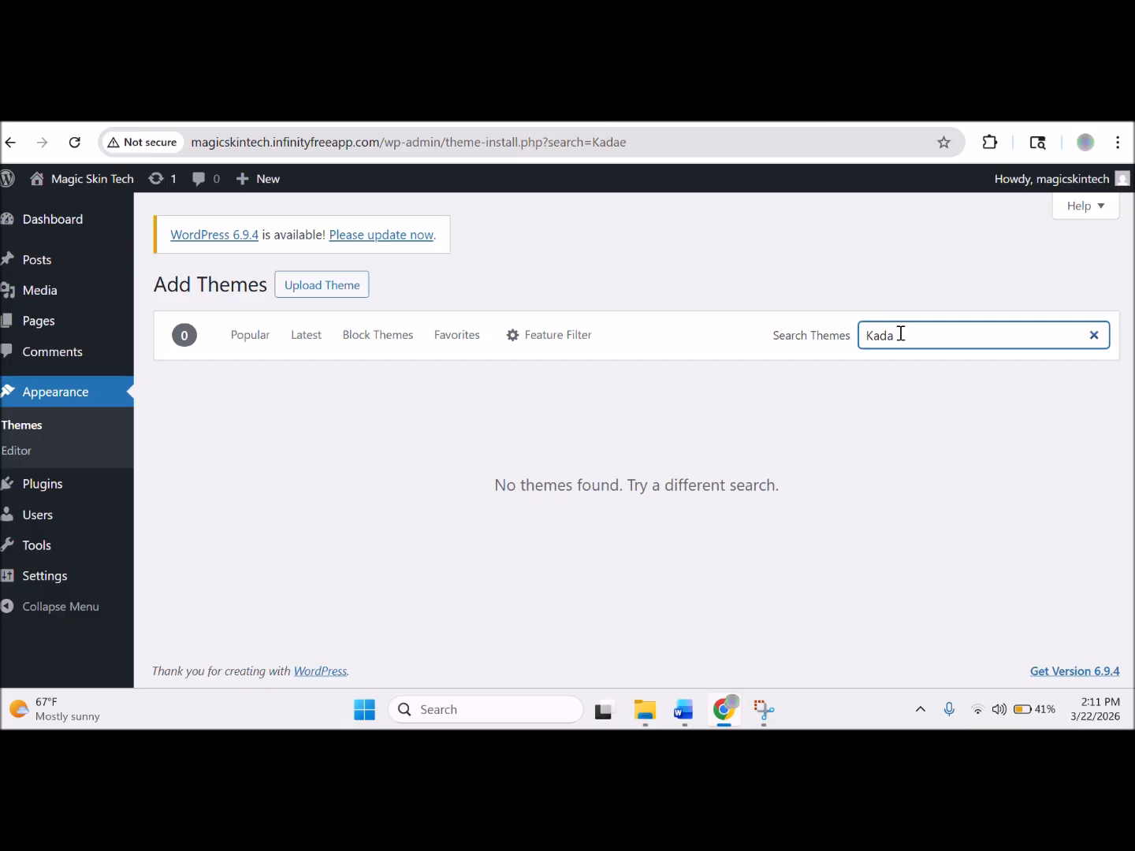
pyautogui.write('ence')
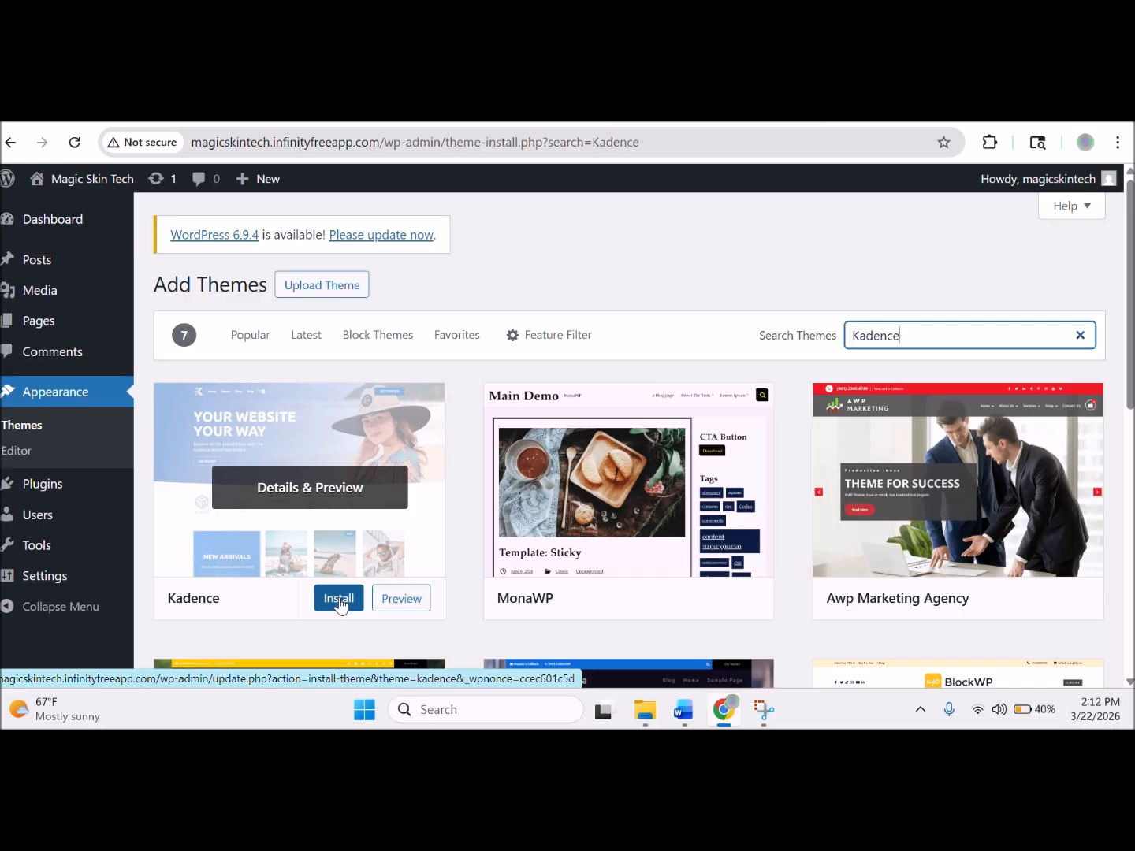
# Install the Kadence theme and activate it.
pyautogui.click(340, 603)
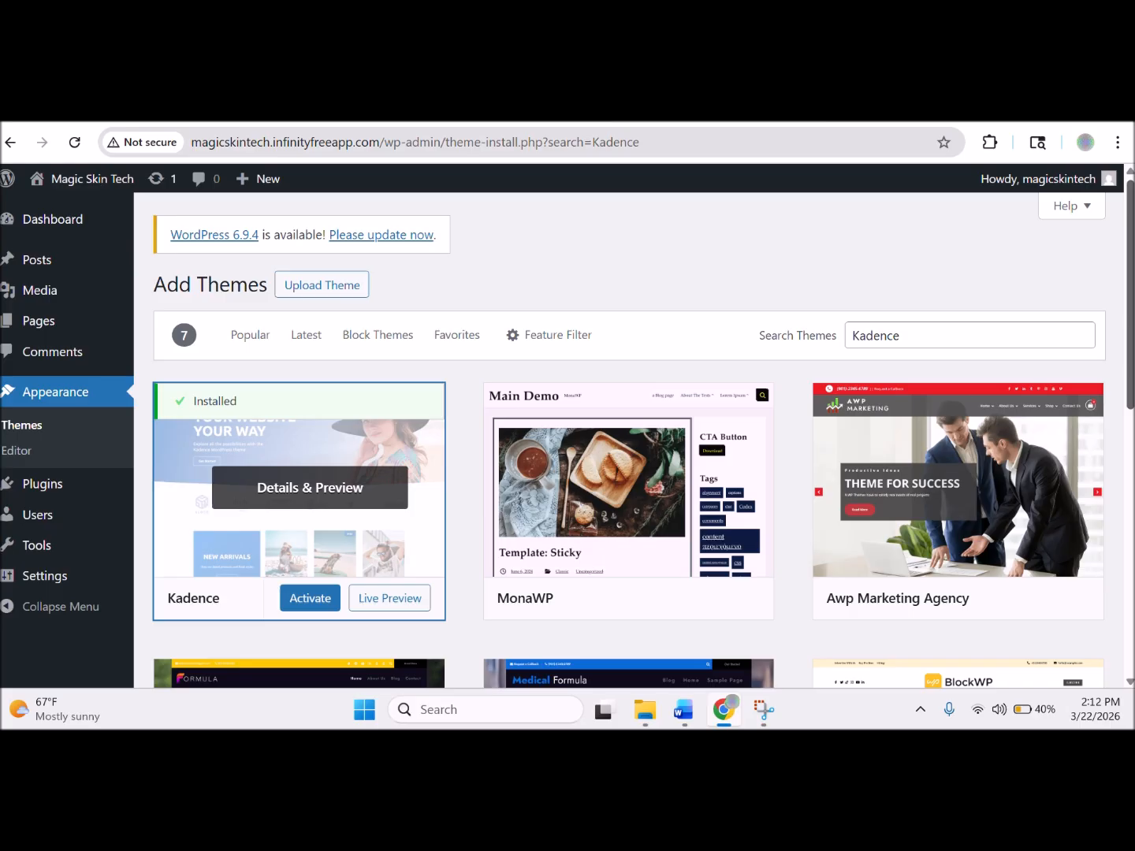
pyautogui.scroll(-3, 1132, 301)
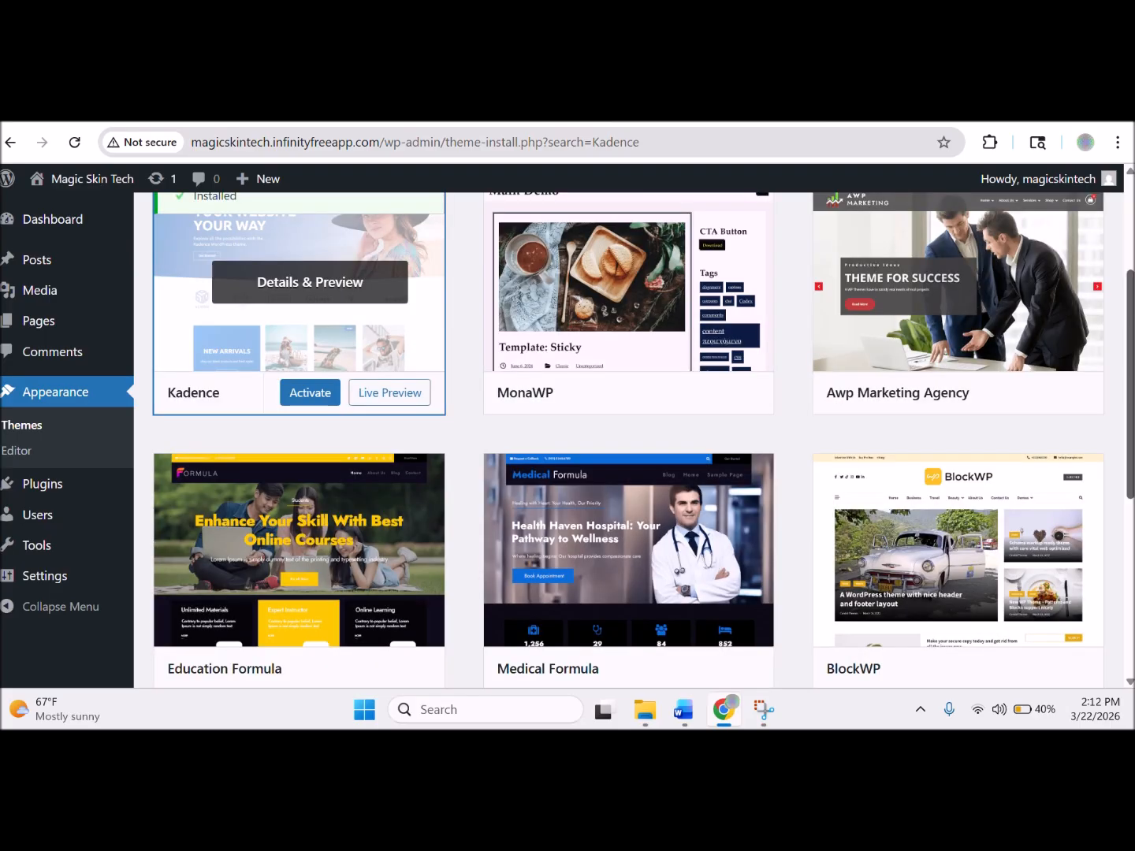
pyautogui.scroll(-5, 300, 330)
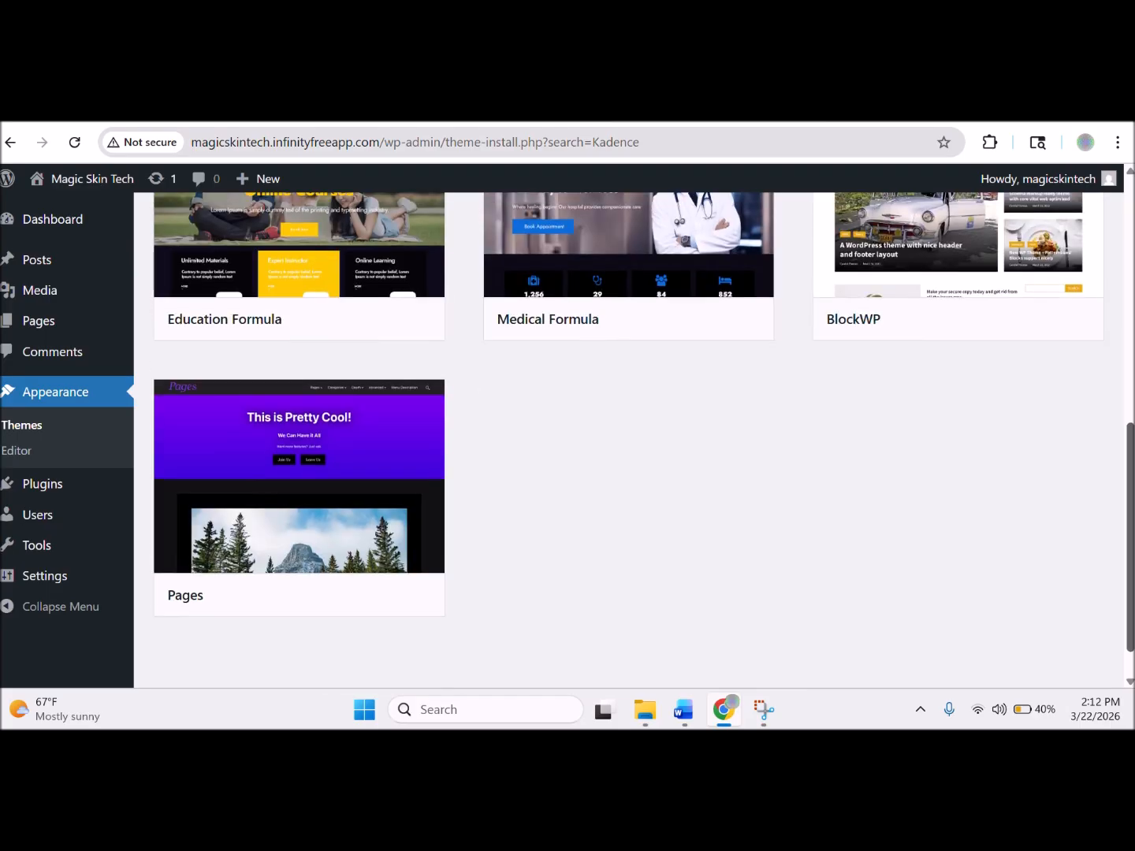
pyautogui.scroll(8, 463, 540)
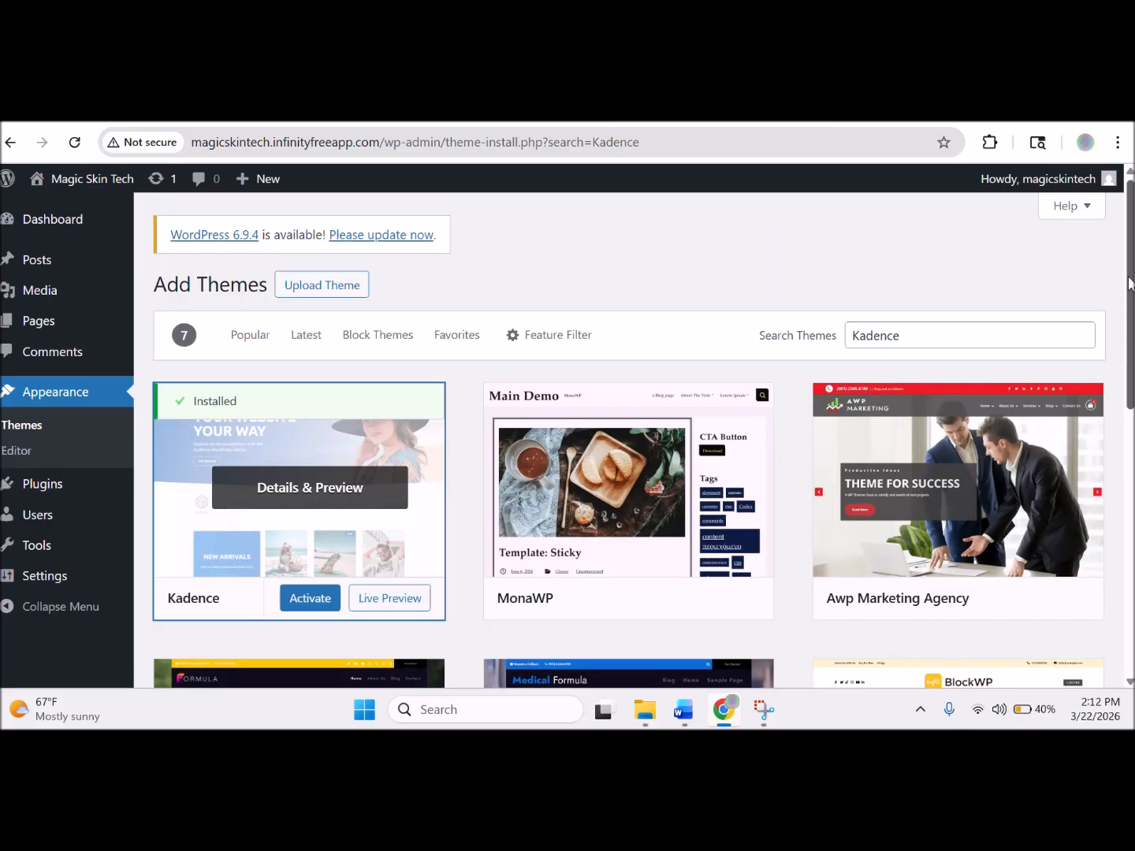
pyautogui.click(306, 607)
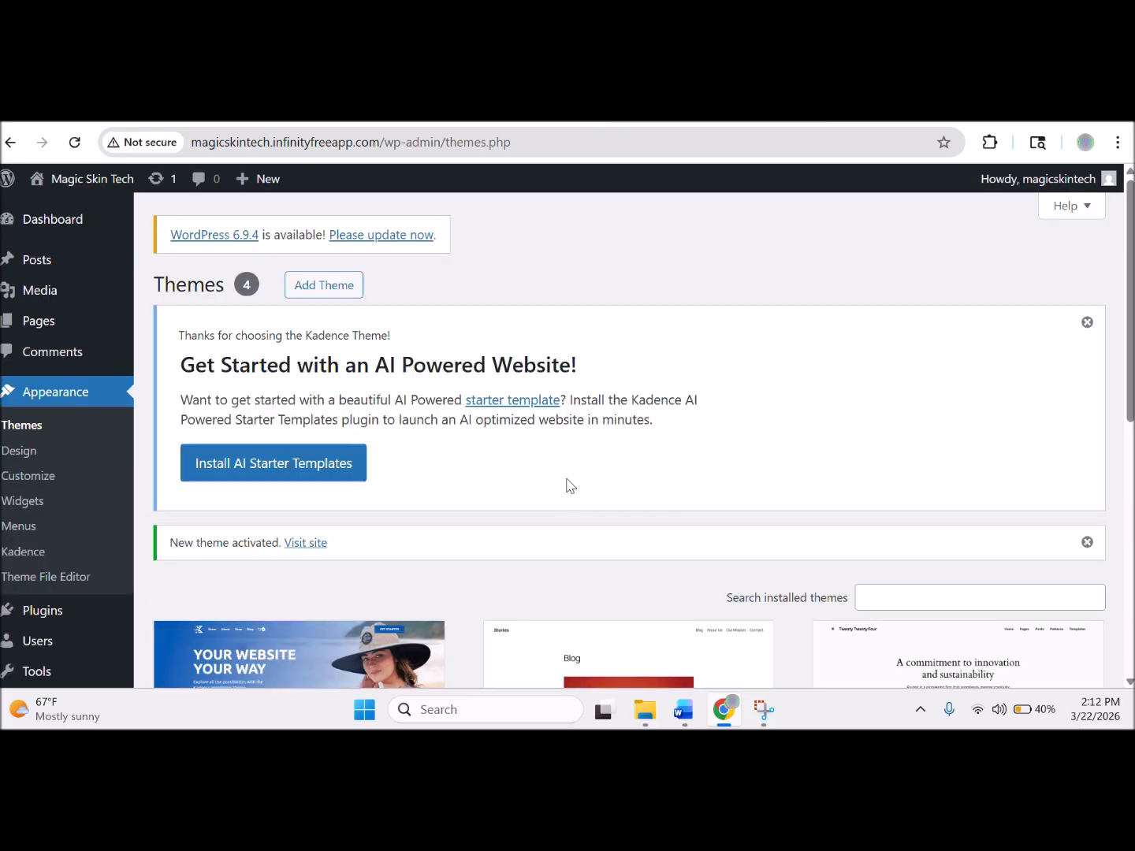
# Install the Kadence AI Starter Templates plugin from the welcome notice and reach its AI Powered vs Pre-Designed choice.
pyautogui.click(326, 472)
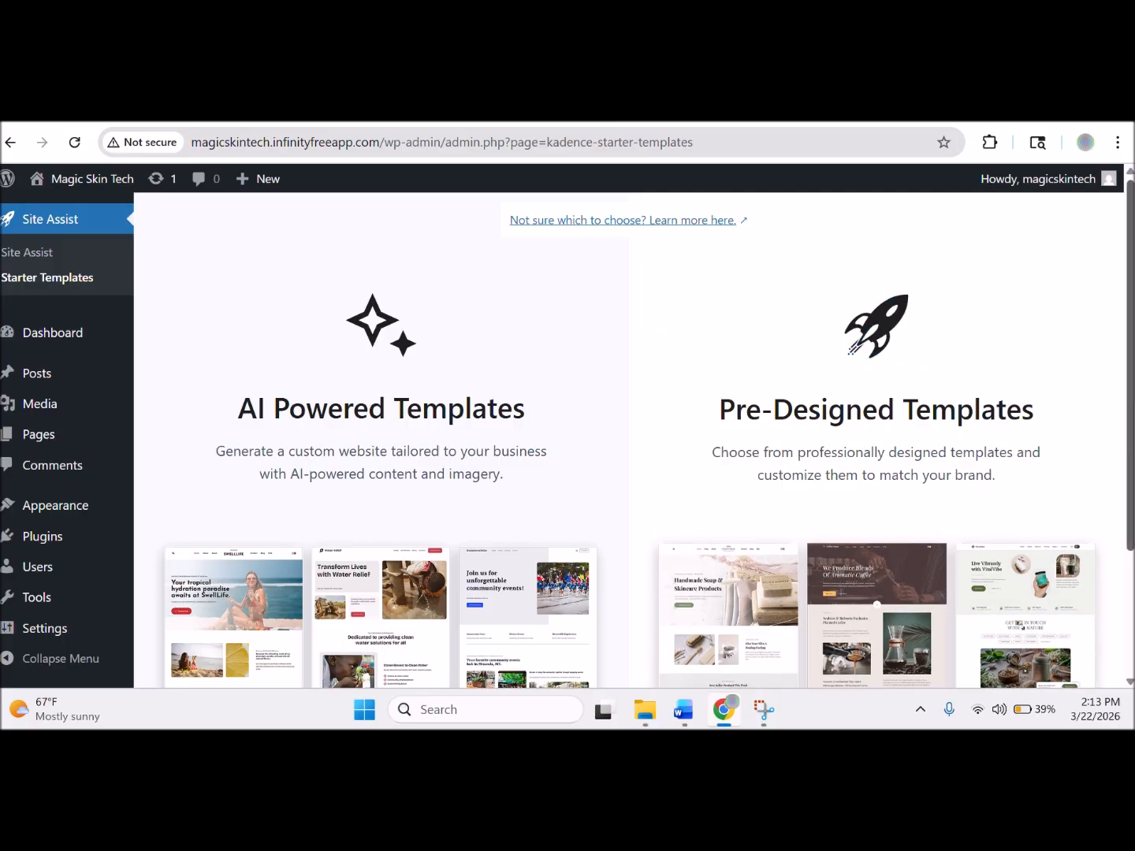
pyautogui.moveTo(1132, 417); pyautogui.dragTo(1086, 605)
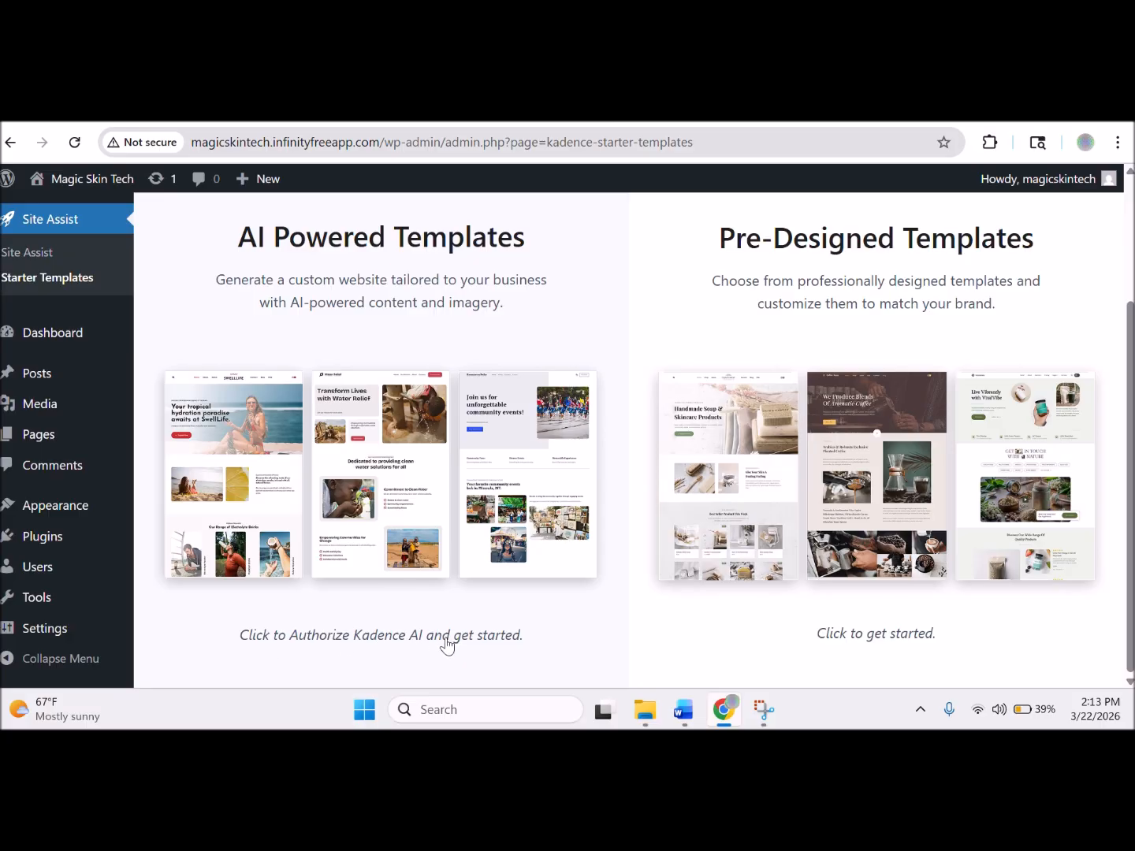
pyautogui.click(420, 522)
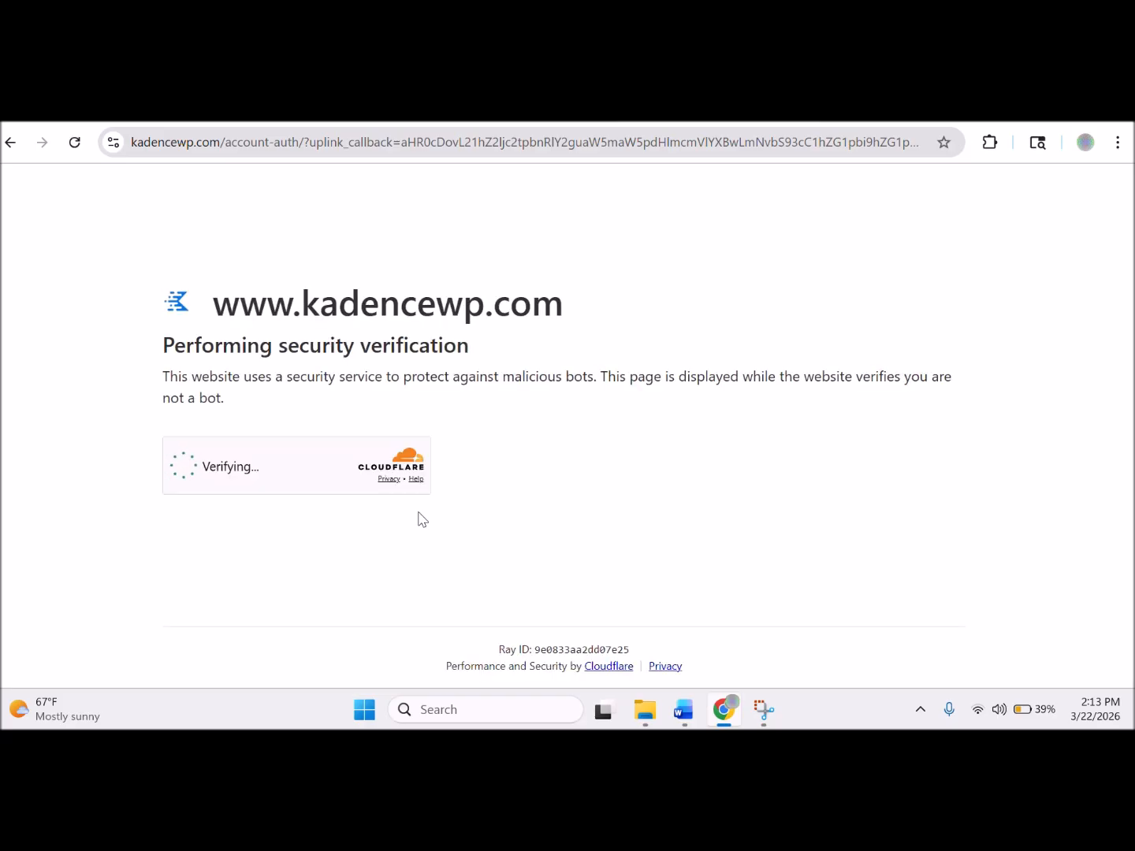
pyautogui.moveTo(578, 310); pyautogui.dragTo(226, 306)
pyautogui.hotkey('ctrl', 'c')
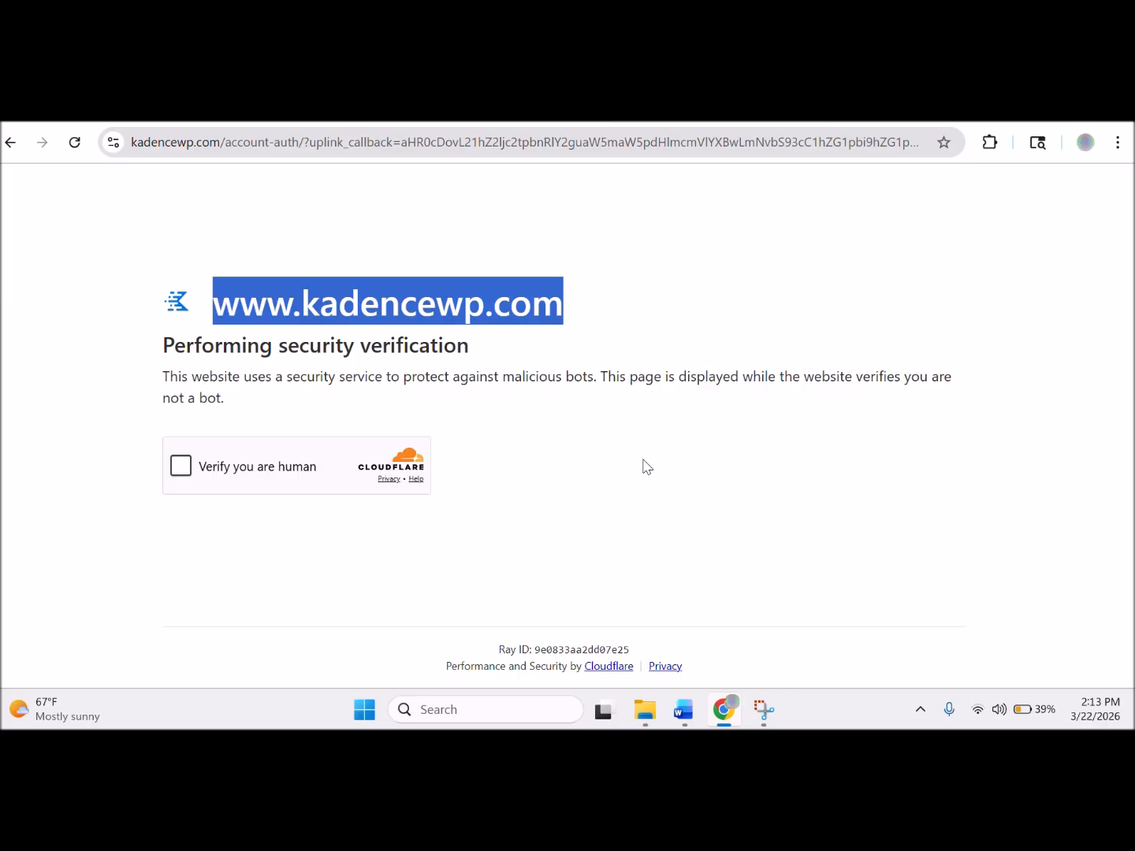
pyautogui.click(681, 712)
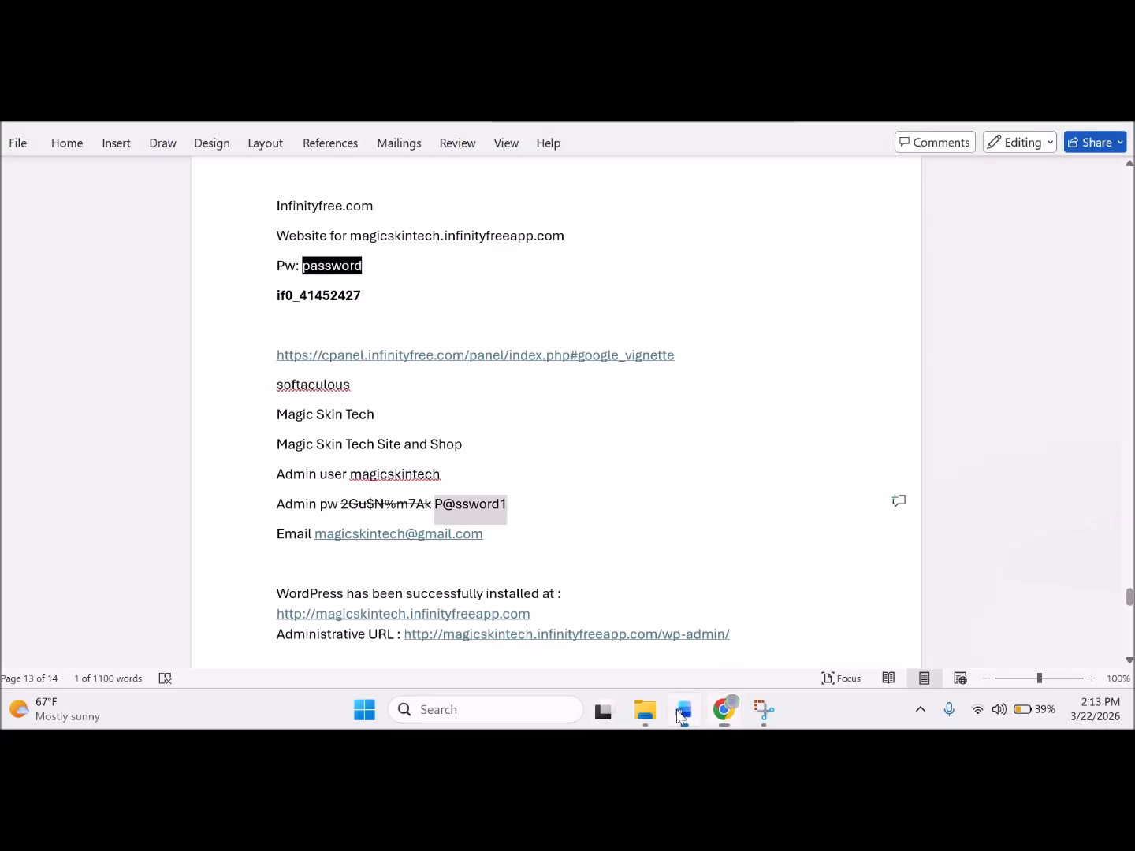
pyautogui.click(816, 636)
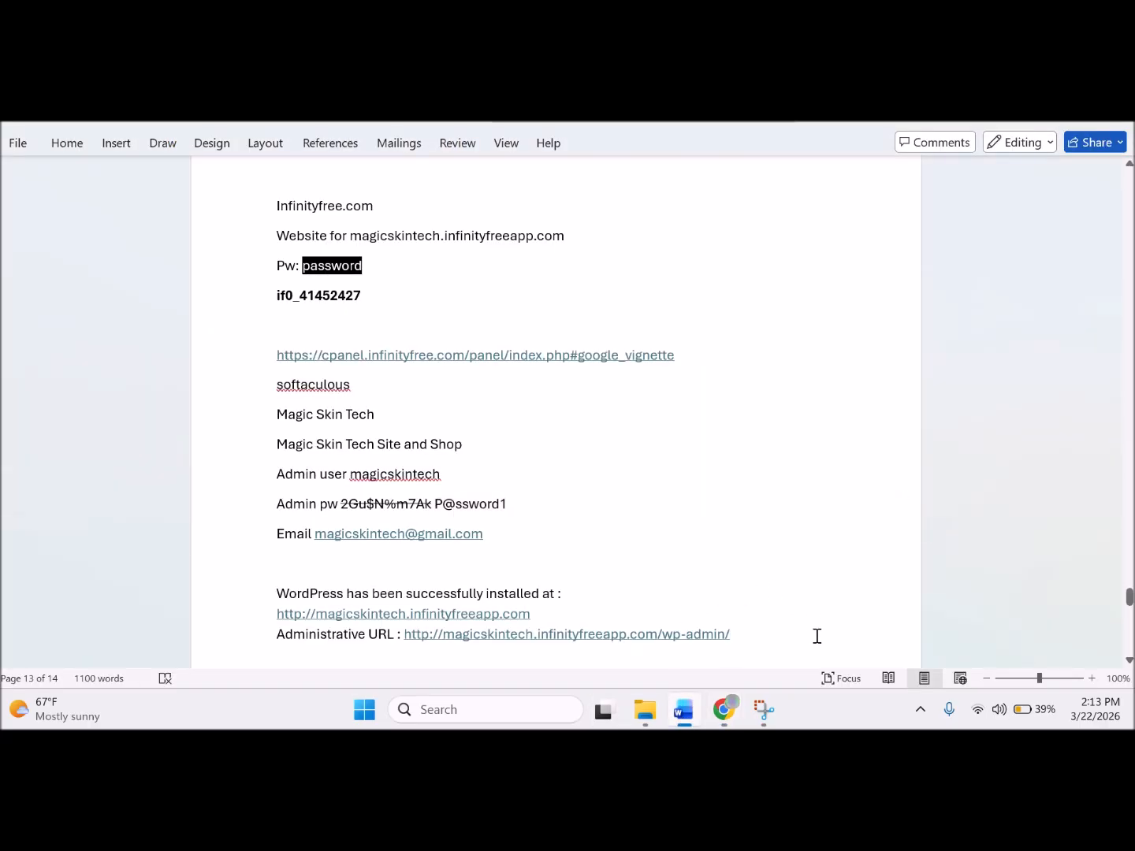
pyautogui.press('Return')
pyautogui.press('Return')
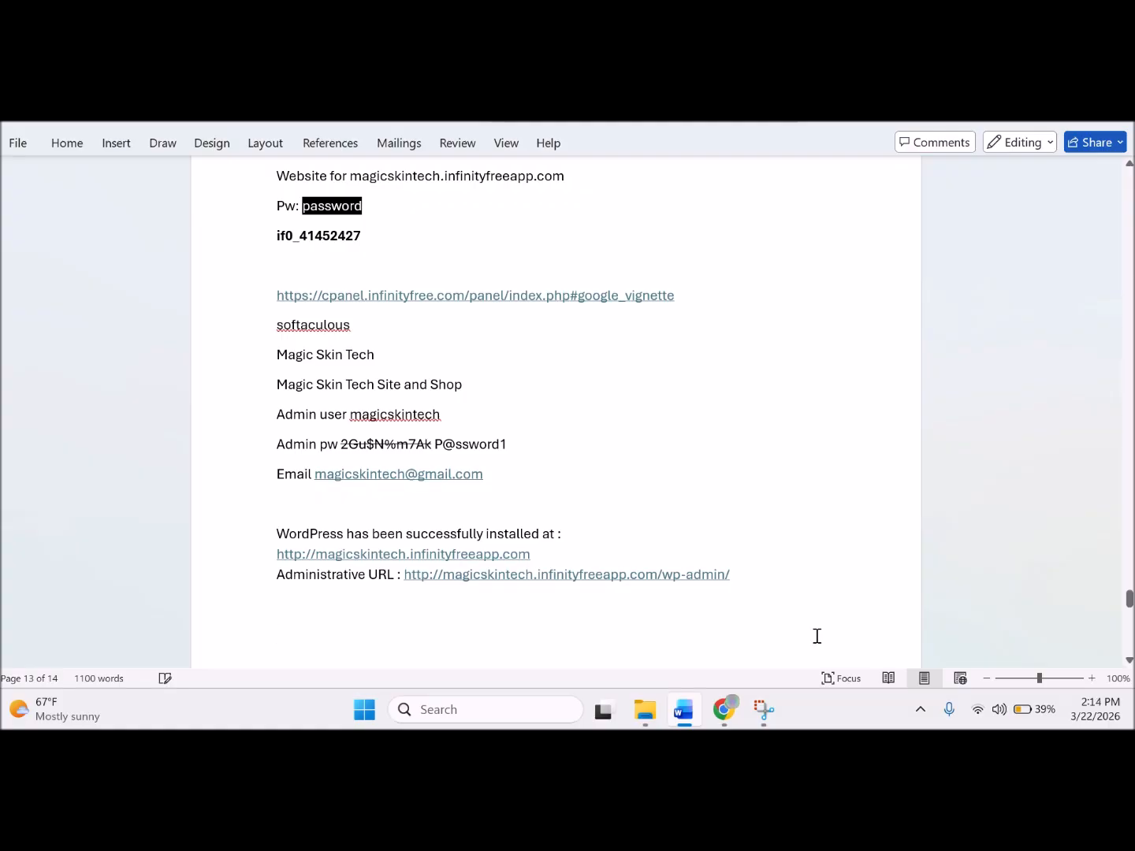
pyautogui.hotkey('ctrl', 'v')
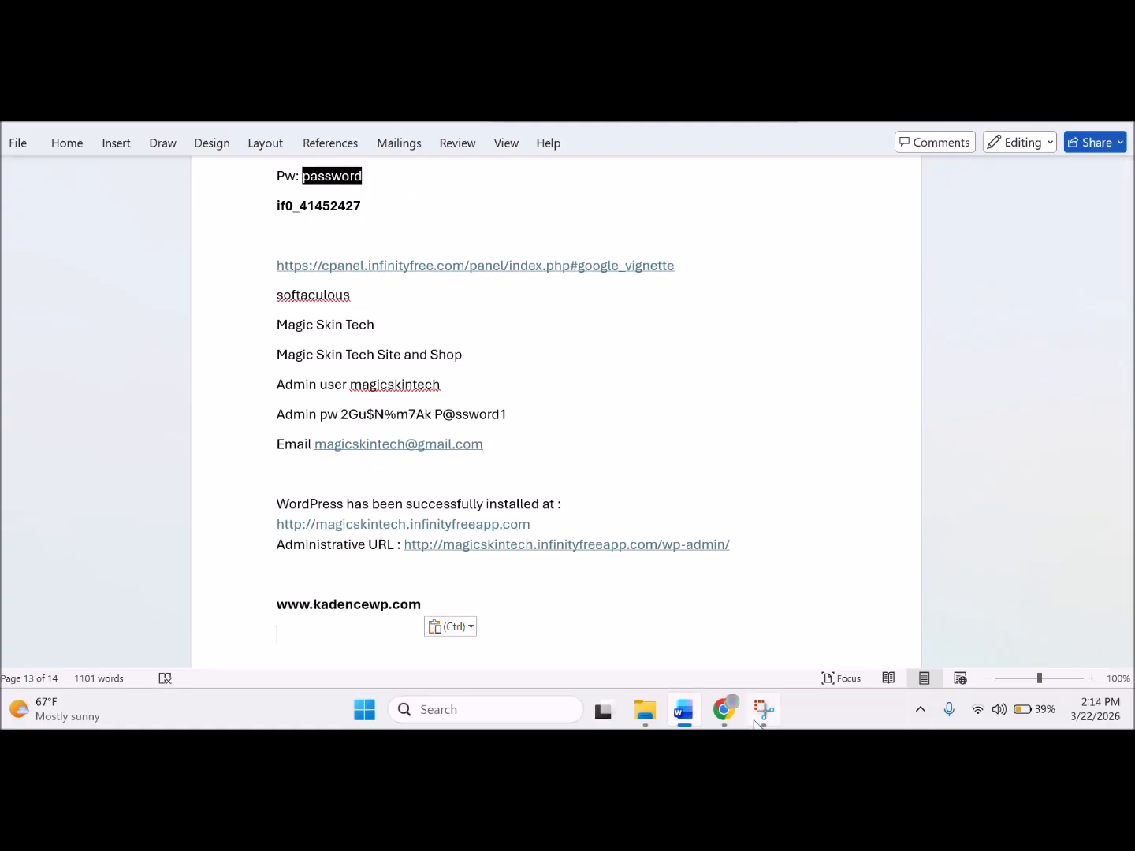
pyautogui.click(723, 709)
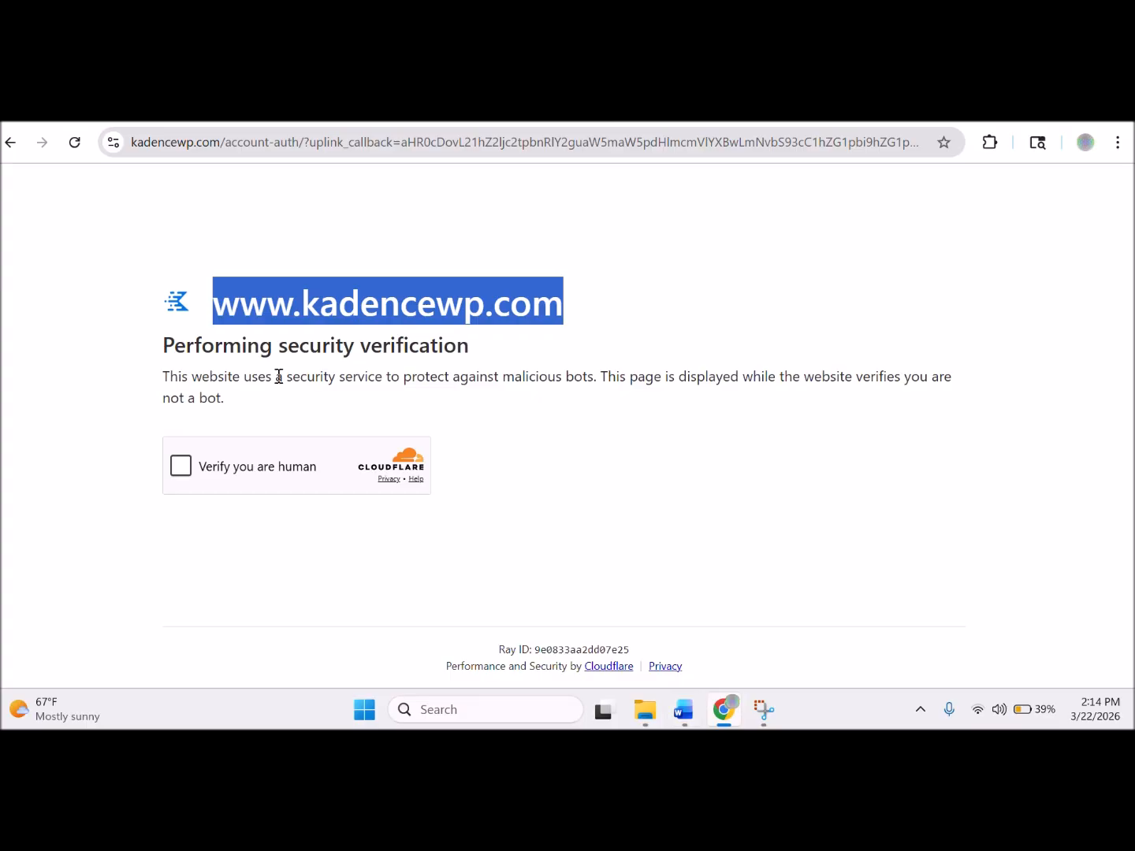
pyautogui.click(180, 466)
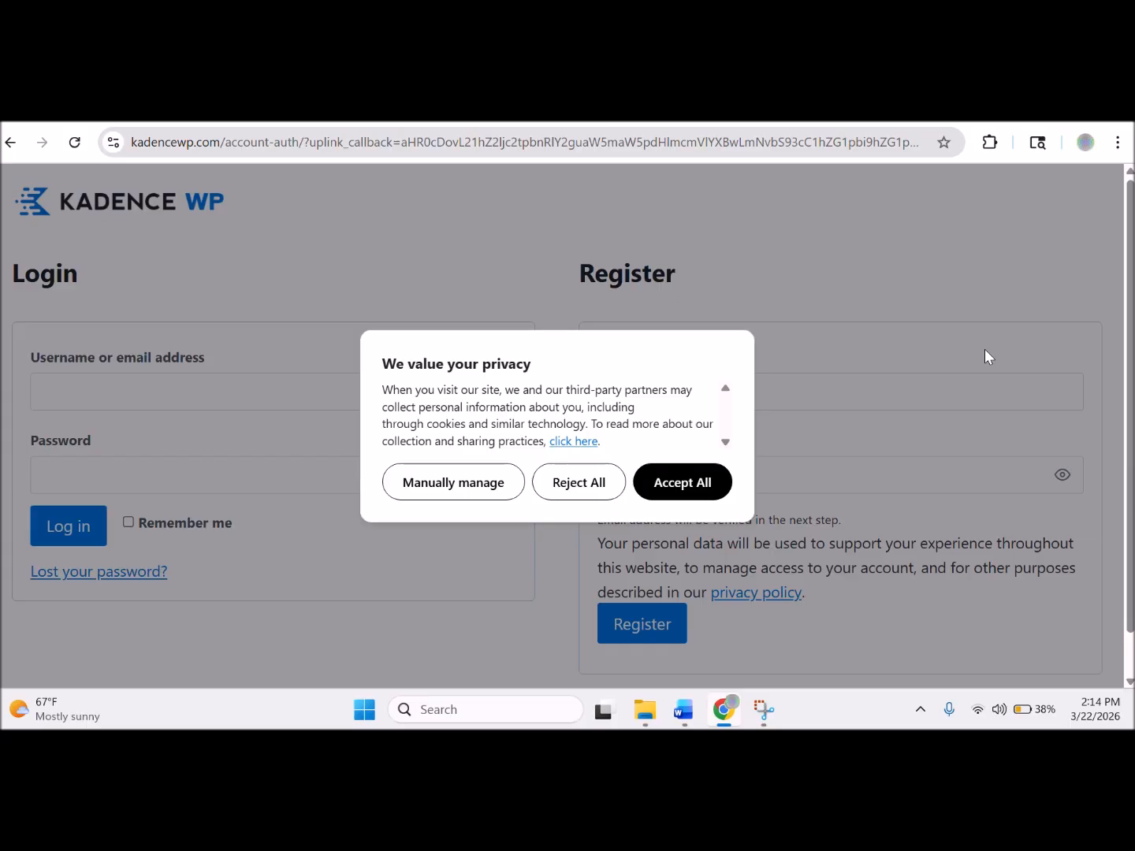
# Dismiss the cookie privacy notice and go to the Kadence login Username field.
pyautogui.click(559, 490)
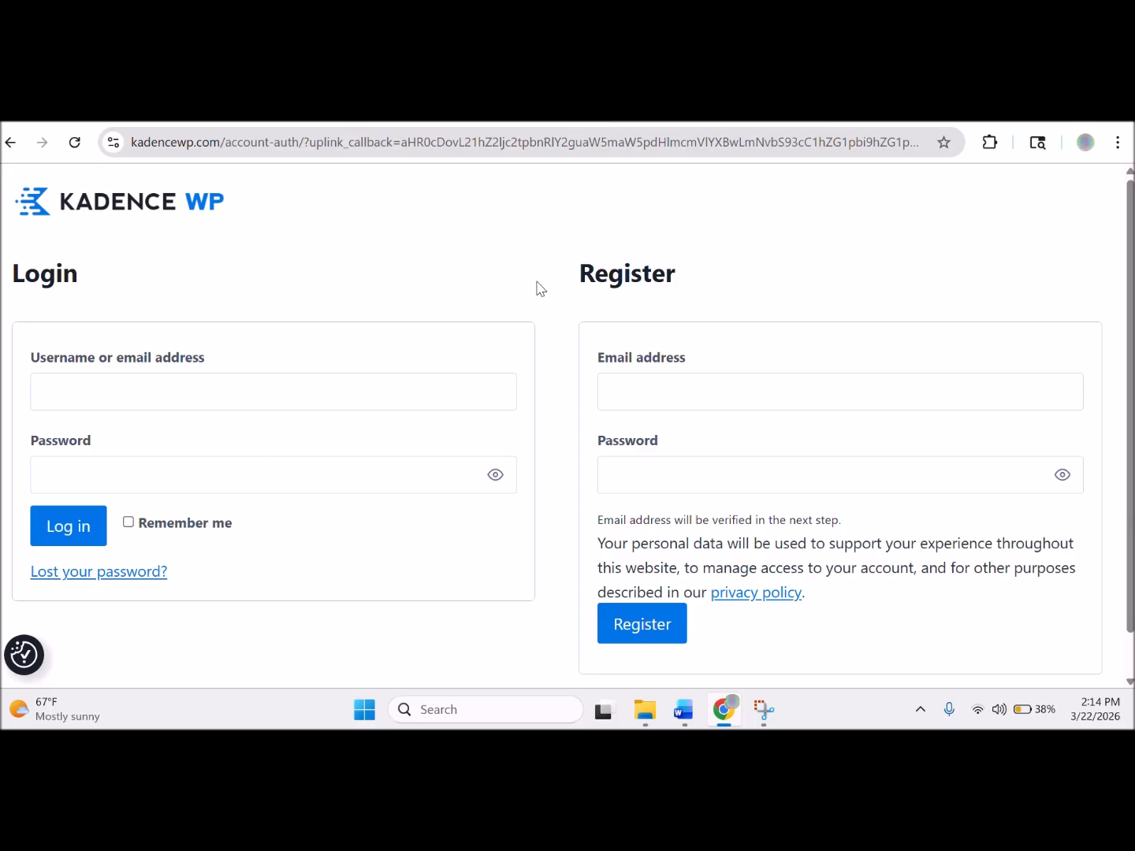
pyautogui.click(474, 391)
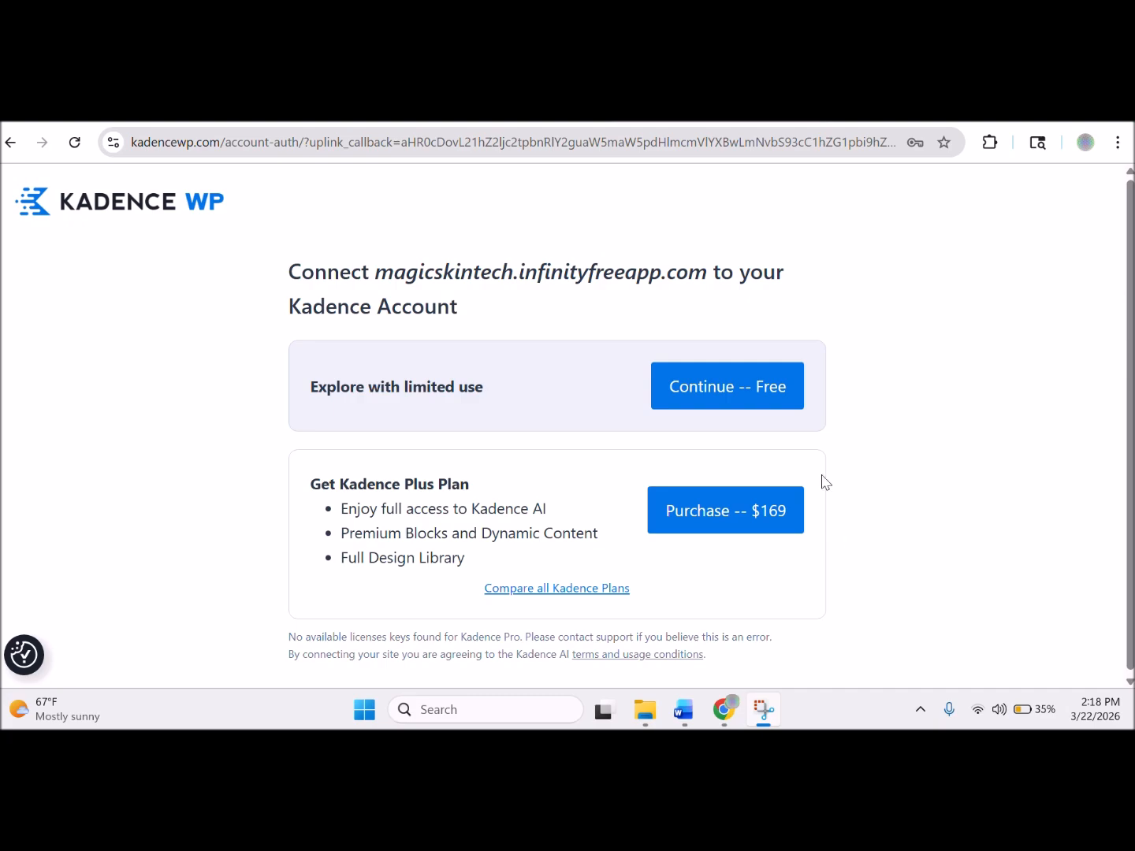
# Connect magicskintech.infinityfreeapp.com to the Kadence account with Continue – Free.
pyautogui.click(727, 405)
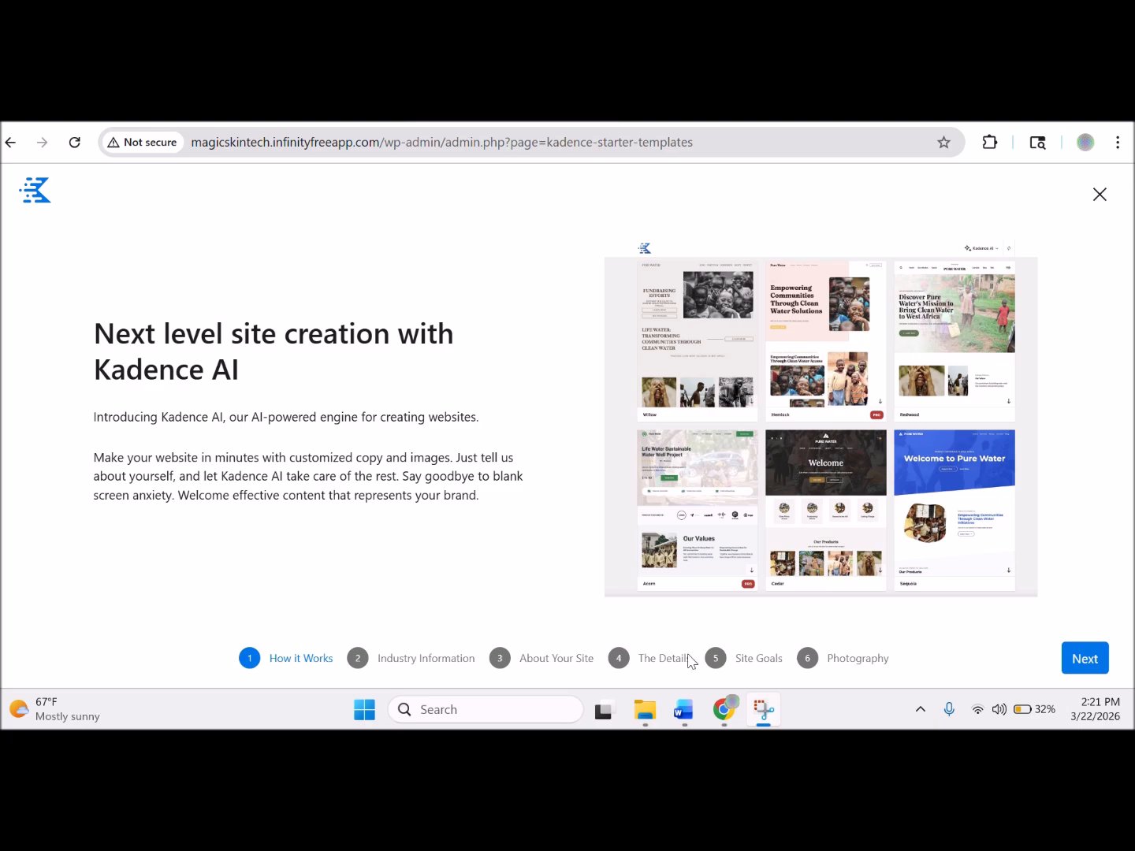
# Advance the Kadence AI wizard from How it Works to the Industry Information step.
pyautogui.click(1084, 658)
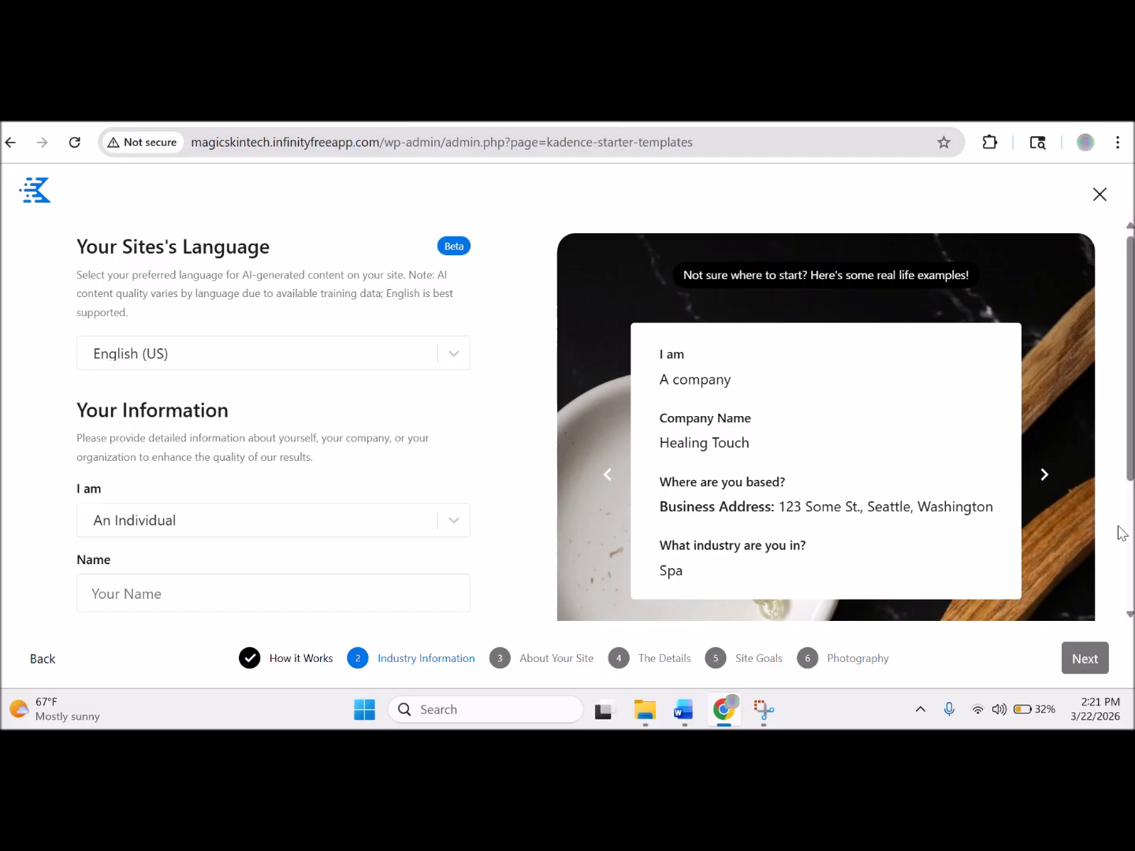
# Look over the Industry Information fields, then close the Kadence AI wizard.
pyautogui.scroll(-3, 1118, 618)
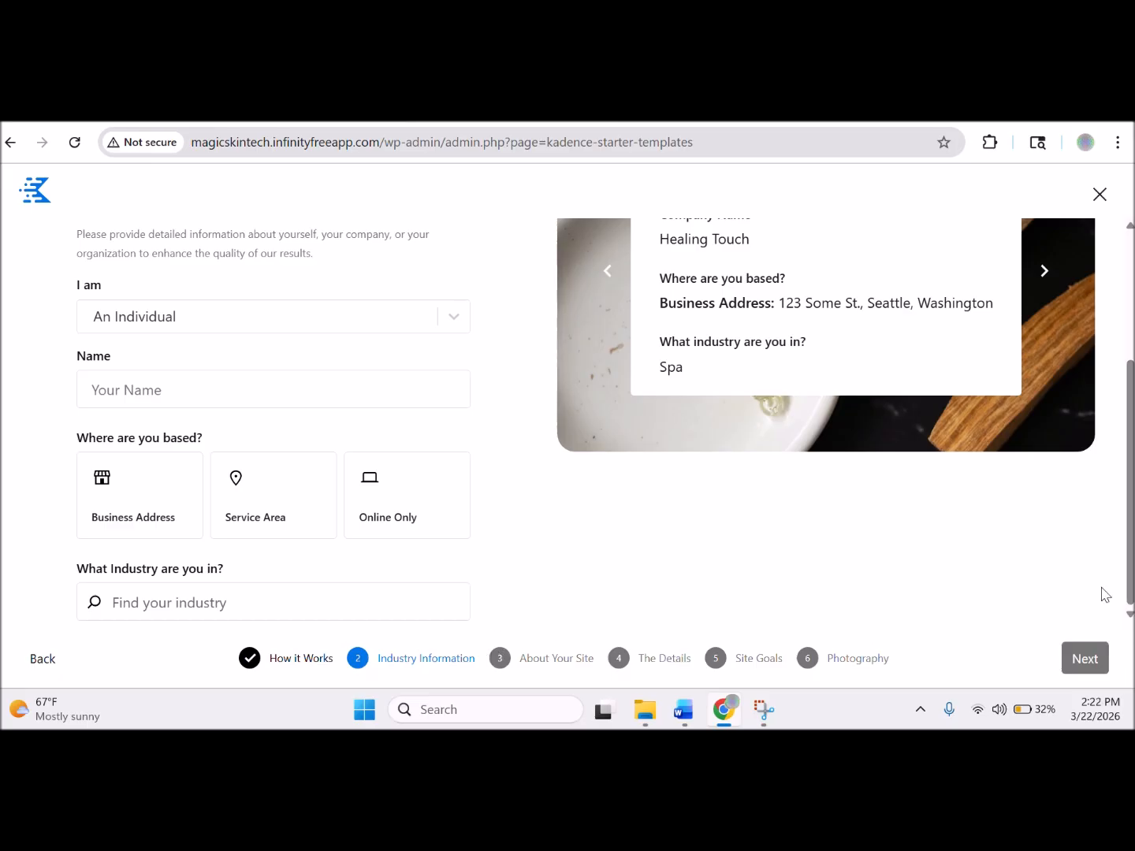
pyautogui.click(1097, 195)
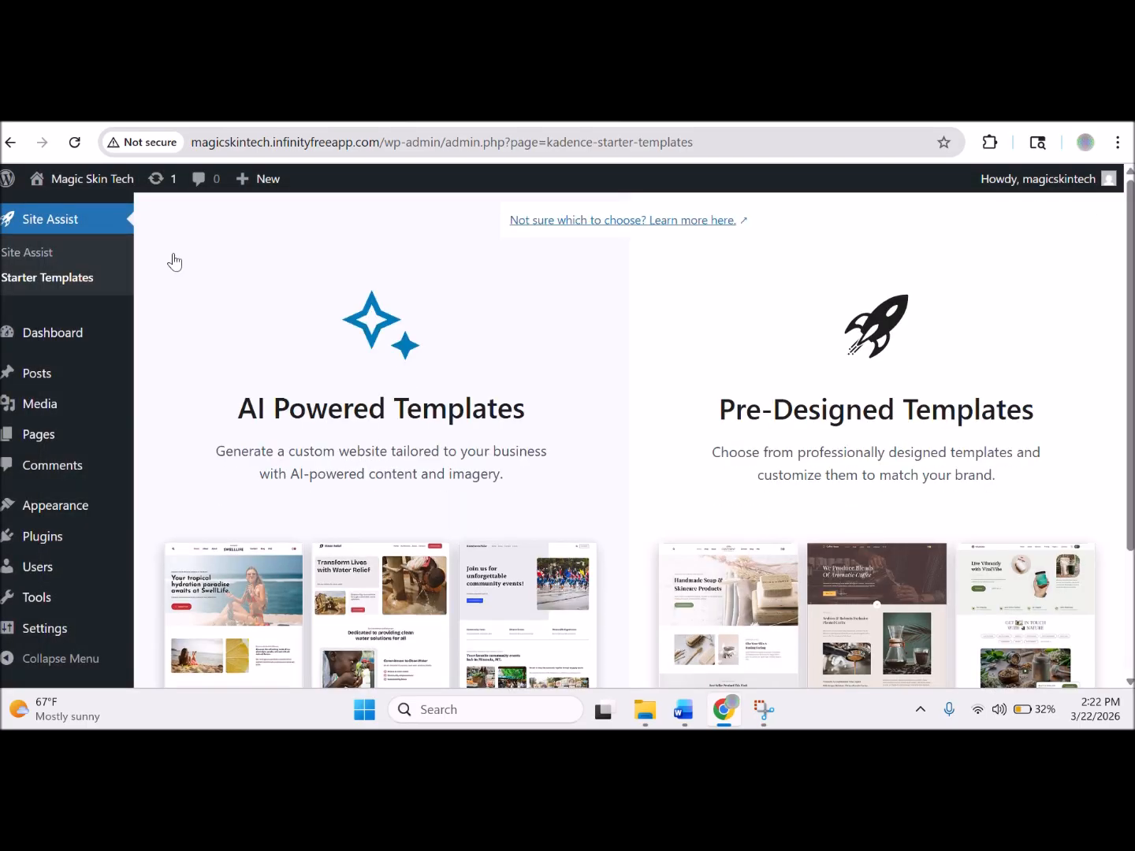
# Open the Site Assist dashboard showing Kadence AI connected and the AI checklist at 1/3.
pyautogui.click(47, 254)
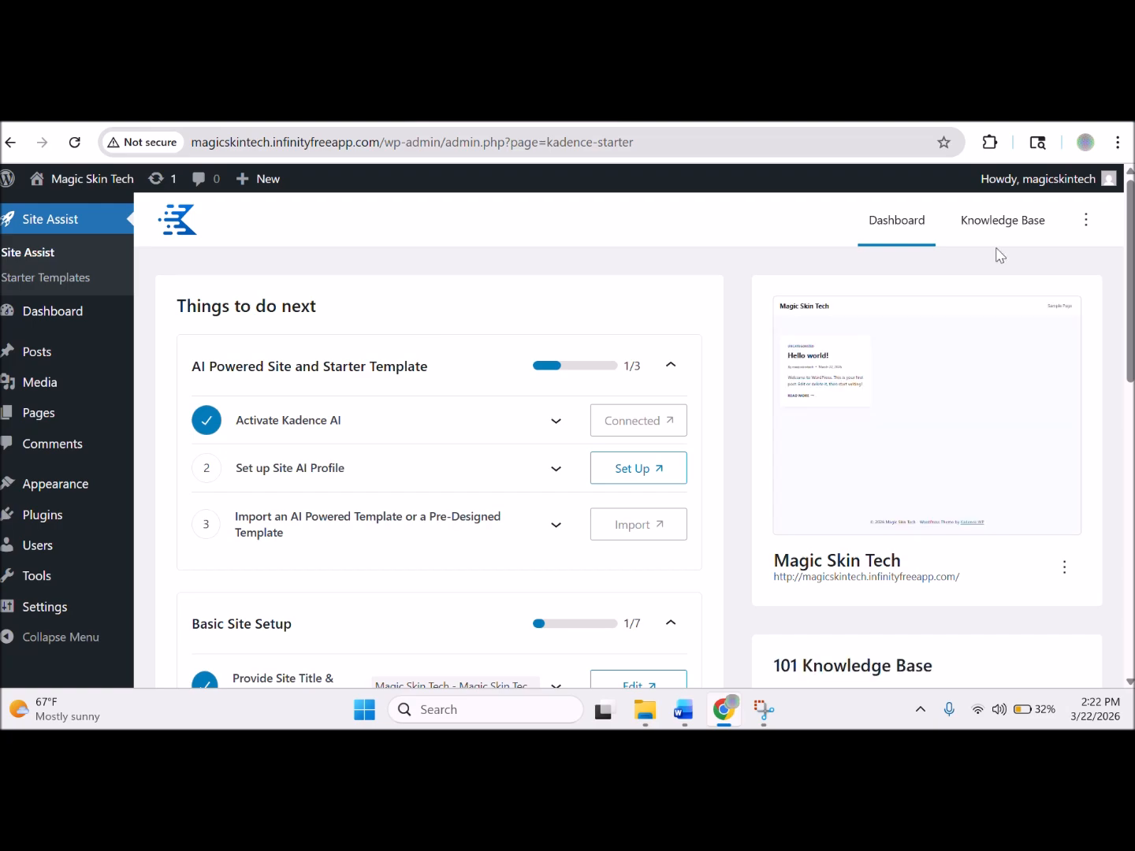
pyautogui.moveTo(1131, 266); pyautogui.dragTo(1106, 245)
# Expand the Activate Kadence AI and Set up Site AI Profile items, then start the Site AI Profile setup.
pyautogui.click(557, 422)
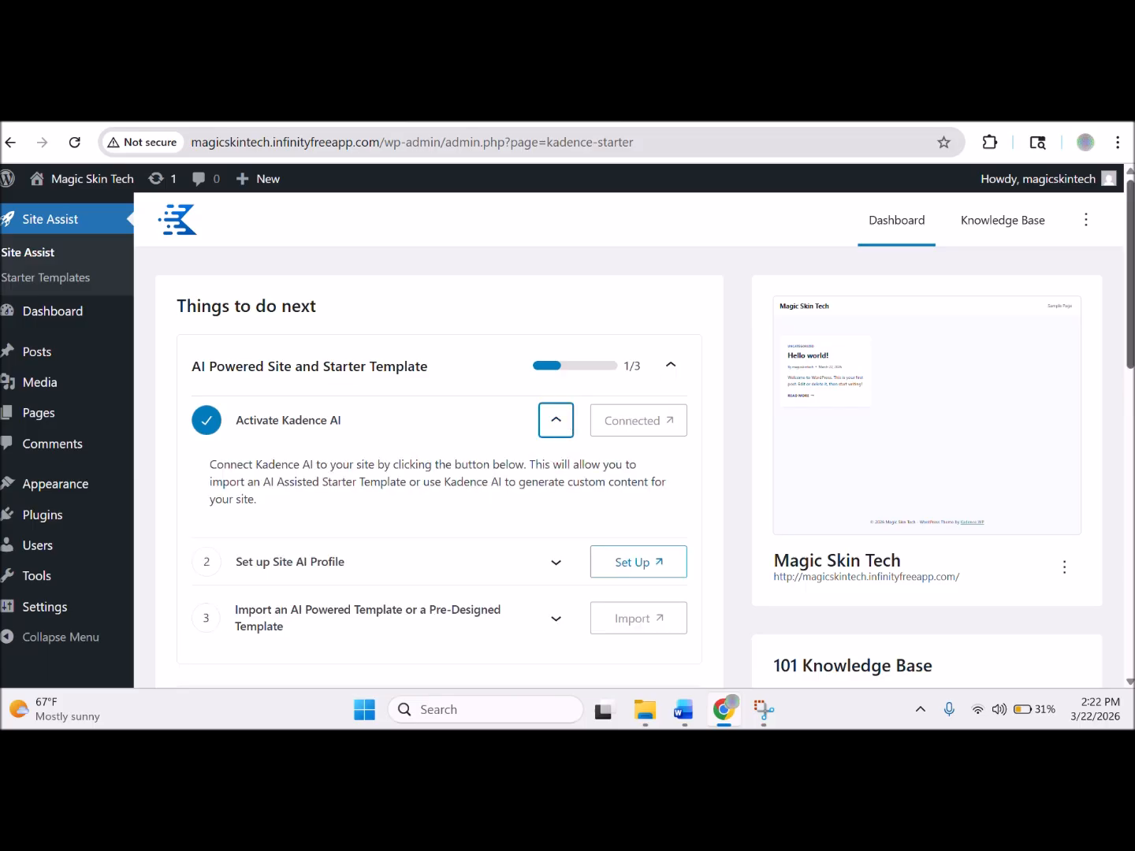
pyautogui.scroll(-1, 554, 451)
pyautogui.scroll(-3, 1082, 430)
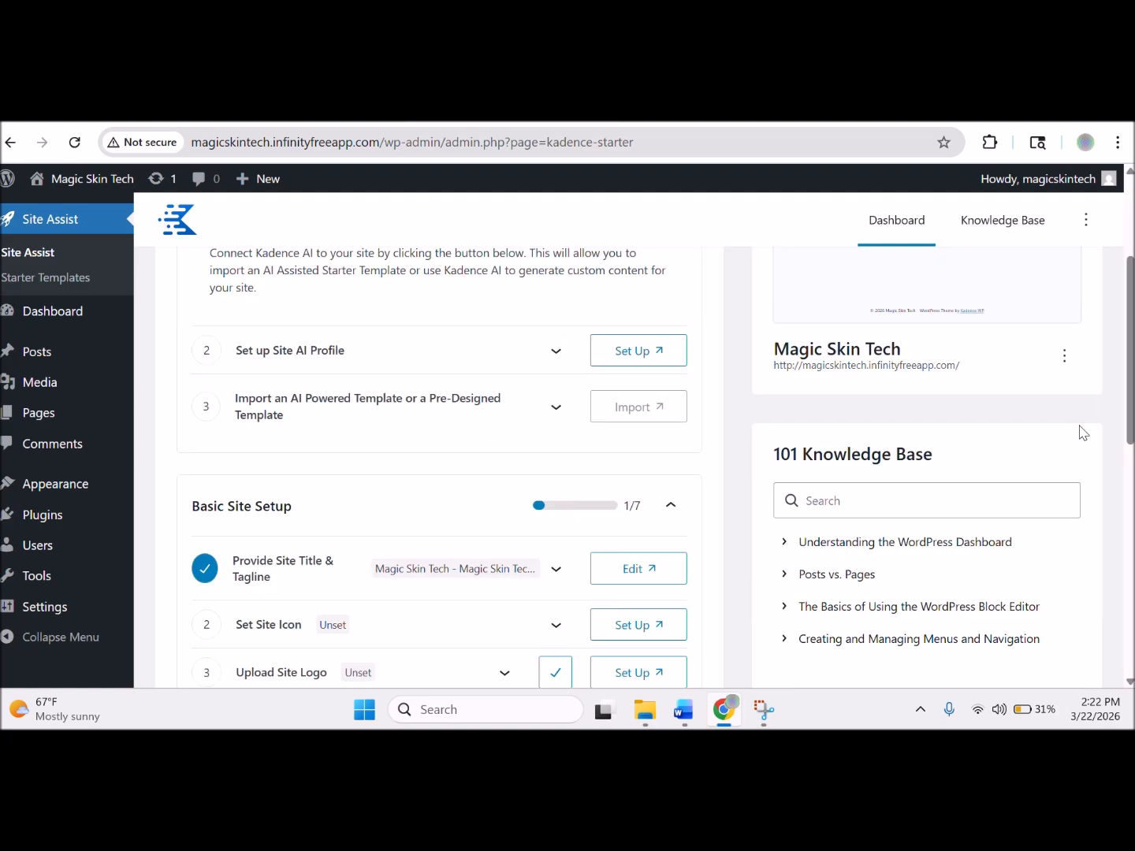
pyautogui.click(553, 364)
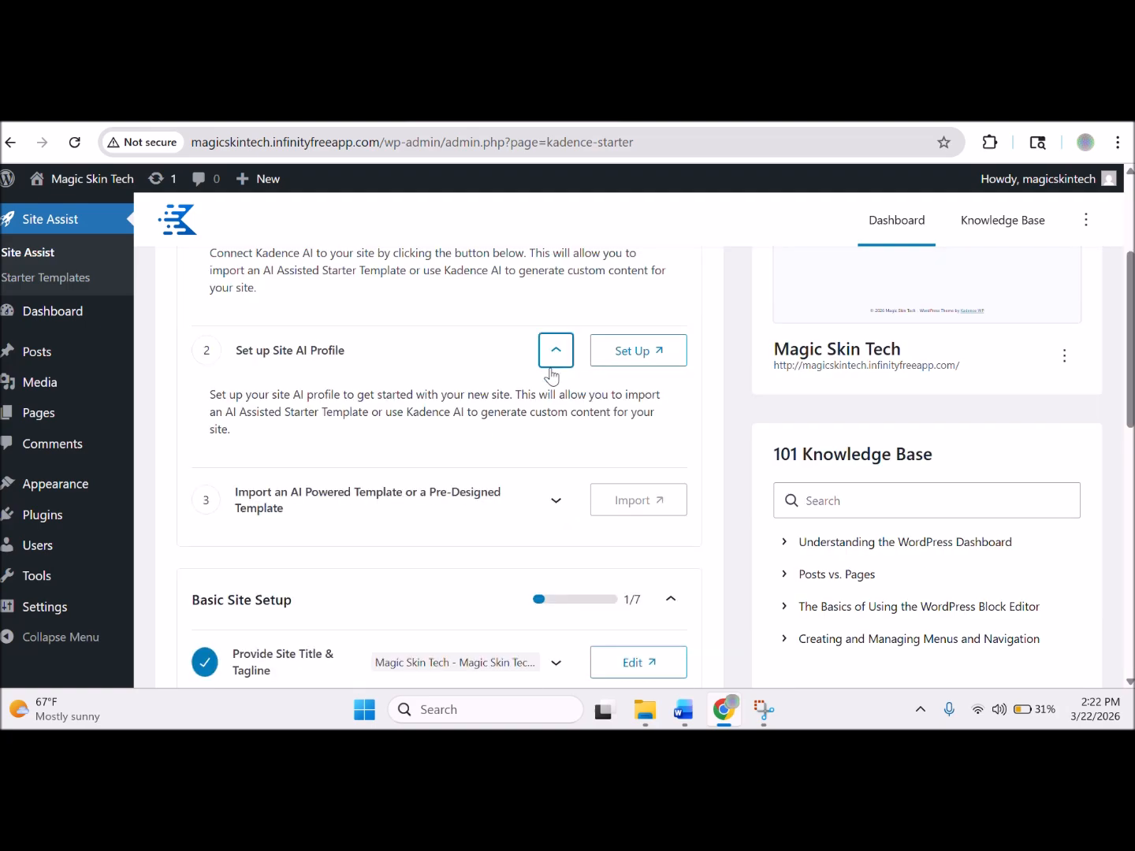
pyautogui.click(627, 356)
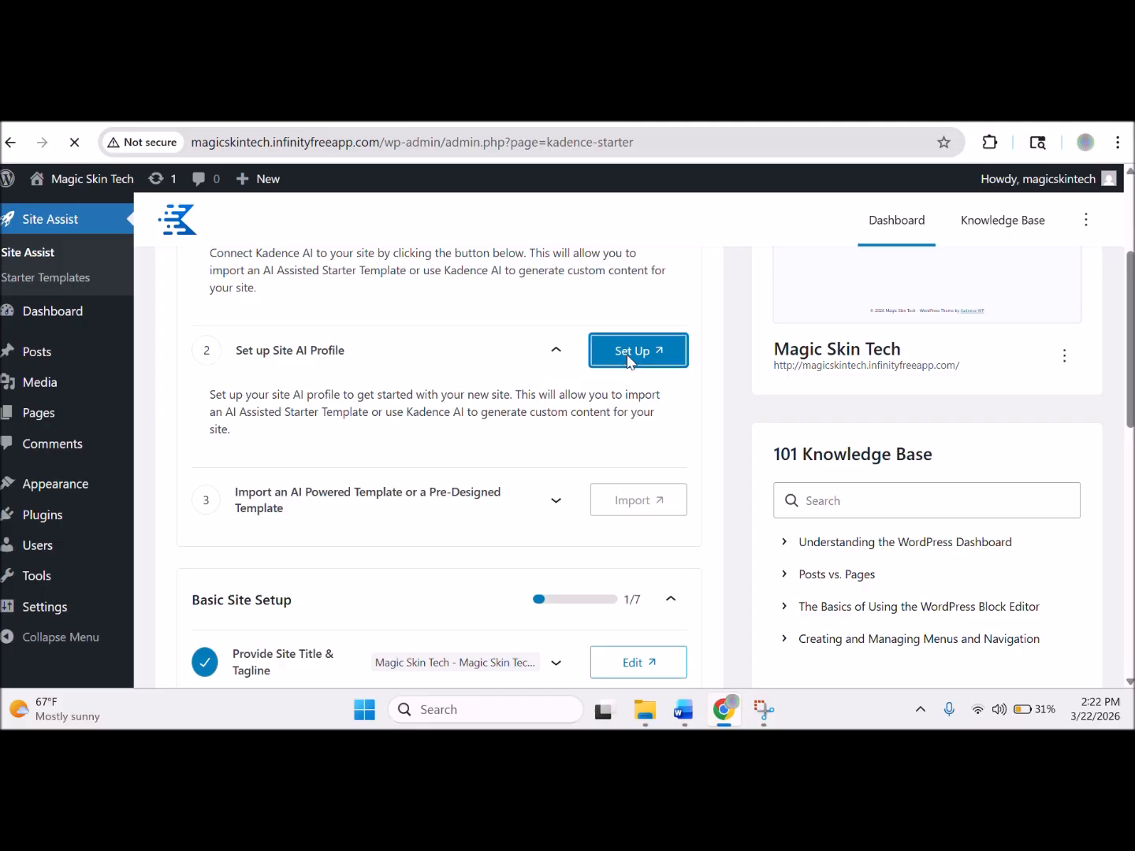
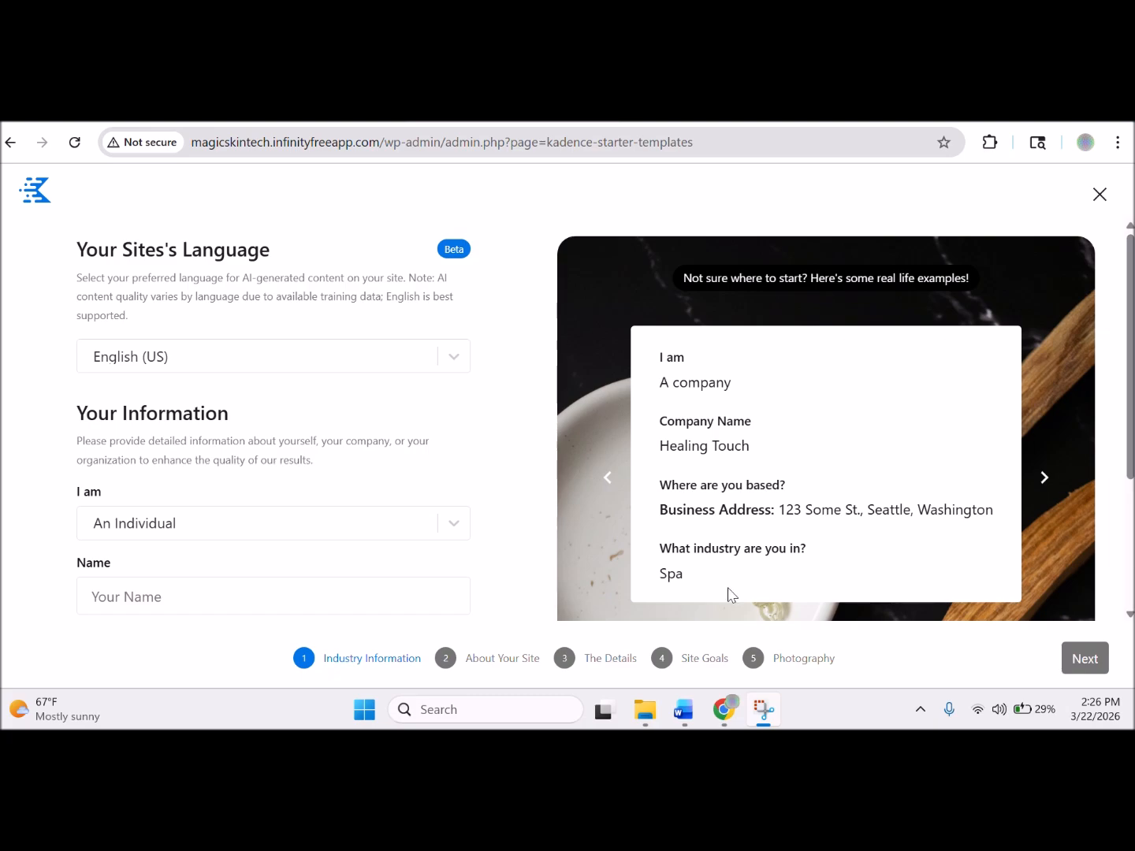
# Browse the example business profiles and keep 'An Individual' as the site owner type.
pyautogui.click(1046, 479)
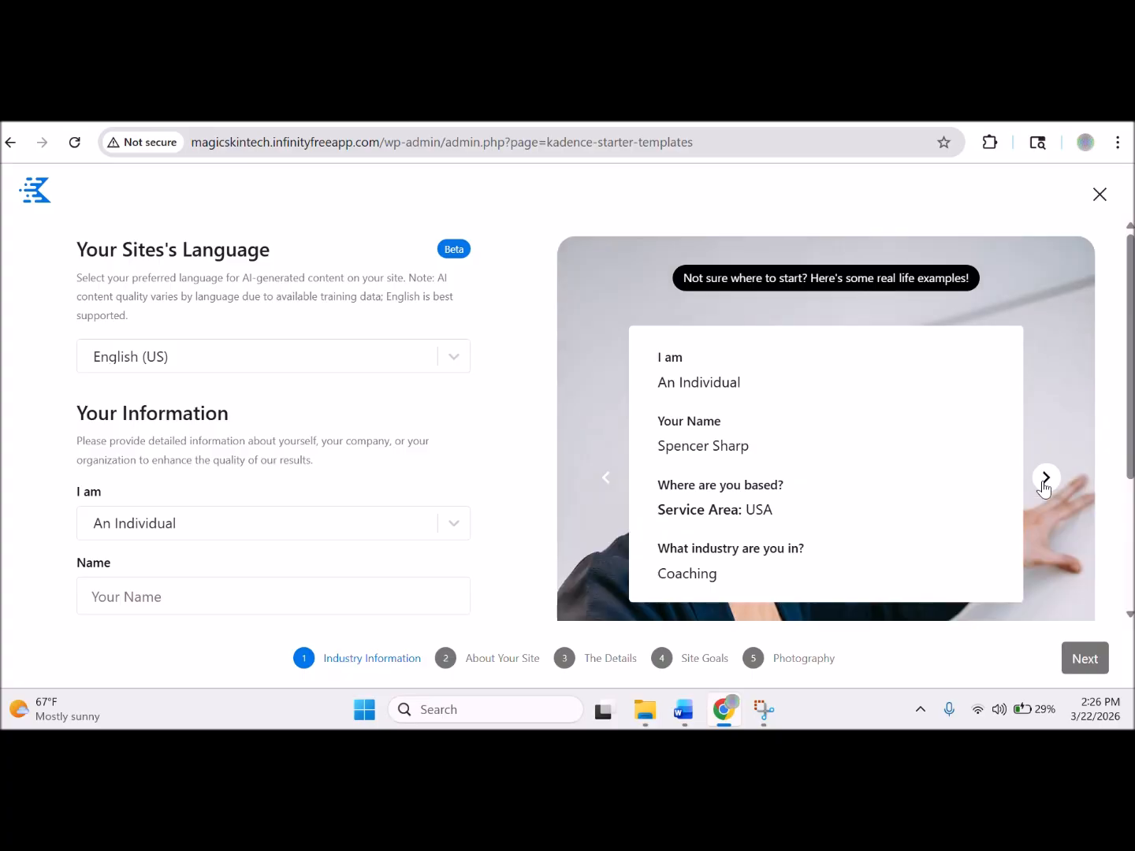
pyautogui.click(1044, 483)
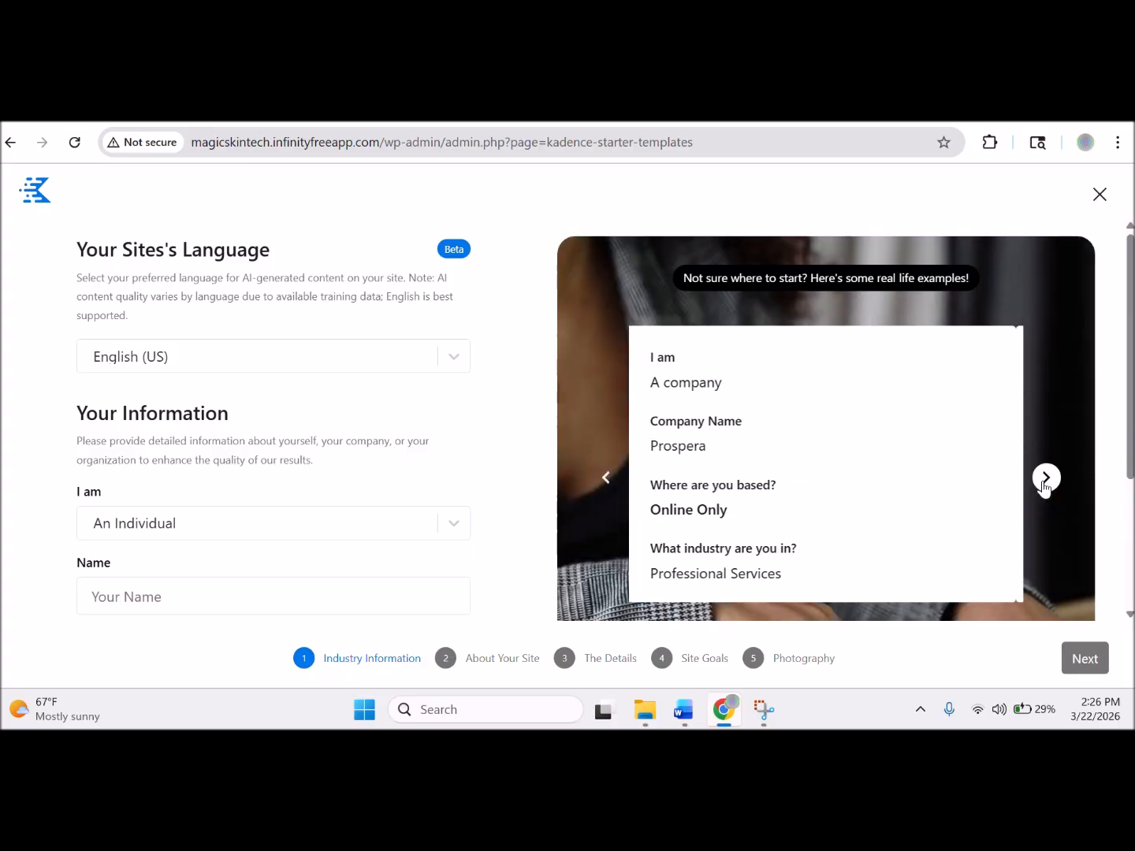
pyautogui.click(1046, 479)
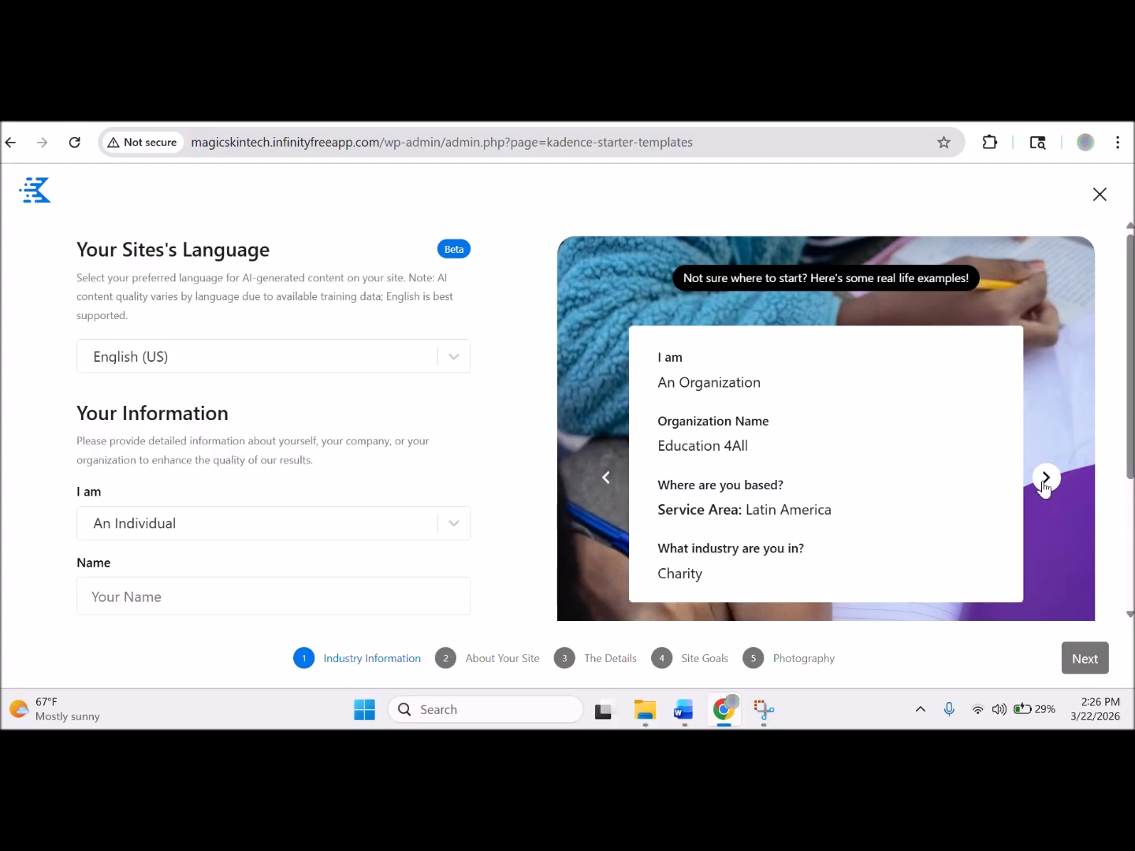
pyautogui.click(1045, 478)
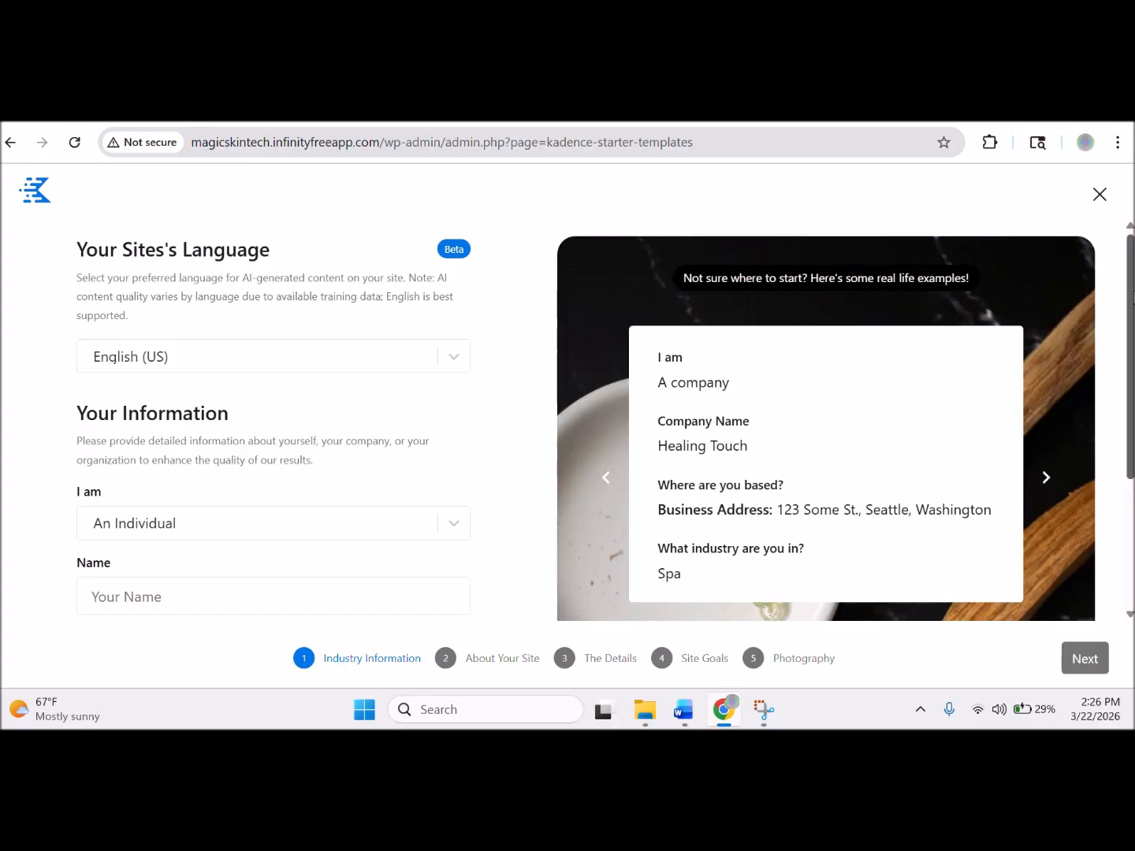
pyautogui.scroll(-3, 958, 413)
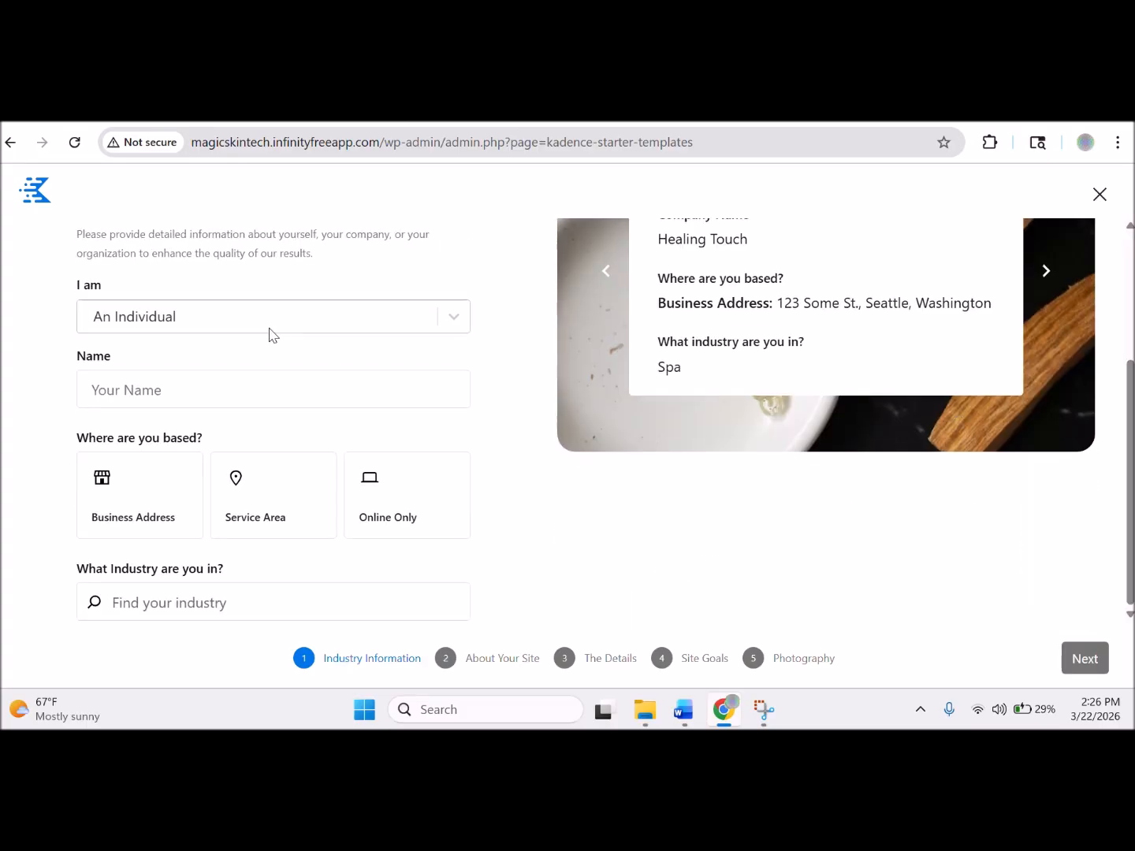
pyautogui.click(302, 326)
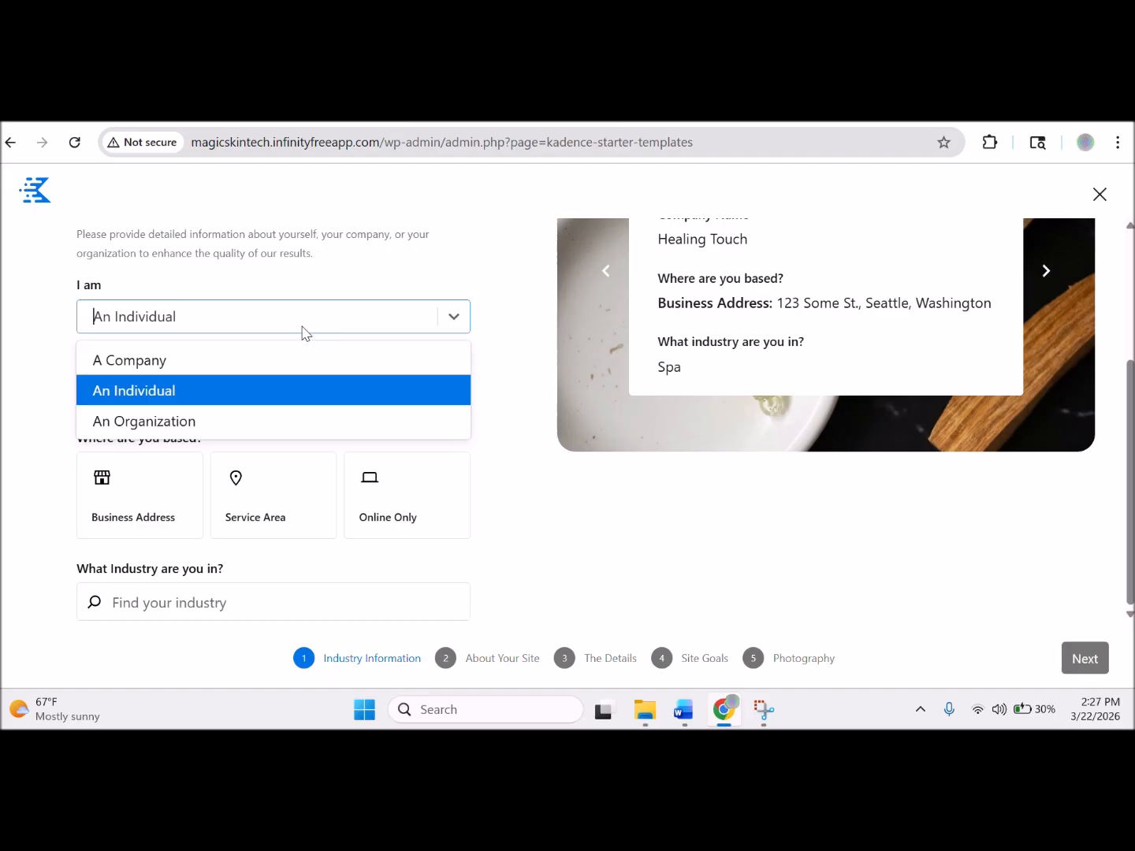
pyautogui.click(300, 394)
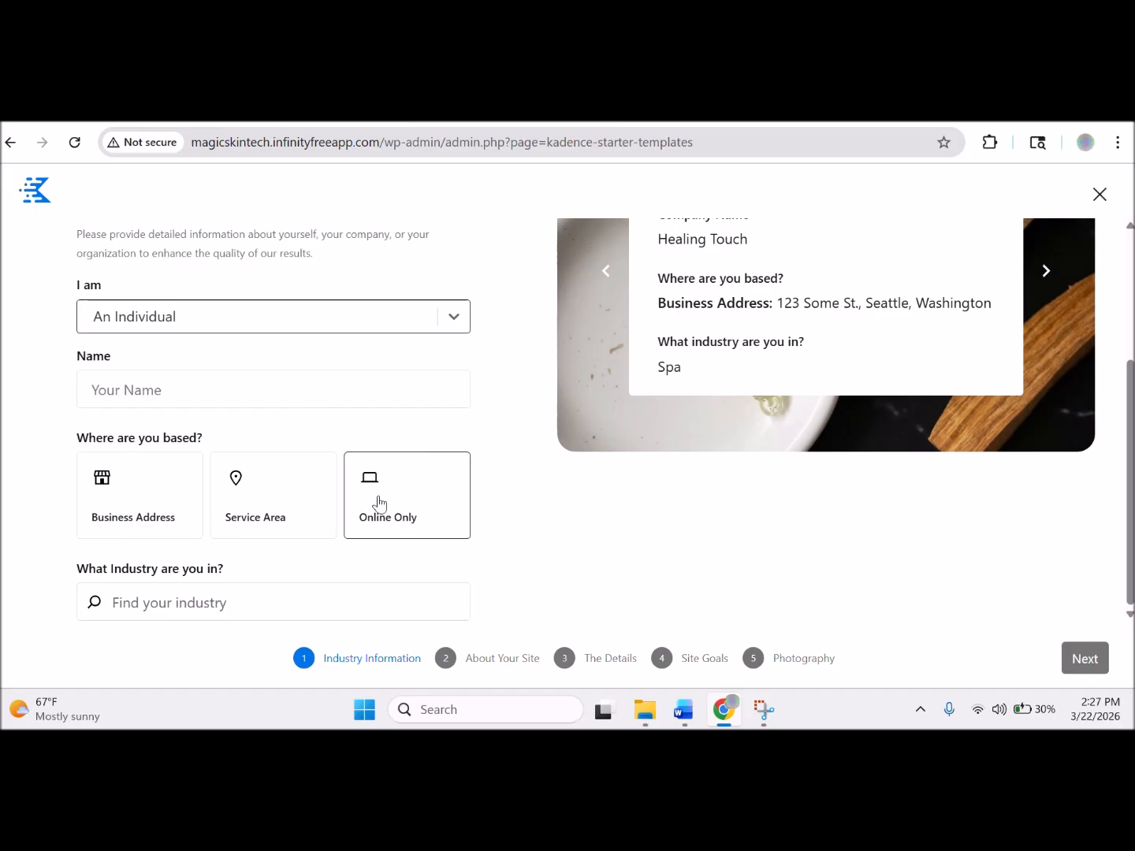
# Enter the name Magic Skin Tech, mark it Online Only, and pick Ecommerce Accessories Store.
pyautogui.click(198, 398)
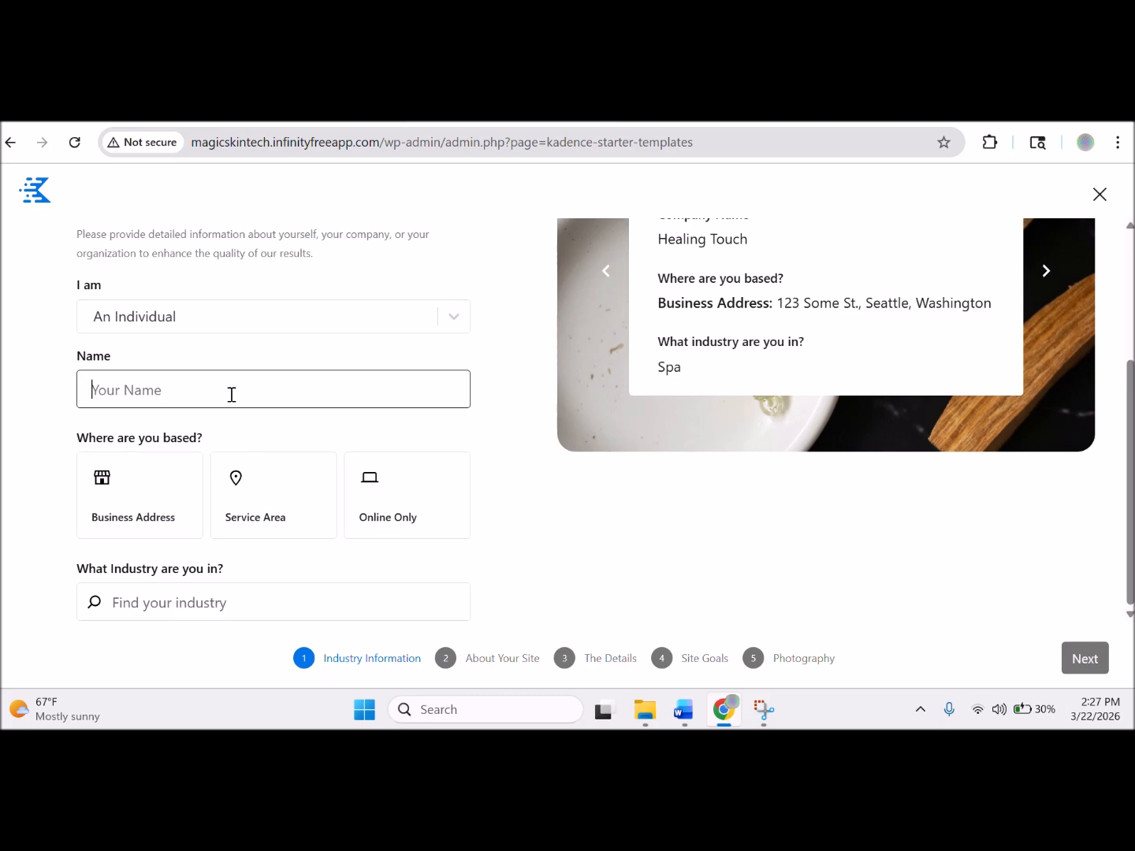
pyautogui.write('Magic Skin Tech')
pyautogui.click(418, 515)
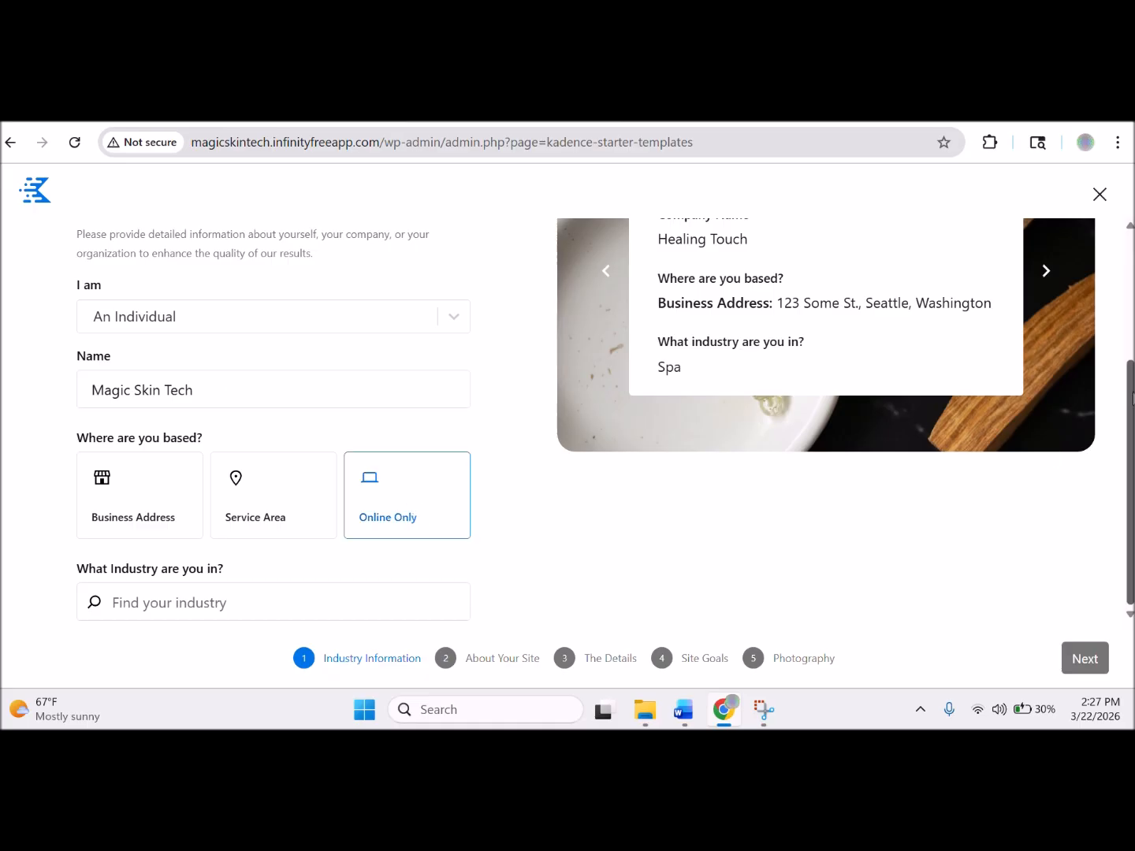
pyautogui.click(206, 613)
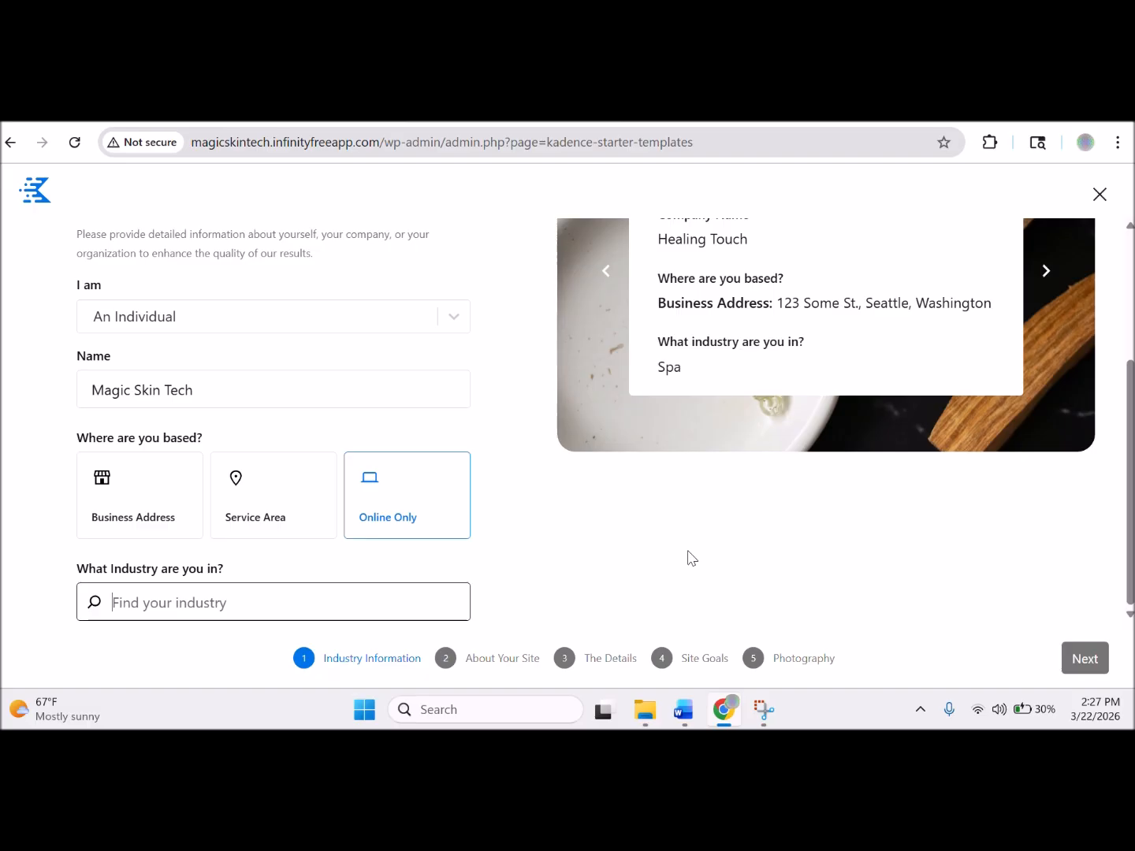
pyautogui.write('accessories')
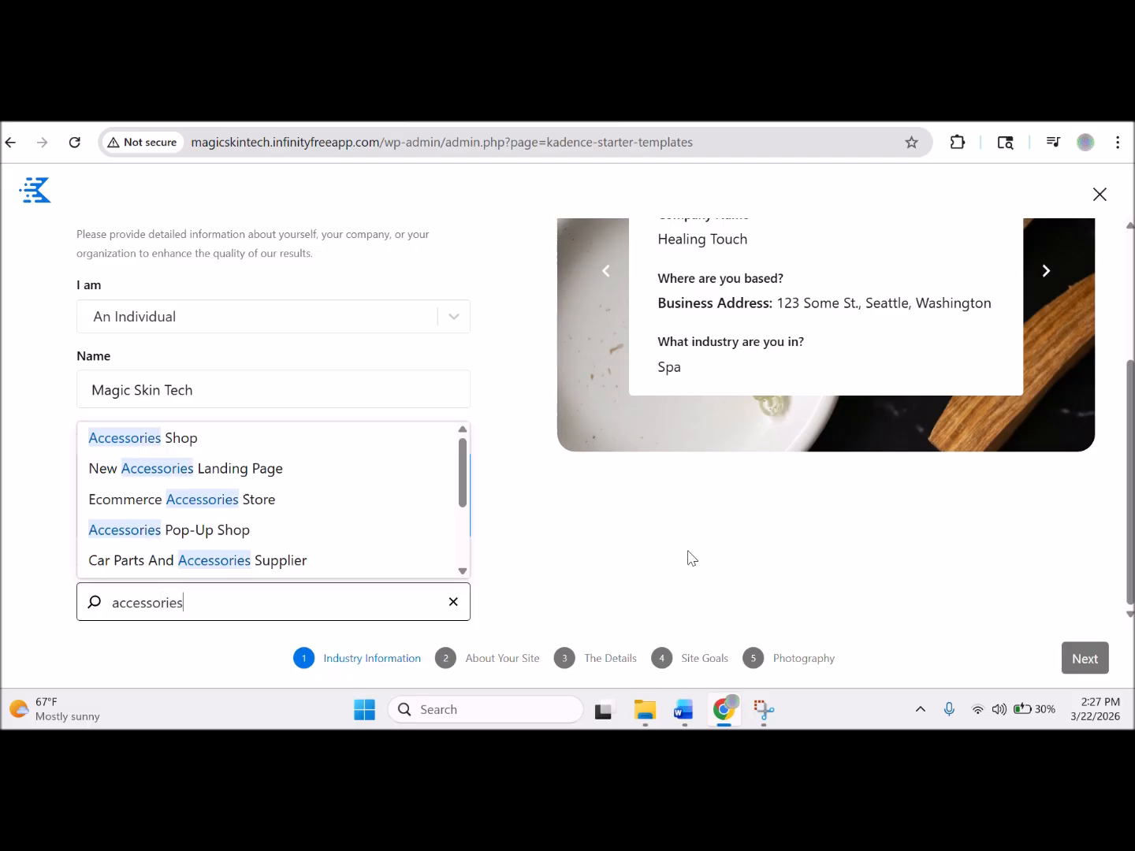
pyautogui.click(322, 508)
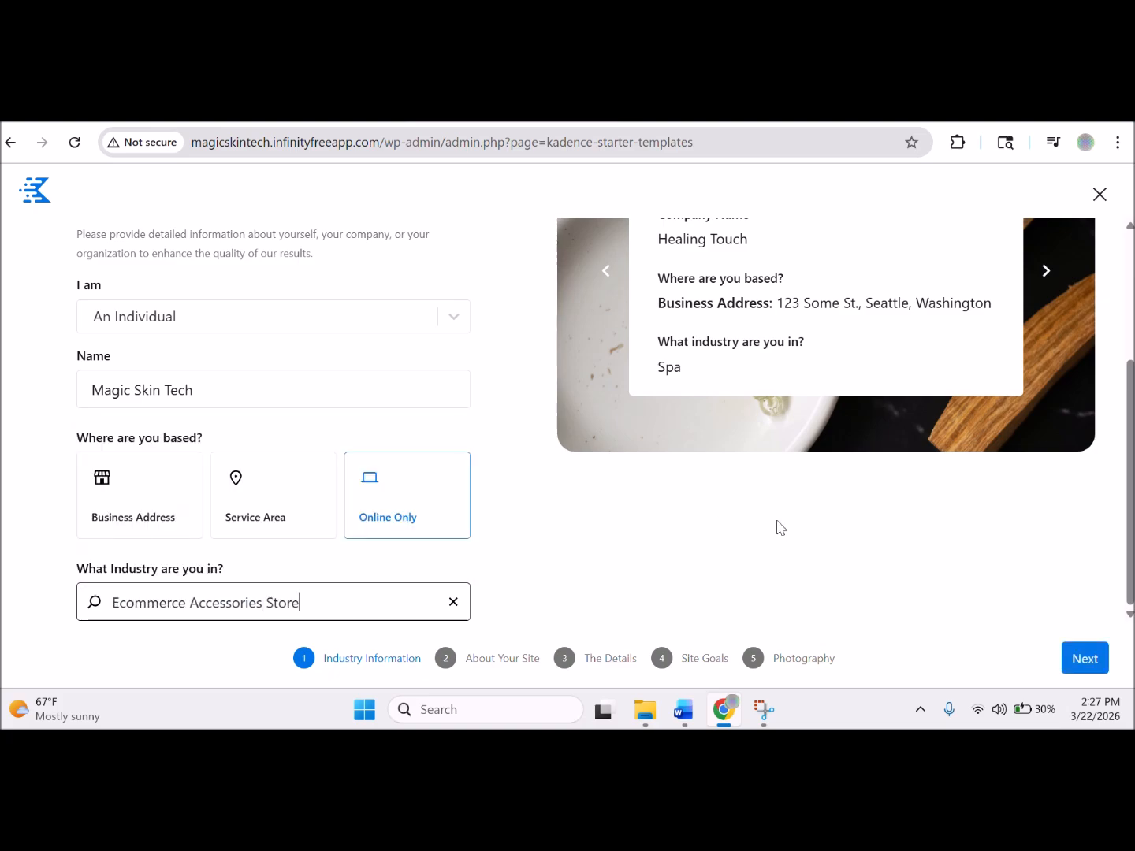
pyautogui.click(1088, 659)
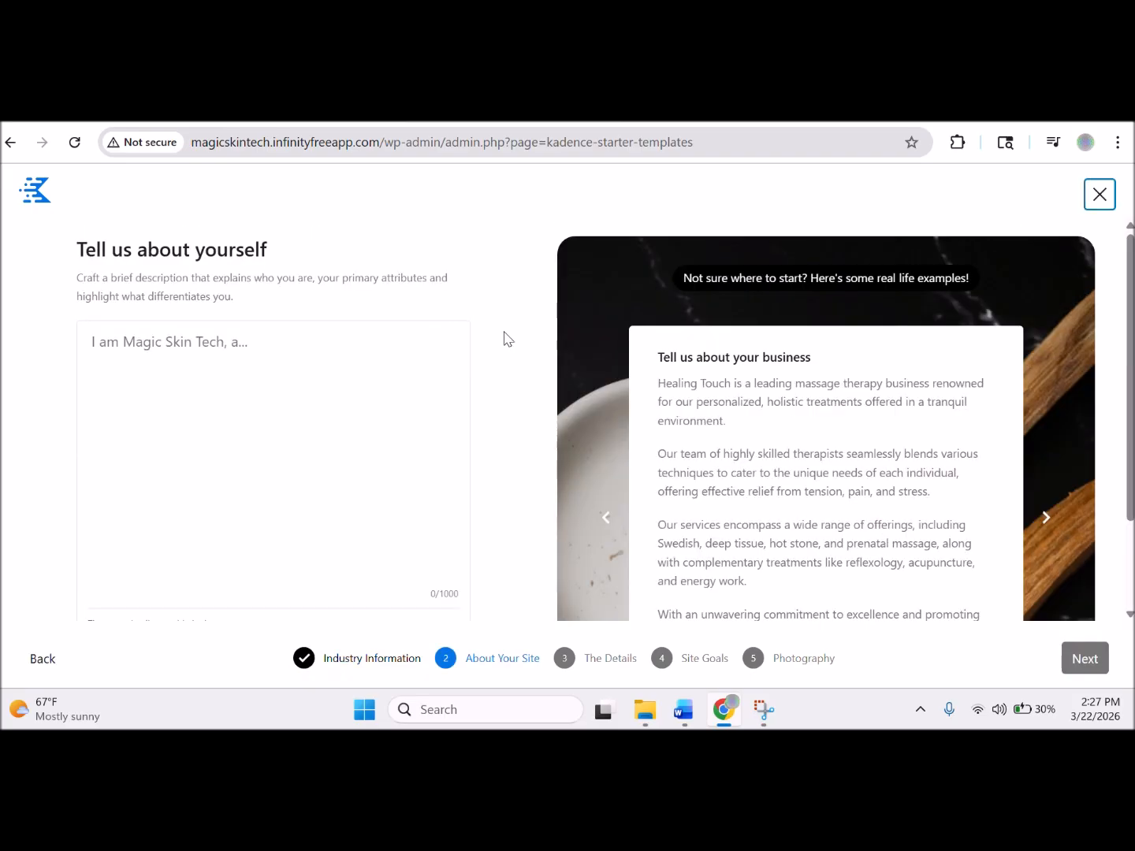
# Describe Magic Skin Tech as an e-commerce store selling high-tech beauty accessories to techies.
pyautogui.click(279, 349)
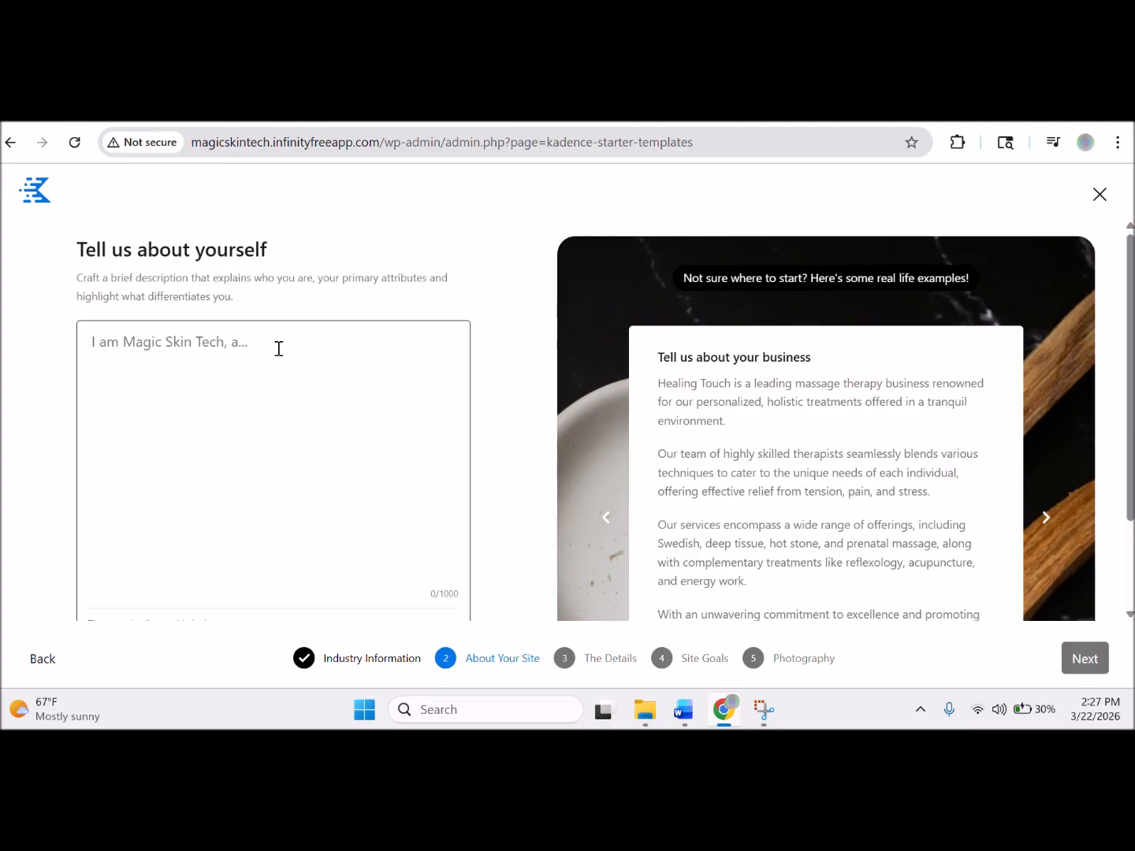
pyautogui.write('I am Magic Skin Tech, an E-Commerce accessories store.')
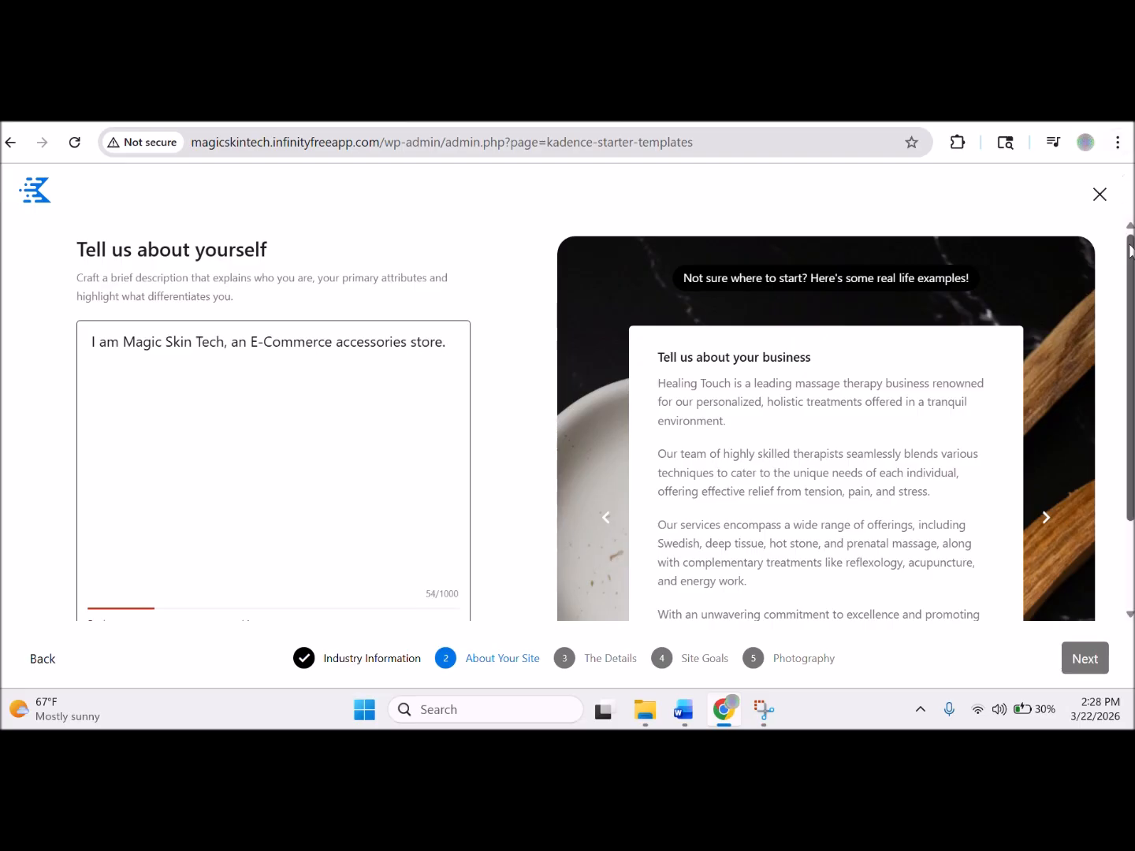
pyautogui.scroll(-2, 1002, 376)
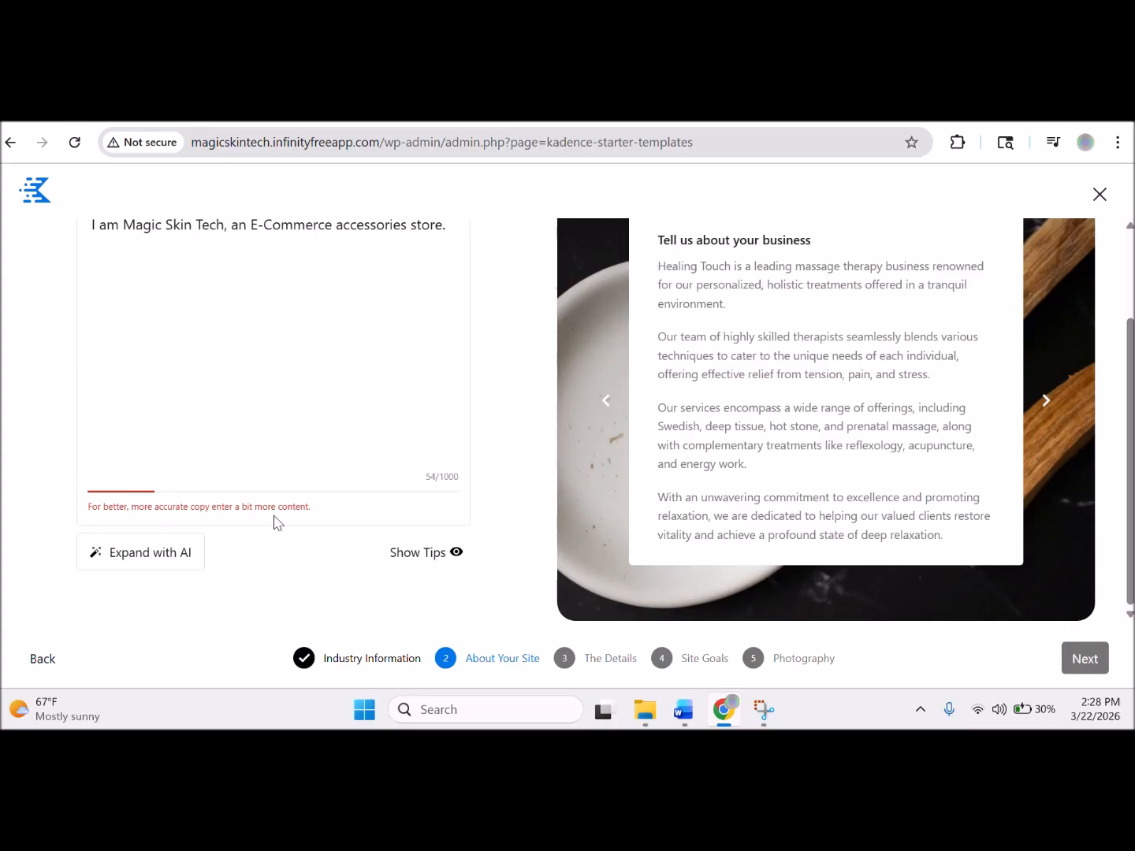
pyautogui.click(451, 228)
pyautogui.scroll(1, 464, 260)
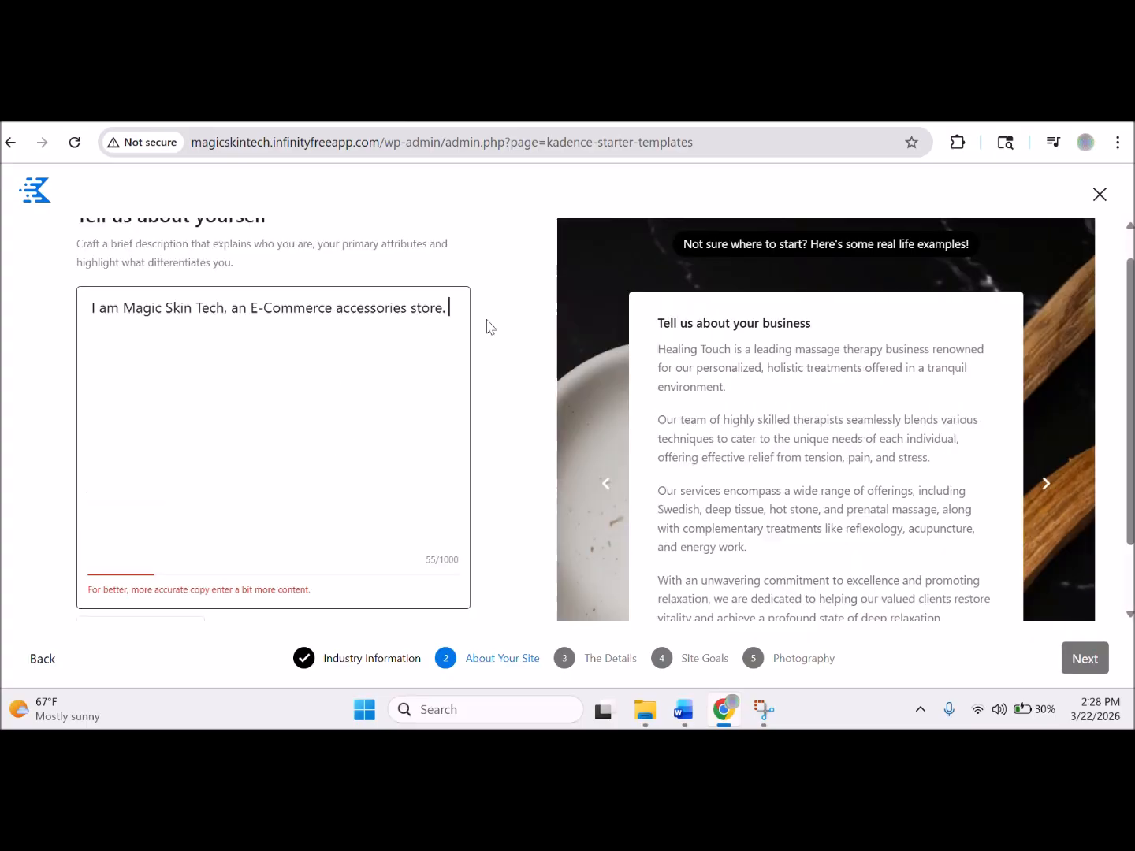
pyautogui.write('I sell techno')
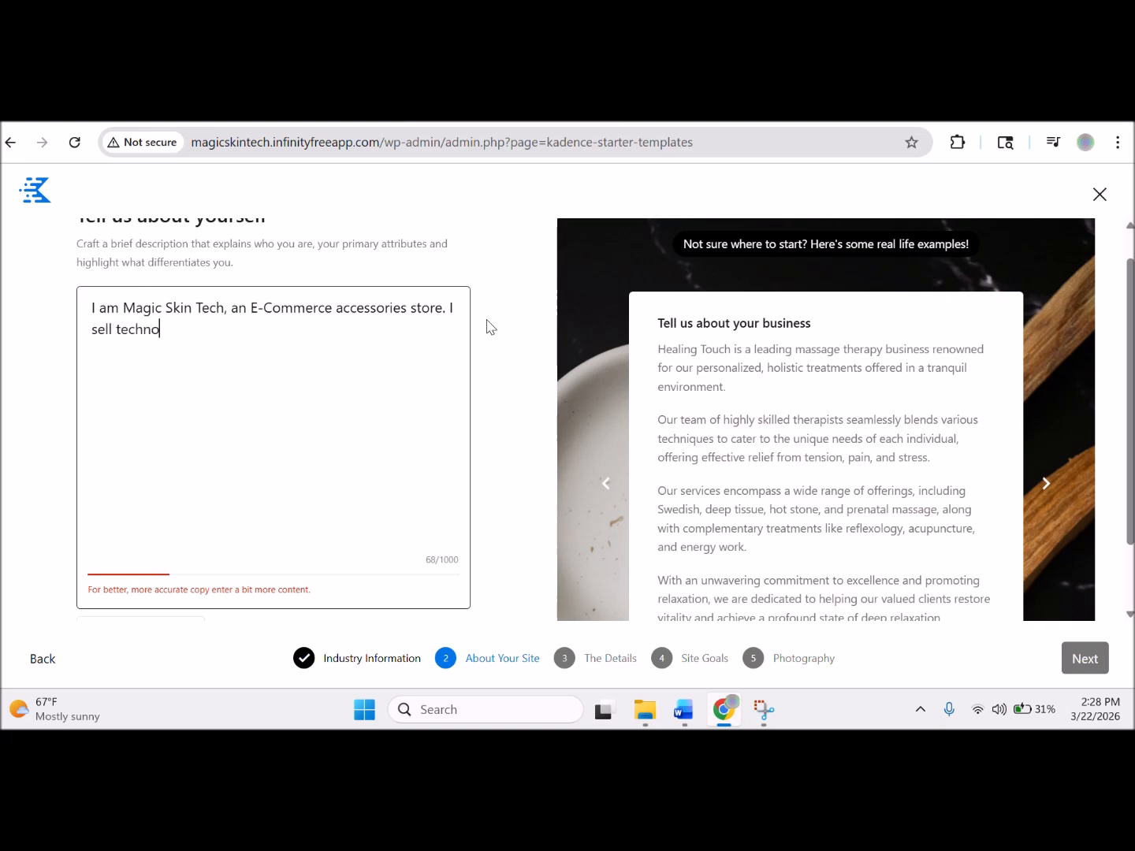
pyautogui.write('logically advanced ')
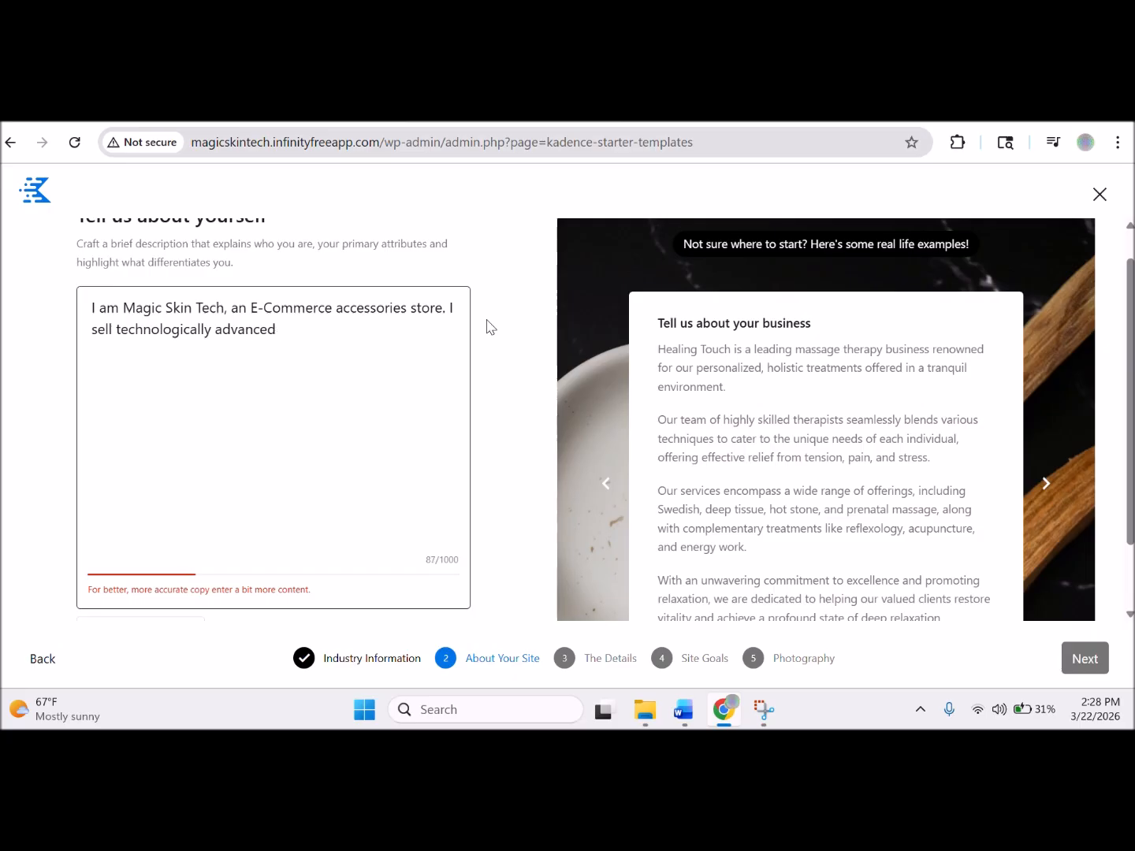
pyautogui.write(' beauty accessories for techies who ')
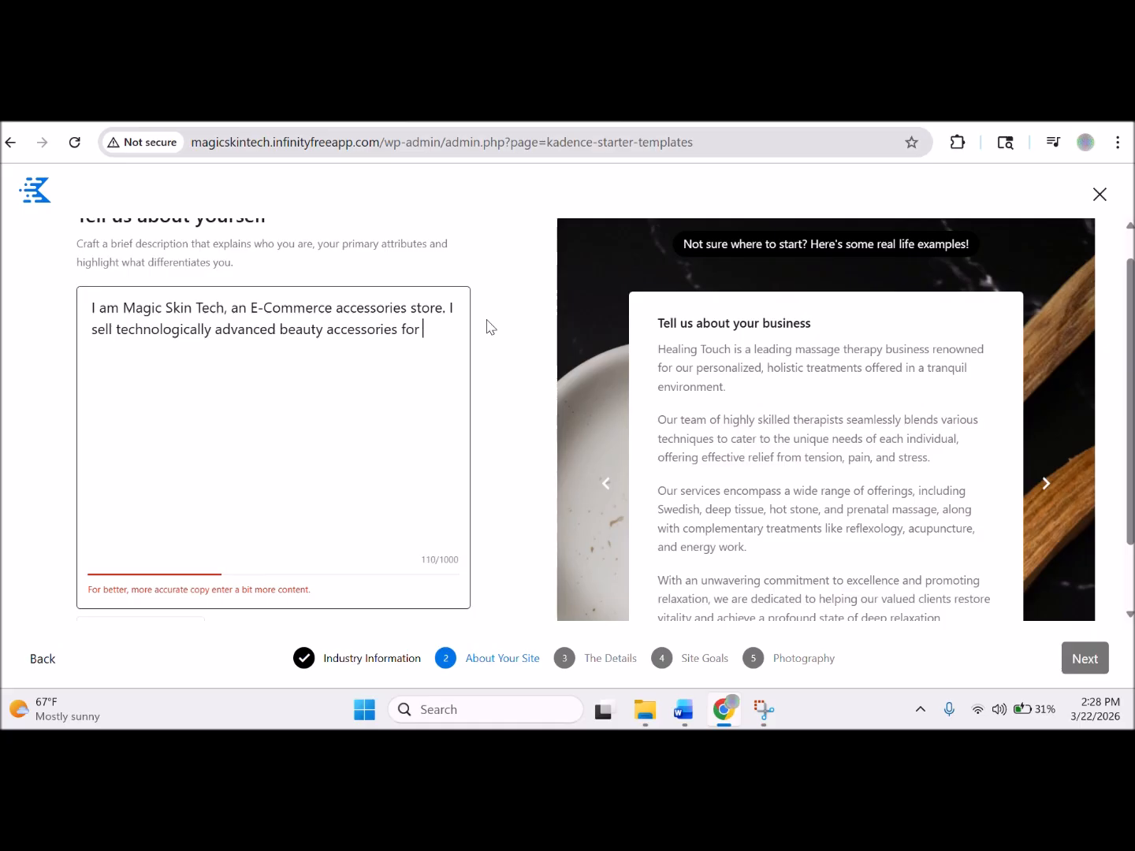
pyautogui.write('wan')
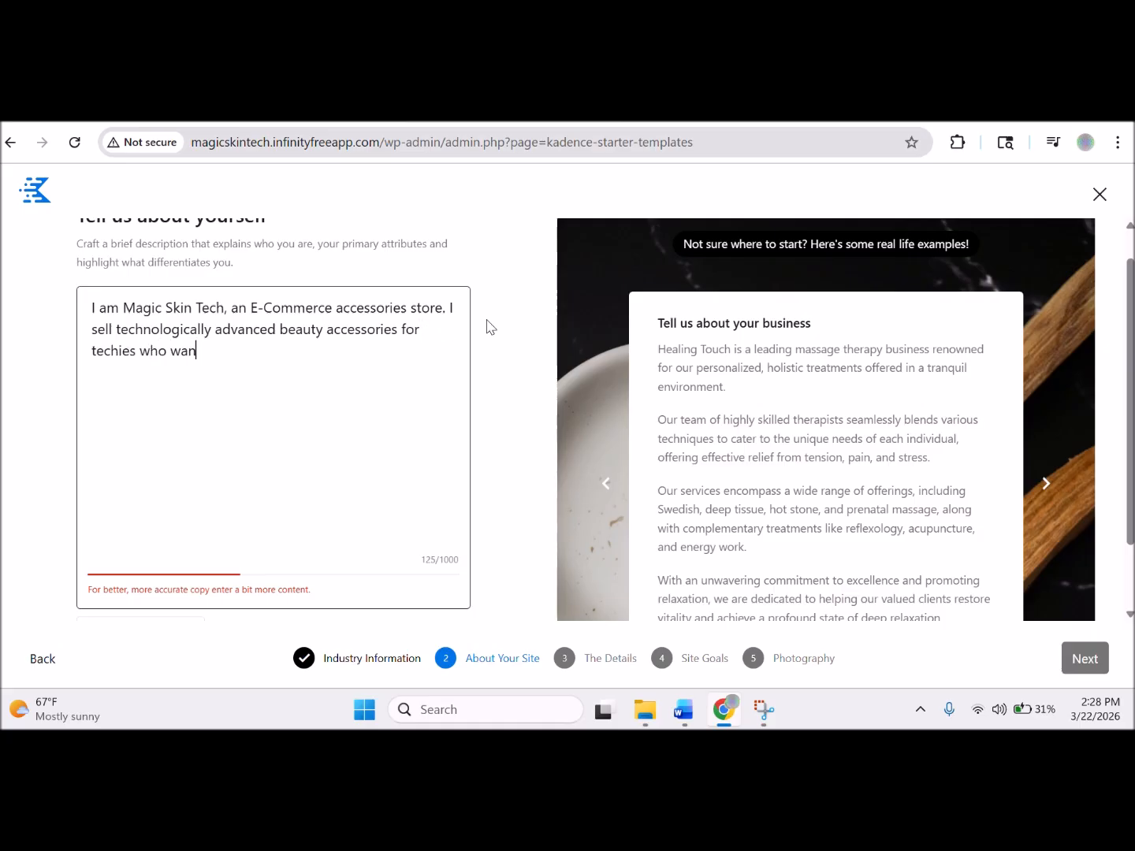
pyautogui.write('t to style and ')
pyautogui.write('show off their bling a')
pyautogui.write('t Comic')
pyautogui.write('on and Anime')
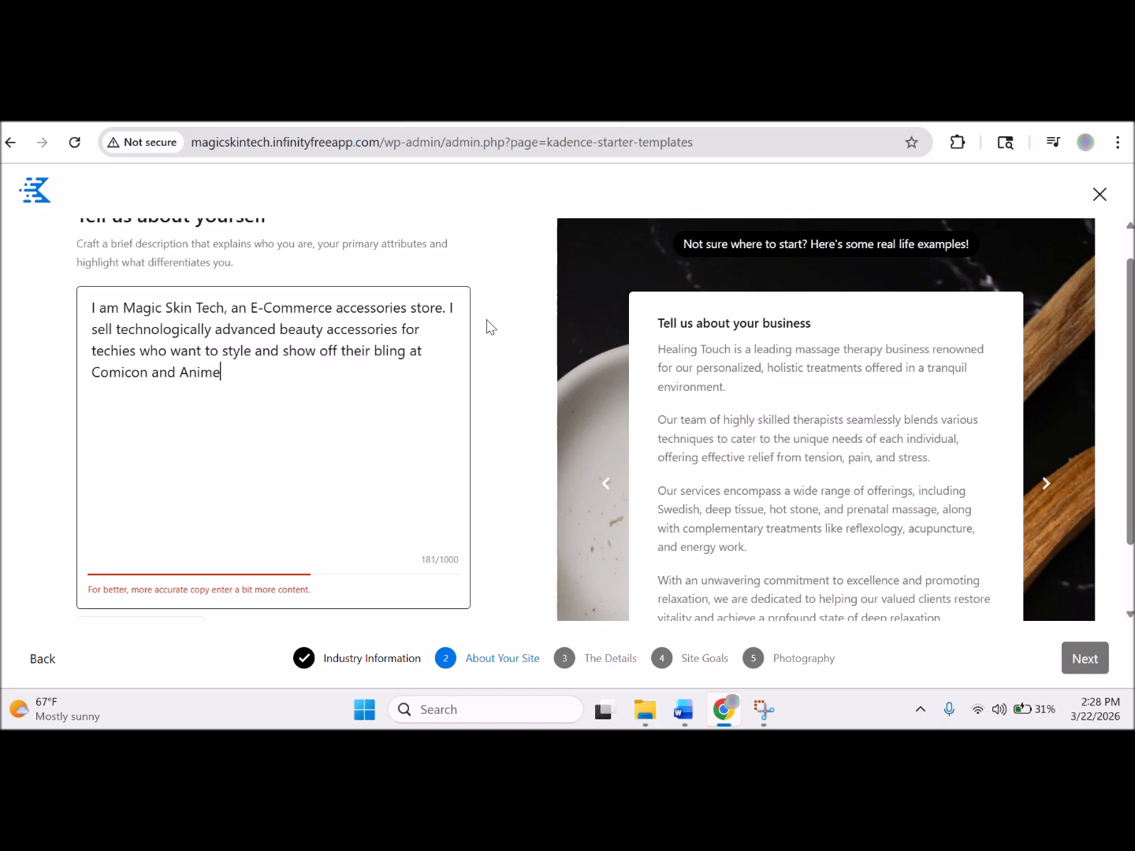
pyautogui.write(' Expo.')
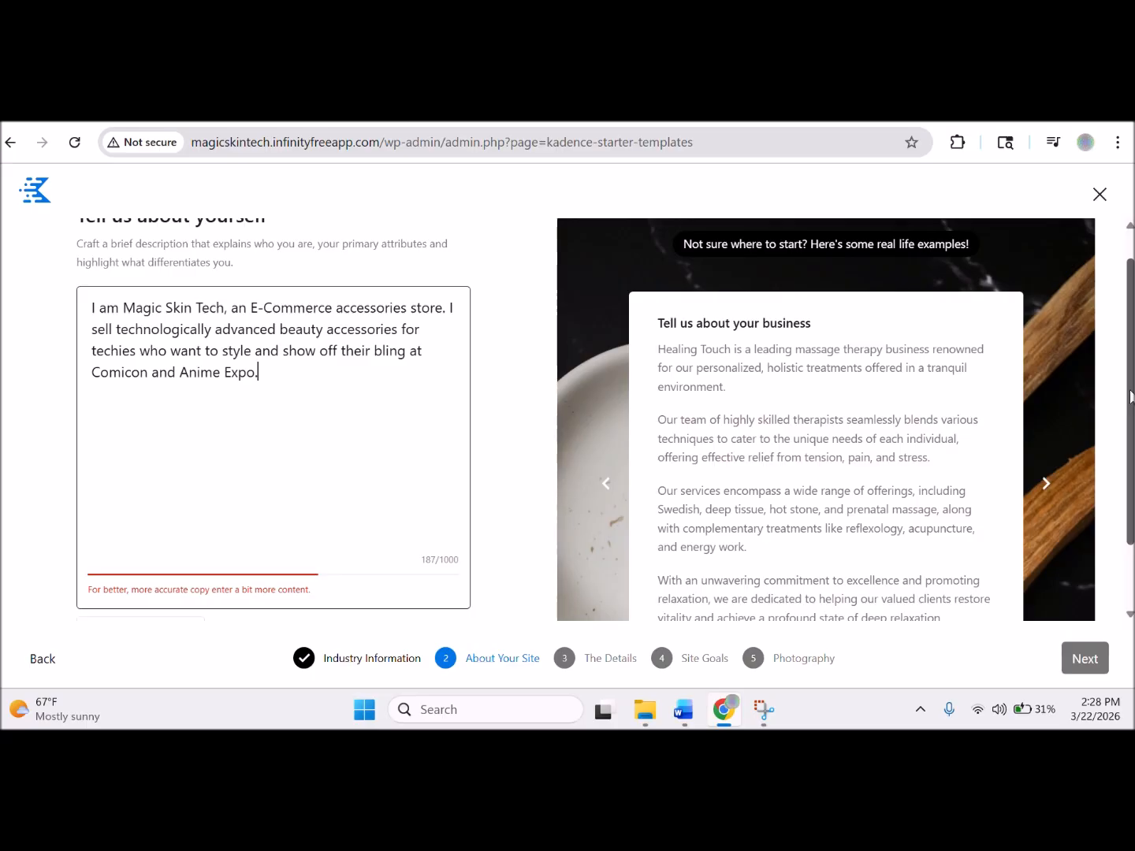
pyautogui.scroll(-1, 1004, 588)
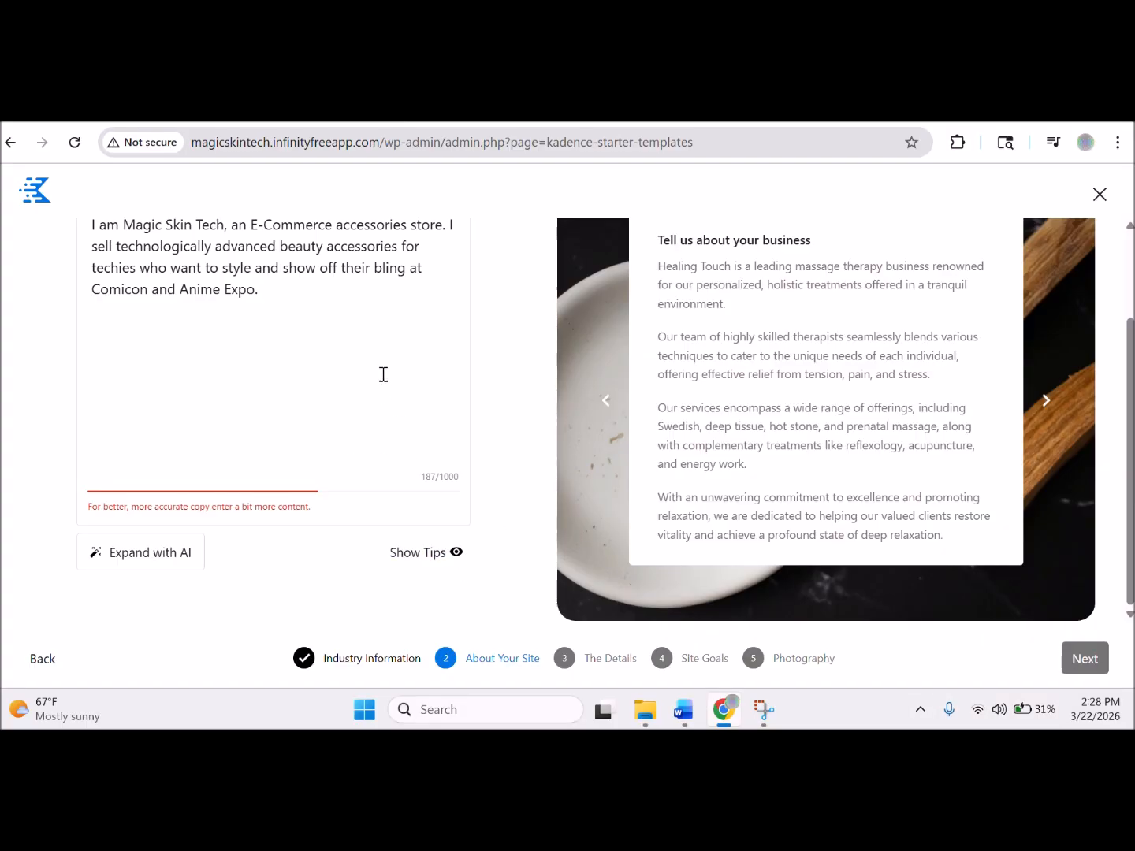
# Append the LED-lit leather belt sentences, completing a 333-character description, and continue to The Details.
pyautogui.click(314, 299)
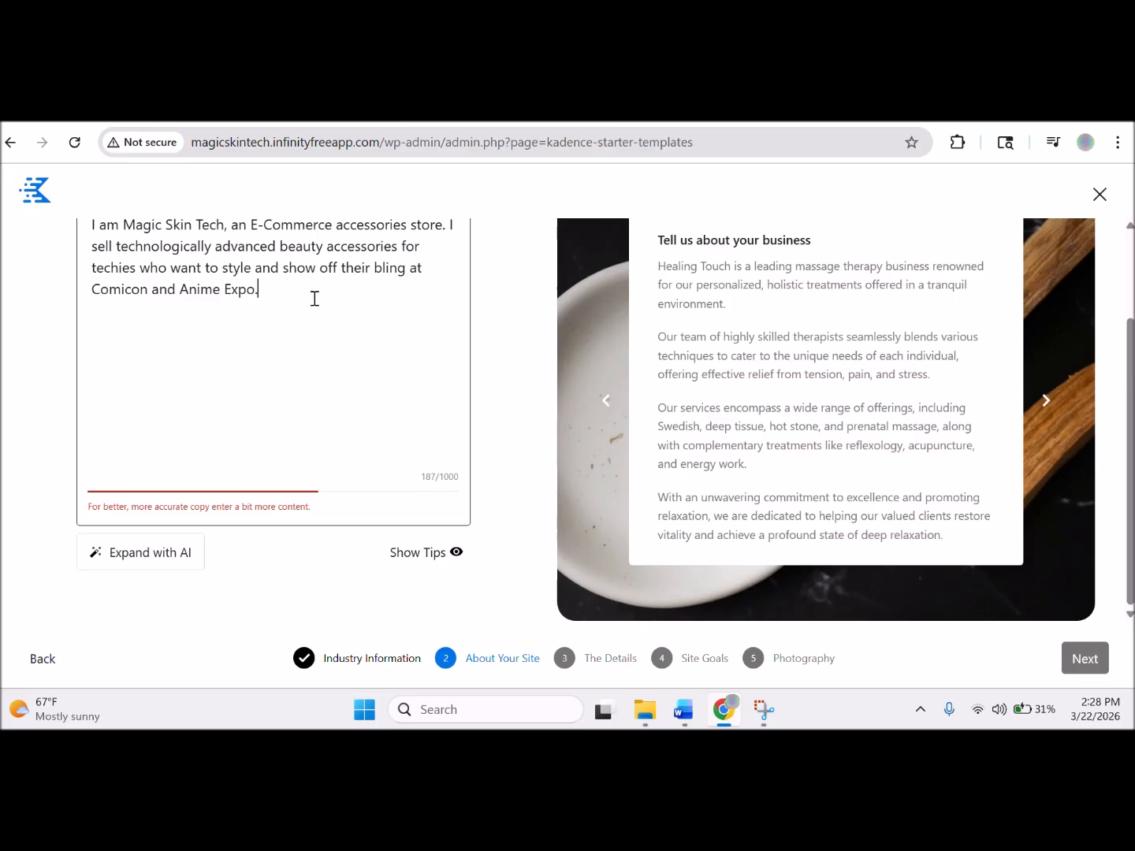
pyautogui.scroll(1, 316, 299)
pyautogui.write('I like ')
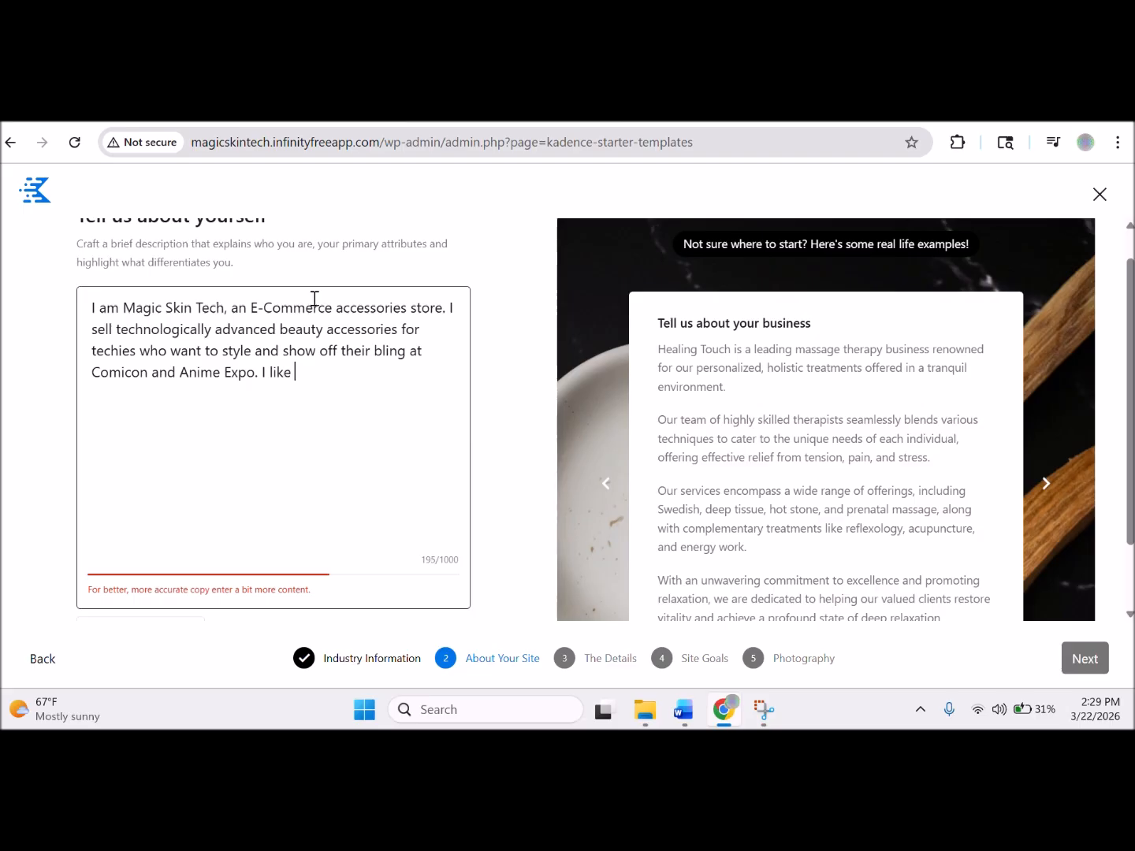
pyautogui.write('to solder LED lights to leather belts. This')
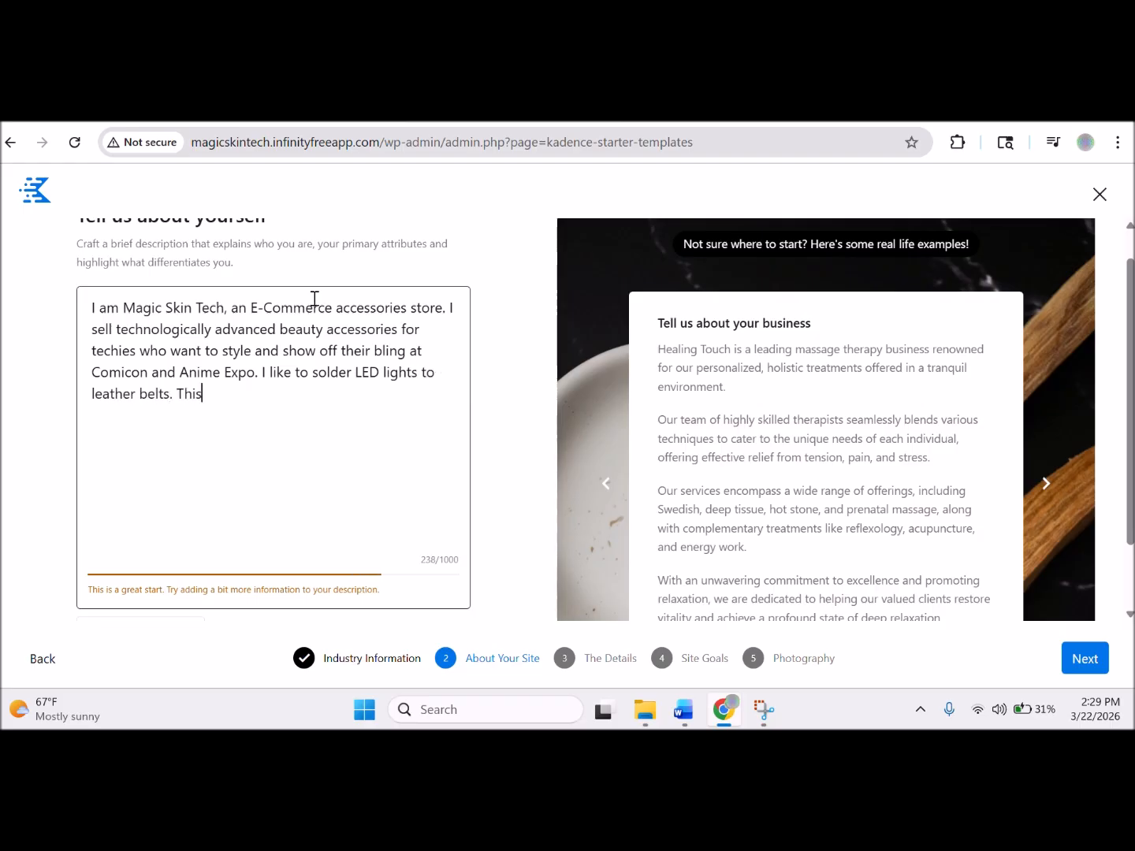
pyautogui.write(' helps to be found in a rave or')
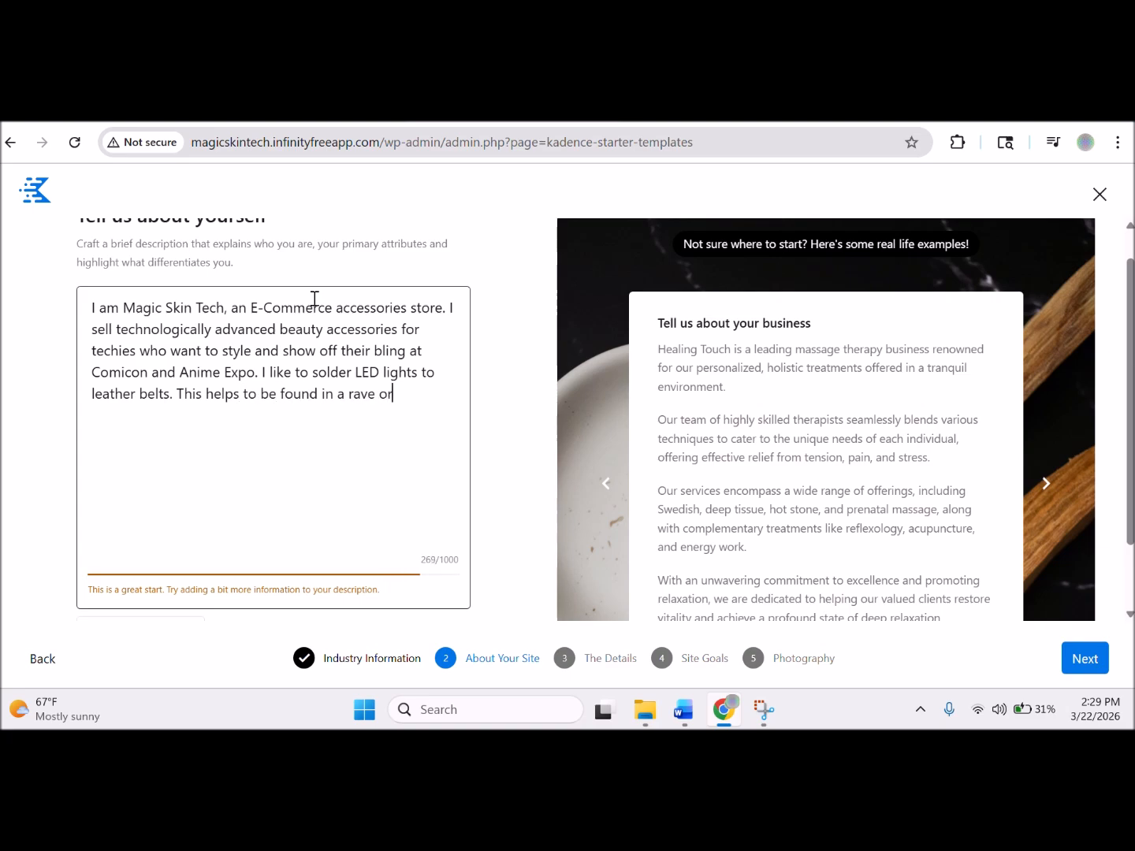
pyautogui.write(' snowboarding en')
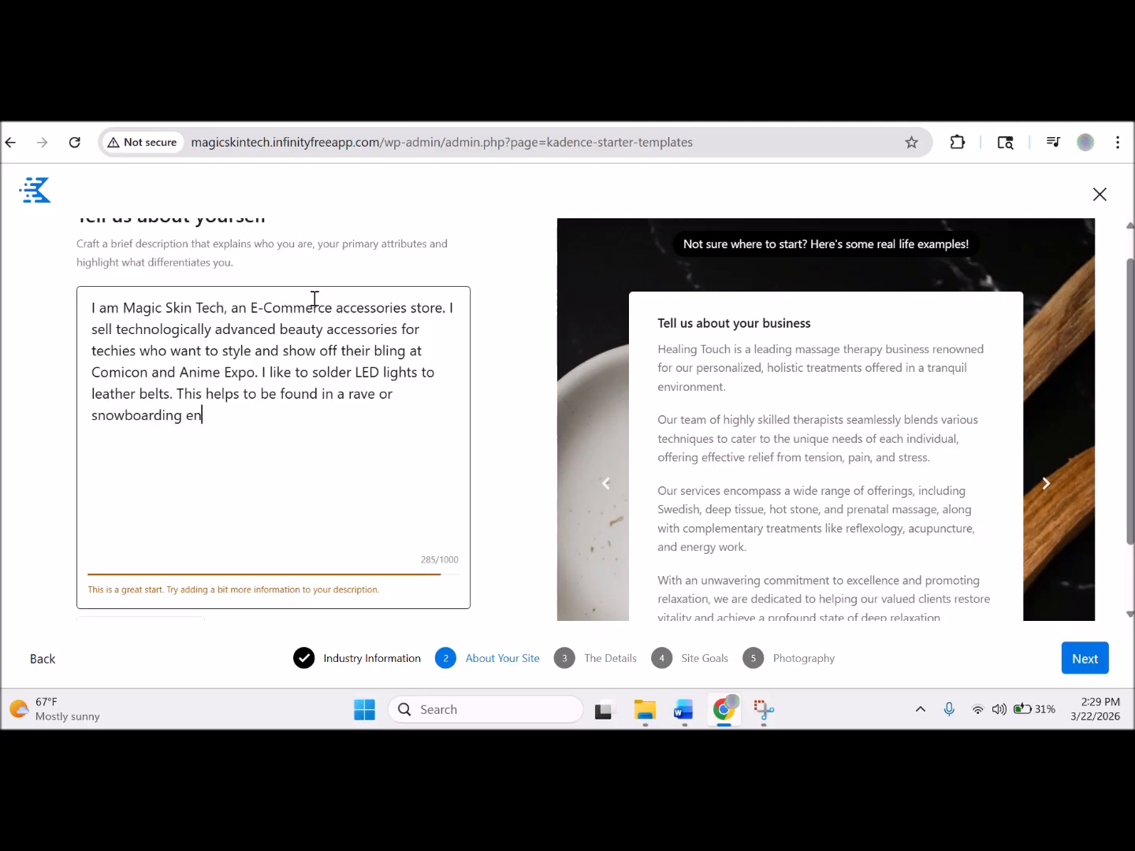
pyautogui.write('vironment when I ')
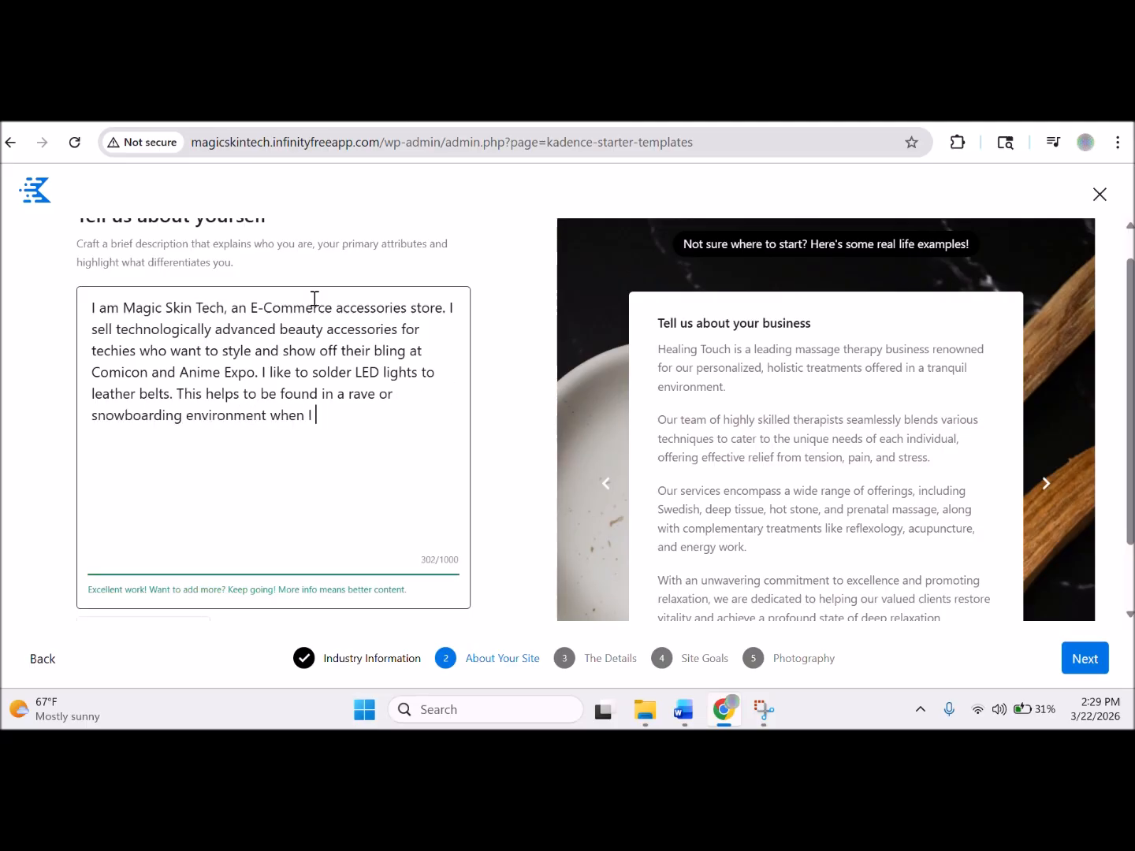
pyautogui.write('am out with friends and family.')
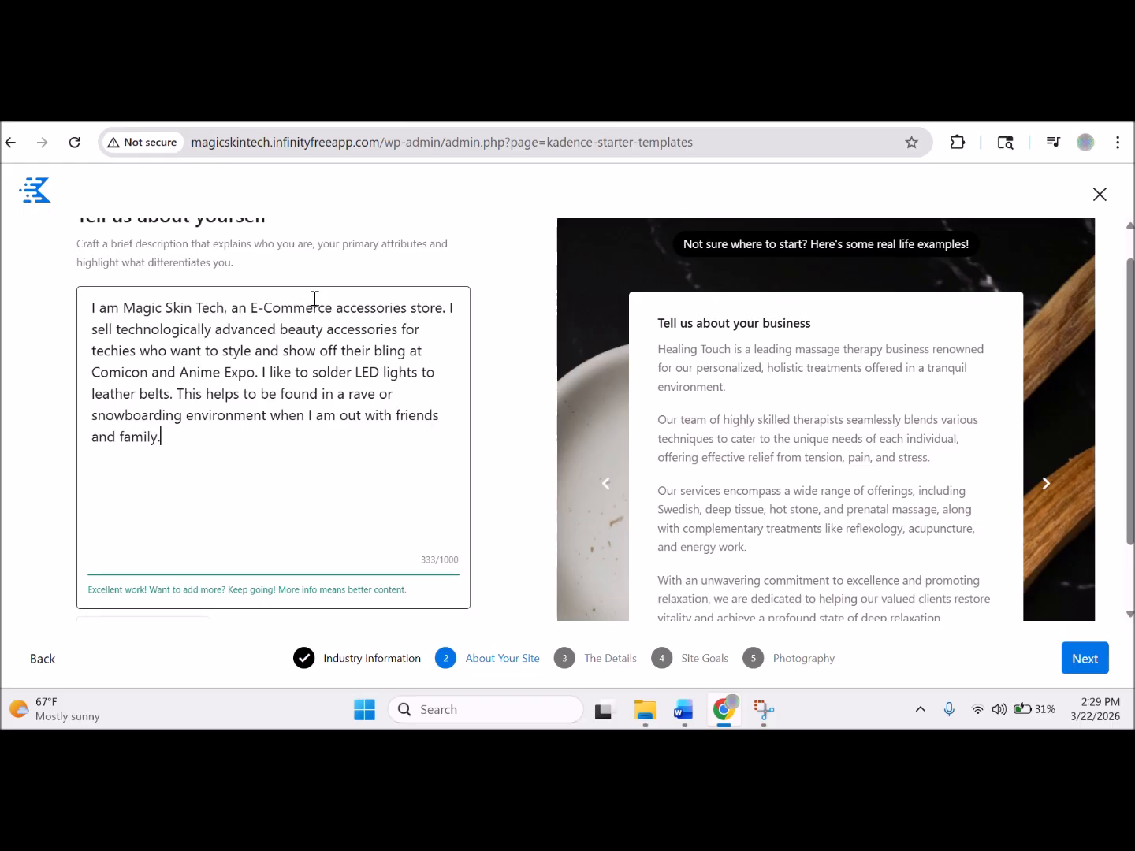
pyautogui.click(1091, 666)
pyautogui.click(1090, 666)
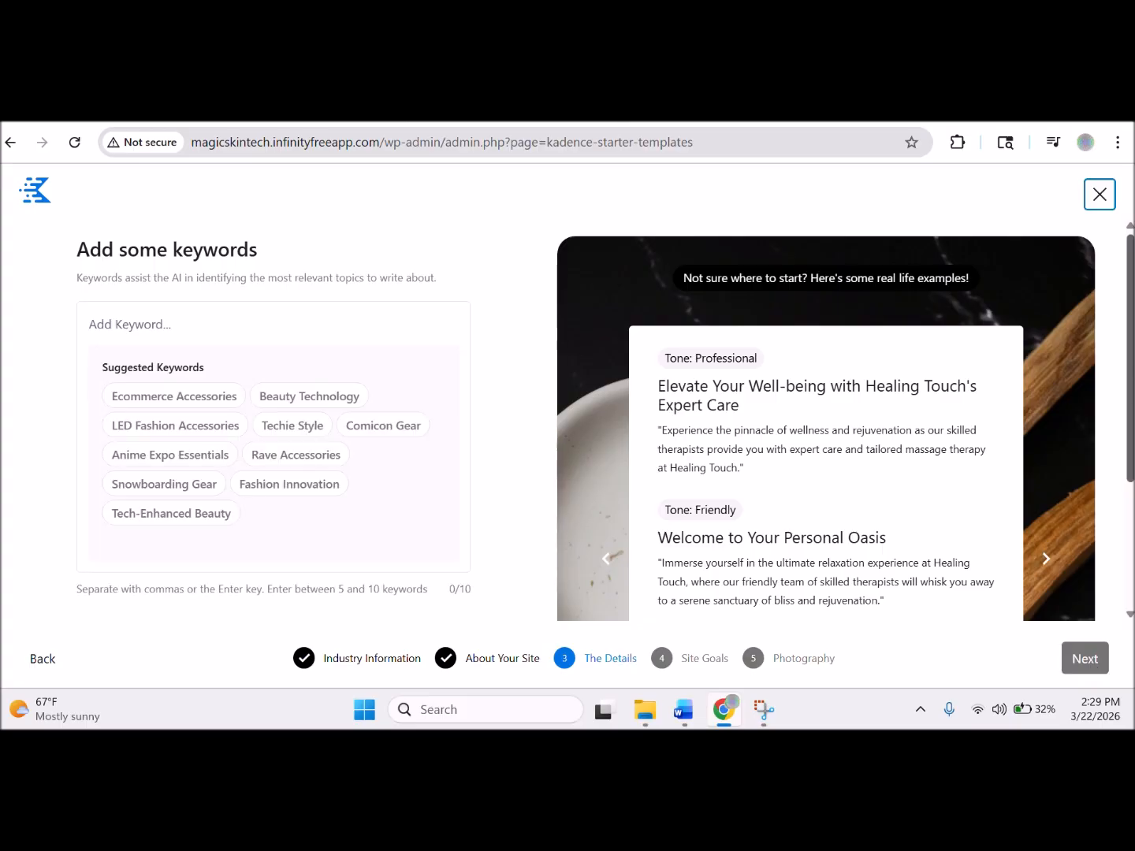
# Add keywords Ecommerce Accessories, Beauty Technology, Techie Style, LED Fashion Accessories, Snowboarding Gear, Tech-Enhanced Beauty.
pyautogui.scroll(-1, 567, 426)
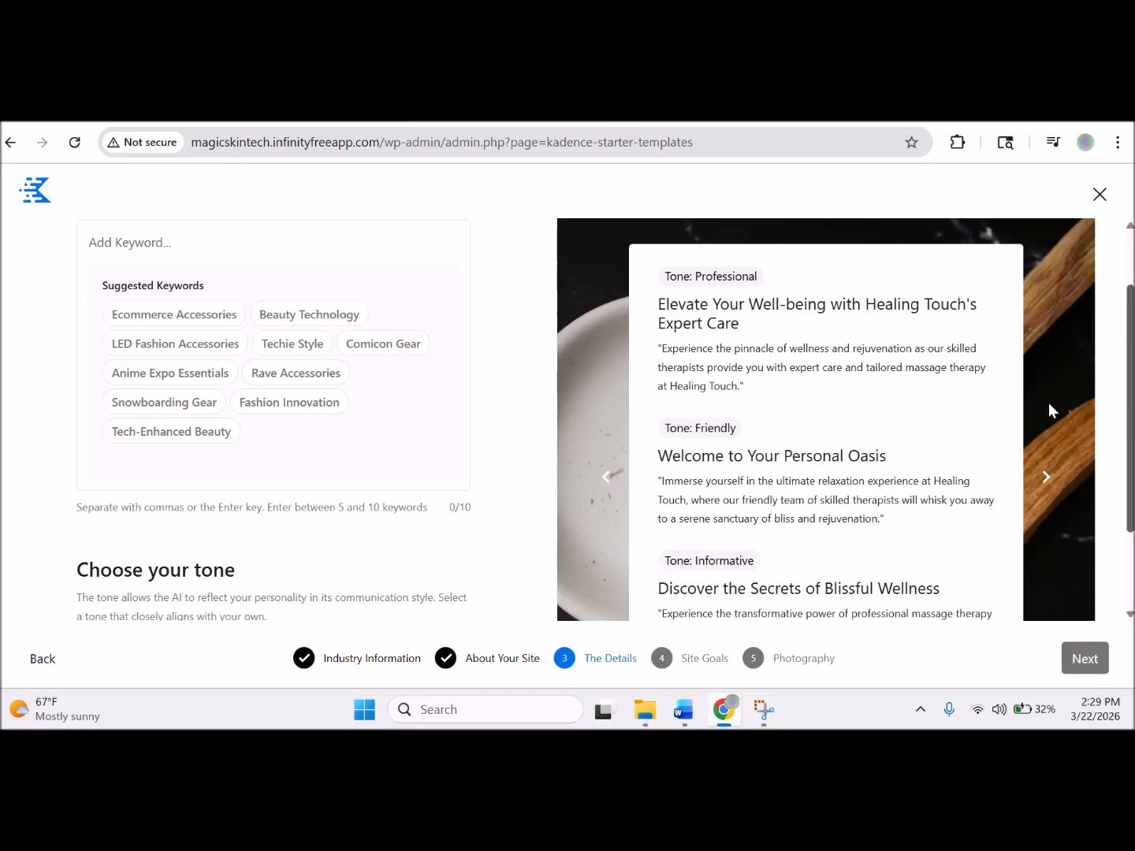
pyautogui.click(202, 319)
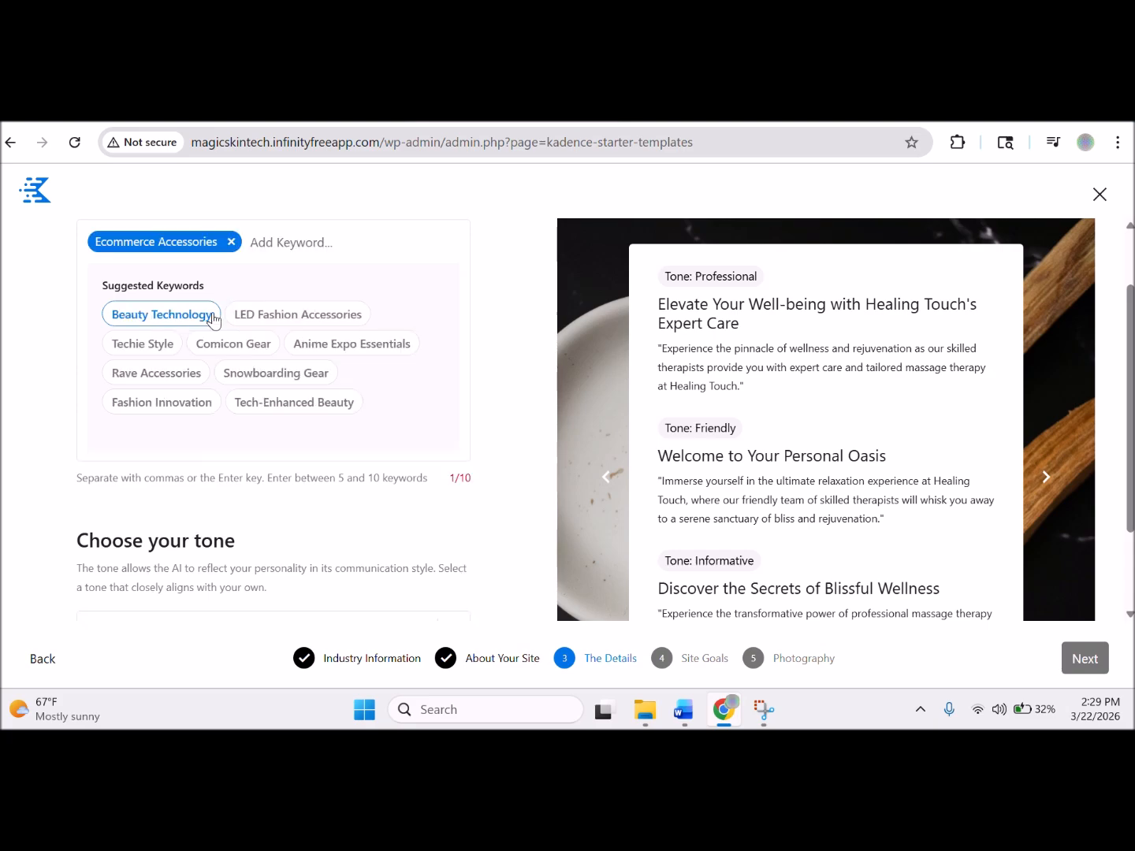
pyautogui.click(189, 315)
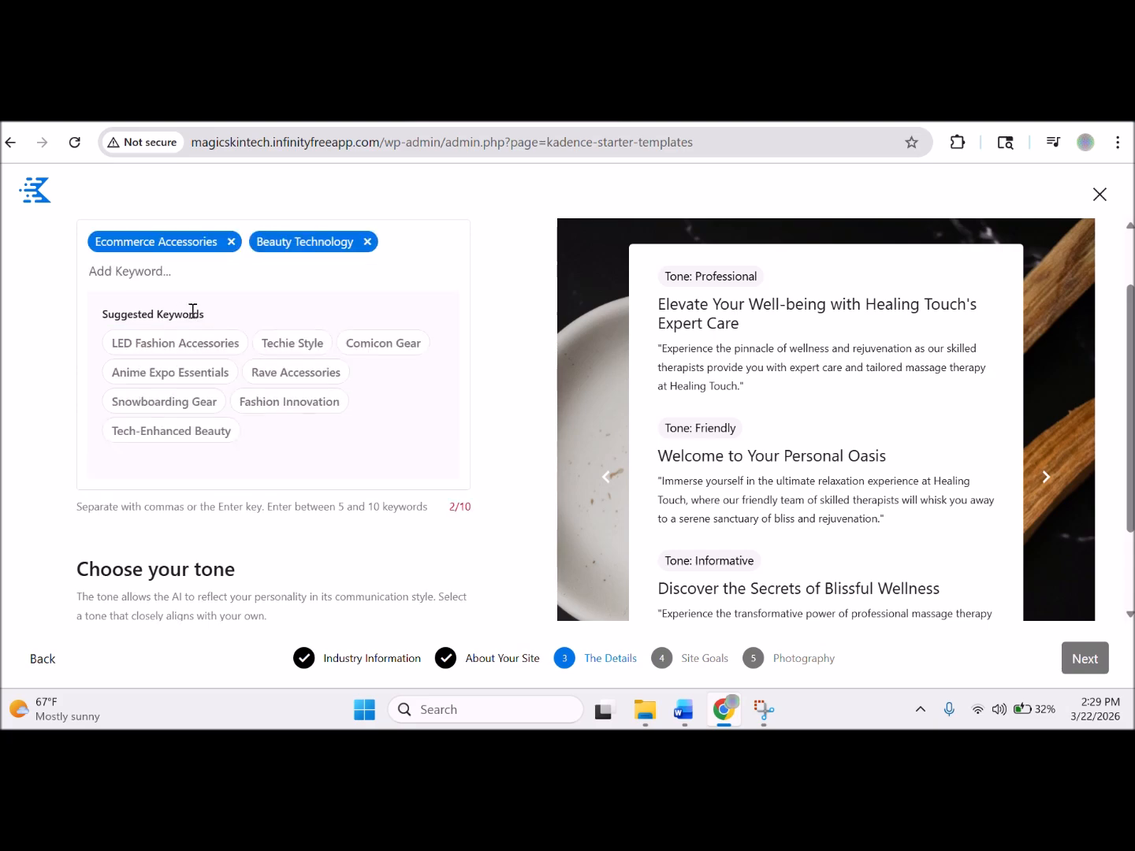
pyautogui.click(307, 346)
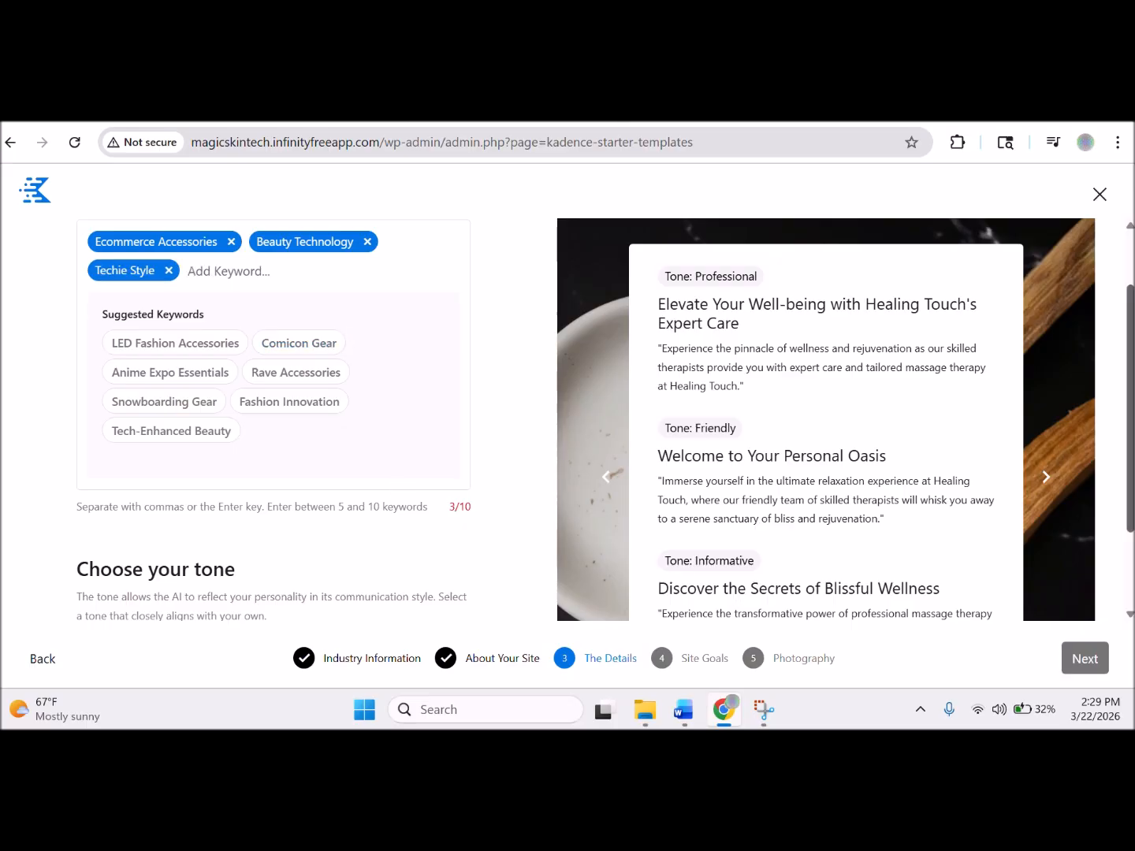
pyautogui.moveTo(1130, 398); pyautogui.dragTo(1130, 394)
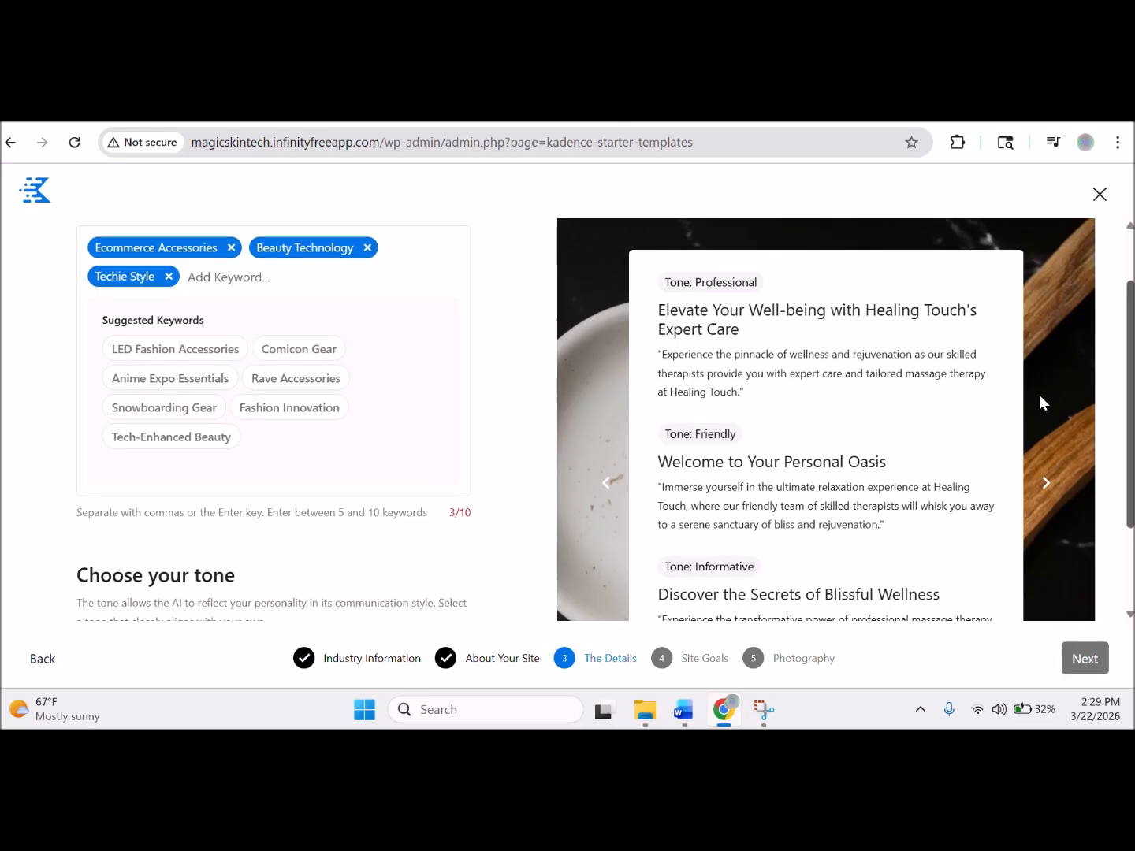
pyautogui.click(197, 347)
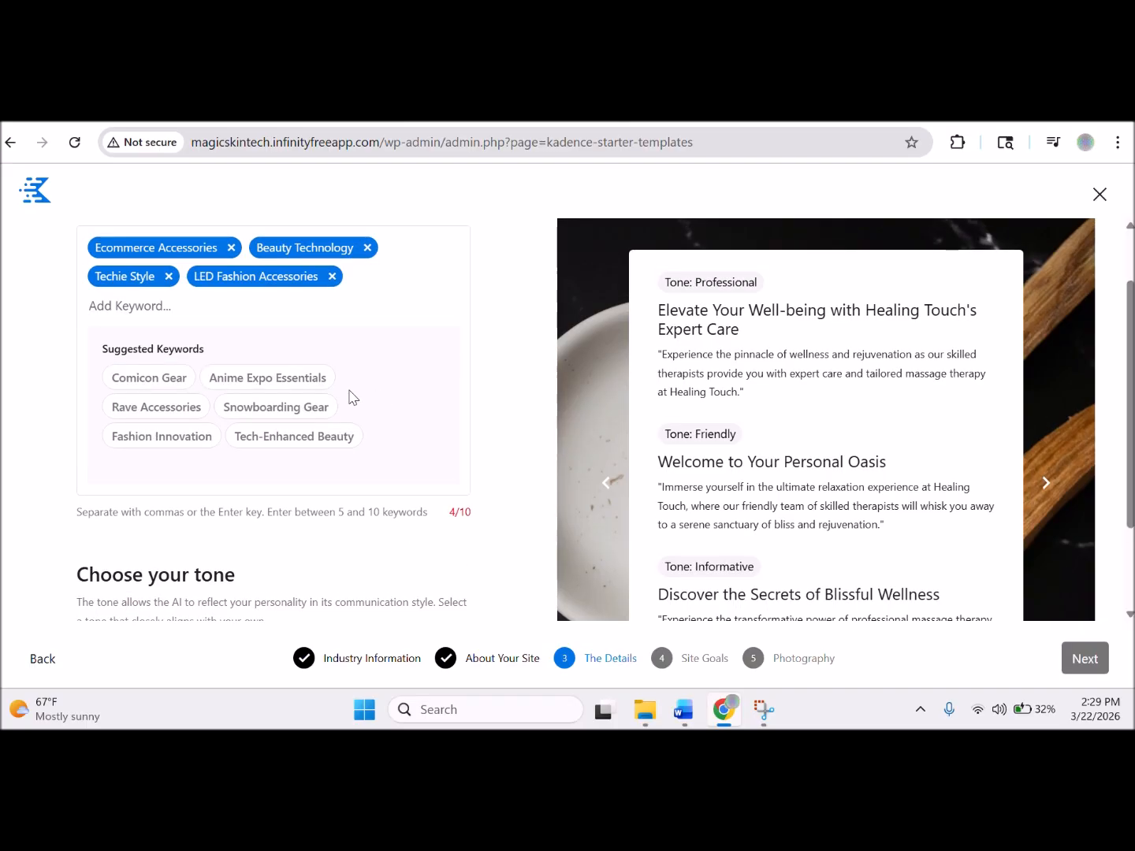
pyautogui.click(314, 415)
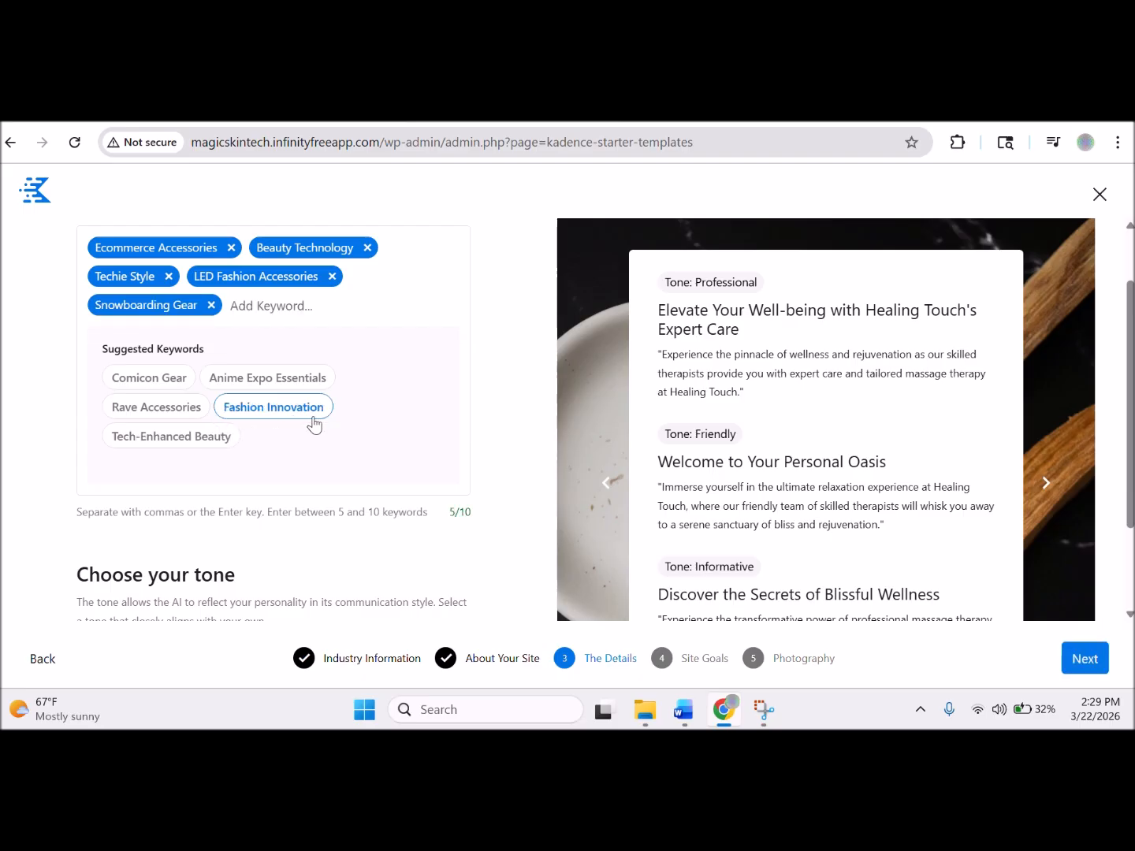
pyautogui.click(220, 437)
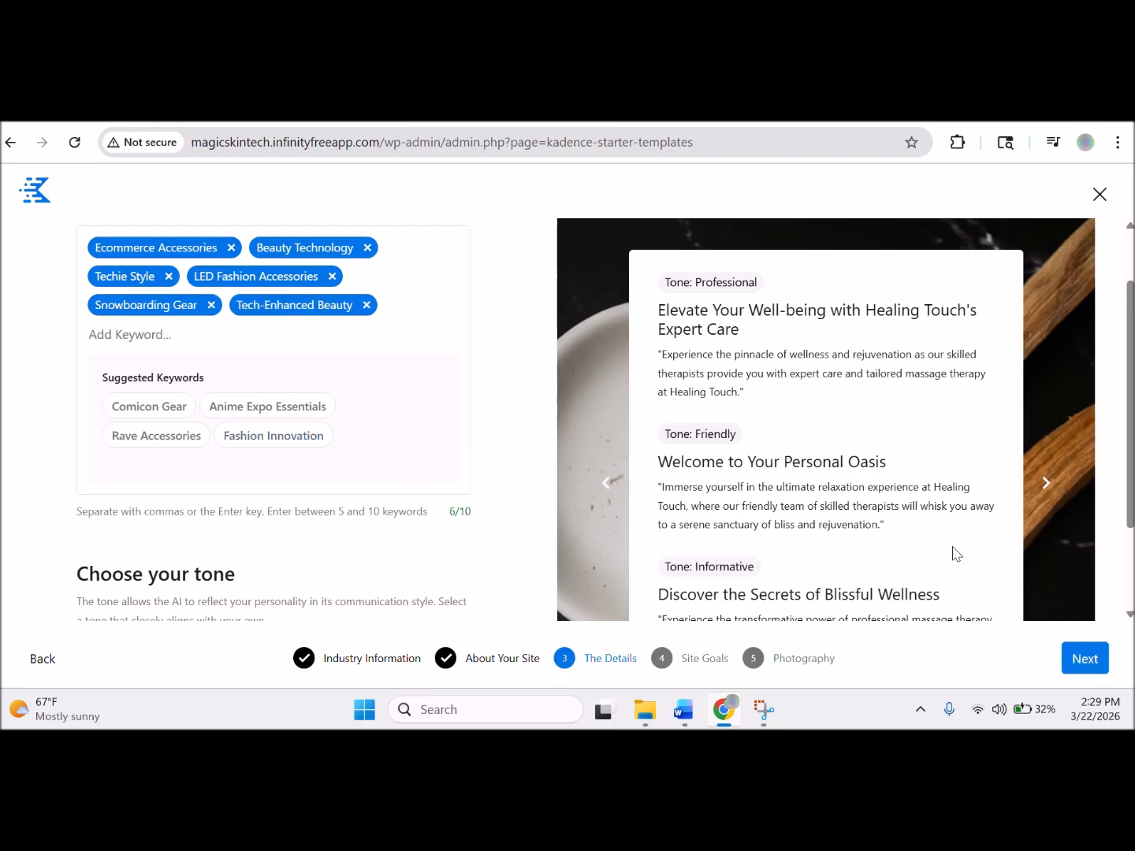
# Keep the writing tone Neutral and proceed to Site Goals.
pyautogui.scroll(-2, 1053, 537)
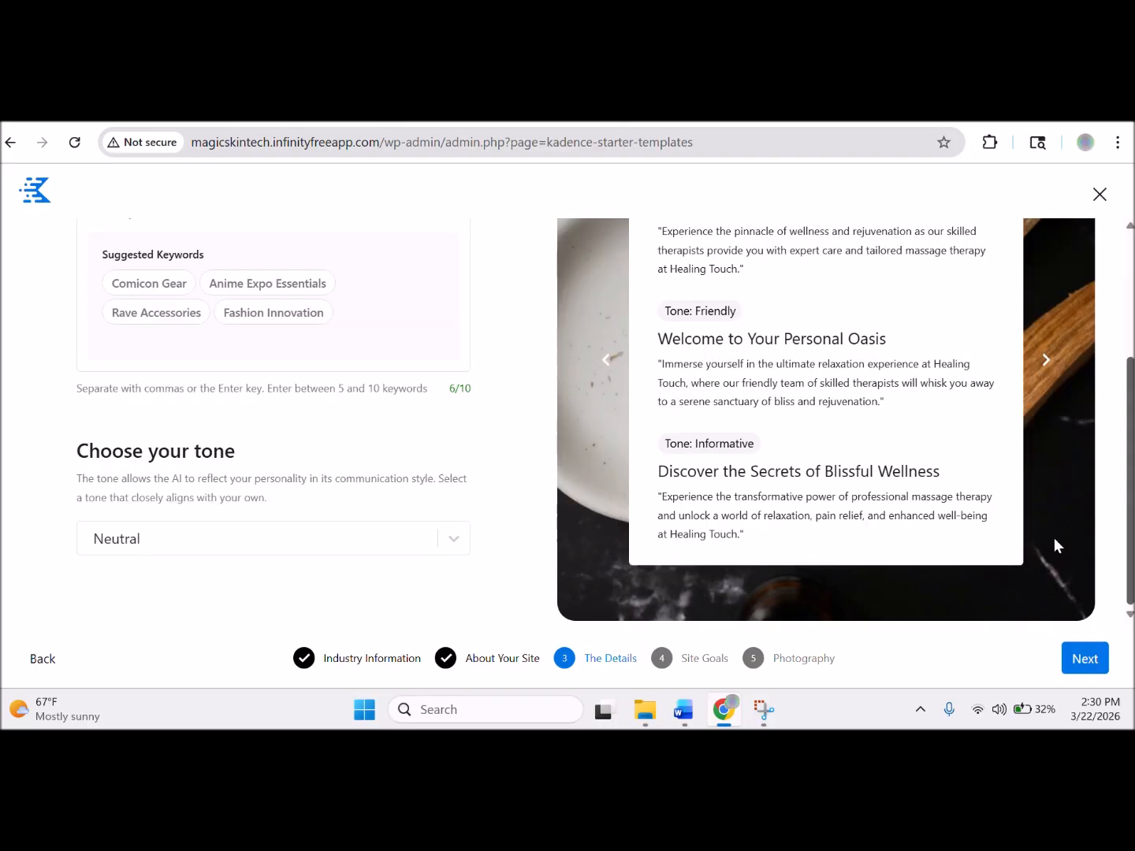
pyautogui.click(456, 541)
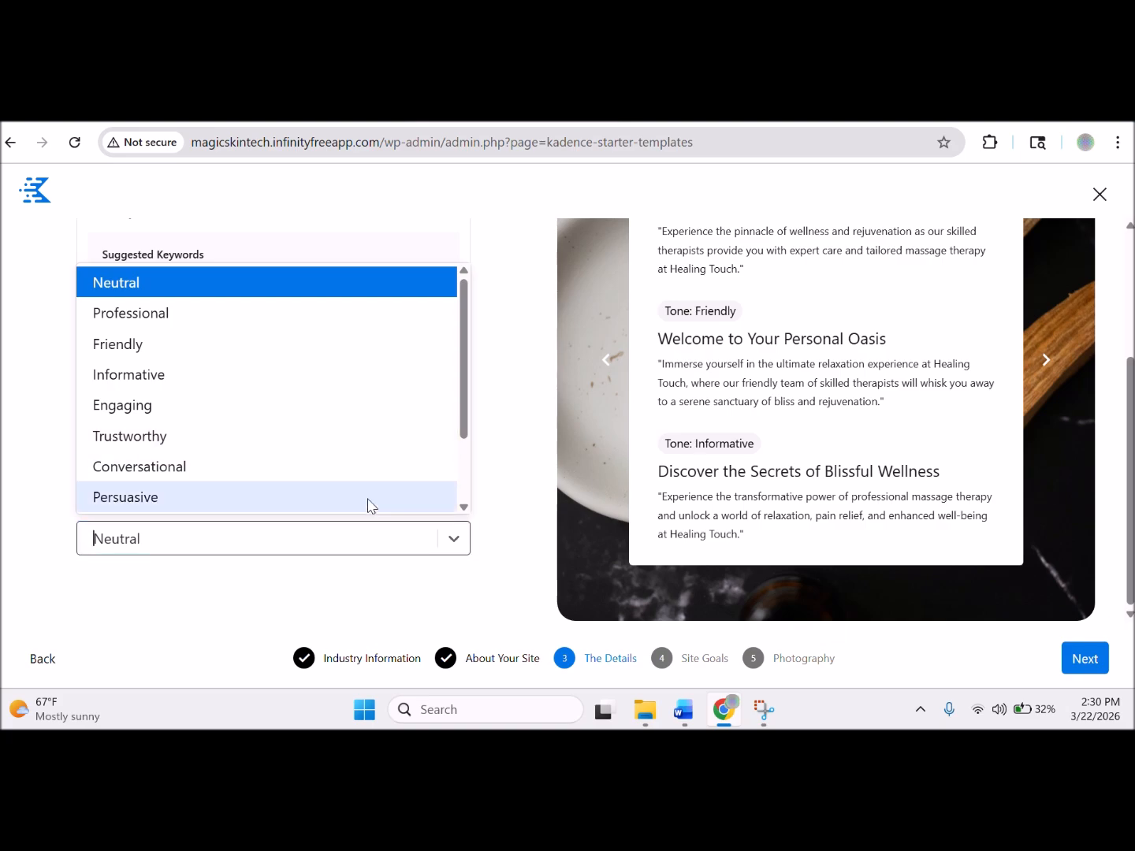
pyautogui.click(386, 536)
pyautogui.click(1099, 664)
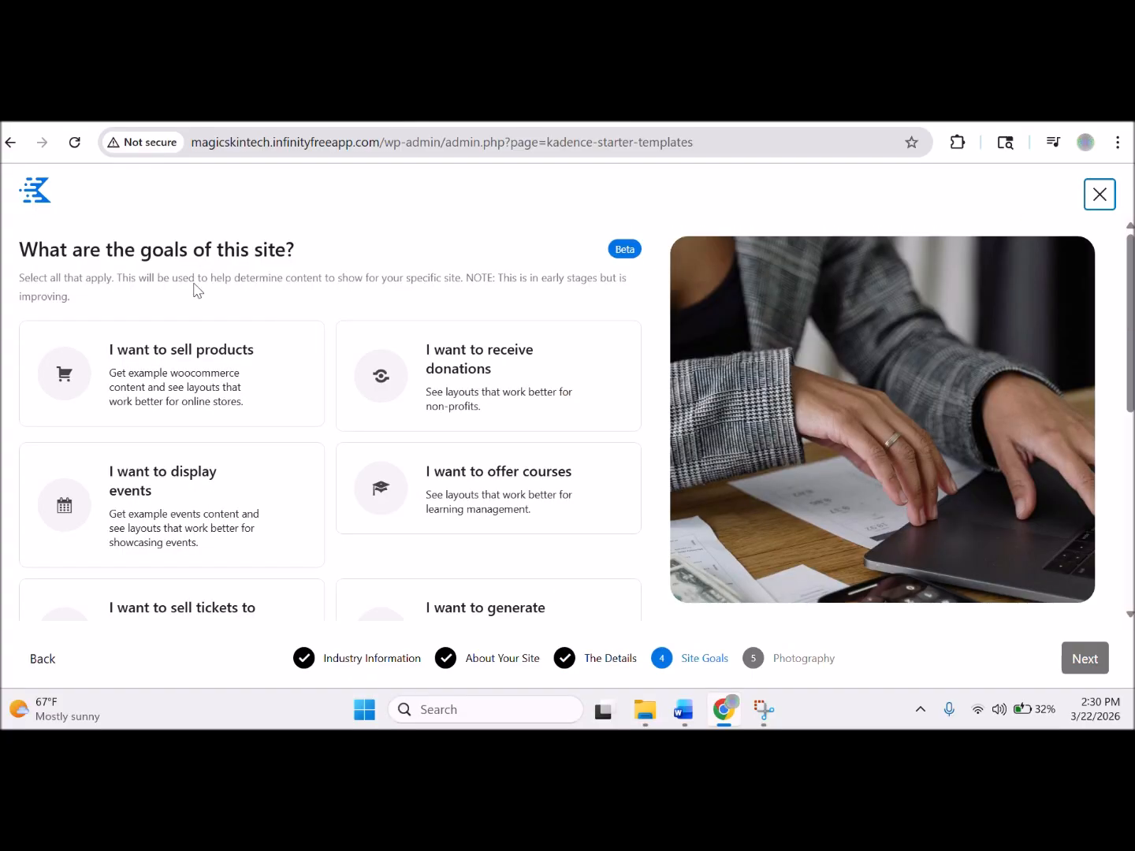
# Choose 'I want to sell products' and 'I want to generate leads' as the site goals.
pyautogui.click(240, 372)
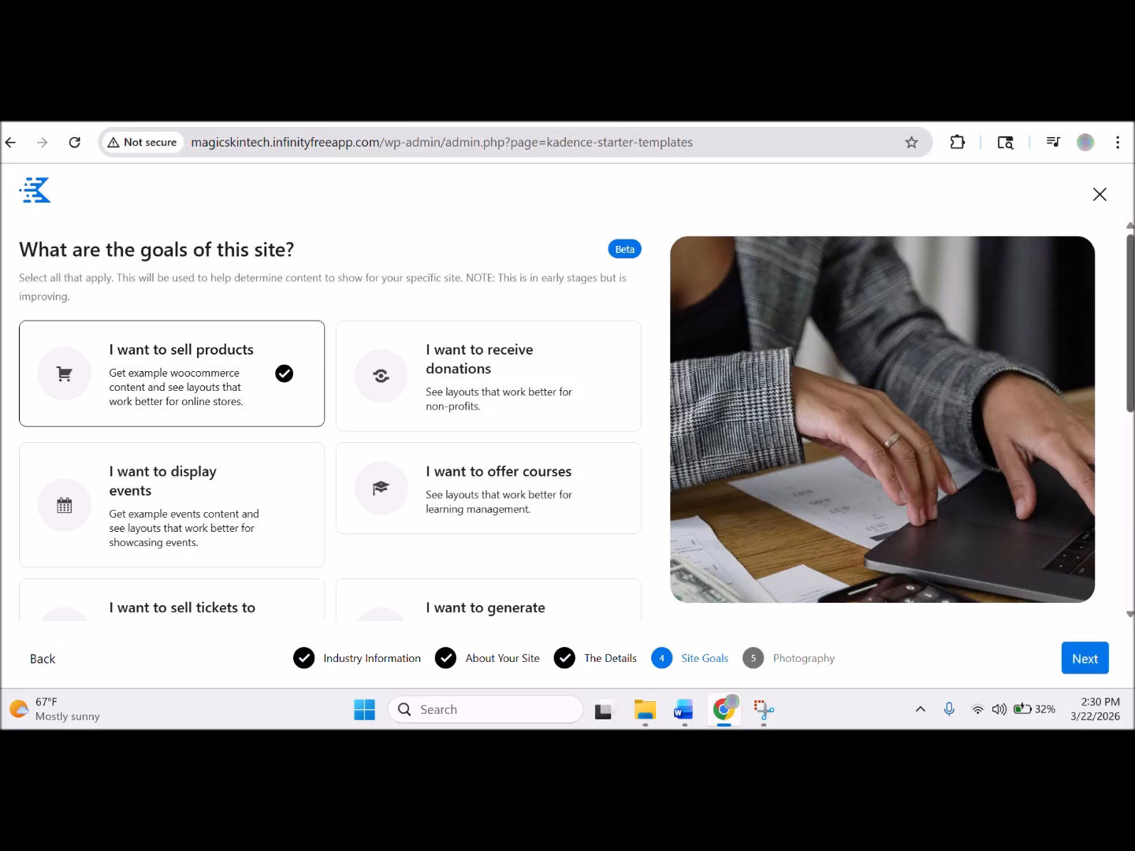
pyautogui.scroll(-4, 1131, 529)
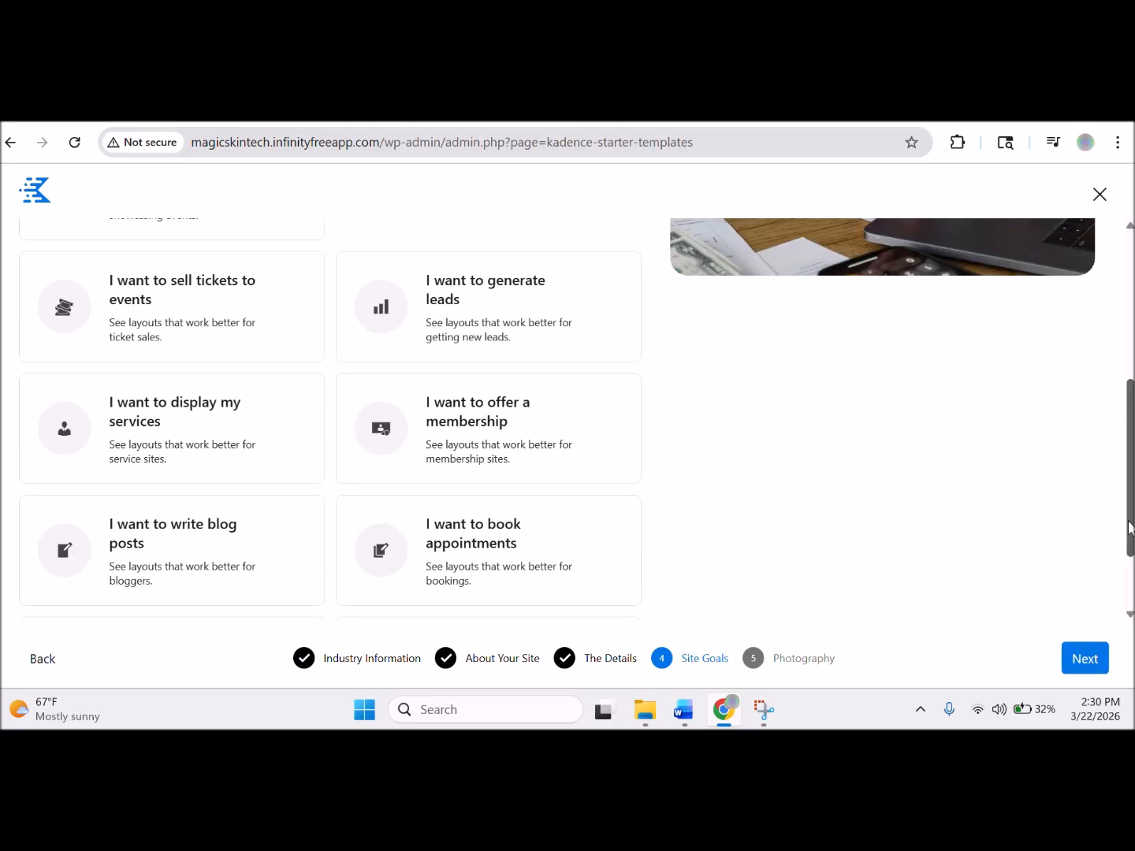
pyautogui.moveTo(1130, 528); pyautogui.dragTo(1129, 475)
pyautogui.scroll(-1, 1129, 476)
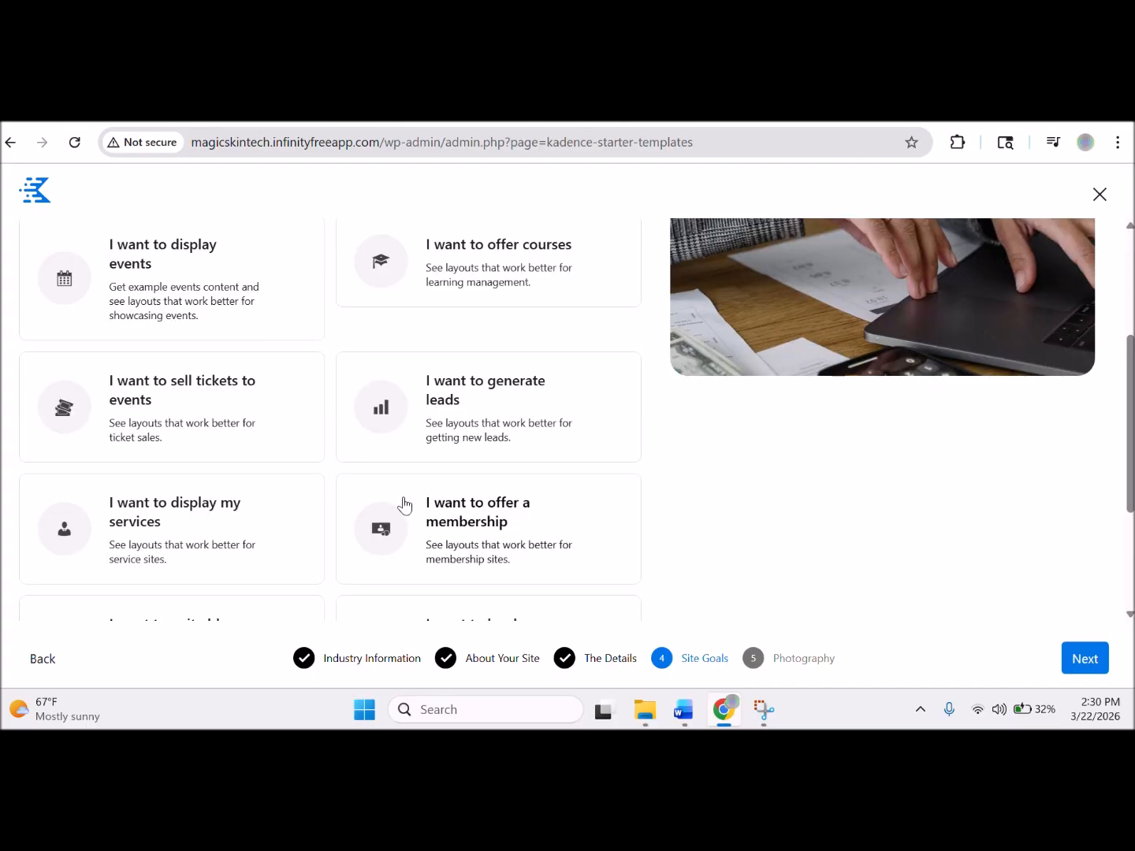
pyautogui.click(478, 432)
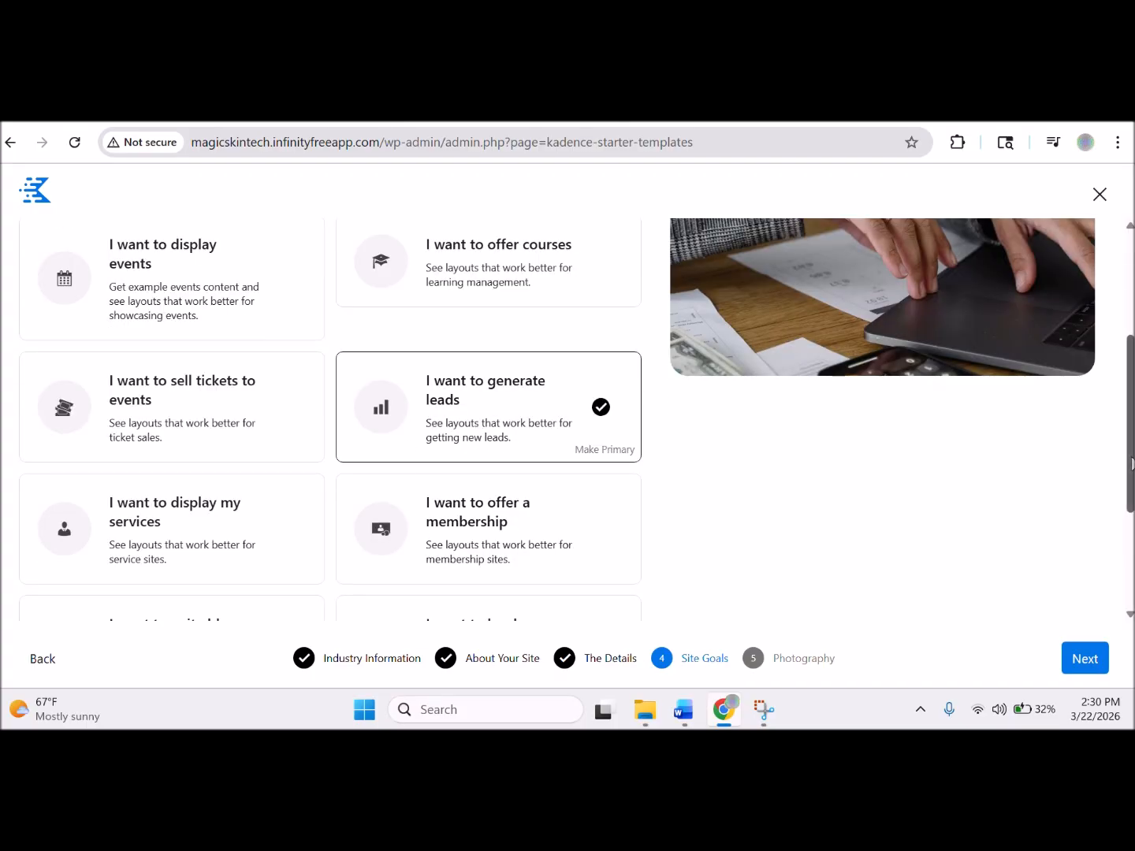
pyautogui.moveTo(1131, 464); pyautogui.dragTo(1117, 588)
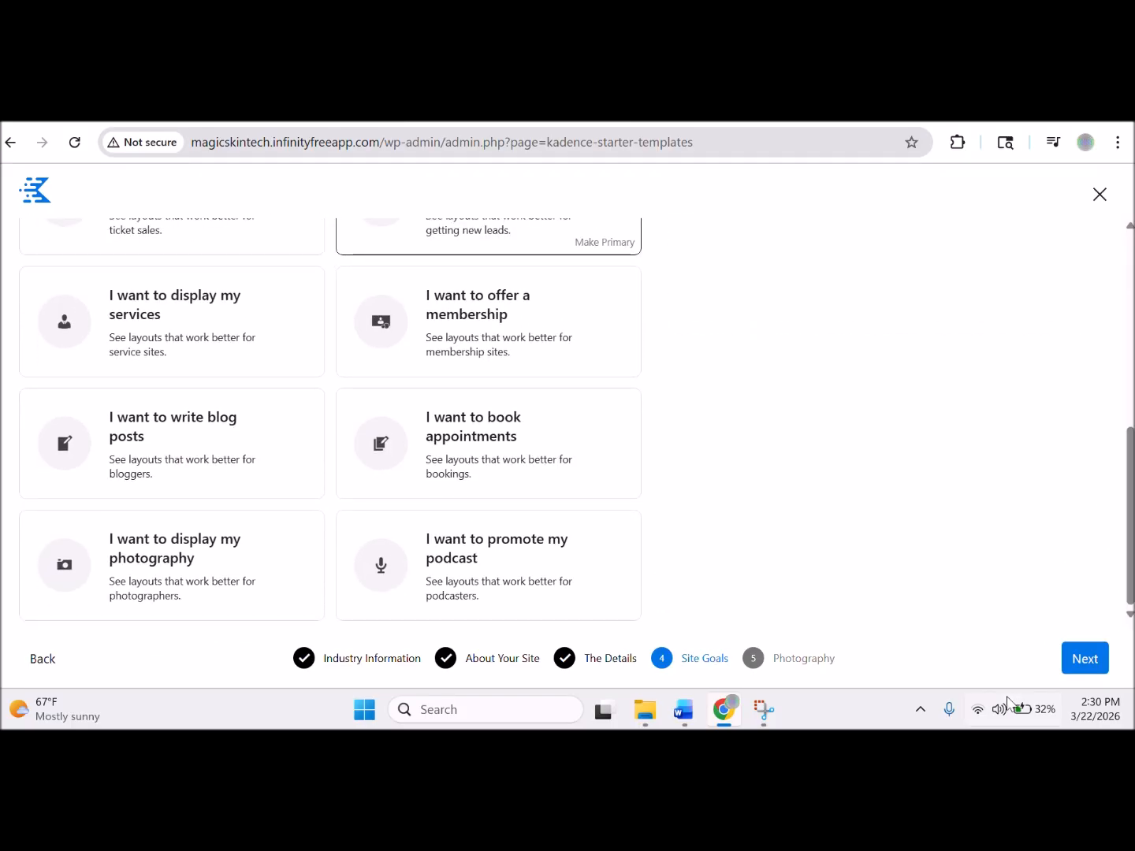
pyautogui.click(1081, 667)
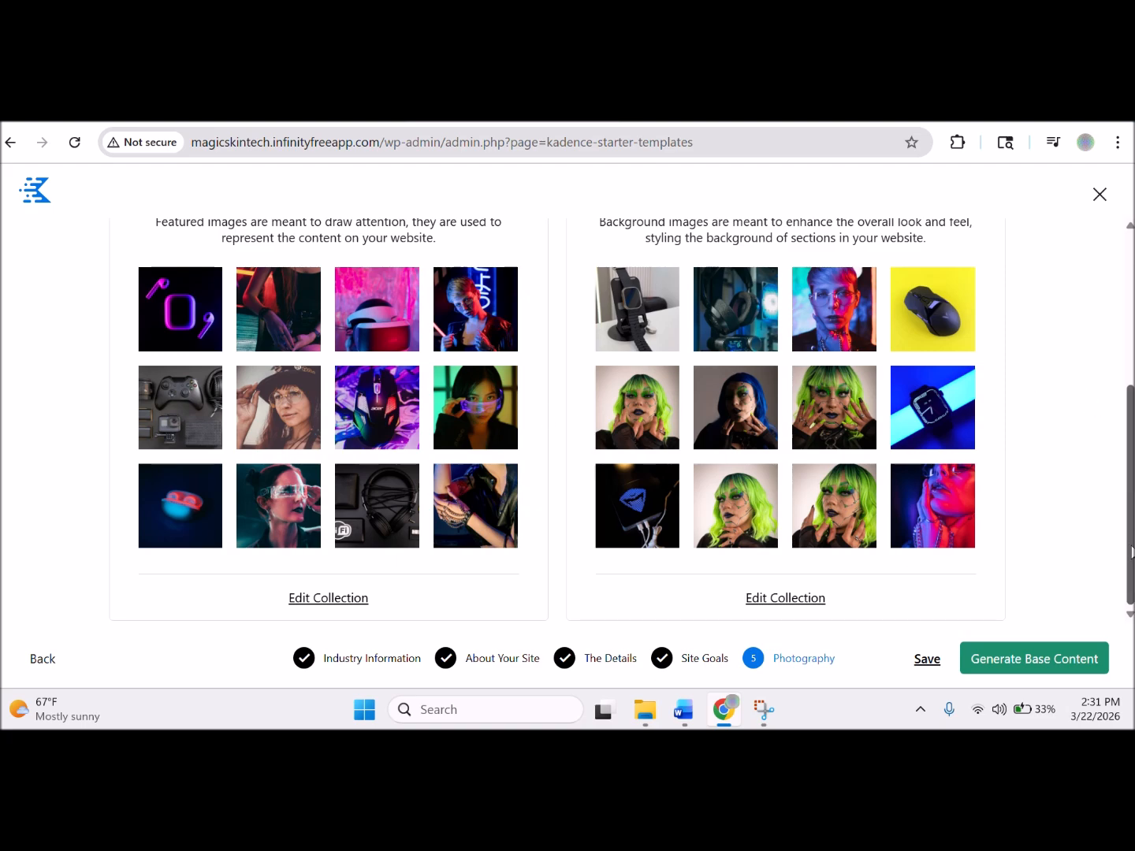
# Keep AI Search Collection as the image source on Photography and save the setup.
pyautogui.moveTo(1131, 441); pyautogui.dragTo(1128, 204)
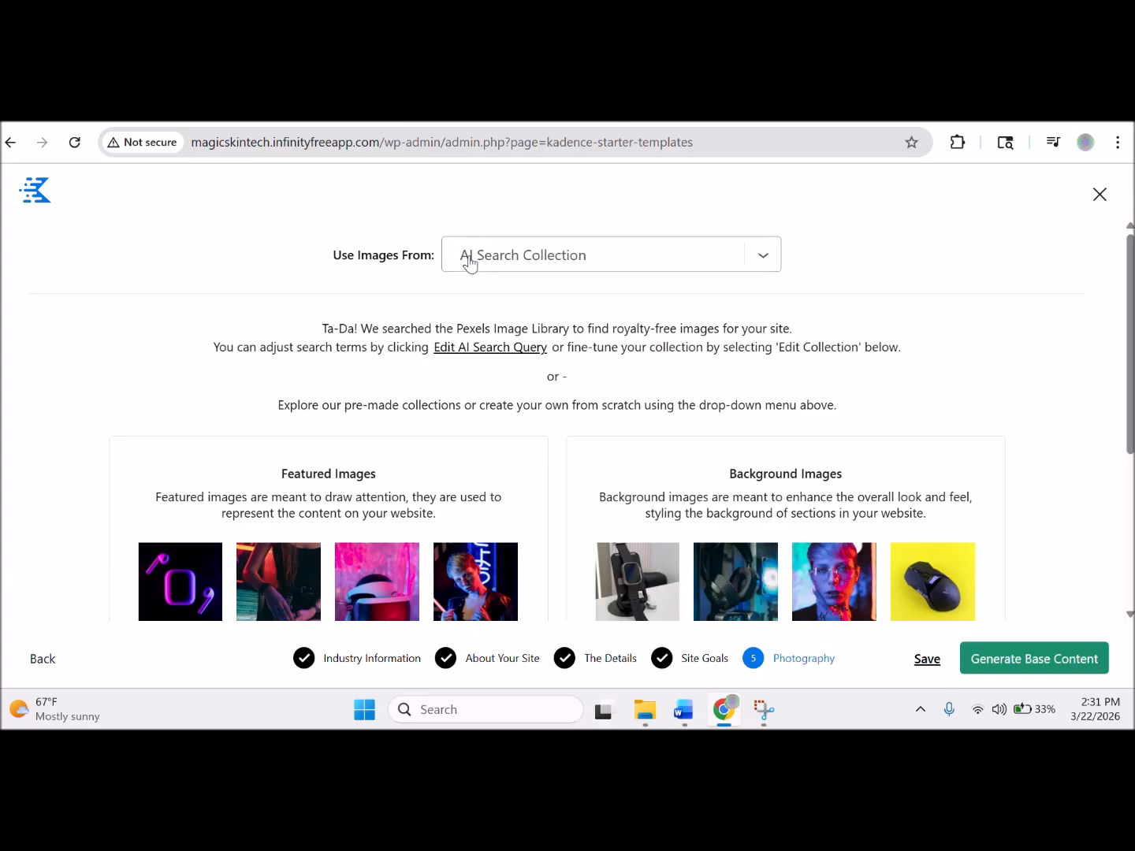
pyautogui.click(776, 265)
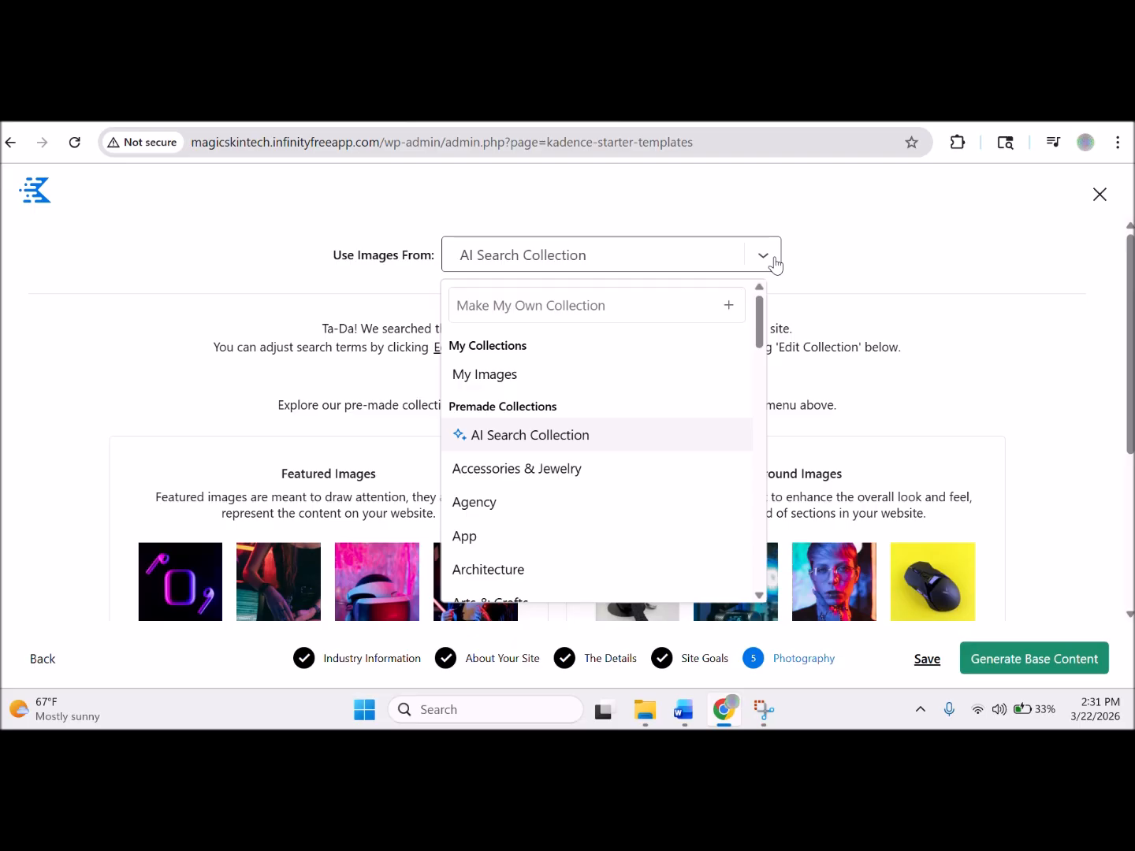
pyautogui.click(1007, 318)
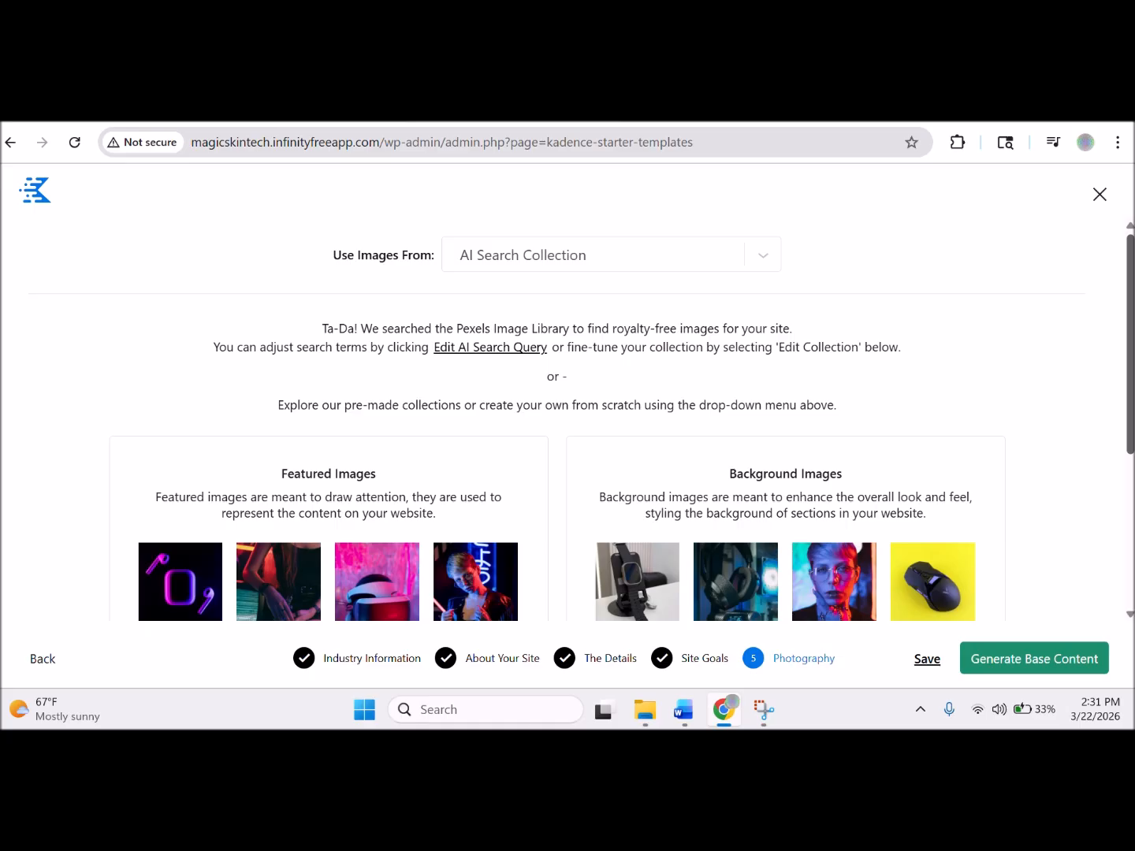
pyautogui.scroll(-2, 1126, 397)
pyautogui.scroll(-2, 1128, 402)
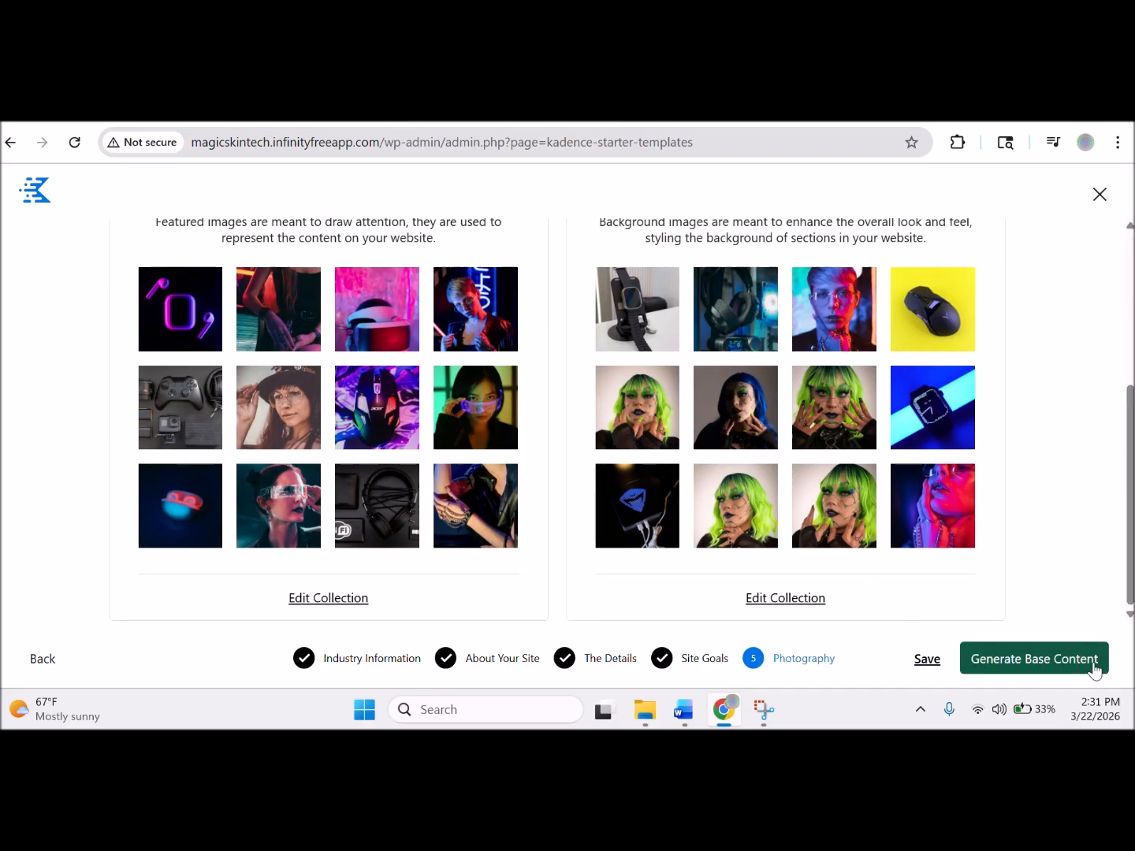
pyautogui.click(929, 666)
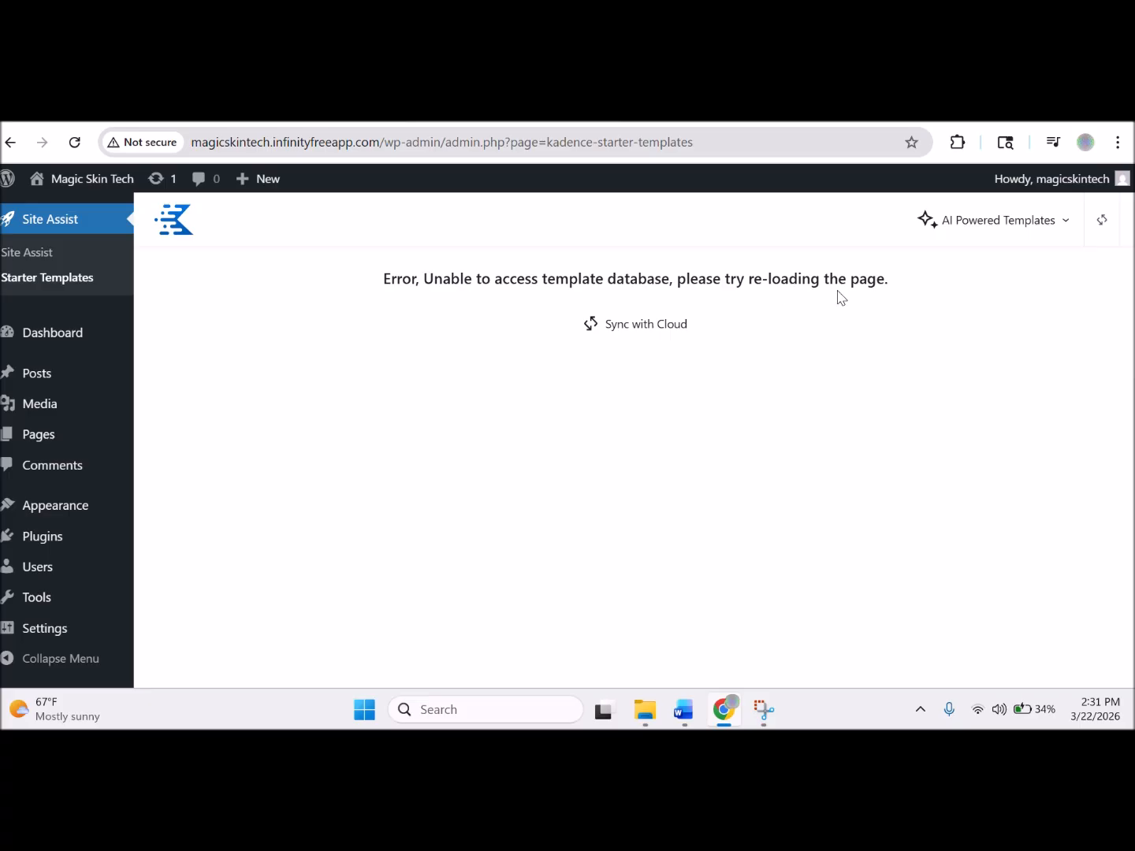
# Retry the template database connection with Sync with Cloud.
pyautogui.click(590, 326)
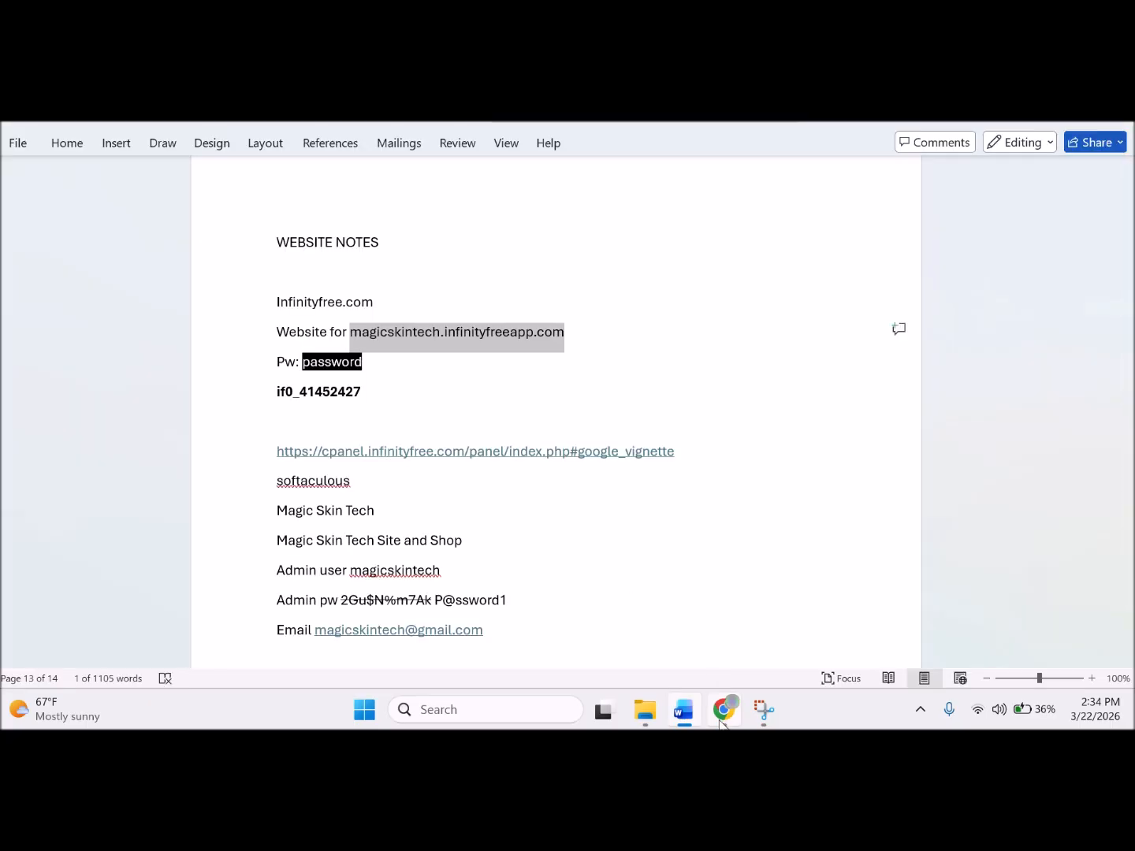
# Switch from the Word website notes back to Chrome.
pyautogui.click(721, 717)
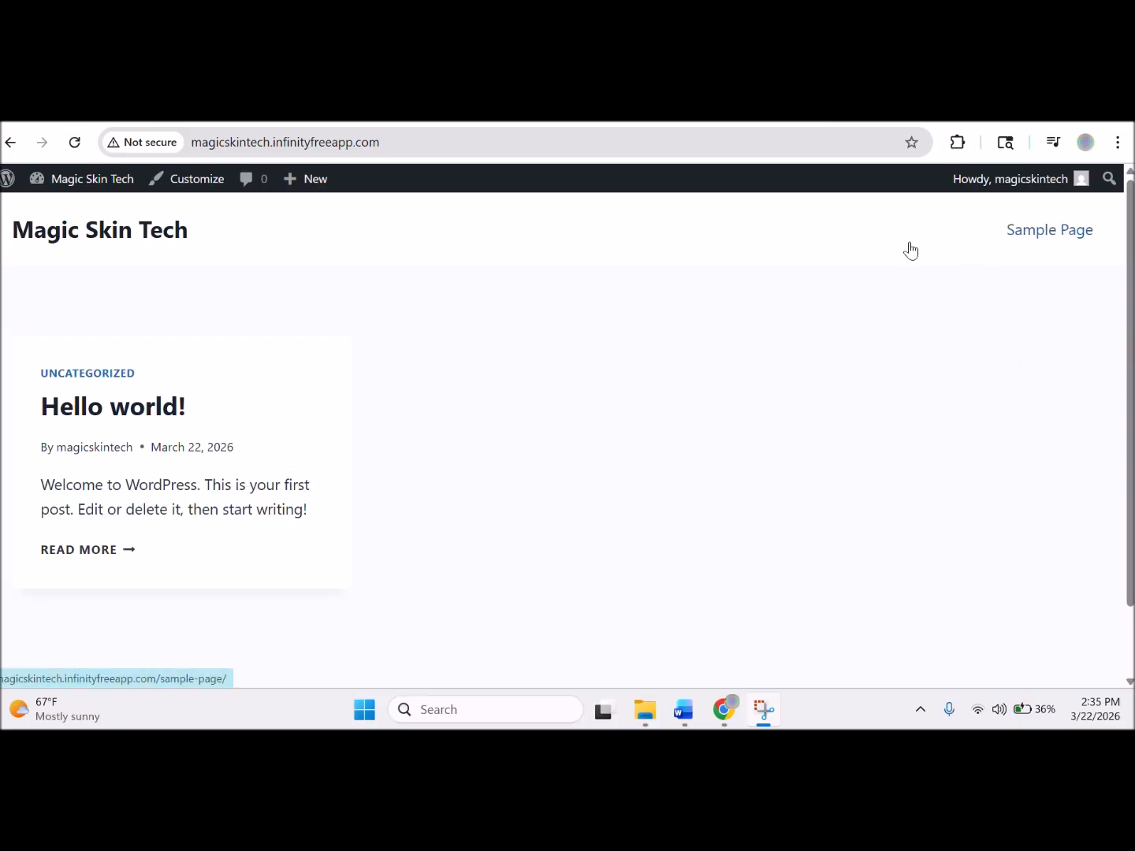
# Return to the 'Starter Templates by Kadence WP' browser tab.
pyautogui.moveTo(63, 186)
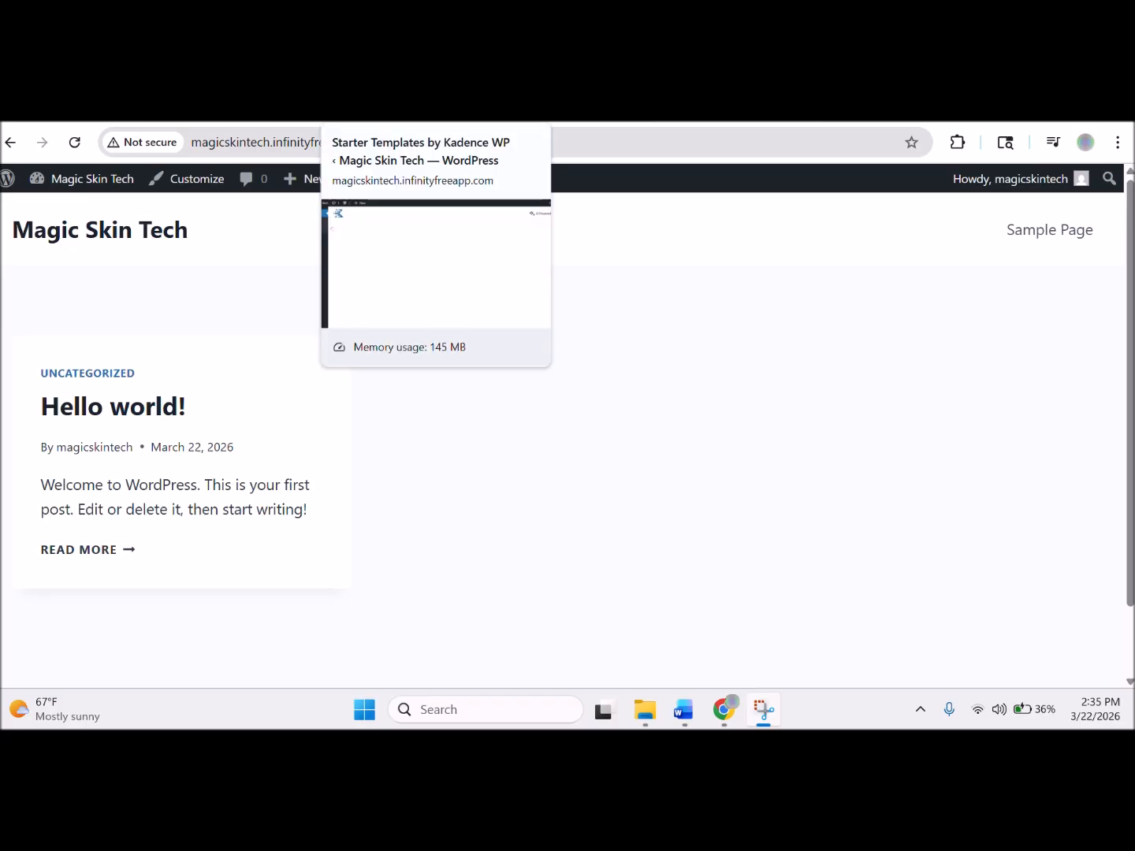
pyautogui.click(378, 113)
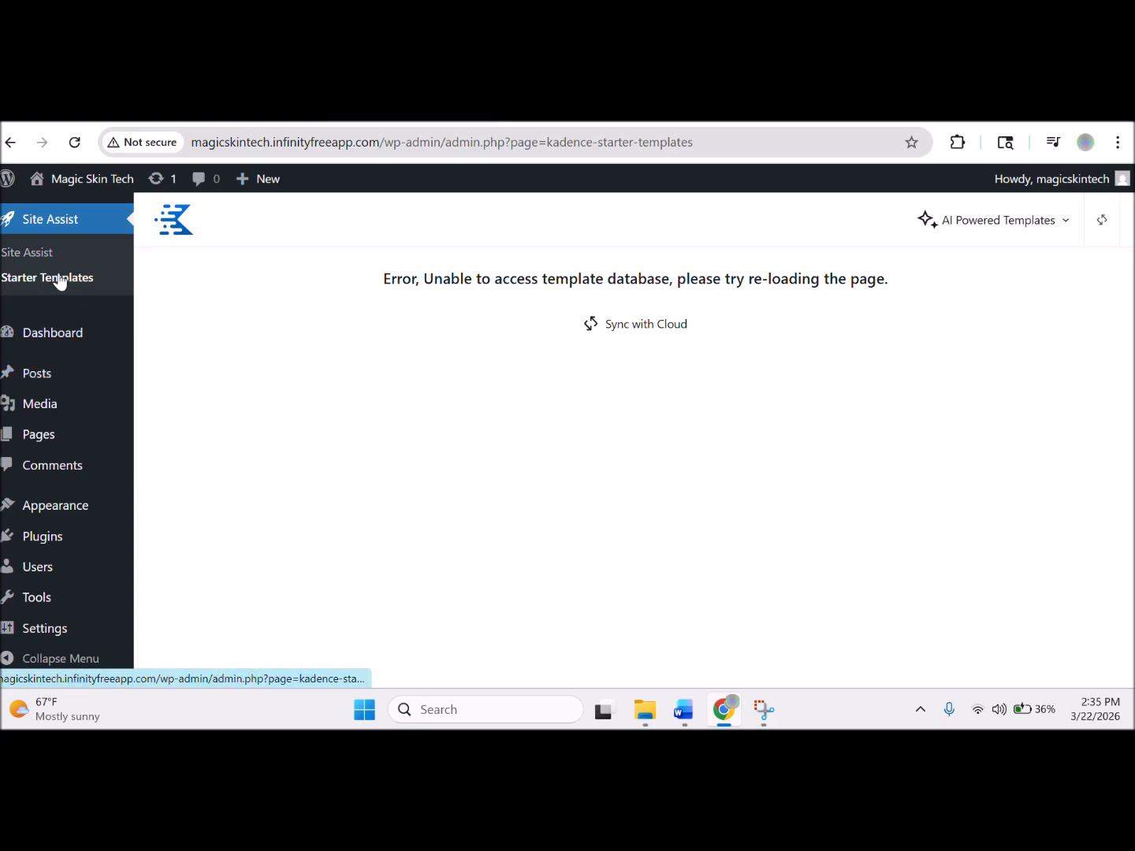
# Open the Site AI Profile for editing from the Site Assist dashboard.
pyautogui.click(40, 257)
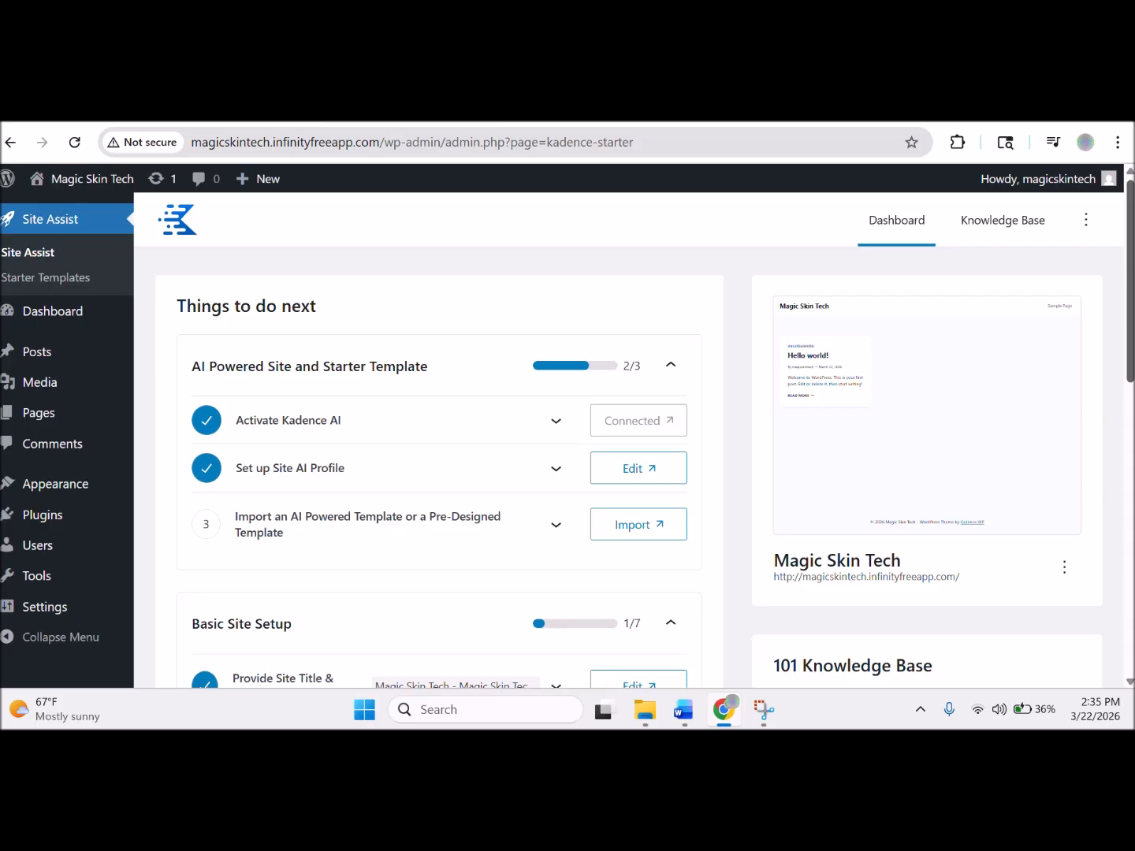
pyautogui.scroll(-2, 631, 464)
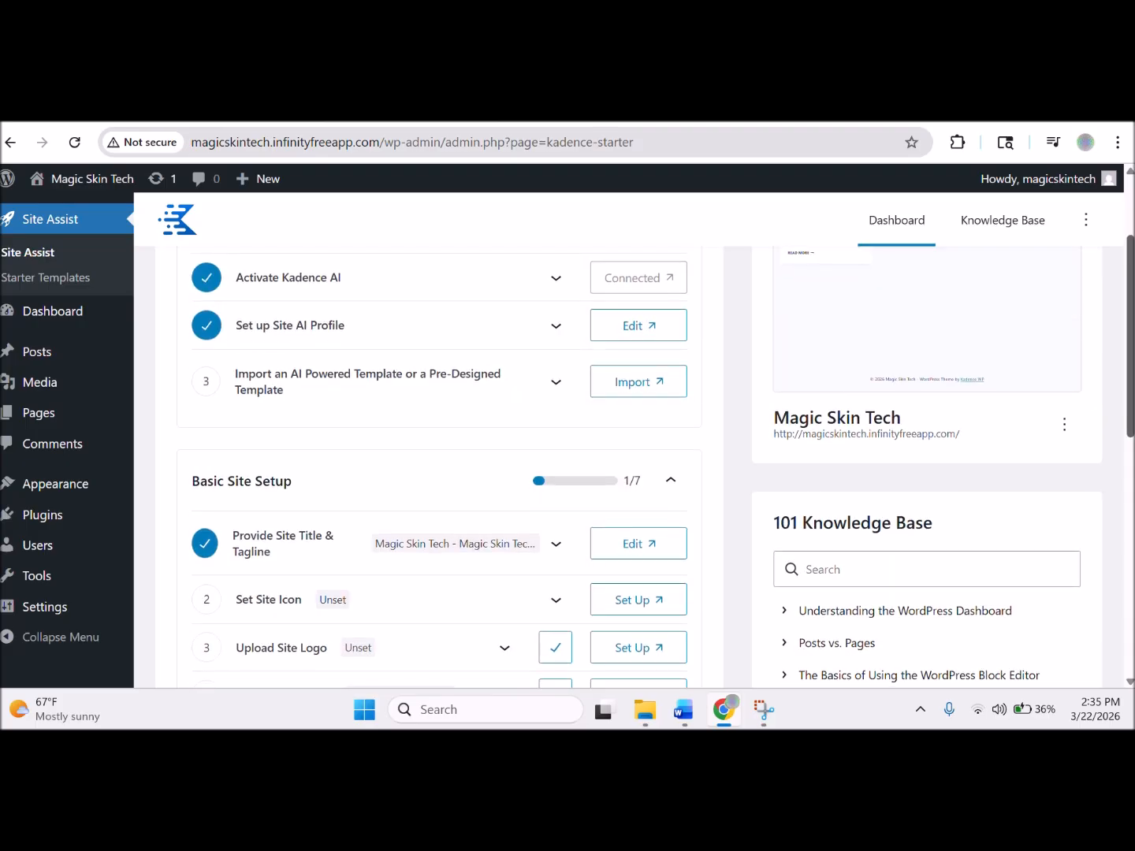
pyautogui.scroll(-1, 568, 464)
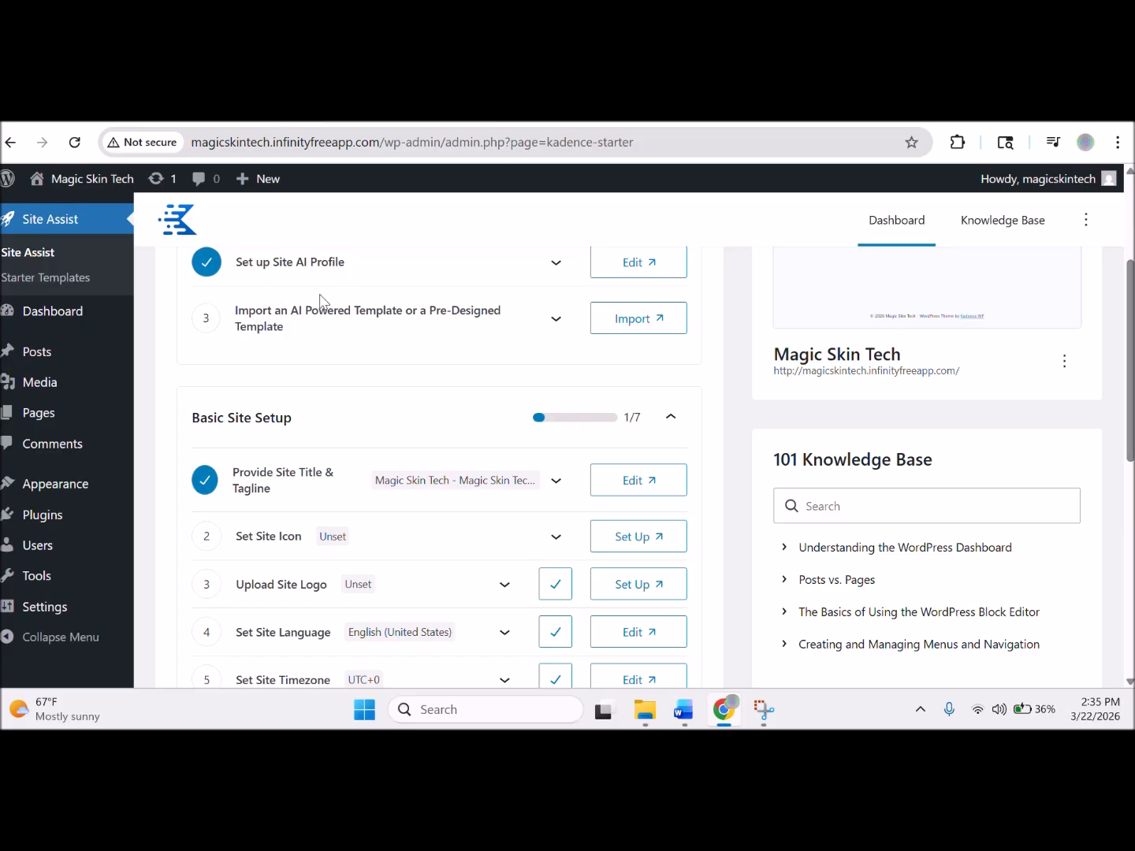
pyautogui.click(634, 268)
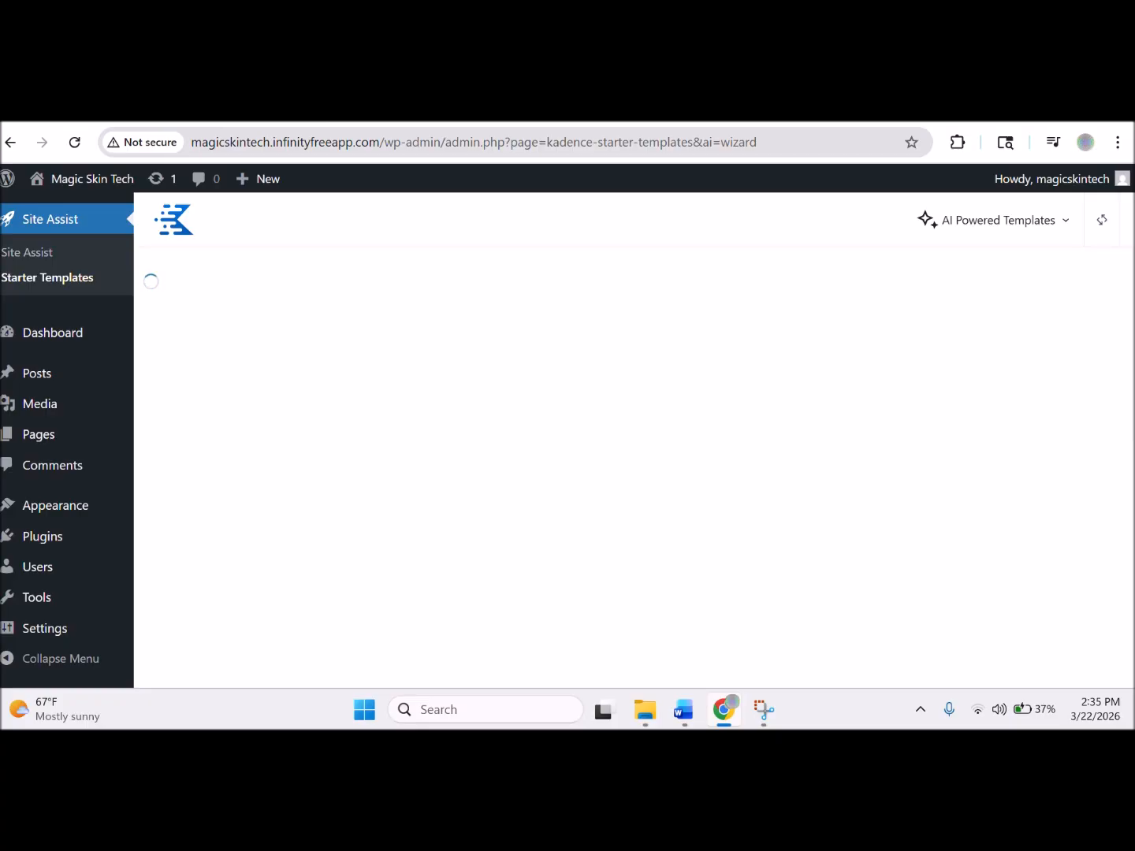
pyautogui.click(475, 122)
# Reload Starter Templates, then expand the template import item in Site Assist and start Import.
pyautogui.click(77, 284)
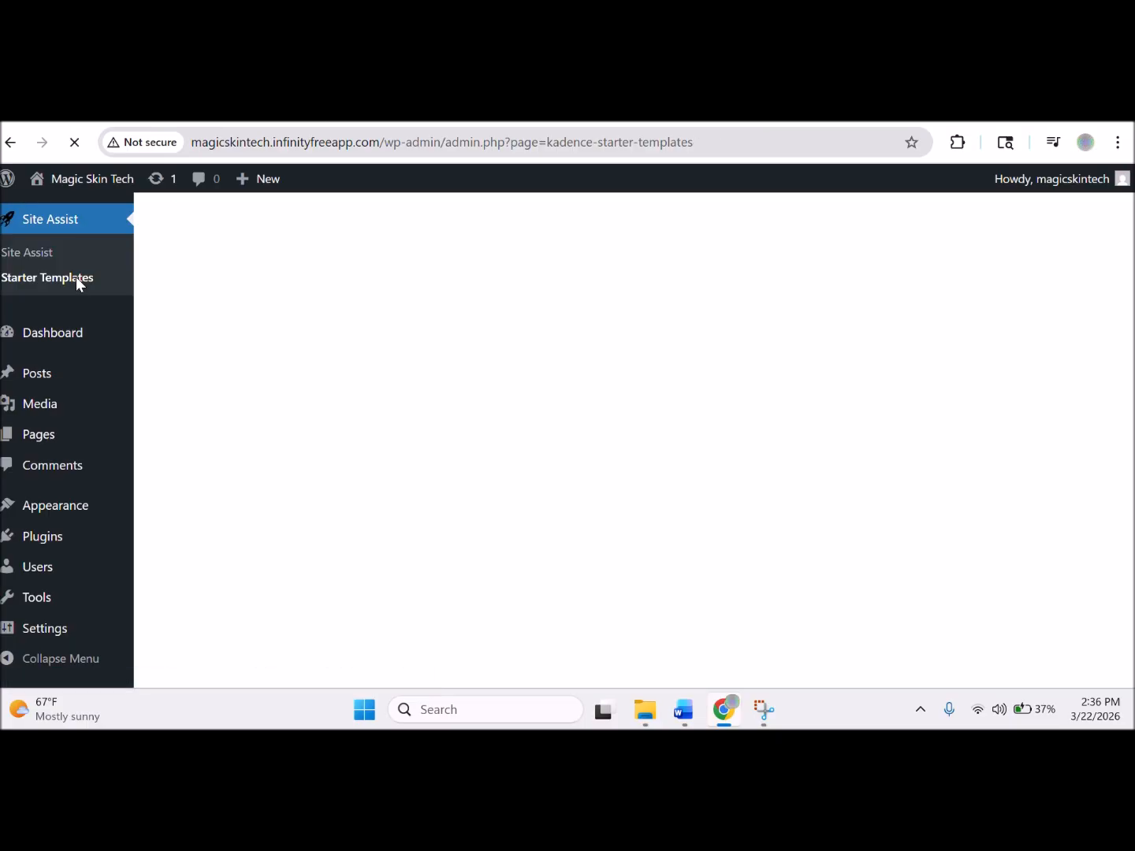
pyautogui.click(53, 229)
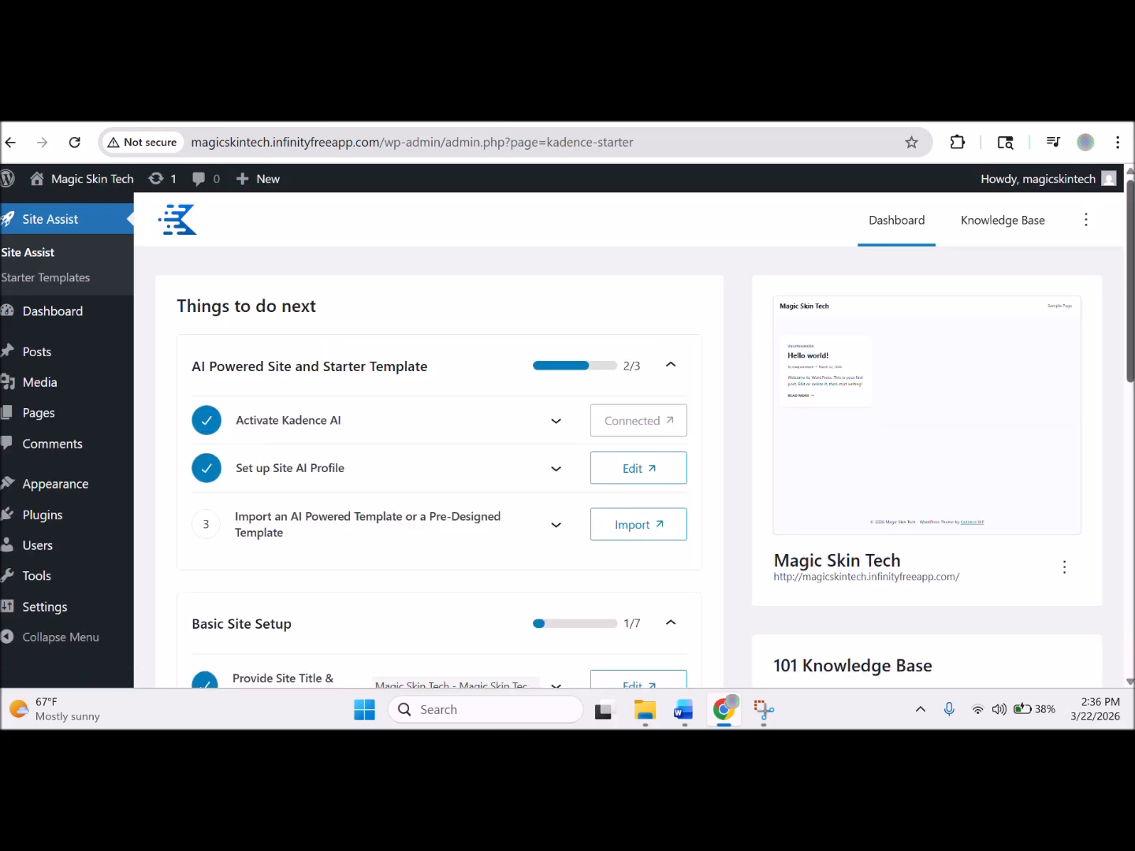
pyautogui.scroll(-2, 1131, 347)
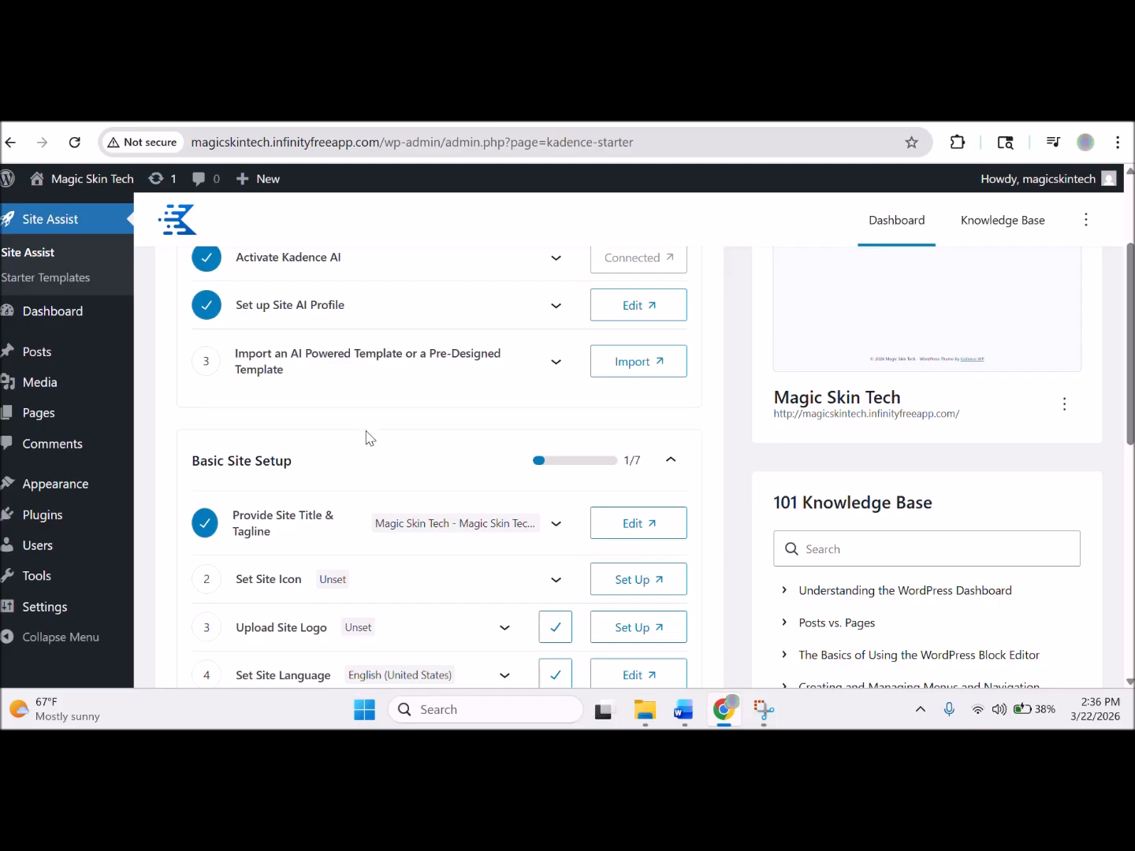
pyautogui.click(557, 367)
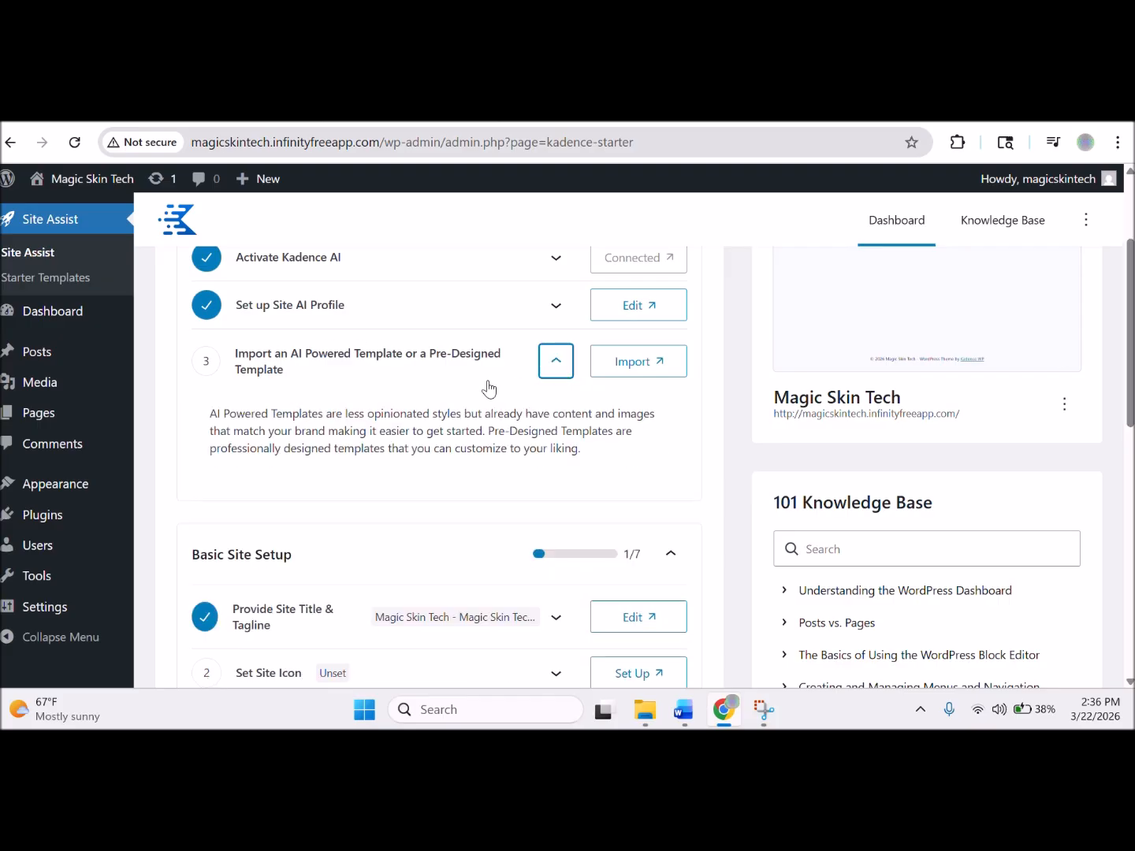
pyautogui.click(612, 366)
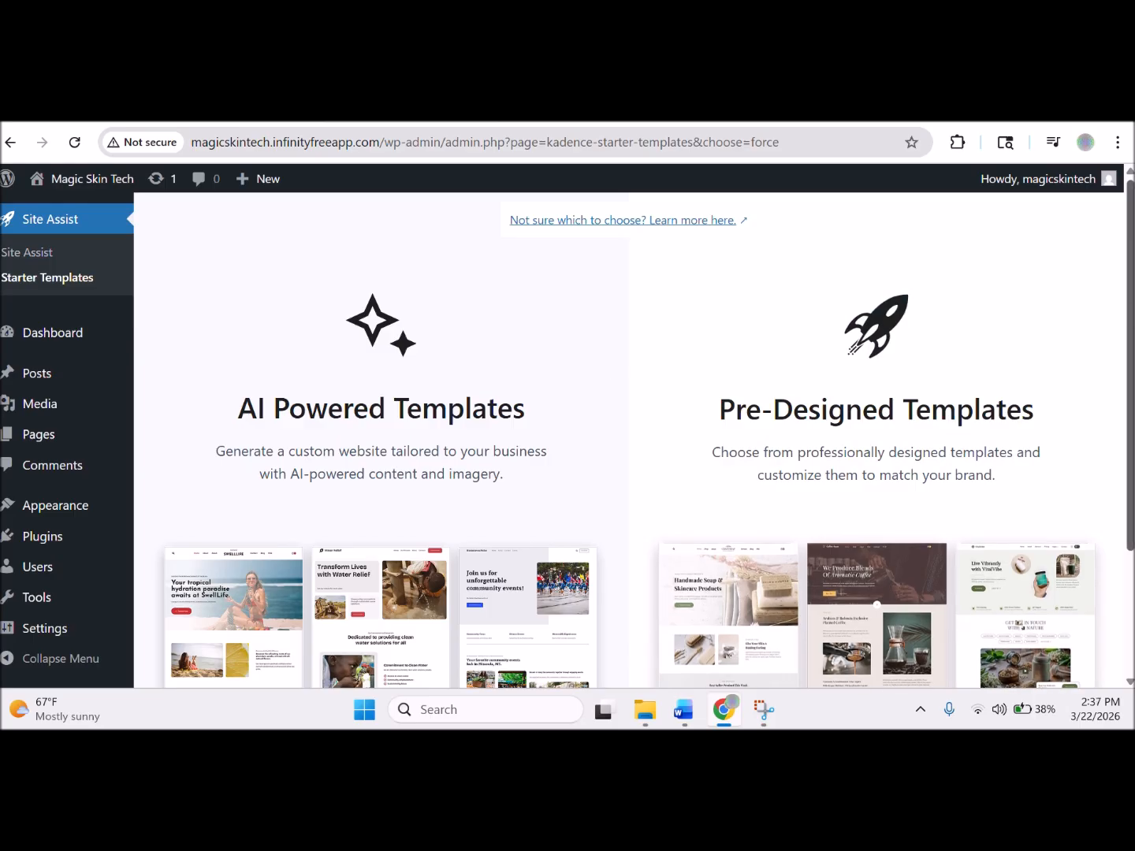
# Scroll down the template chooser and open the Pre-Designed Templates gallery.
pyautogui.scroll(-2, 629, 442)
pyautogui.scroll(-1, 629, 442)
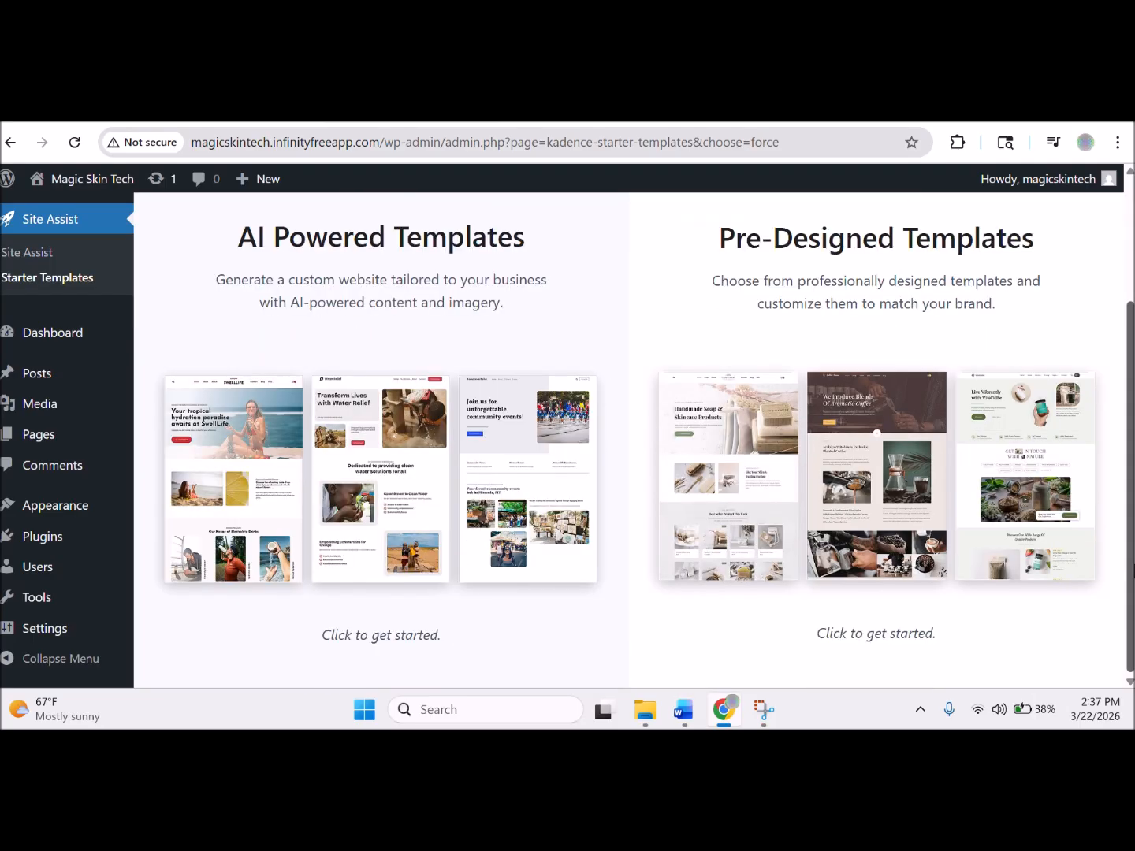
pyautogui.click(446, 561)
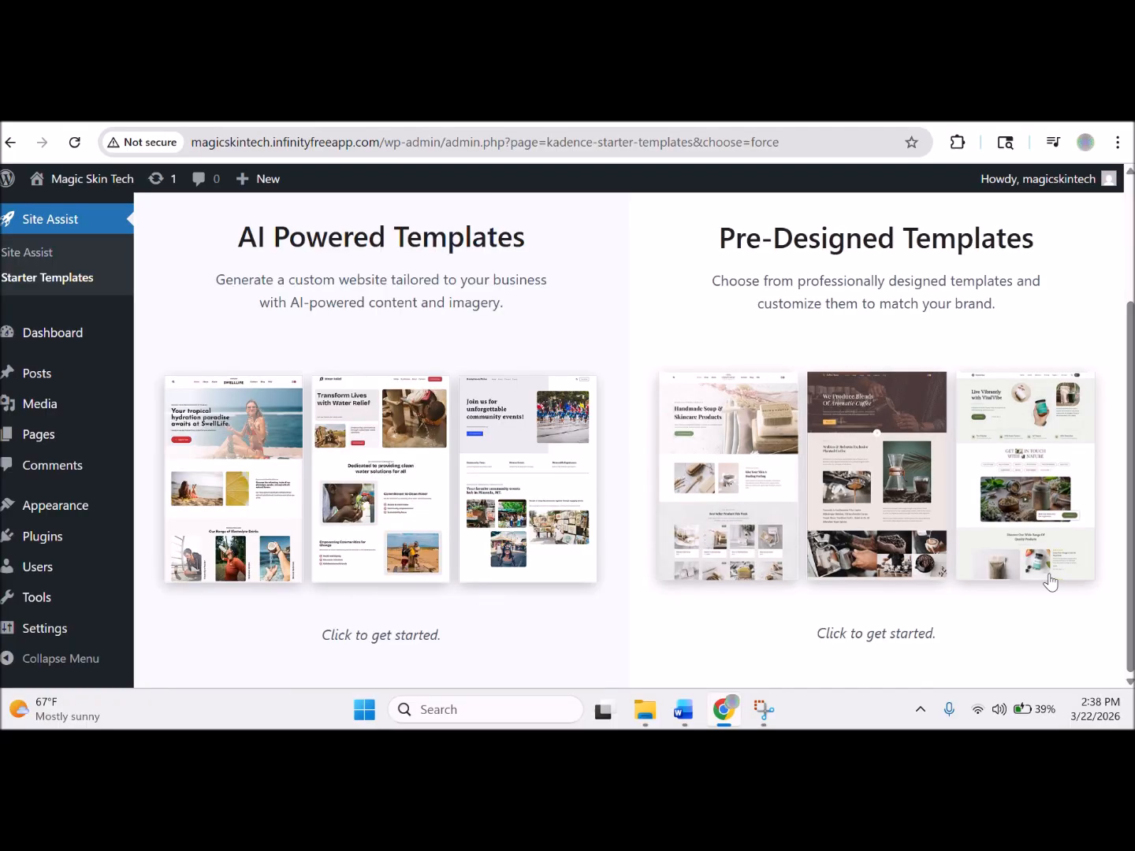
pyautogui.click(851, 644)
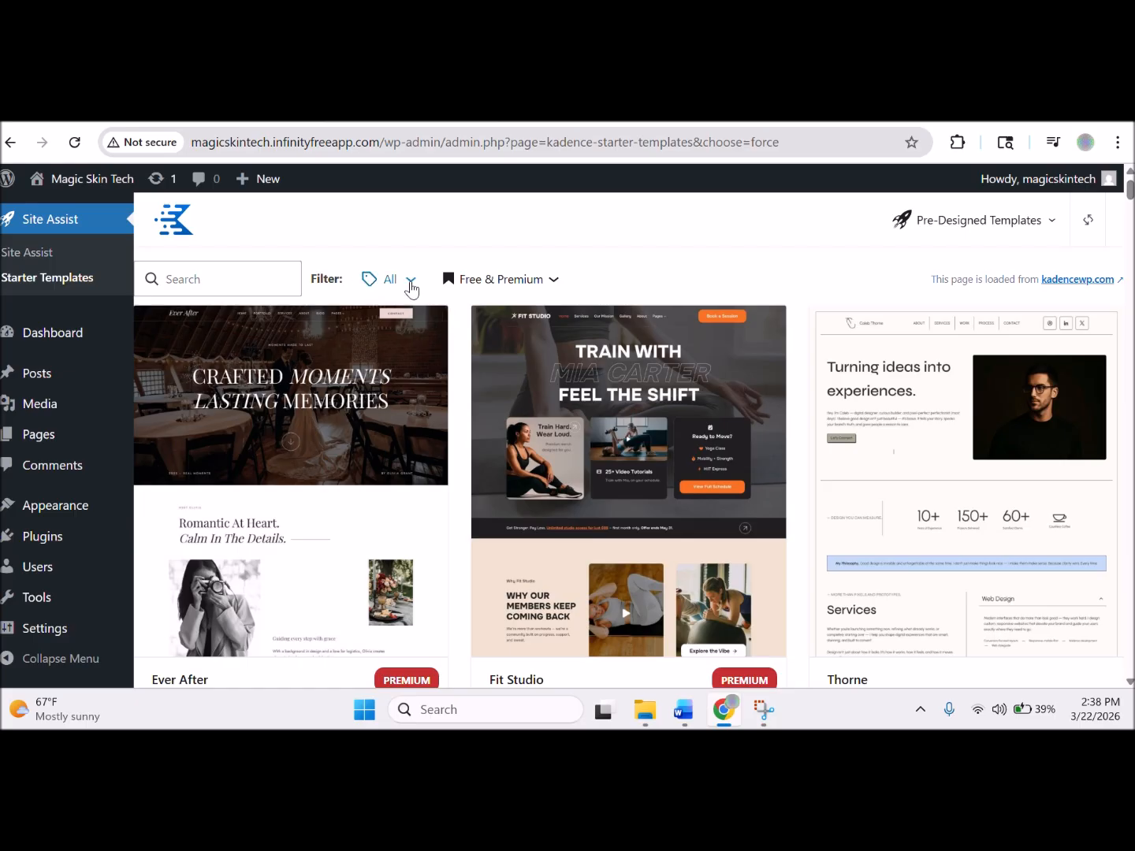
pyautogui.click(549, 280)
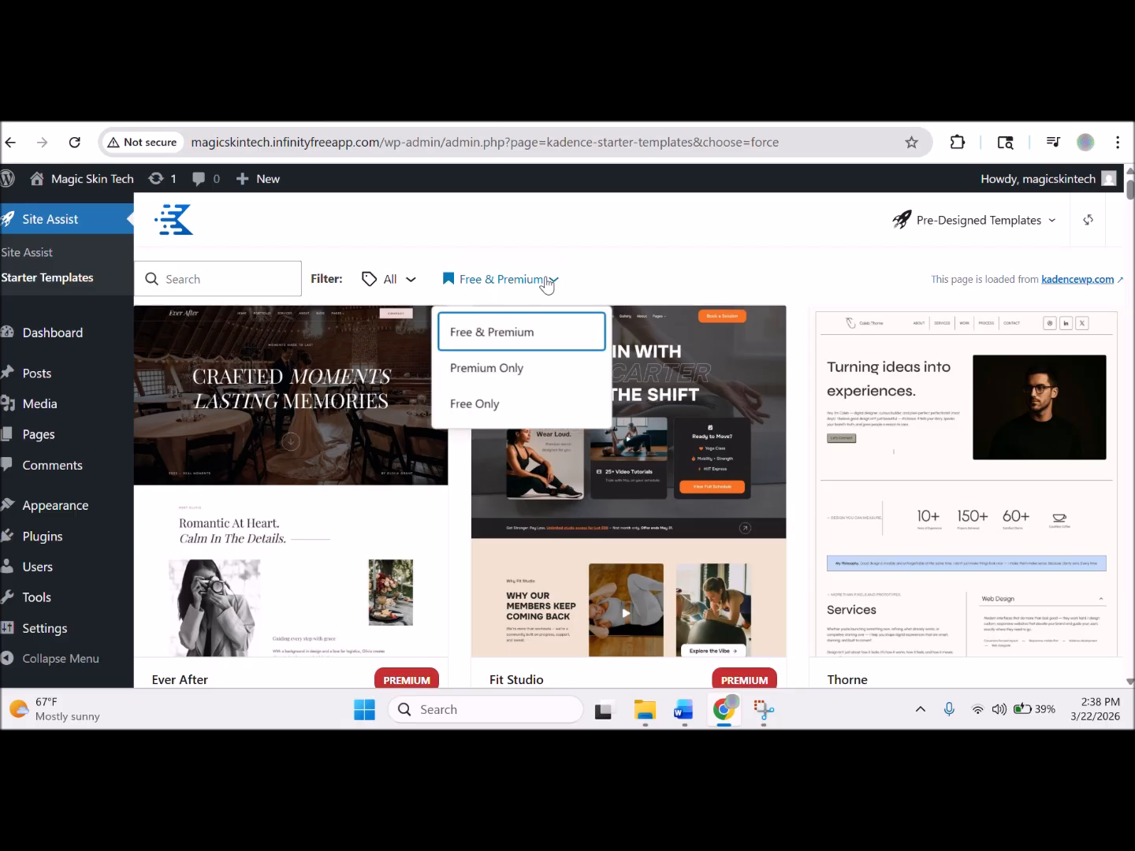
pyautogui.click(515, 405)
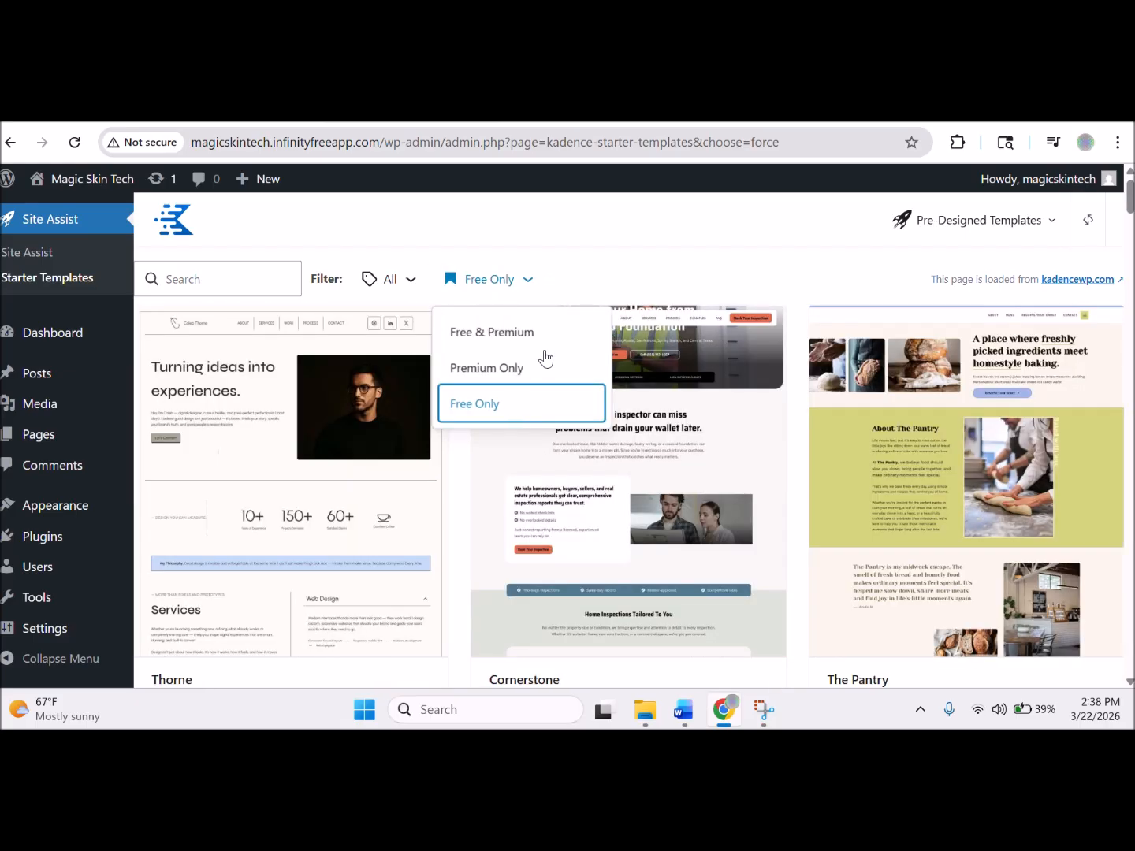
pyautogui.click(786, 273)
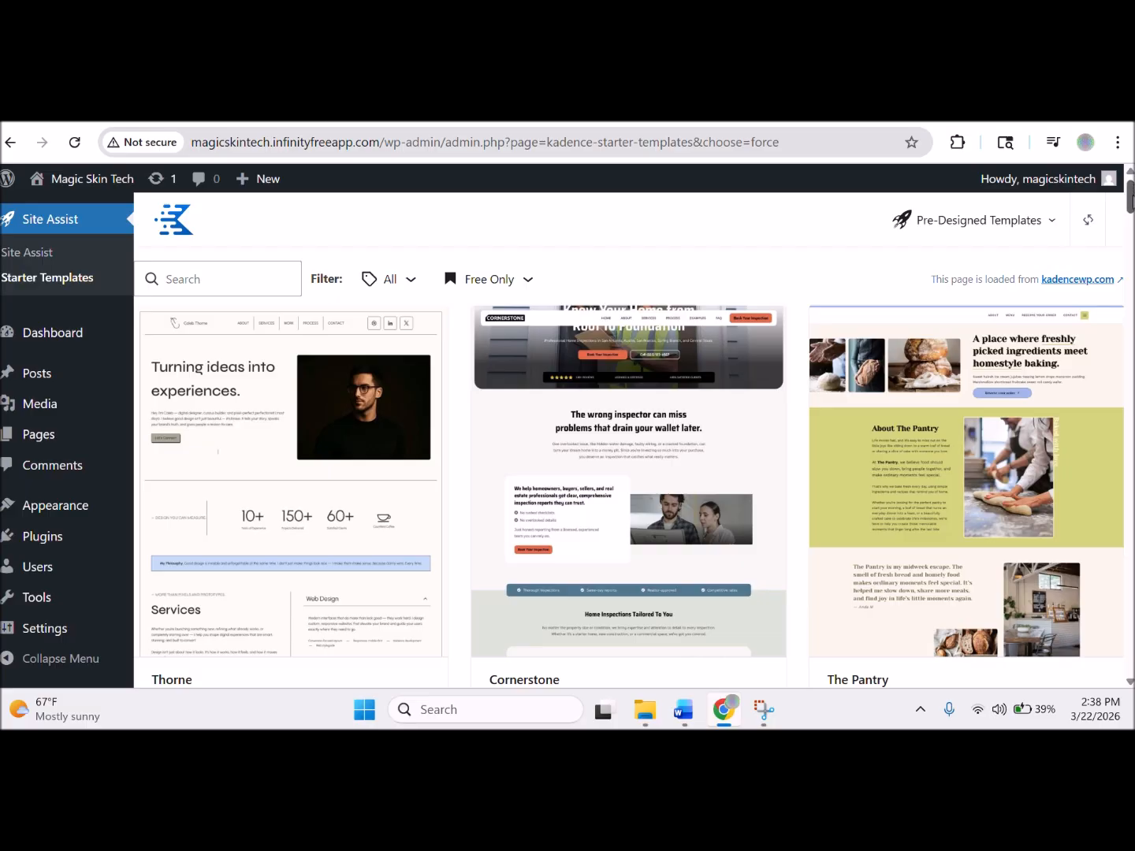
pyautogui.moveTo(1130, 202)
pyautogui.mouseDown()
pyautogui.moveTo(1132, 249)
pyautogui.moveTo(1130, 224)
pyautogui.mouseUp()
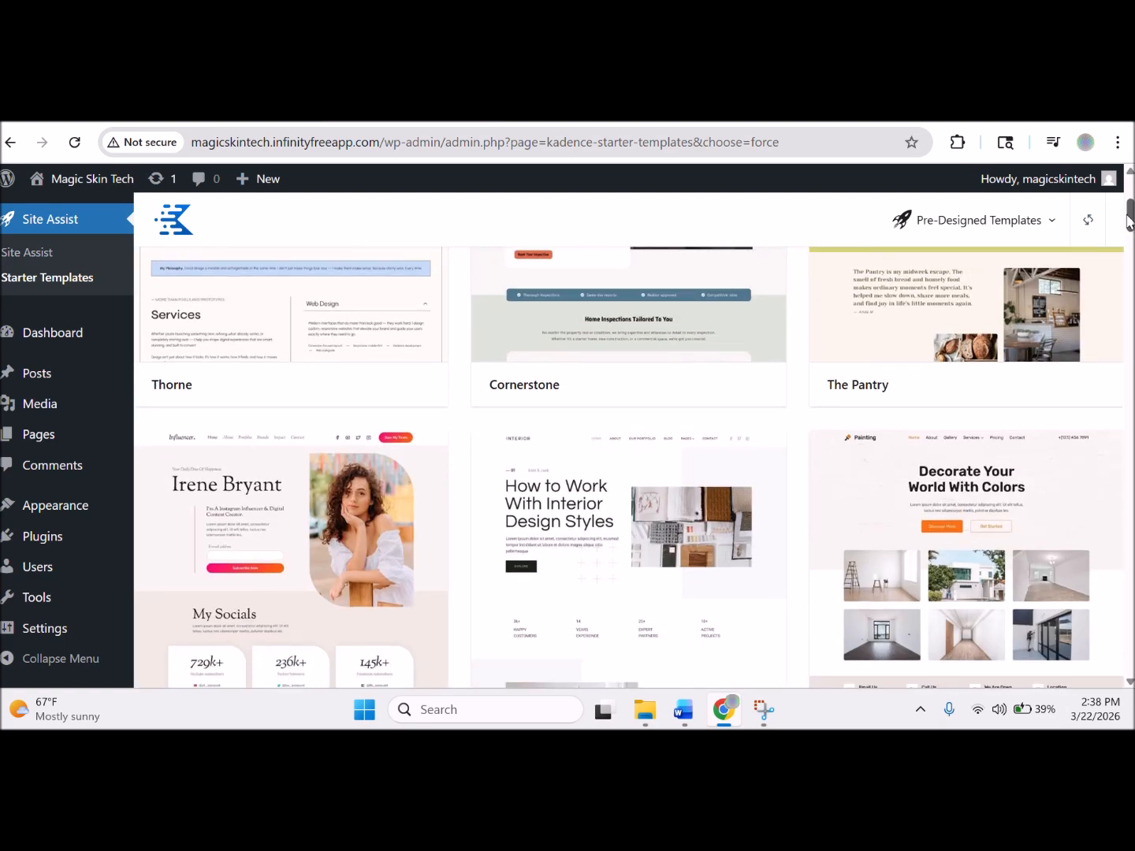
pyautogui.moveTo(1130, 224); pyautogui.dragTo(1131, 237)
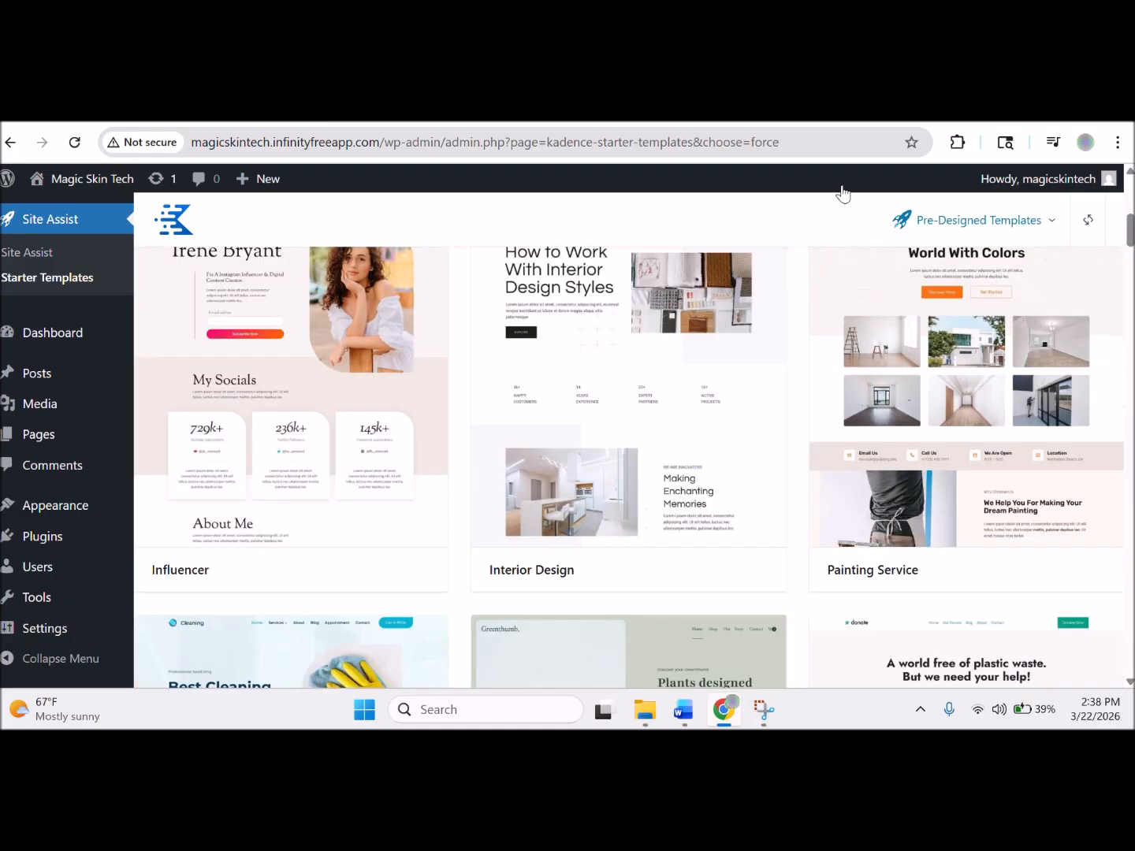
pyautogui.moveTo(1132, 244); pyautogui.dragTo(1132, 268)
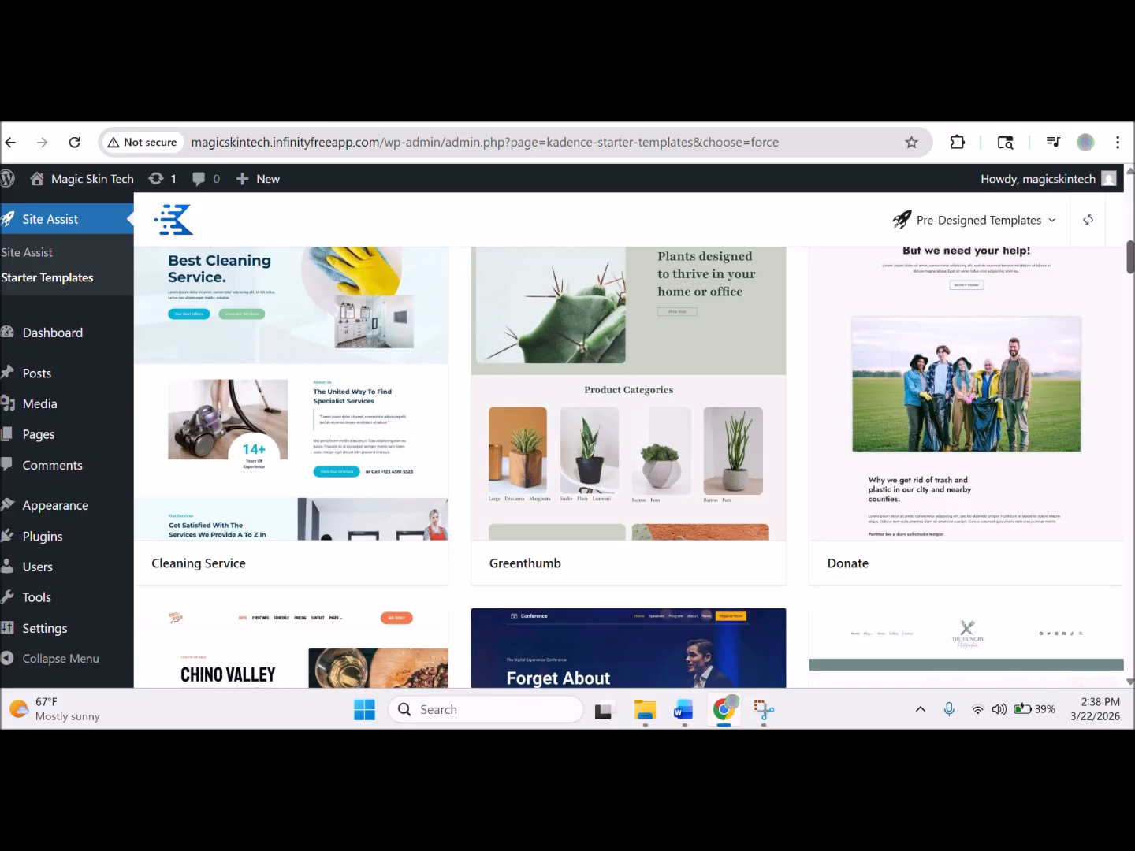
pyautogui.scroll(-1, 629, 466)
pyautogui.scroll(-3, 1131, 274)
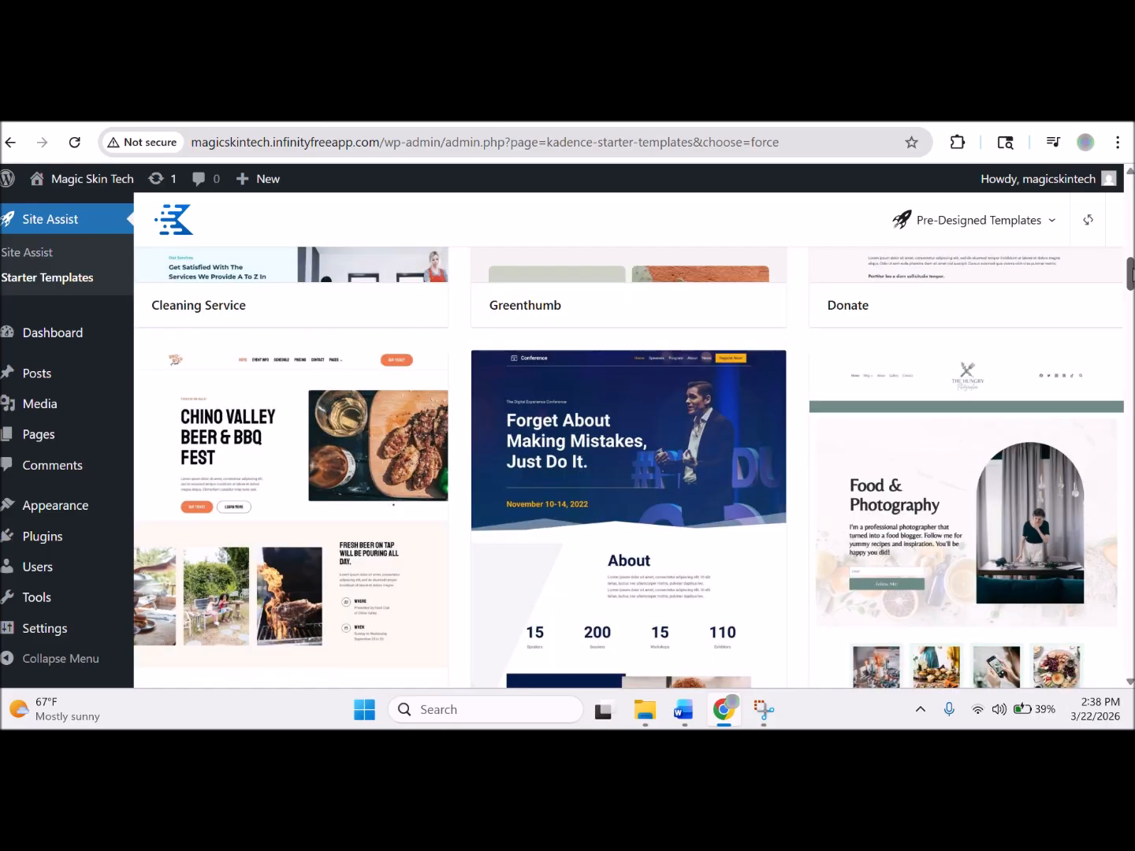
pyautogui.moveTo(1131, 274); pyautogui.dragTo(1132, 303)
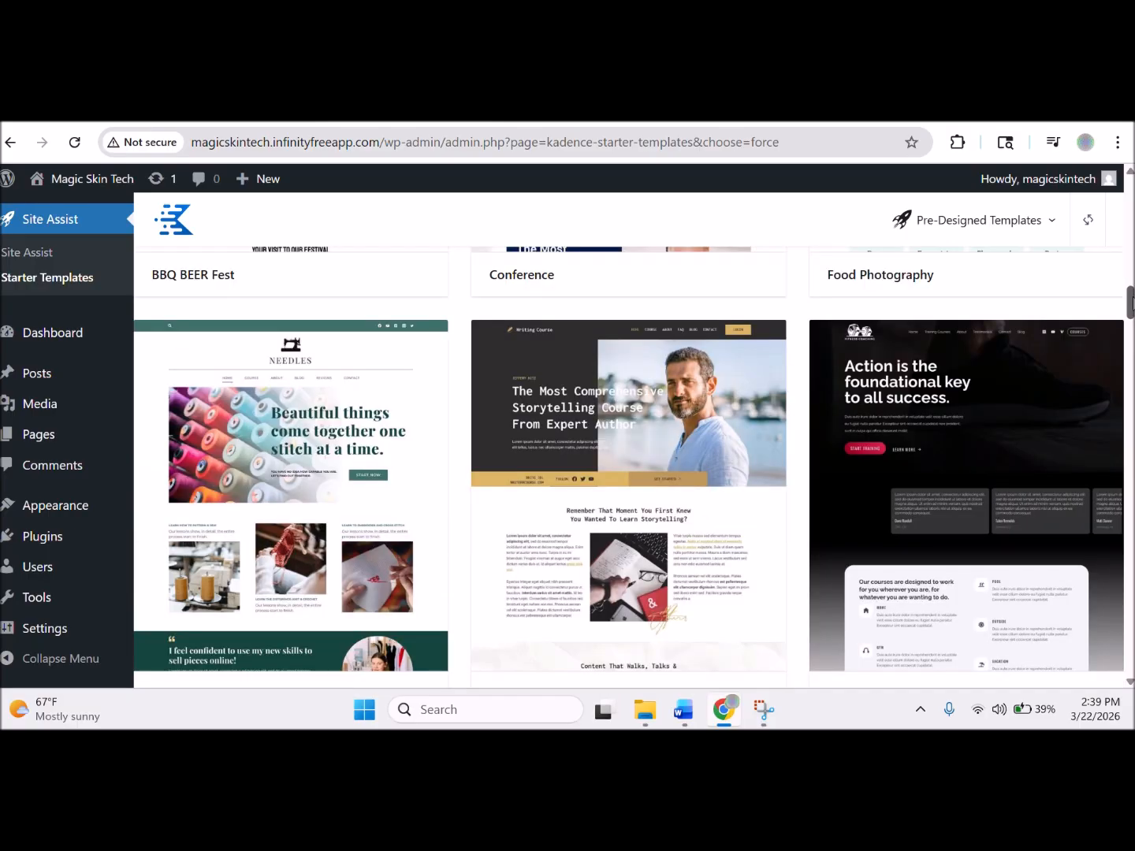
pyautogui.moveTo(1131, 303); pyautogui.dragTo(1131, 316)
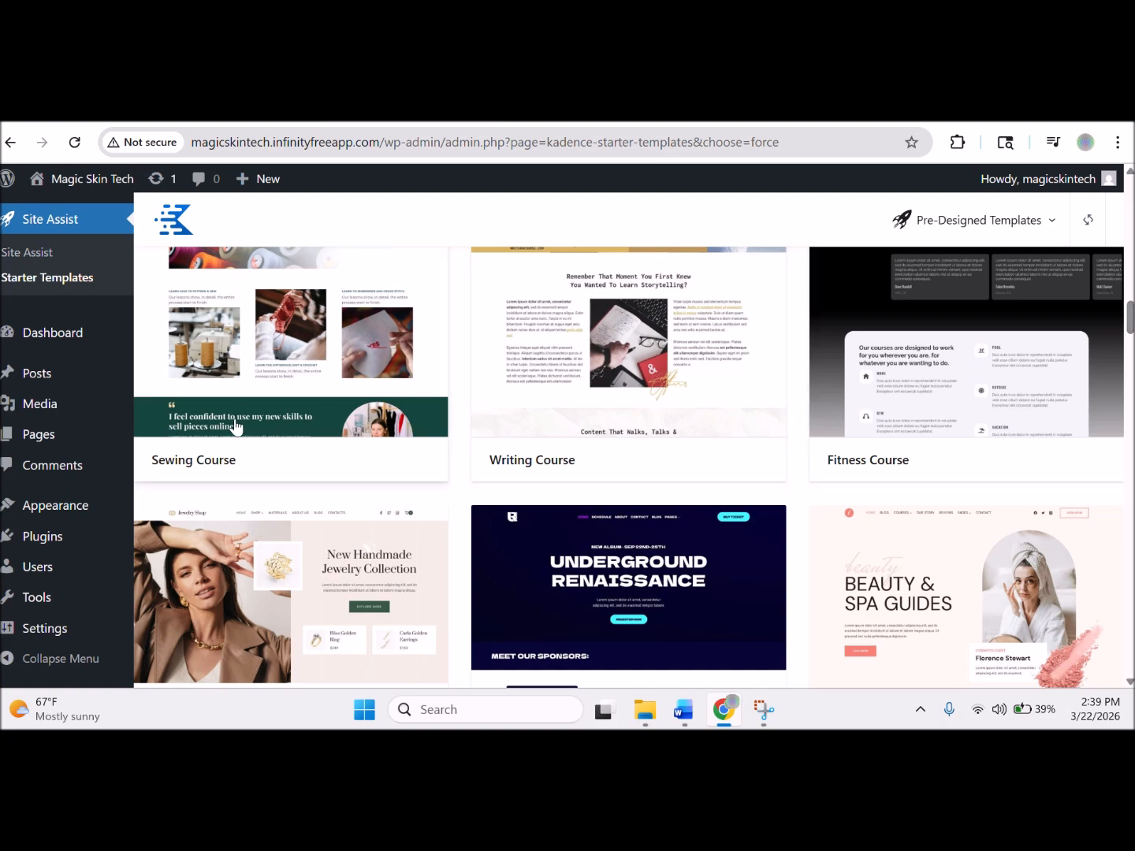
pyautogui.moveTo(1133, 329); pyautogui.dragTo(1132, 316)
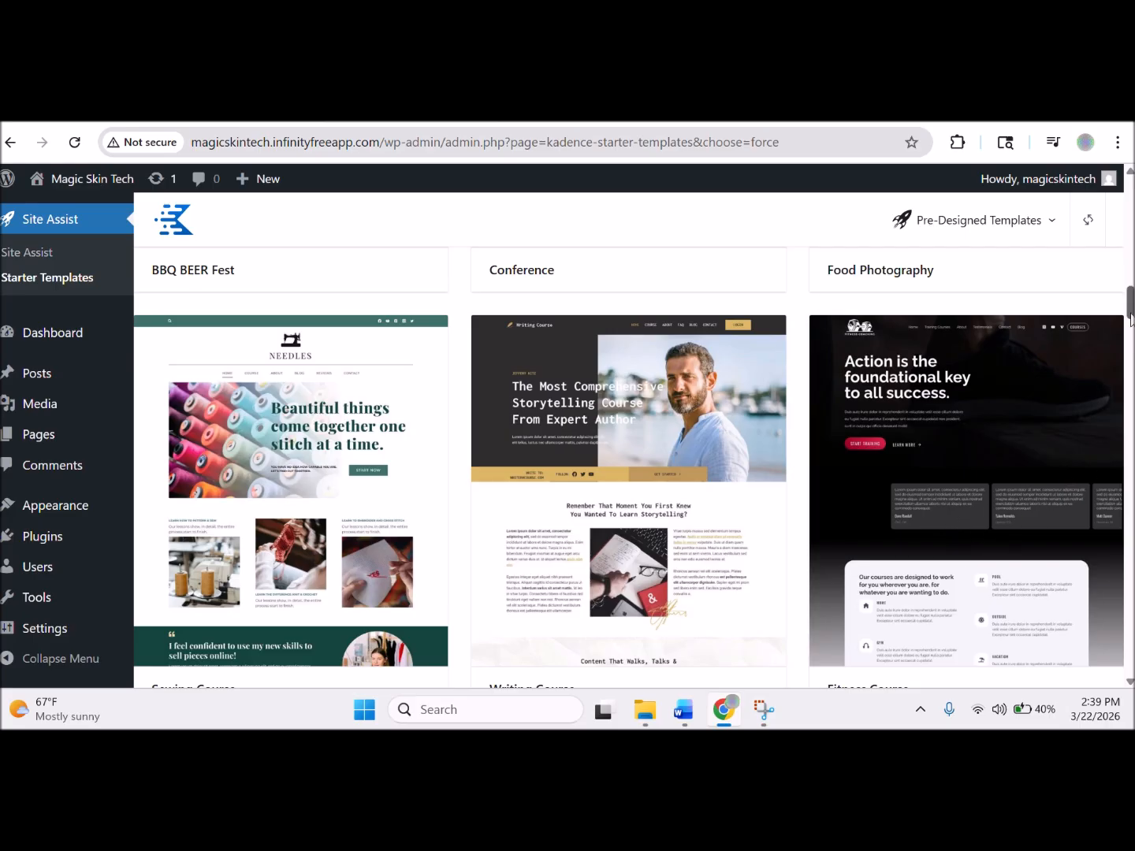
pyautogui.scroll(-1, 1131, 315)
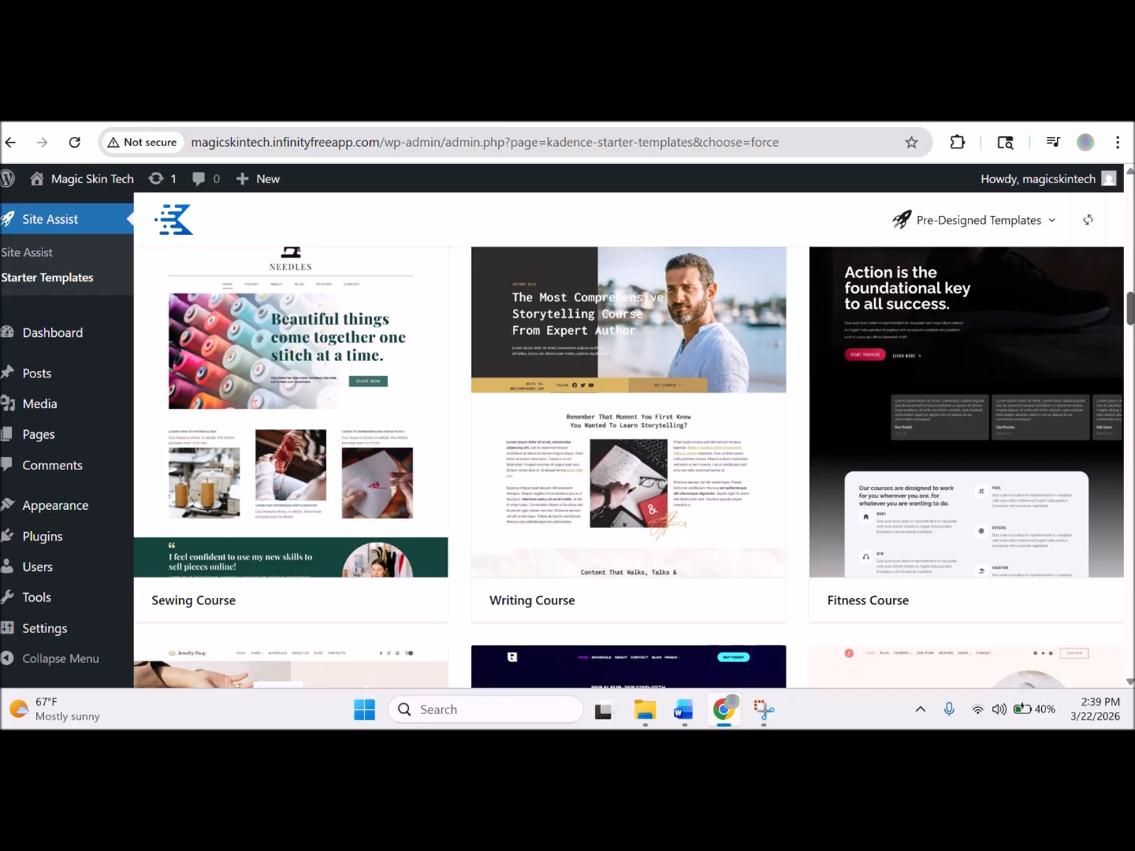
pyautogui.scroll(-6, 1131, 330)
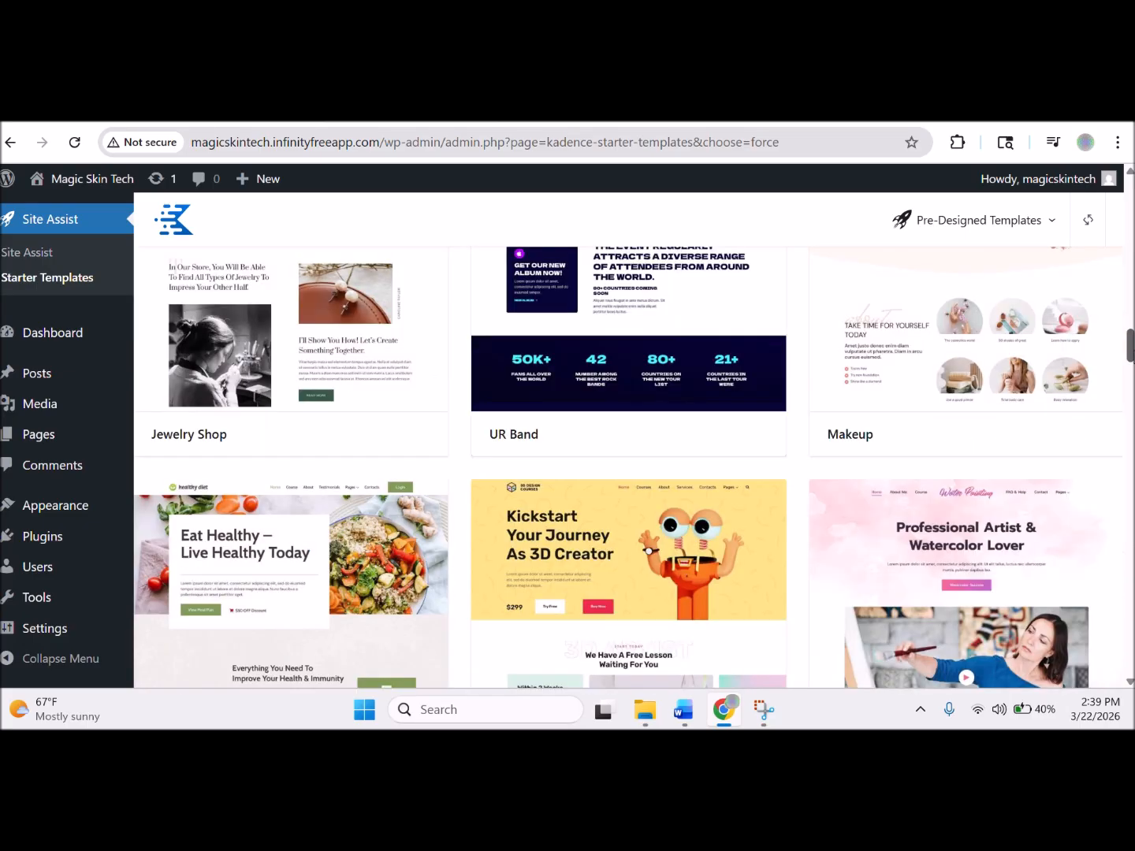
pyautogui.scroll(3, 634, 467)
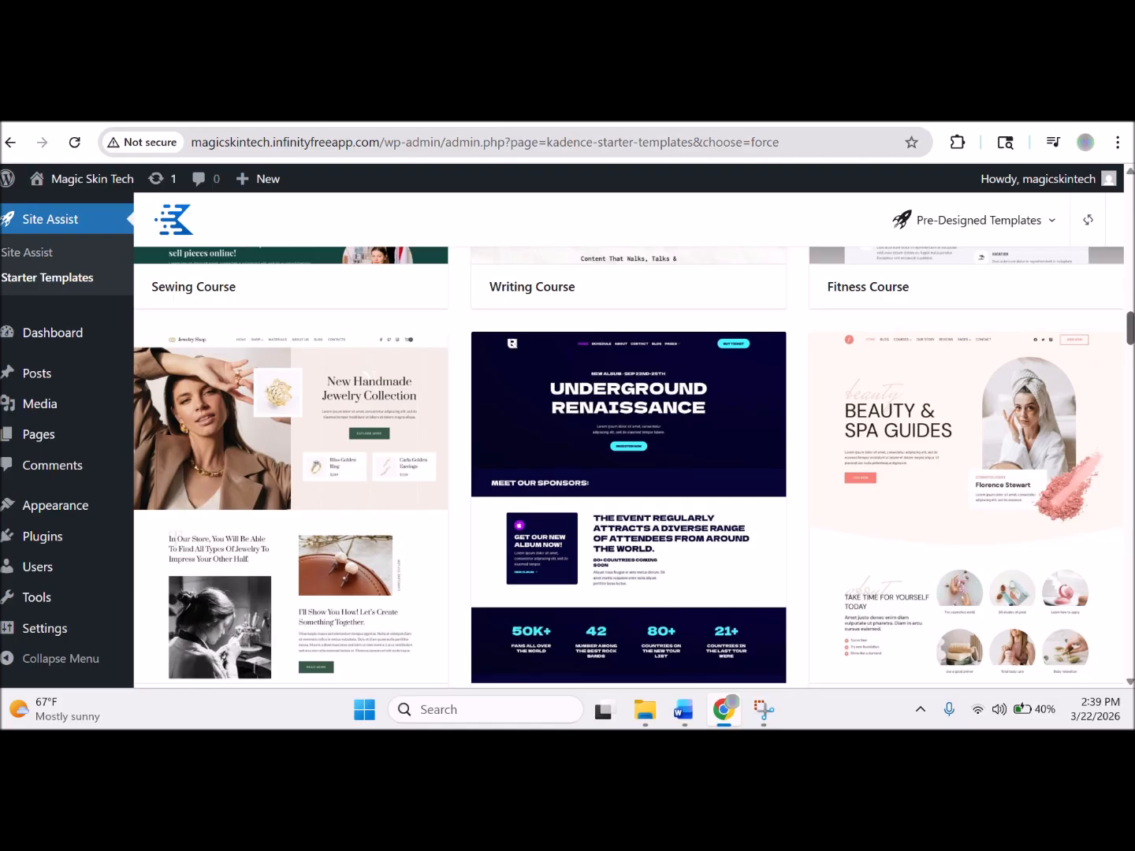
pyautogui.scroll(-2, 628, 468)
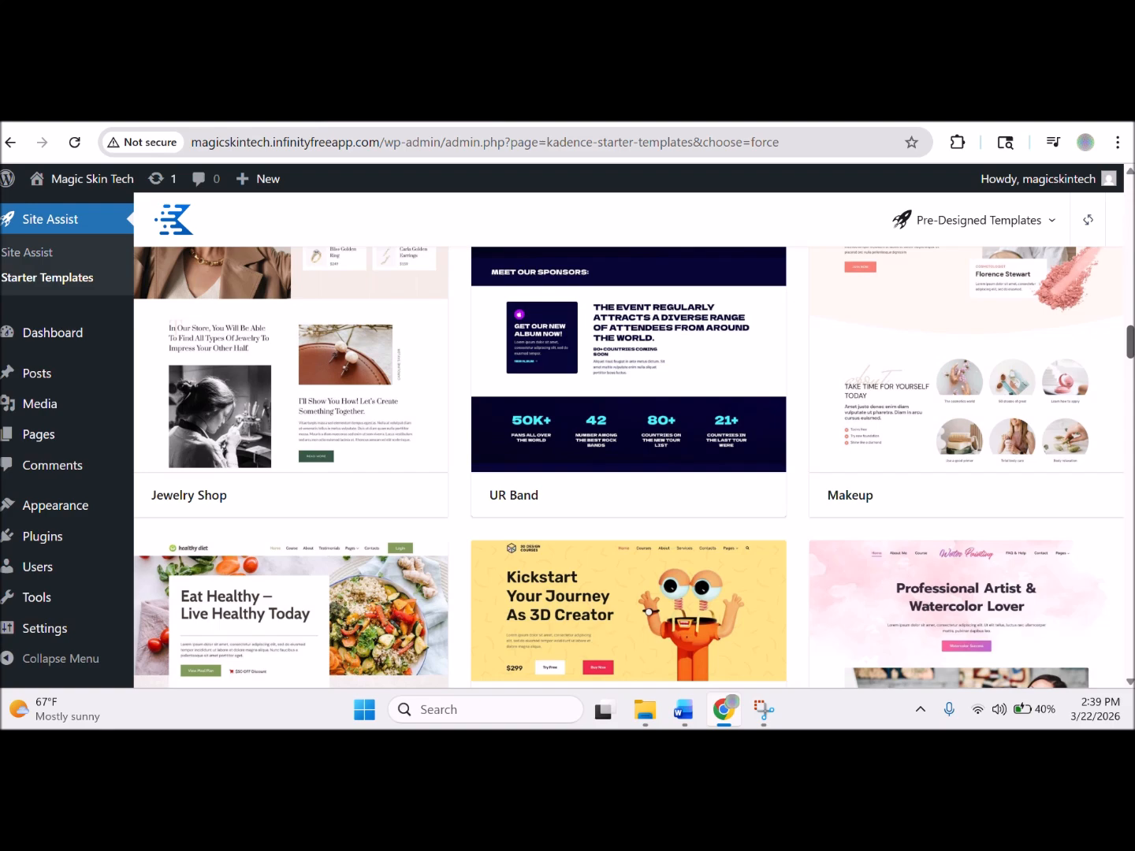
pyautogui.scroll(-2, 628, 467)
pyautogui.scroll(-2, 627, 467)
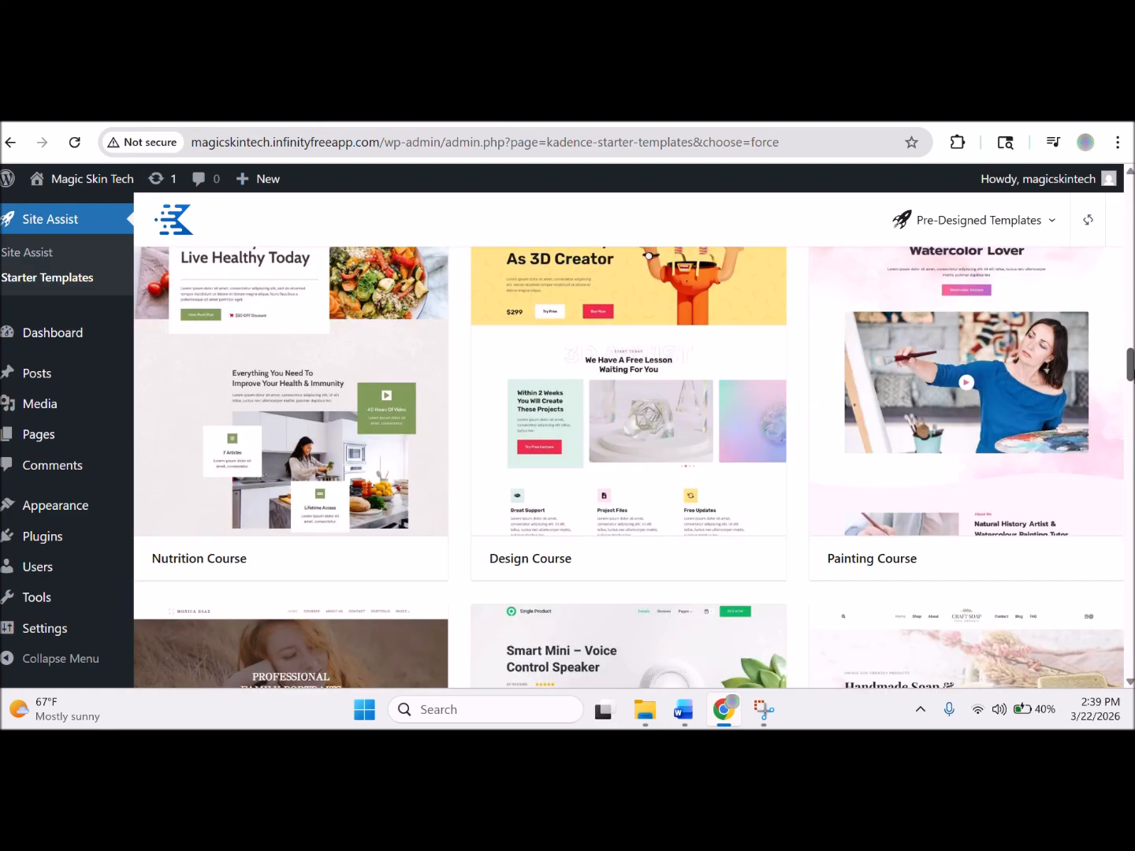
pyautogui.scroll(-3, 627, 467)
pyautogui.scroll(-2, 627, 468)
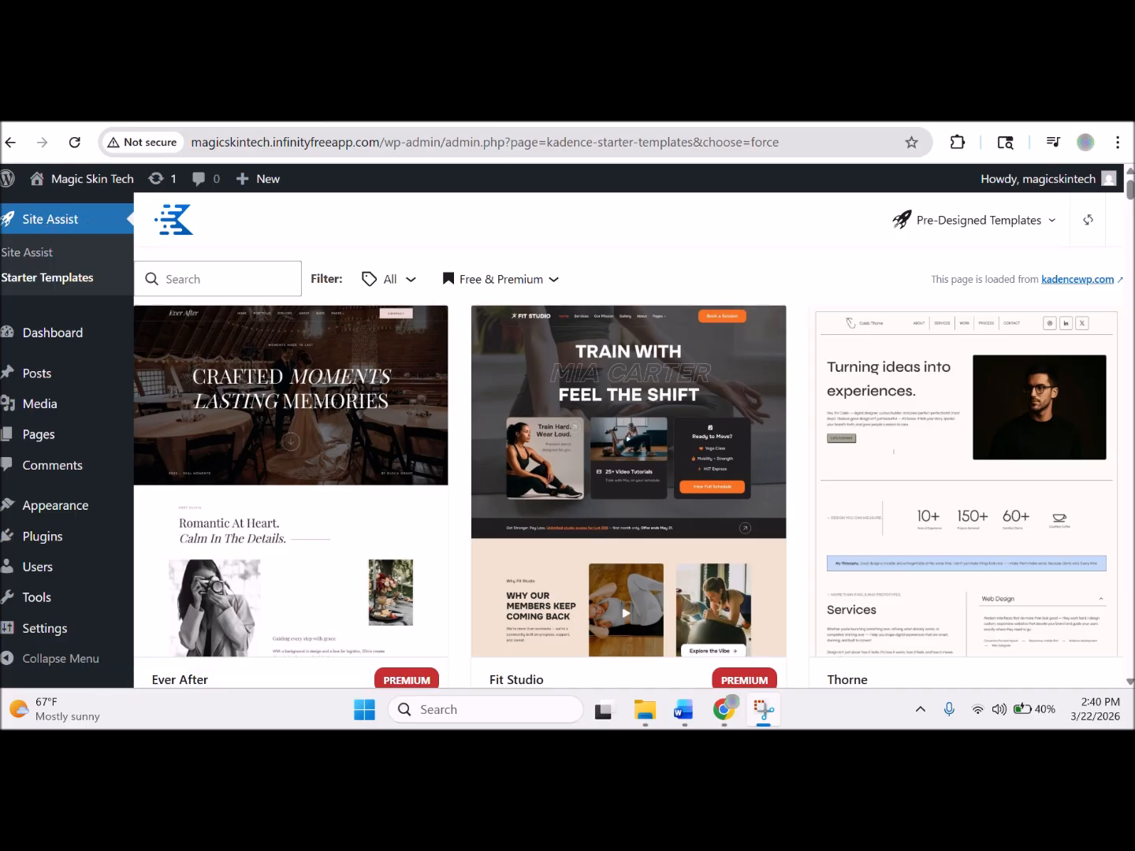
pyautogui.click(1132, 193)
pyautogui.rightClick(1132, 227)
pyautogui.click(1132, 193)
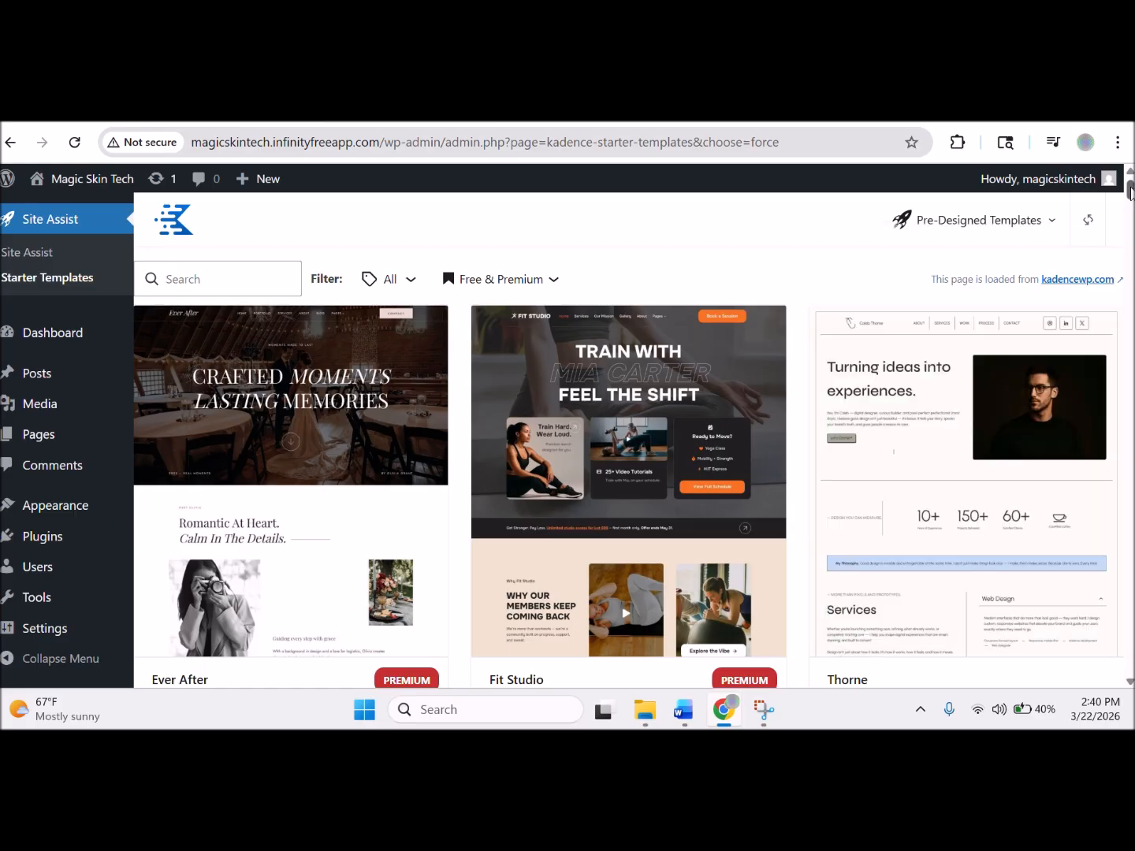
pyautogui.moveTo(1132, 195); pyautogui.dragTo(1132, 195)
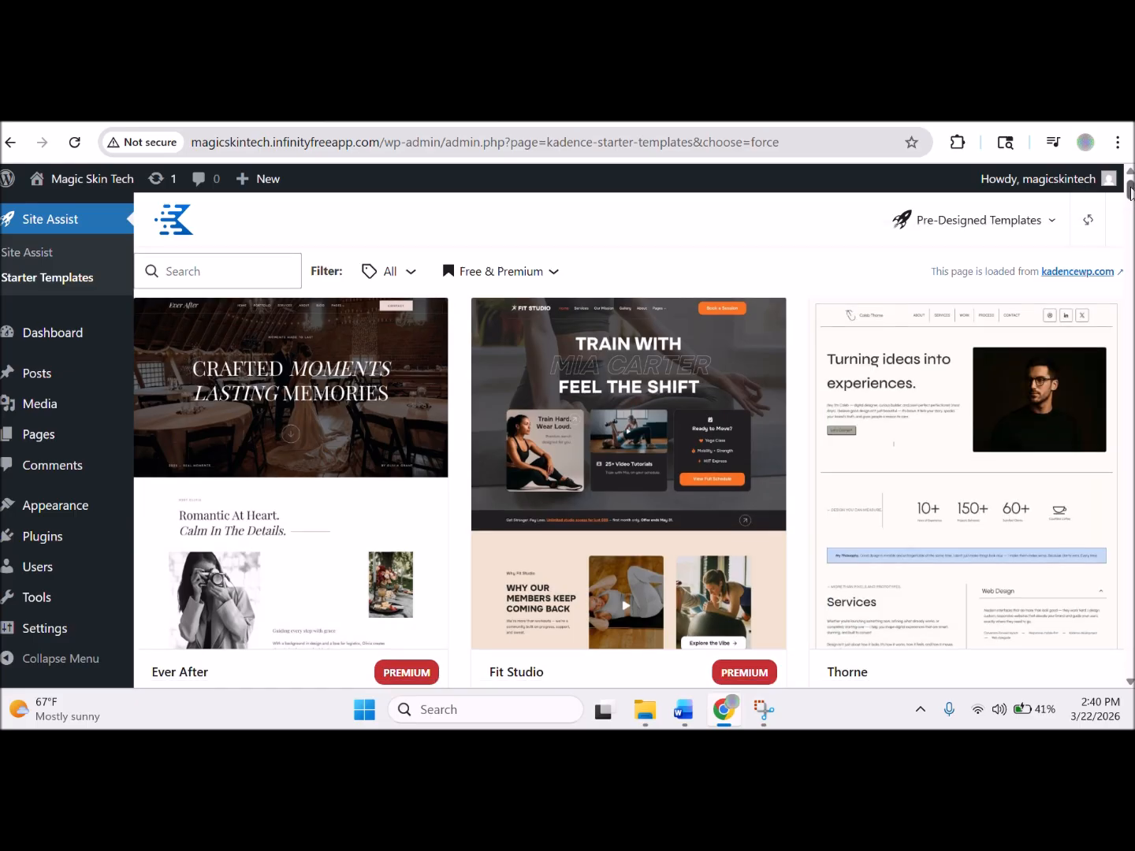
pyautogui.moveTo(1130, 192)
pyautogui.mouseDown()
pyautogui.moveTo(1108, 417)
pyautogui.moveTo(1112, 169)
pyautogui.mouseUp()
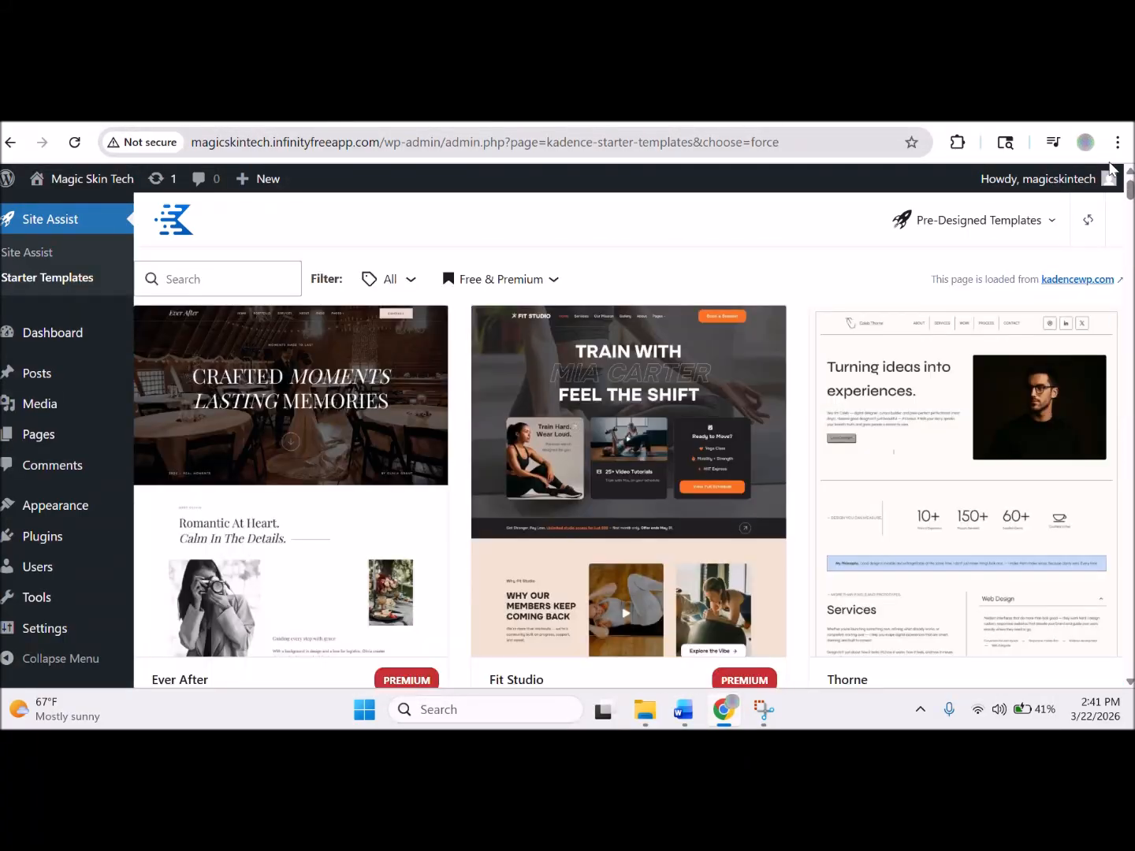
# Filter the templates to Free Only and search for 'store'.
pyautogui.click(238, 282)
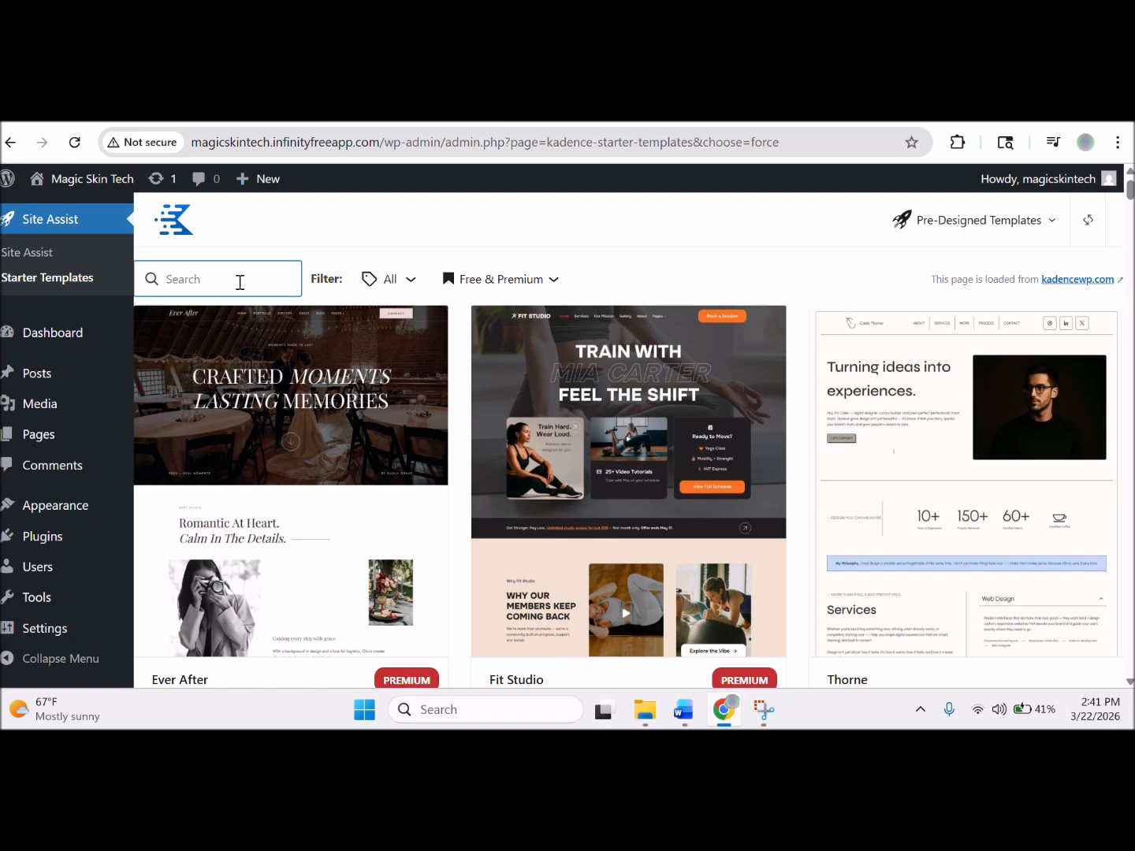
pyautogui.click(545, 281)
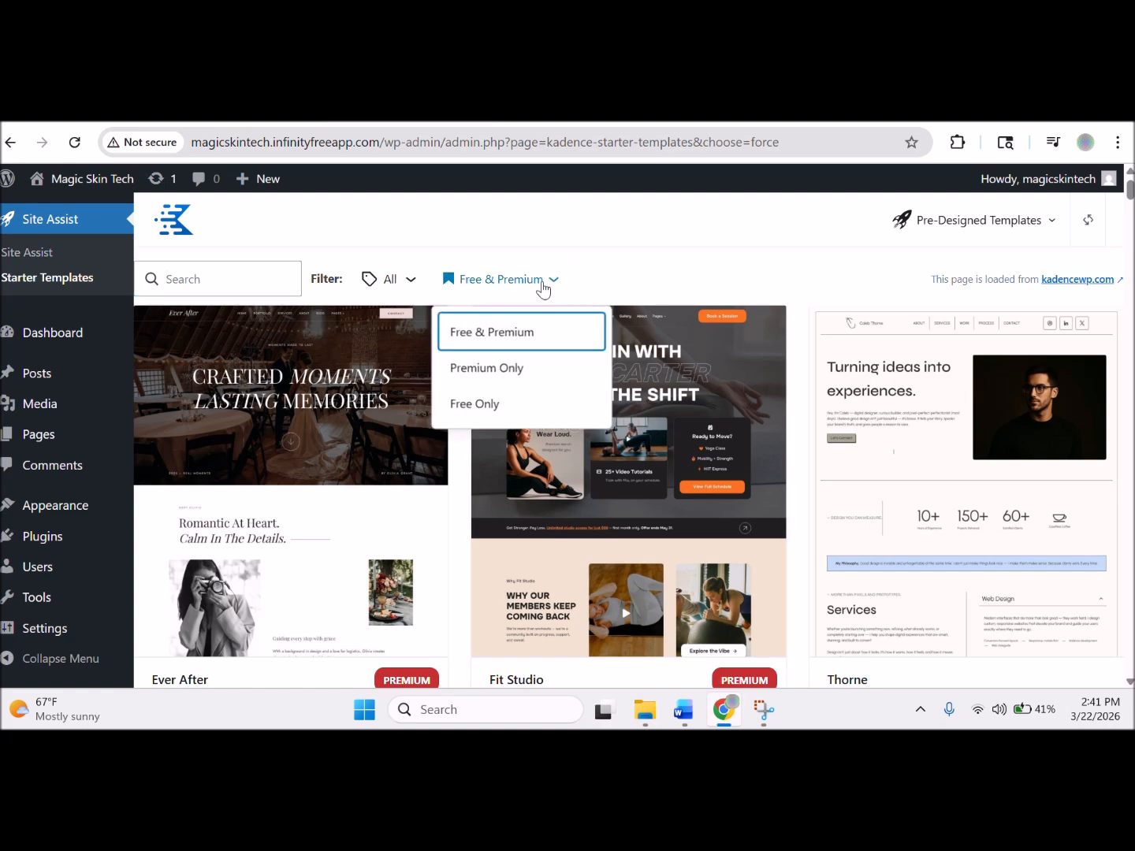
pyautogui.click(489, 412)
pyautogui.click(220, 293)
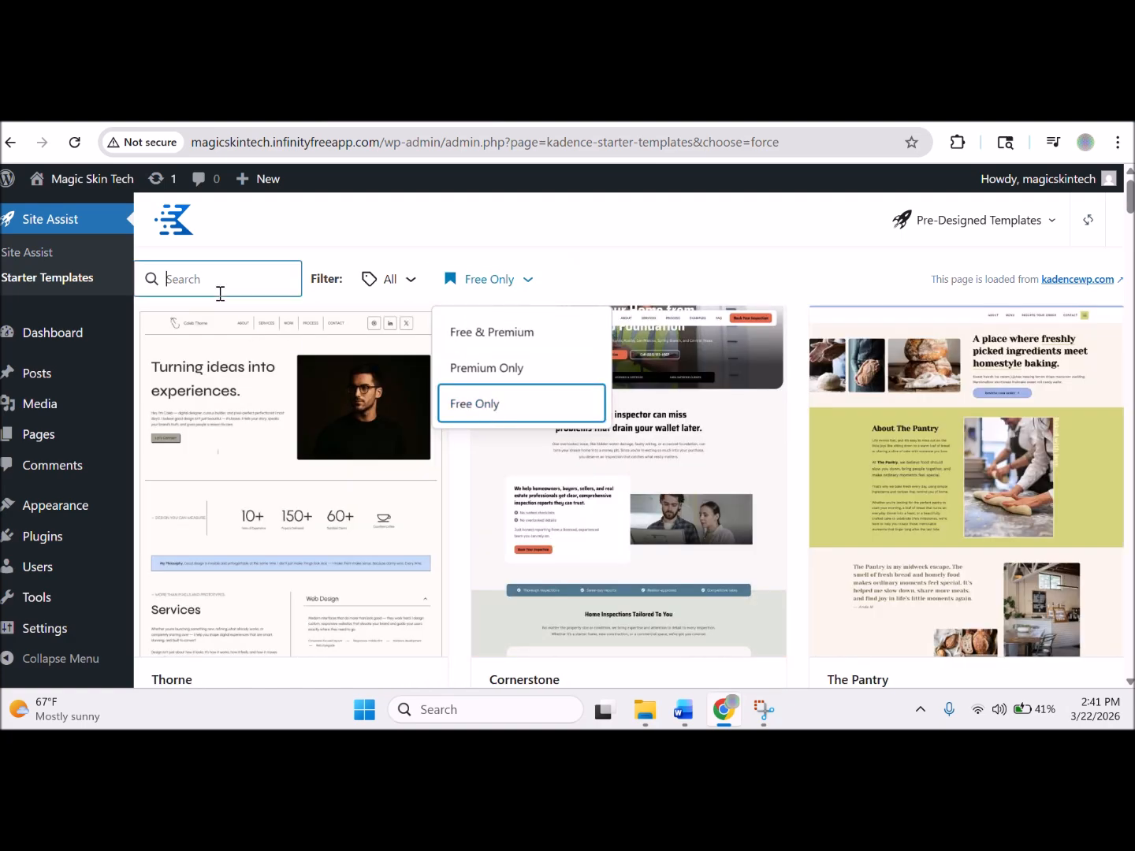
pyautogui.write('store')
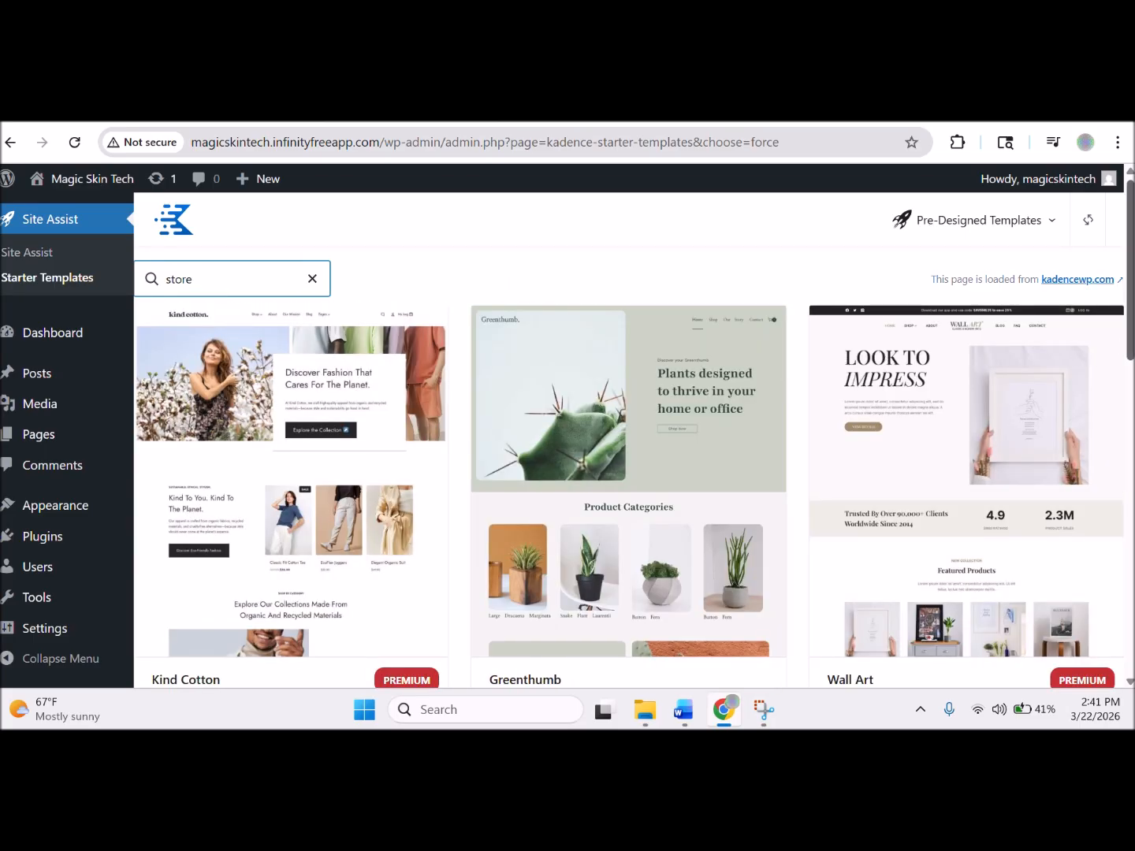
# Open the Surf Shop template from the search results.
pyautogui.scroll(-5, 1133, 444)
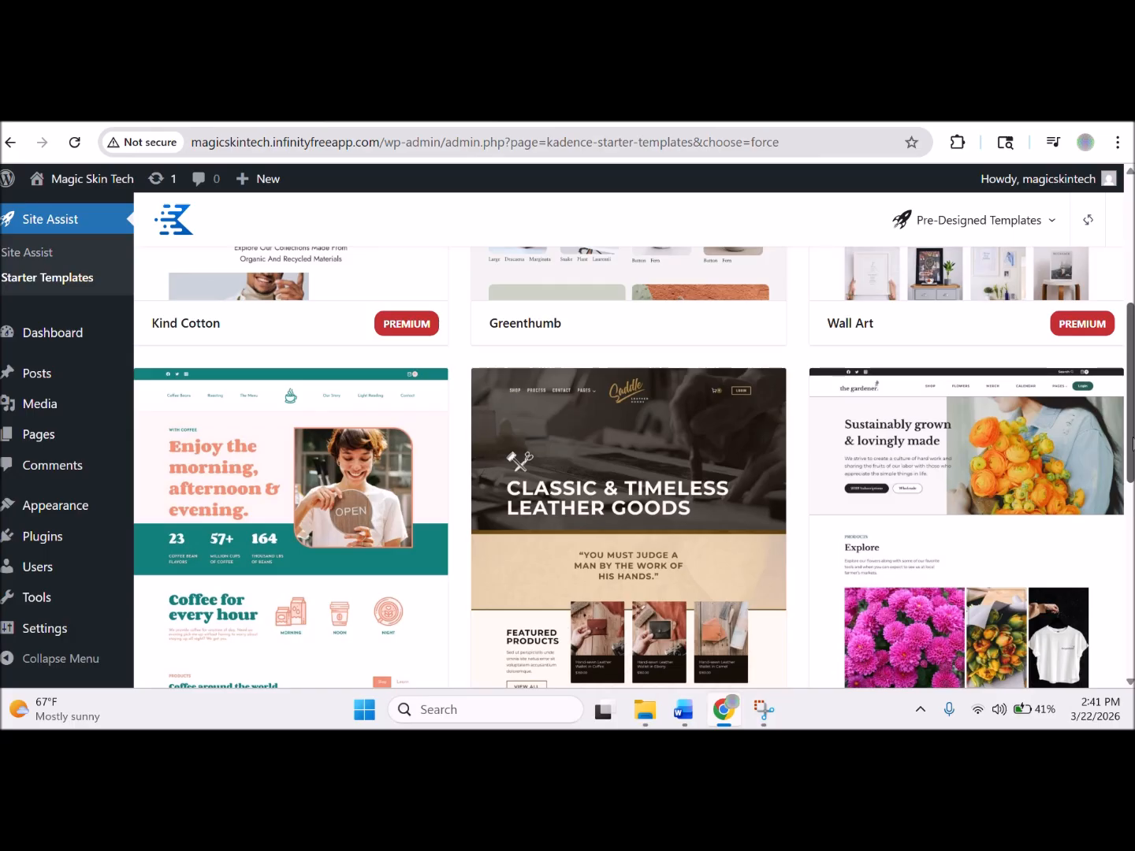
pyautogui.moveTo(1133, 443); pyautogui.dragTo(1130, 622)
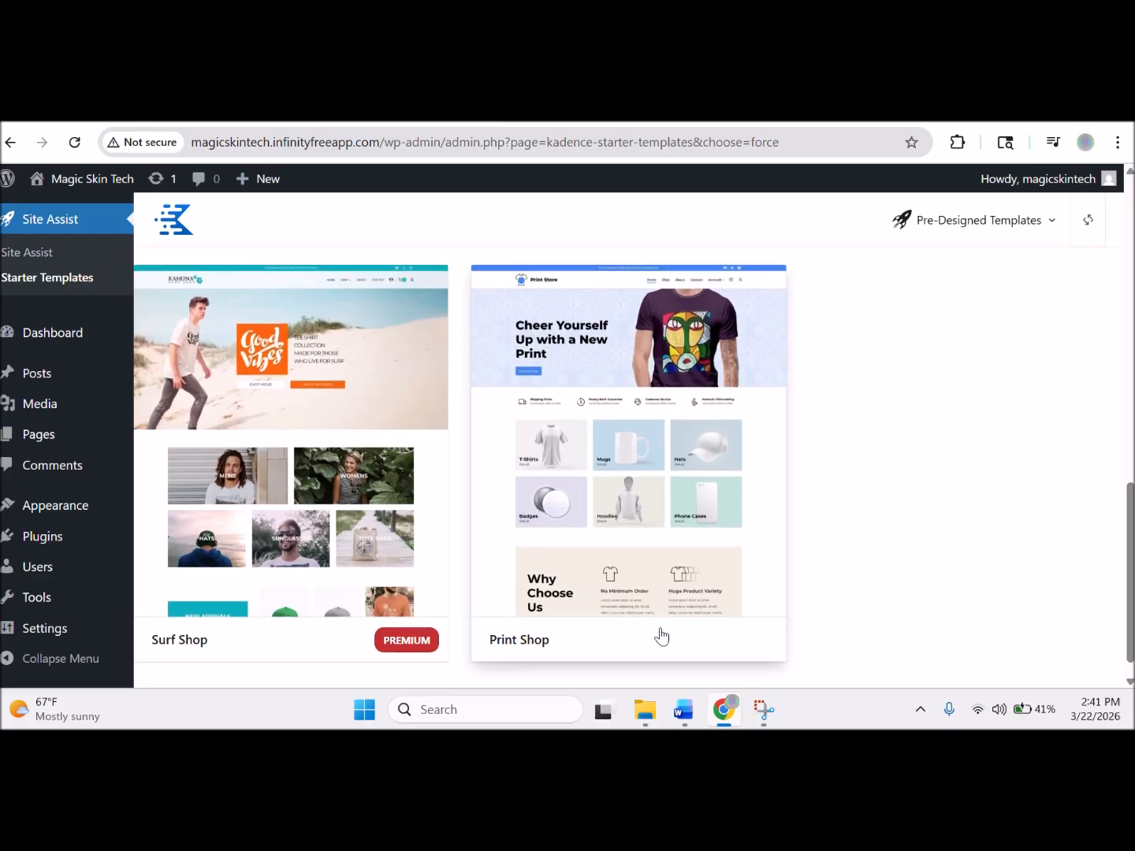
pyautogui.click(286, 429)
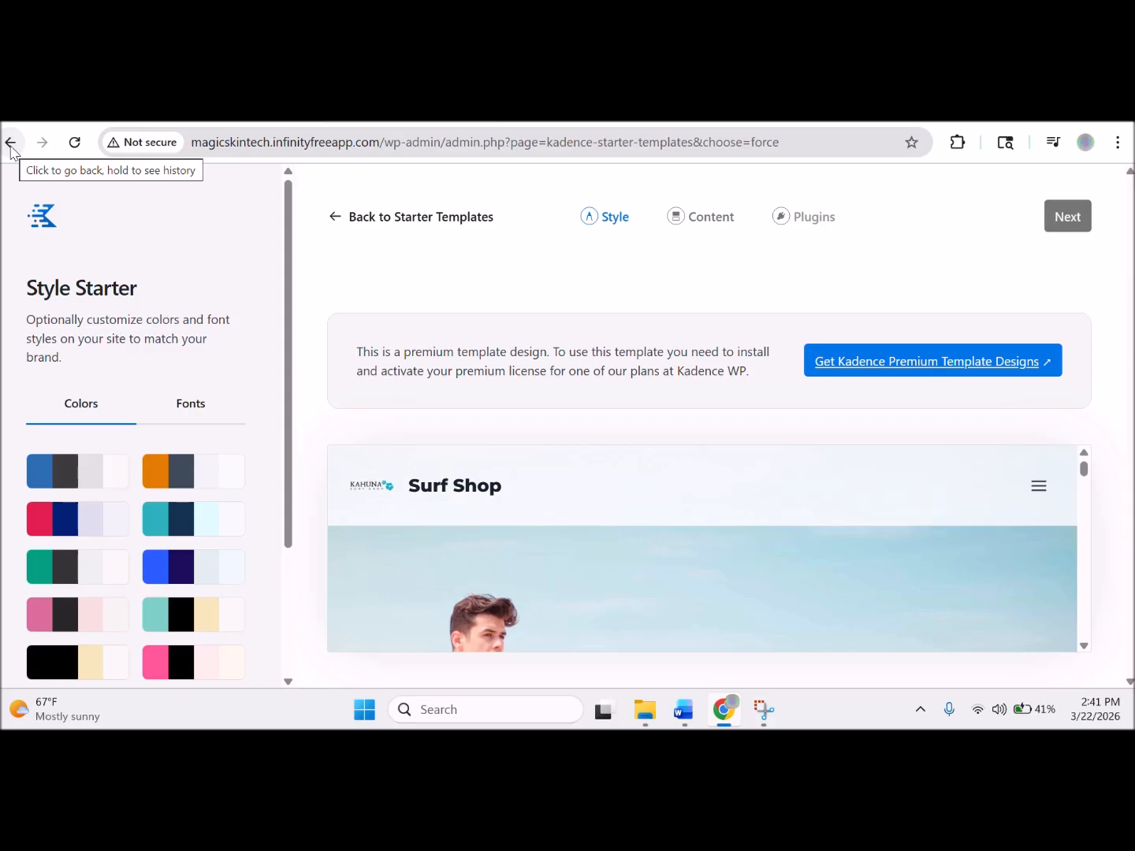
# Back out of Surf Shop and reopen the Pre-Designed Templates gallery through Import.
pyautogui.click(10, 143)
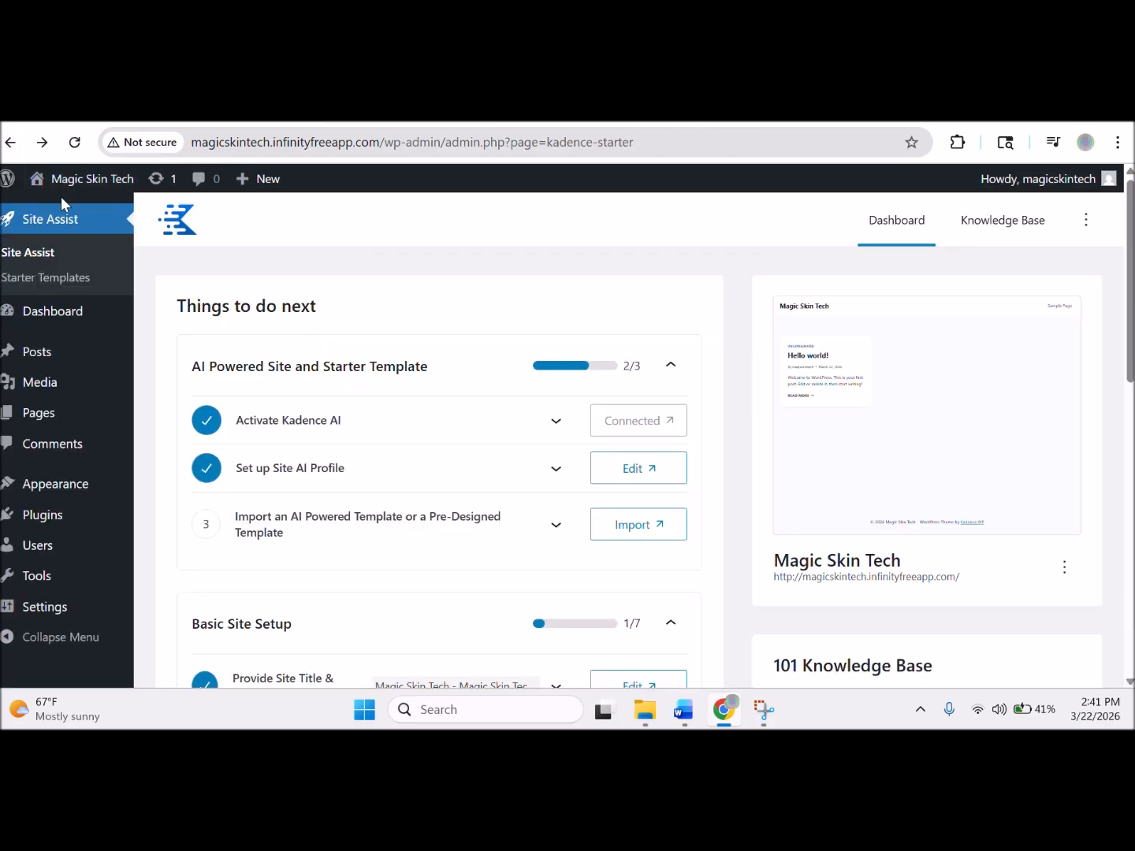
pyautogui.click(640, 531)
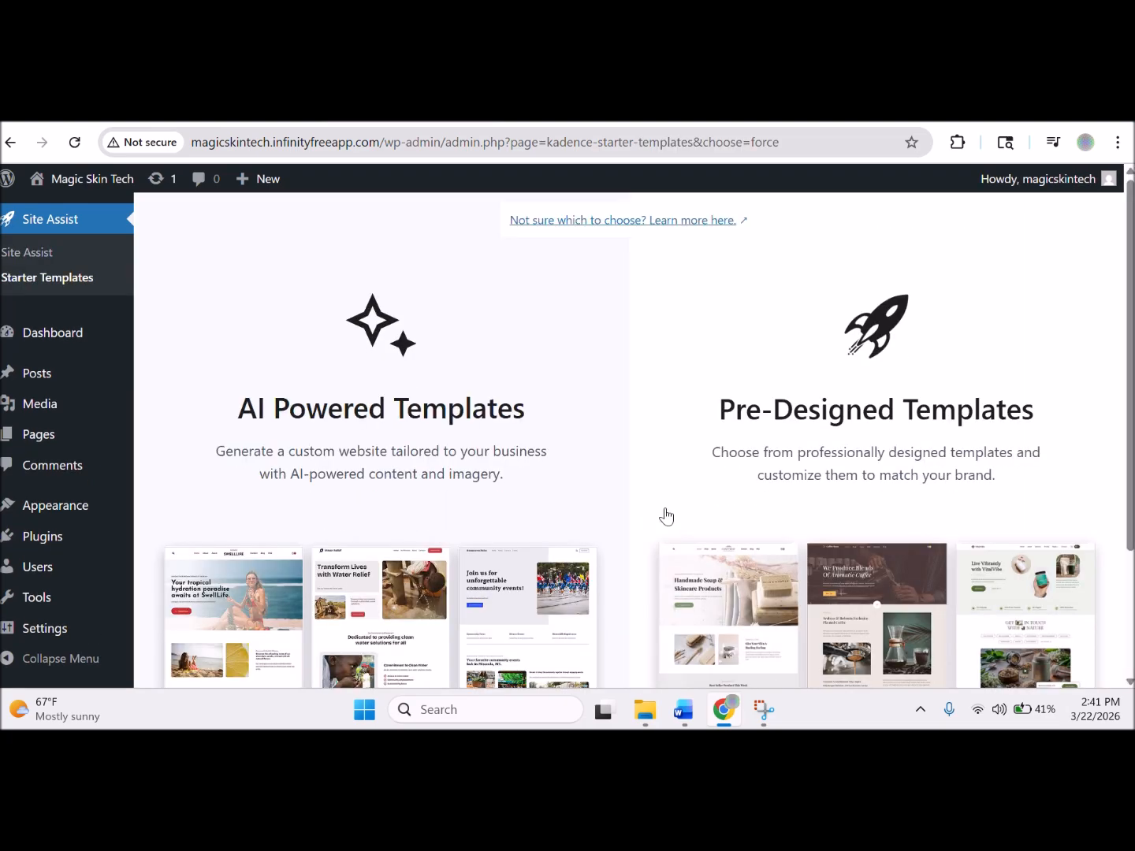
pyautogui.click(942, 577)
# Filter to Free Only, search 'store', and scroll down to the free Print Shop template.
pyautogui.click(493, 280)
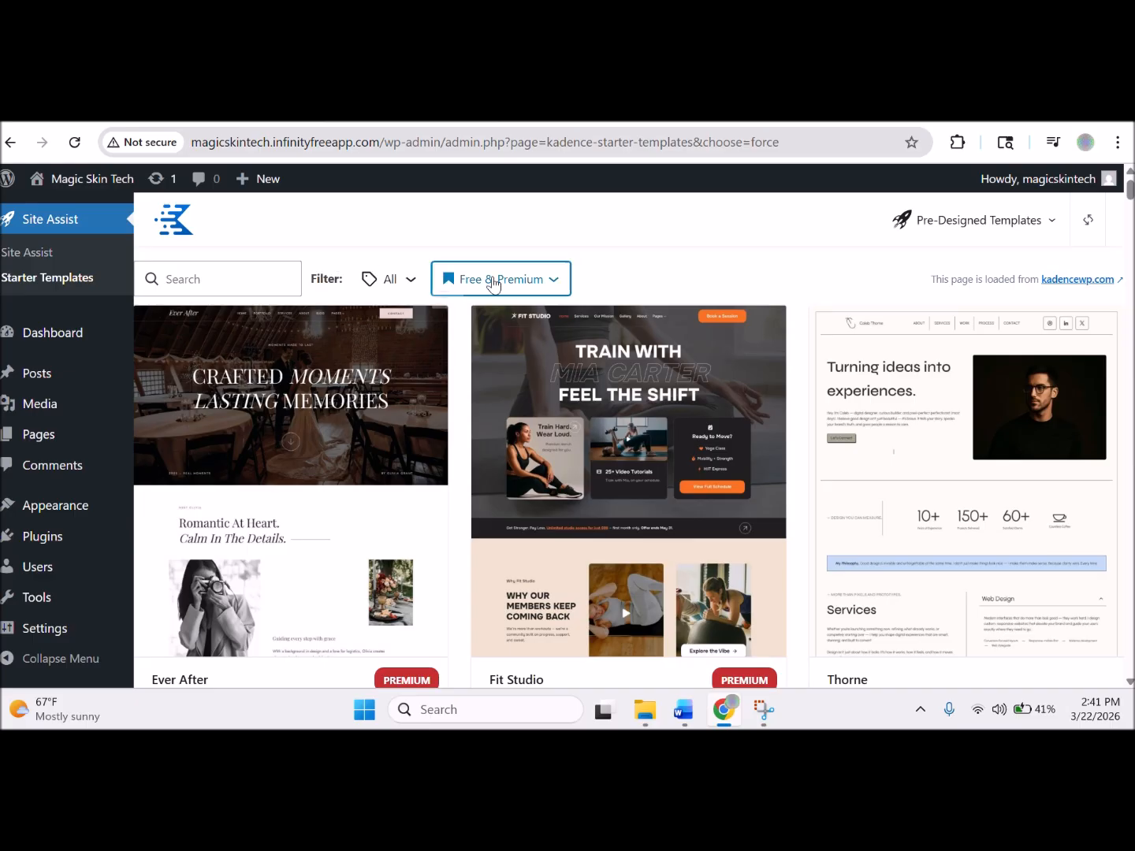
pyautogui.click(485, 405)
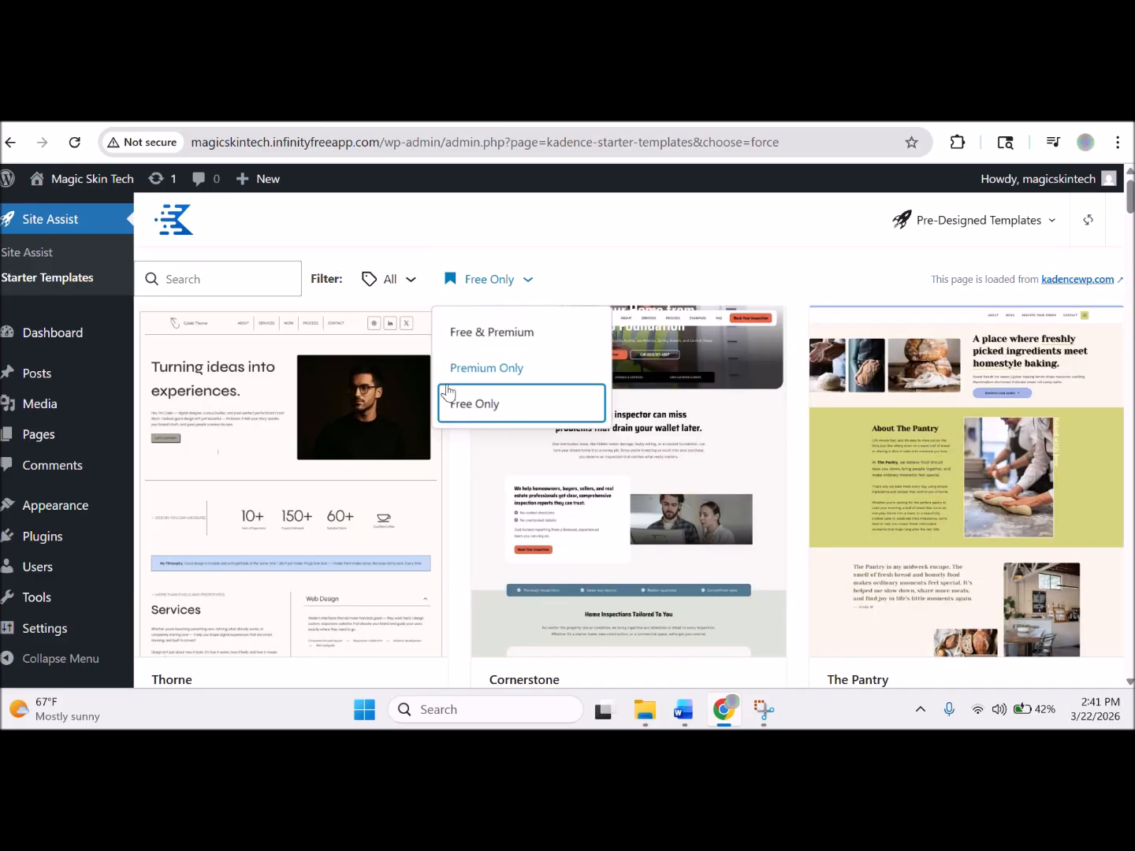
pyautogui.click(252, 273)
pyautogui.write('store')
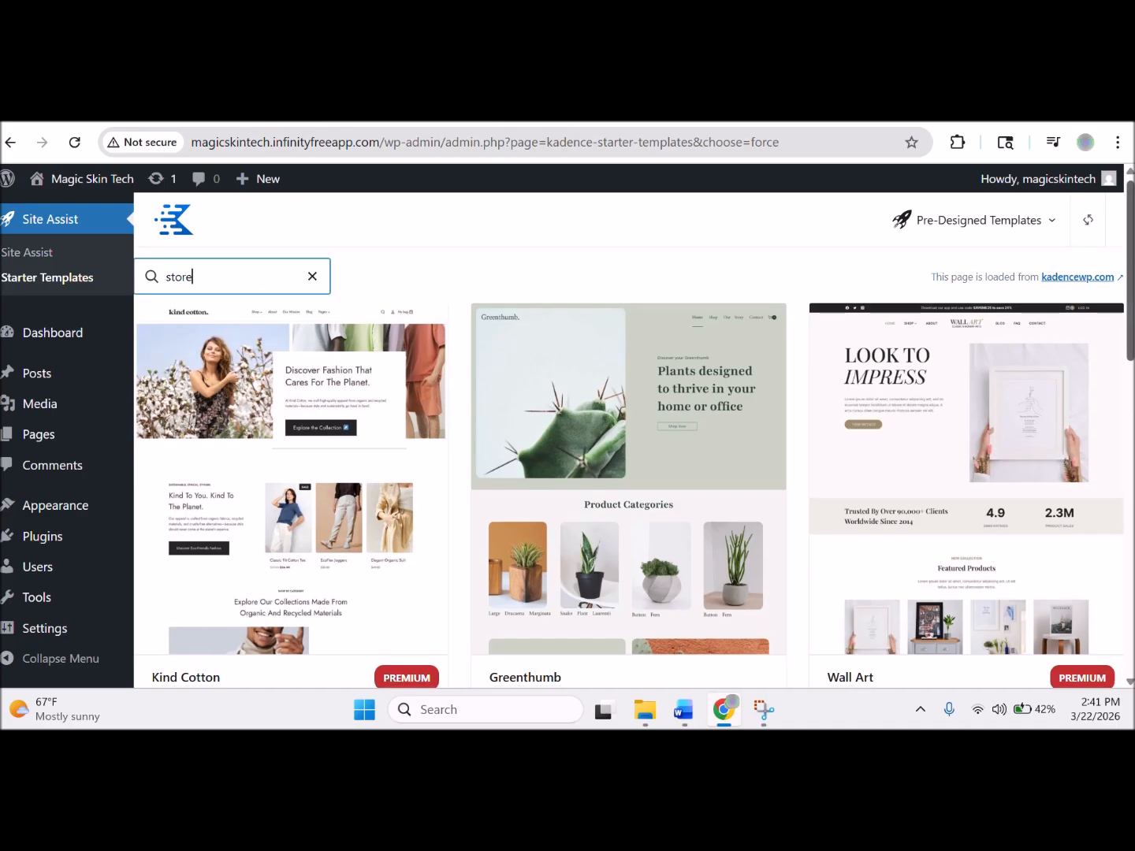
pyautogui.scroll(-2, 628, 473)
pyautogui.scroll(-5, 1129, 456)
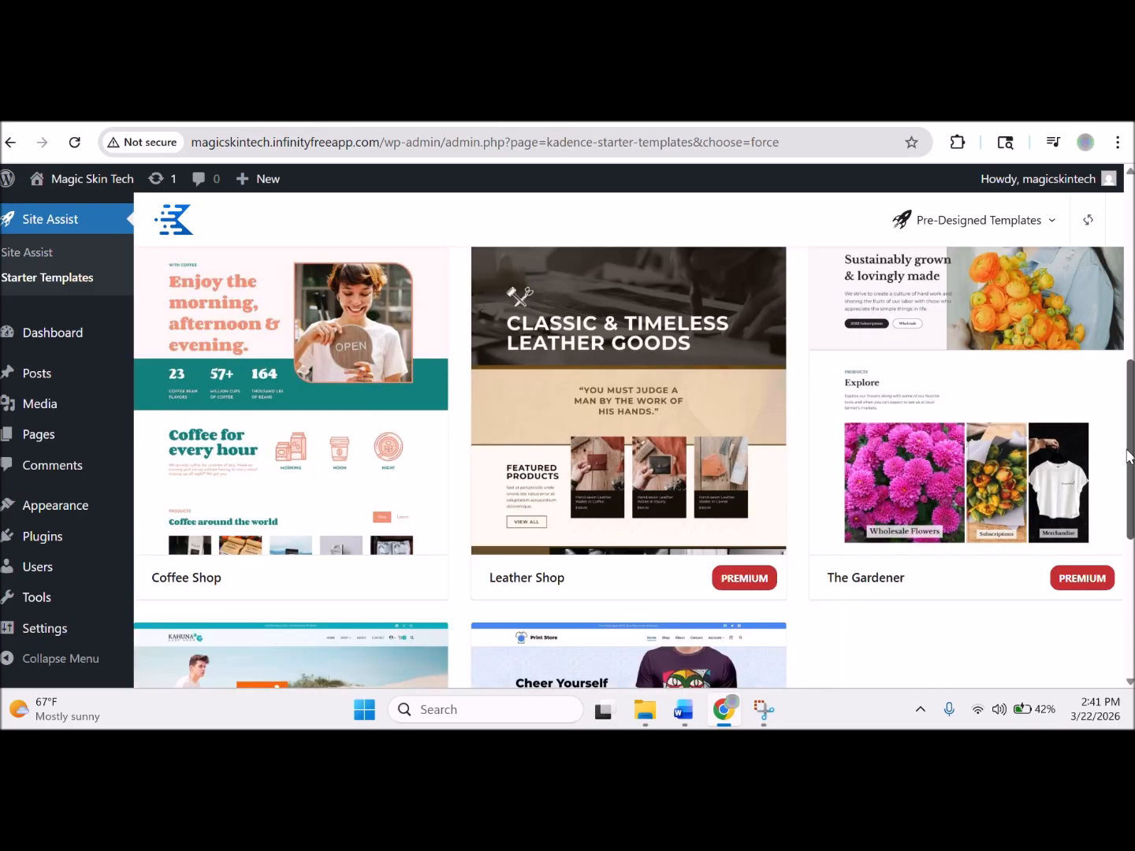
pyautogui.moveTo(1127, 464); pyautogui.dragTo(1117, 588)
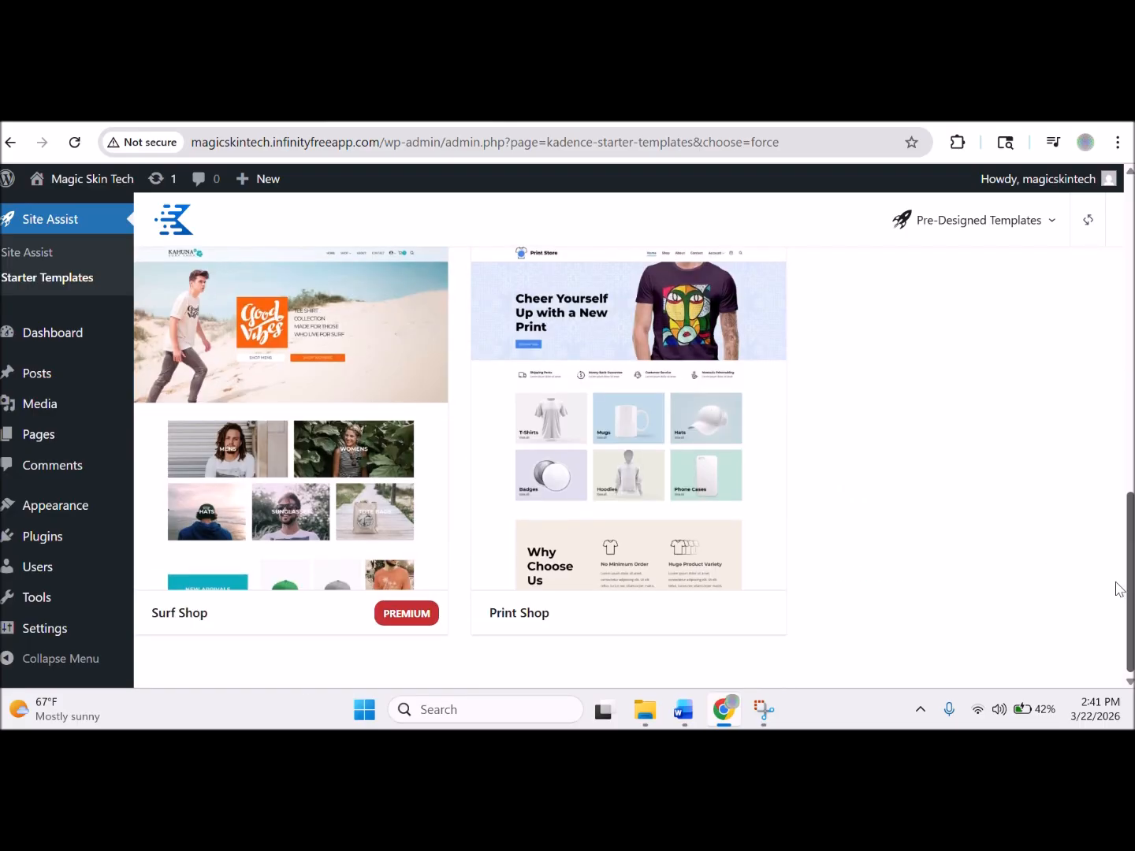
pyautogui.scroll(2, 1121, 568)
pyautogui.moveTo(1121, 550); pyautogui.dragTo(1121, 580)
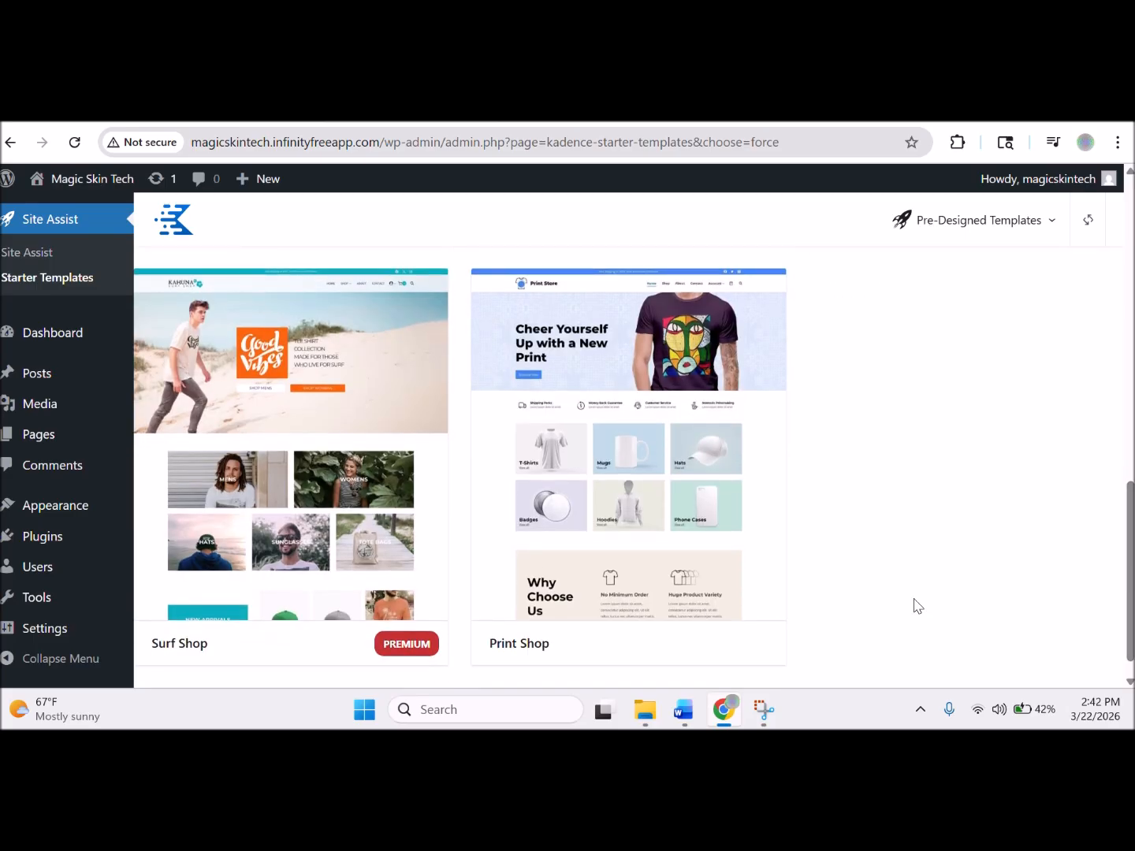
# Choose the Print Shop template with the second dark colour palette and continue.
pyautogui.click(696, 507)
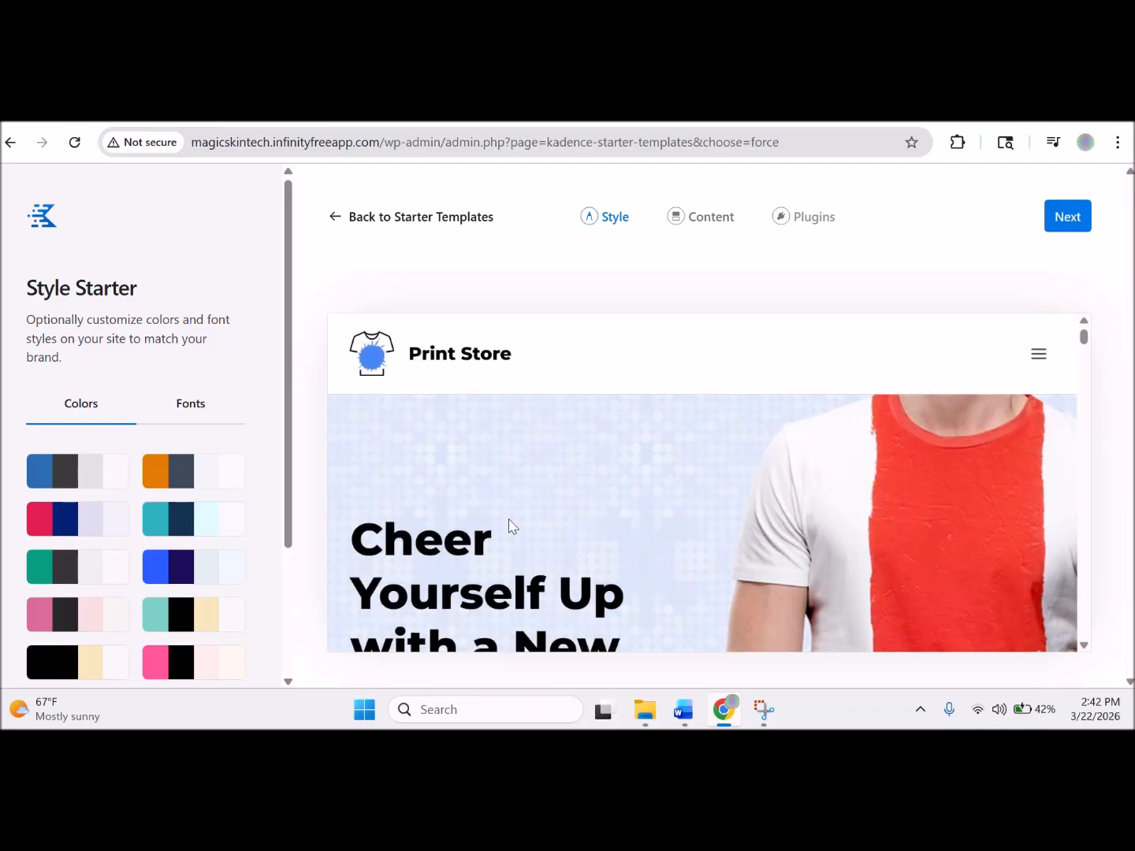
pyautogui.moveTo(288, 459); pyautogui.dragTo(292, 625)
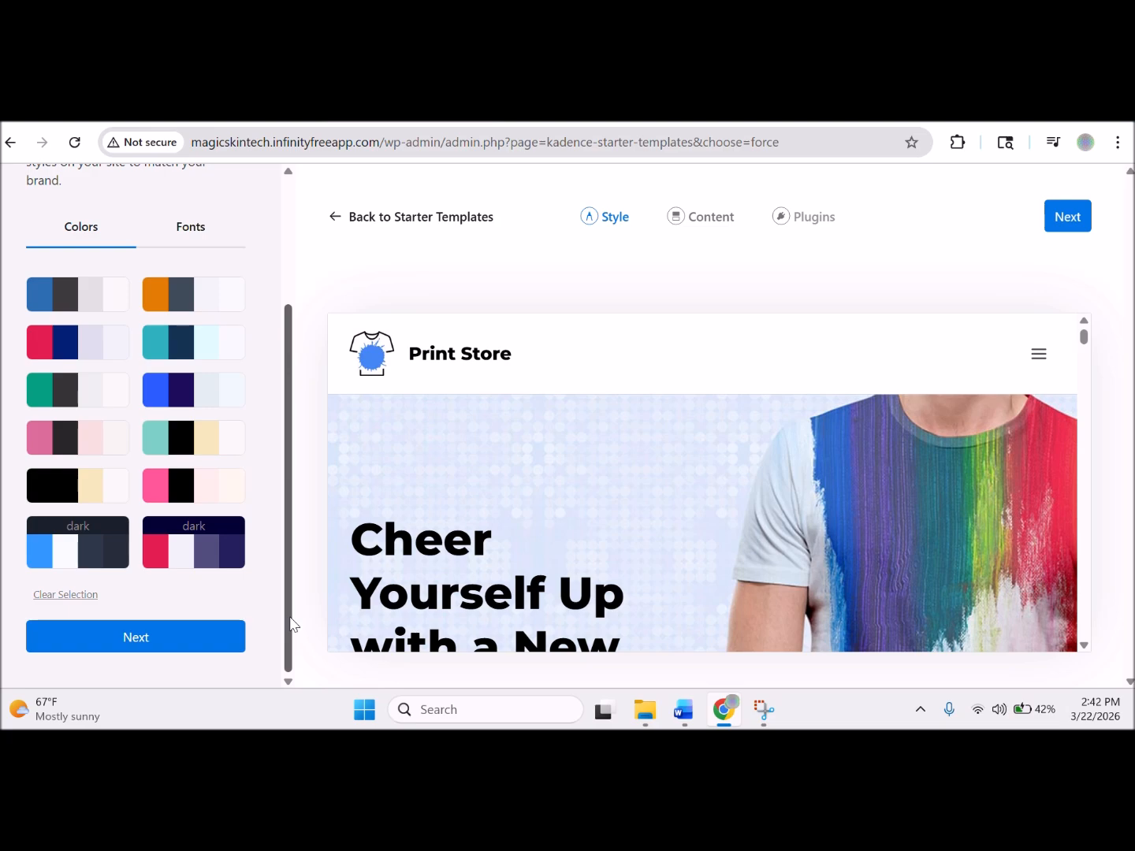
pyautogui.click(66, 538)
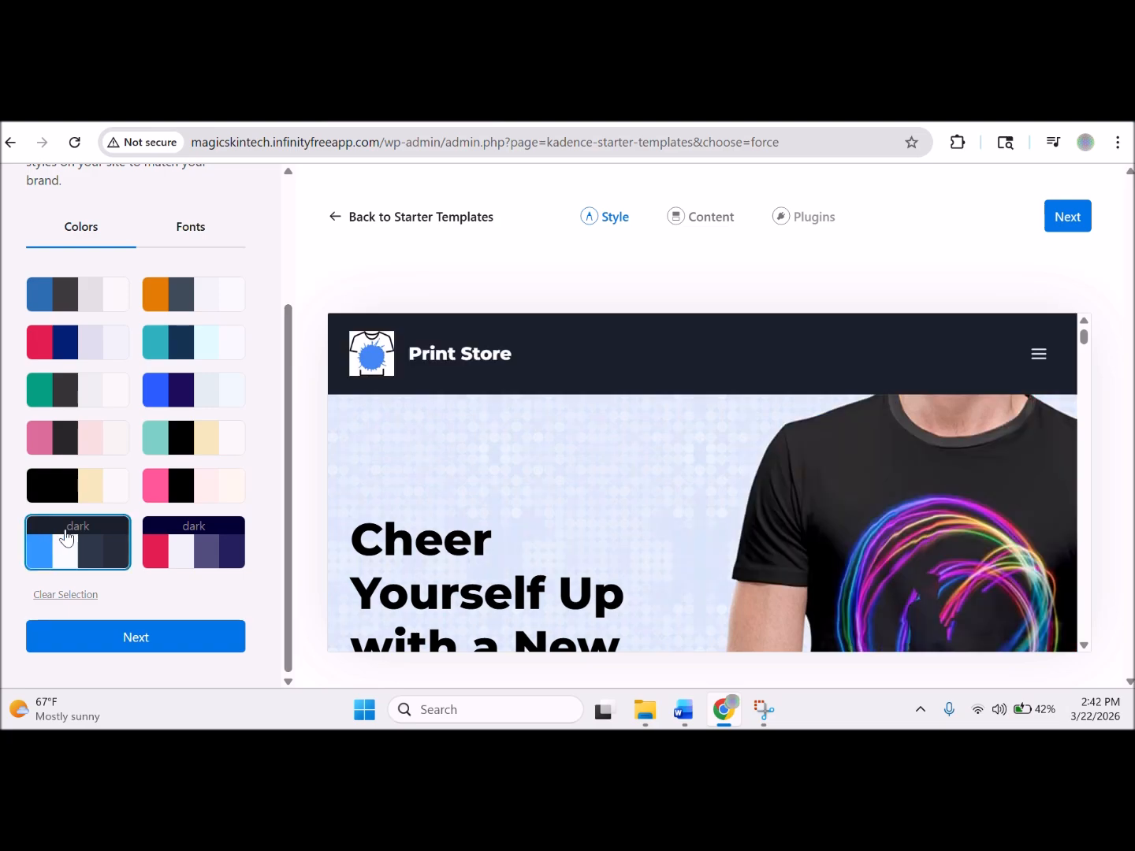
pyautogui.click(205, 534)
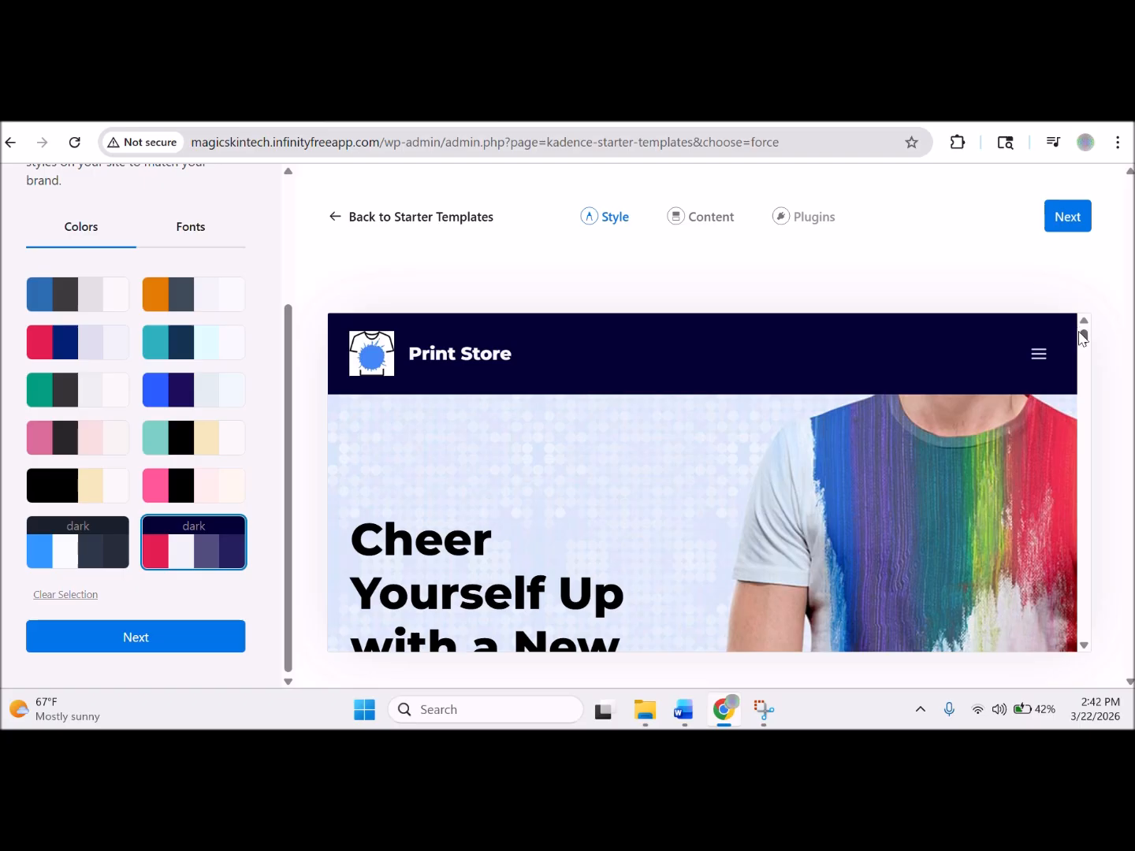
pyautogui.moveTo(1084, 339); pyautogui.dragTo(1095, 298)
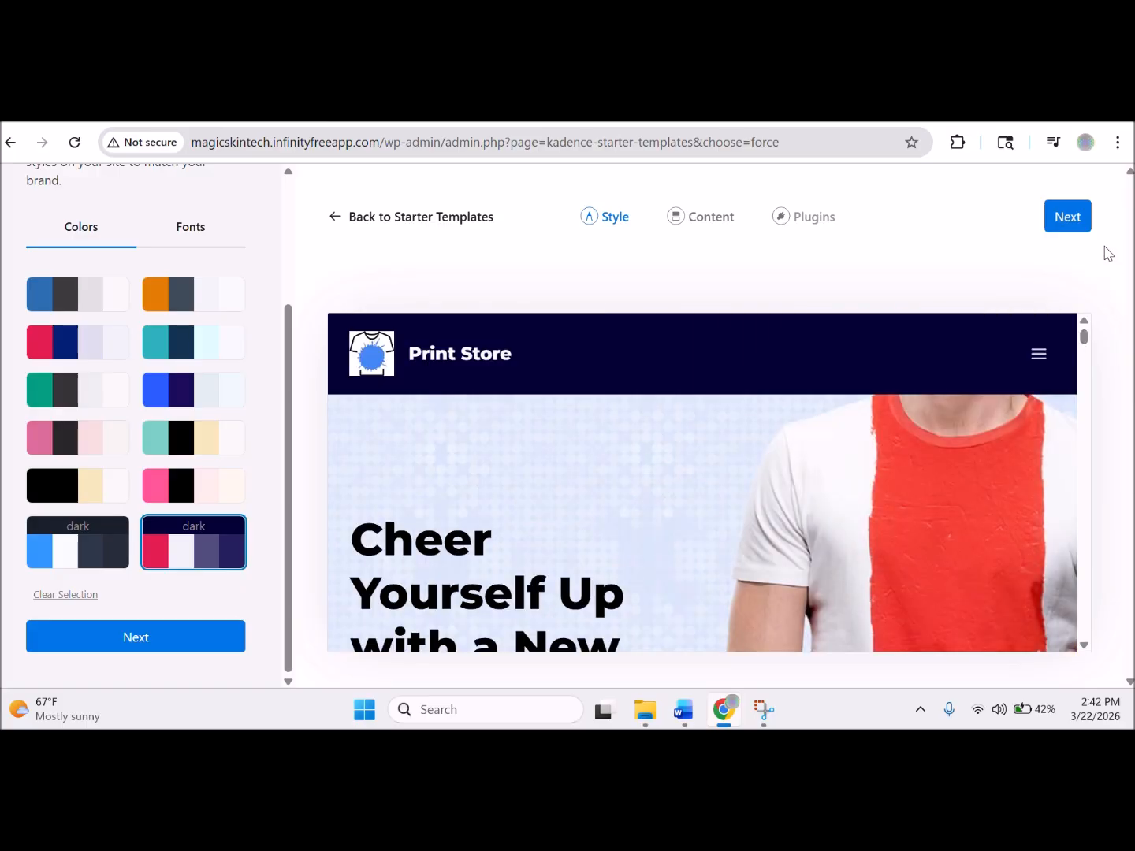
pyautogui.click(203, 652)
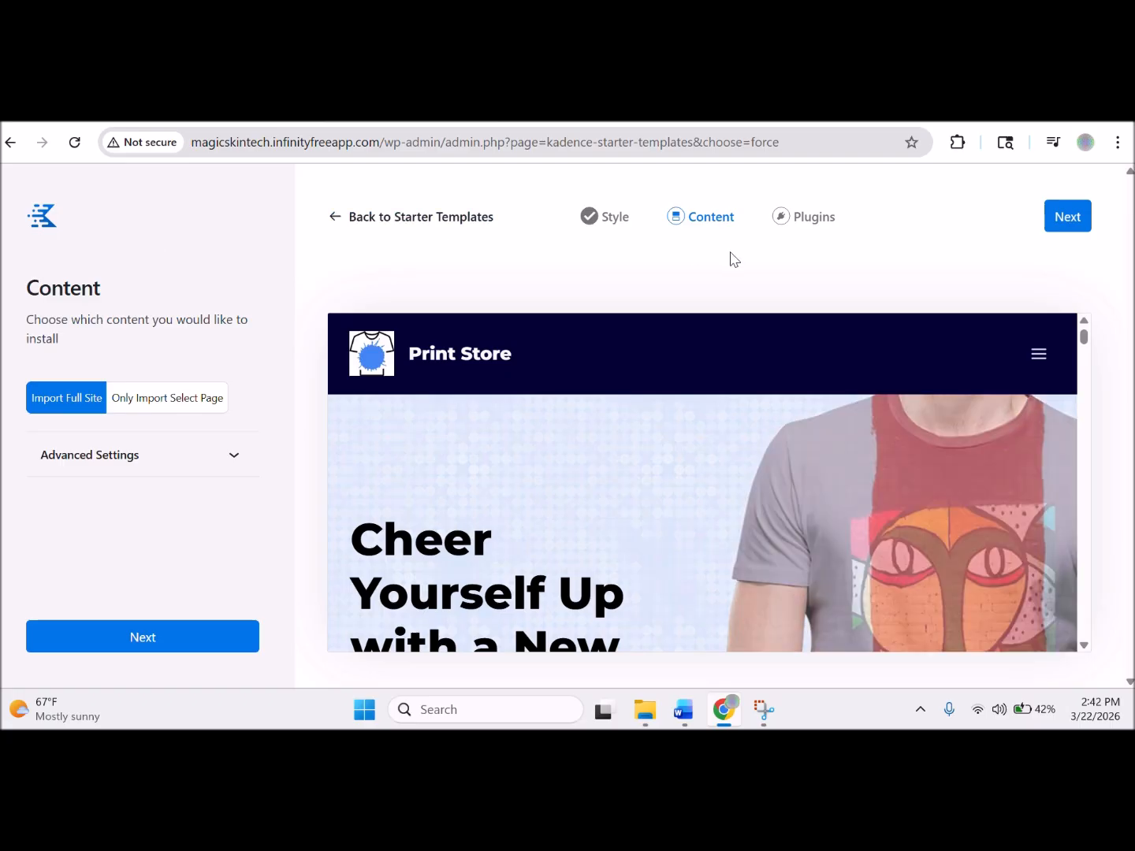
# Keep the full-site content import and move on to the Plugins step.
pyautogui.click(808, 227)
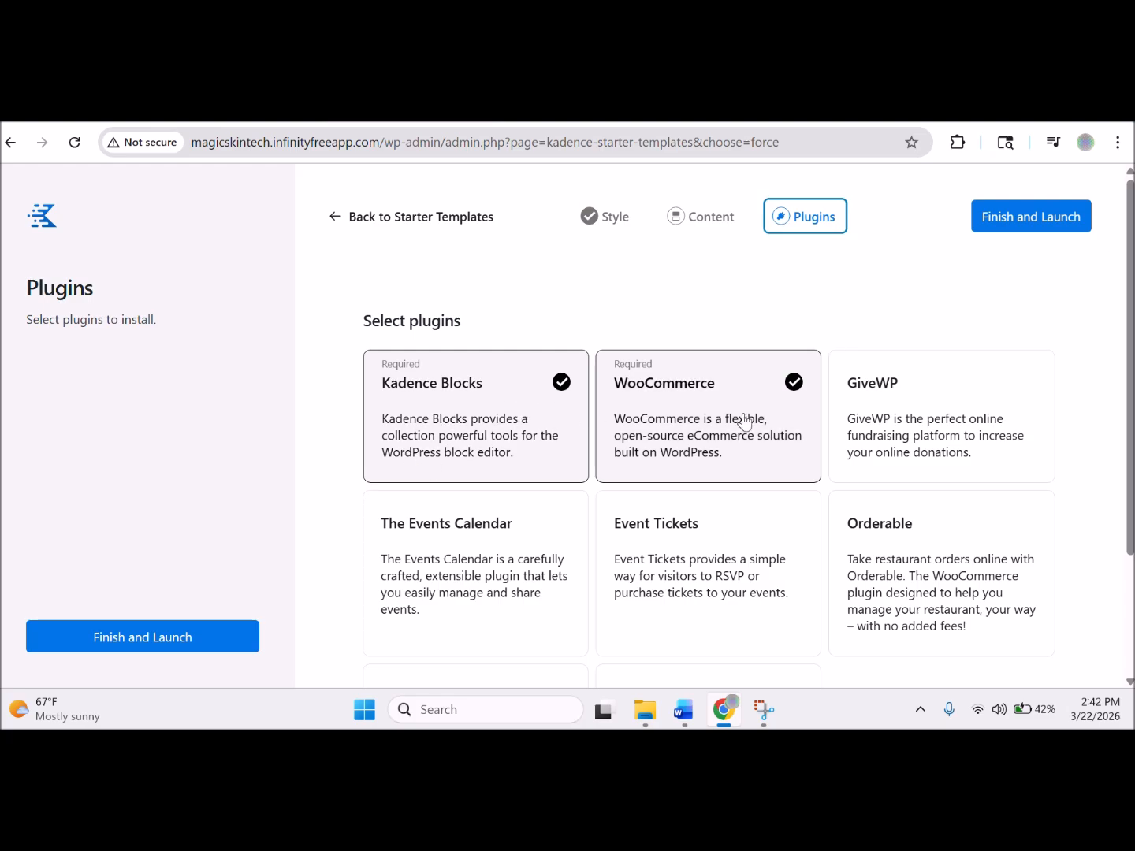
pyautogui.moveTo(1131, 388); pyautogui.dragTo(1131, 462)
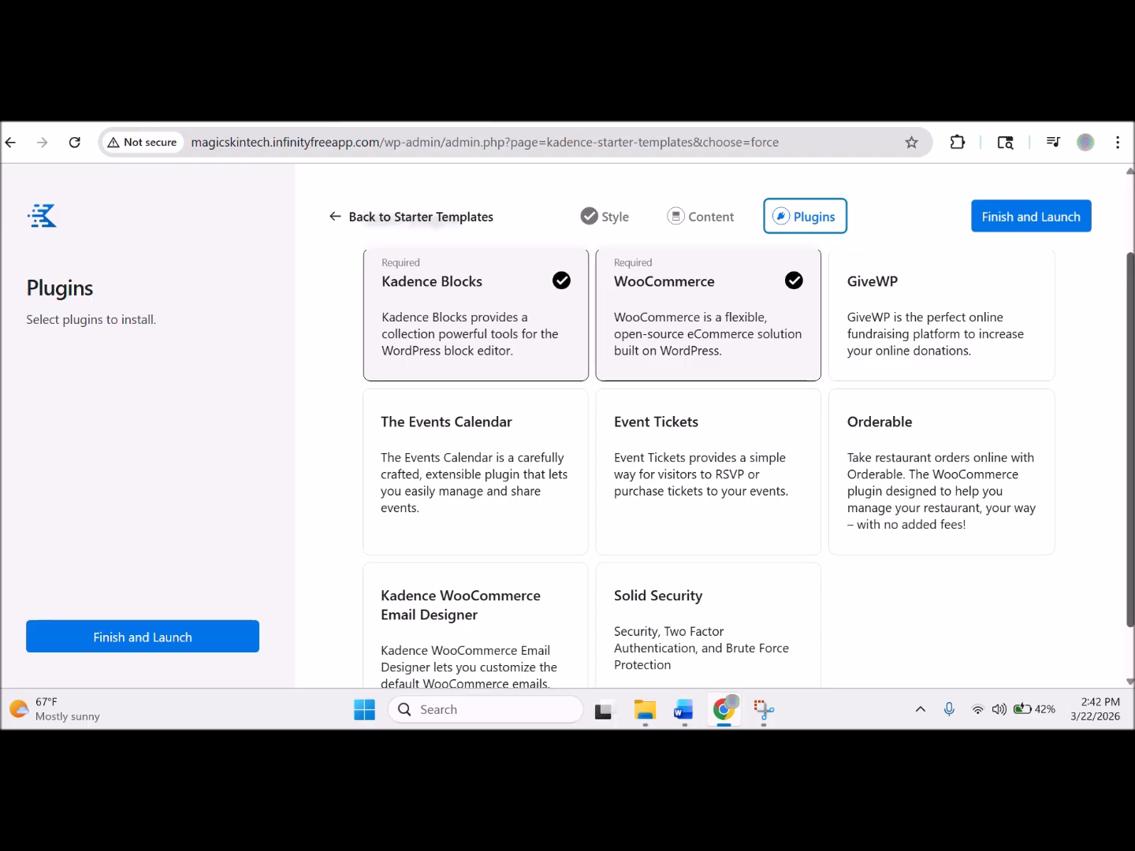
pyautogui.scroll(-1, 709, 472)
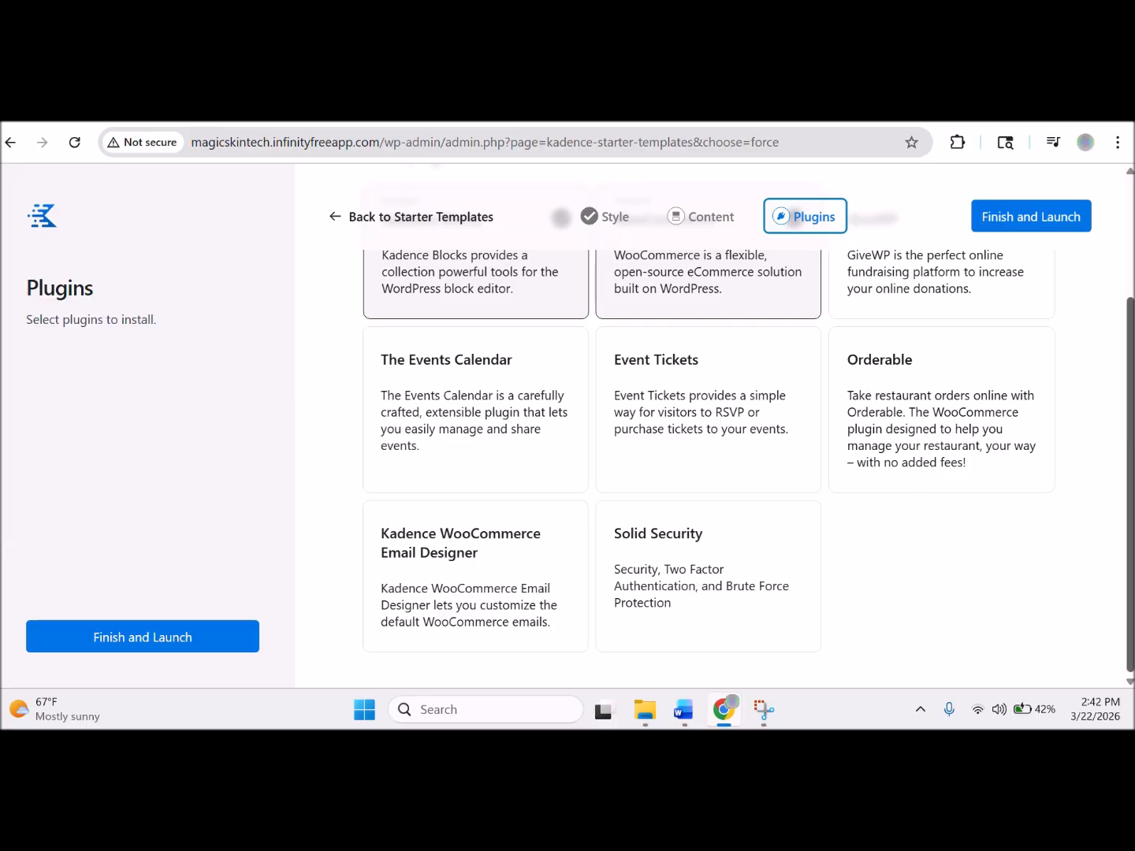
pyautogui.scroll(1, 1100, 386)
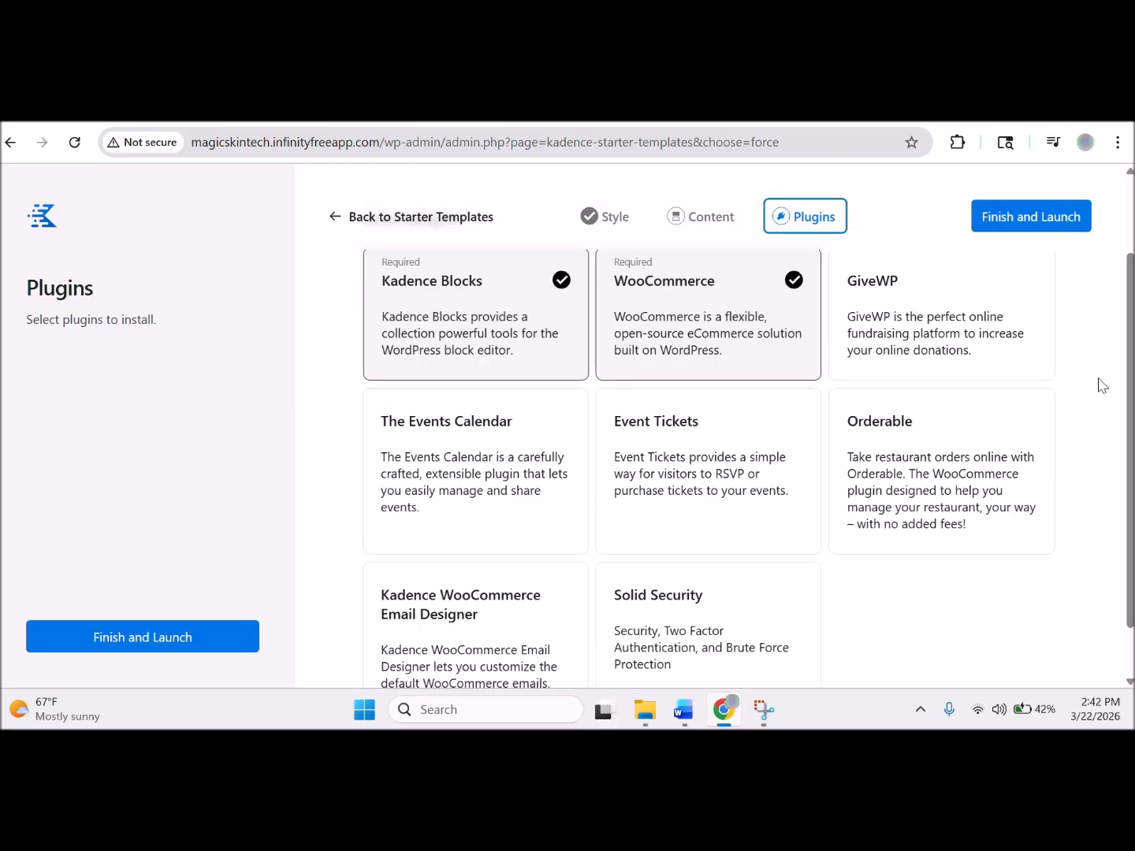
# Tick GiveWP, Events Calendar, Event Tickets, Orderable, Email Designer and Solid Security, then Finish and Launch.
pyautogui.click(873, 316)
pyautogui.click(455, 466)
pyautogui.click(706, 455)
pyautogui.click(964, 467)
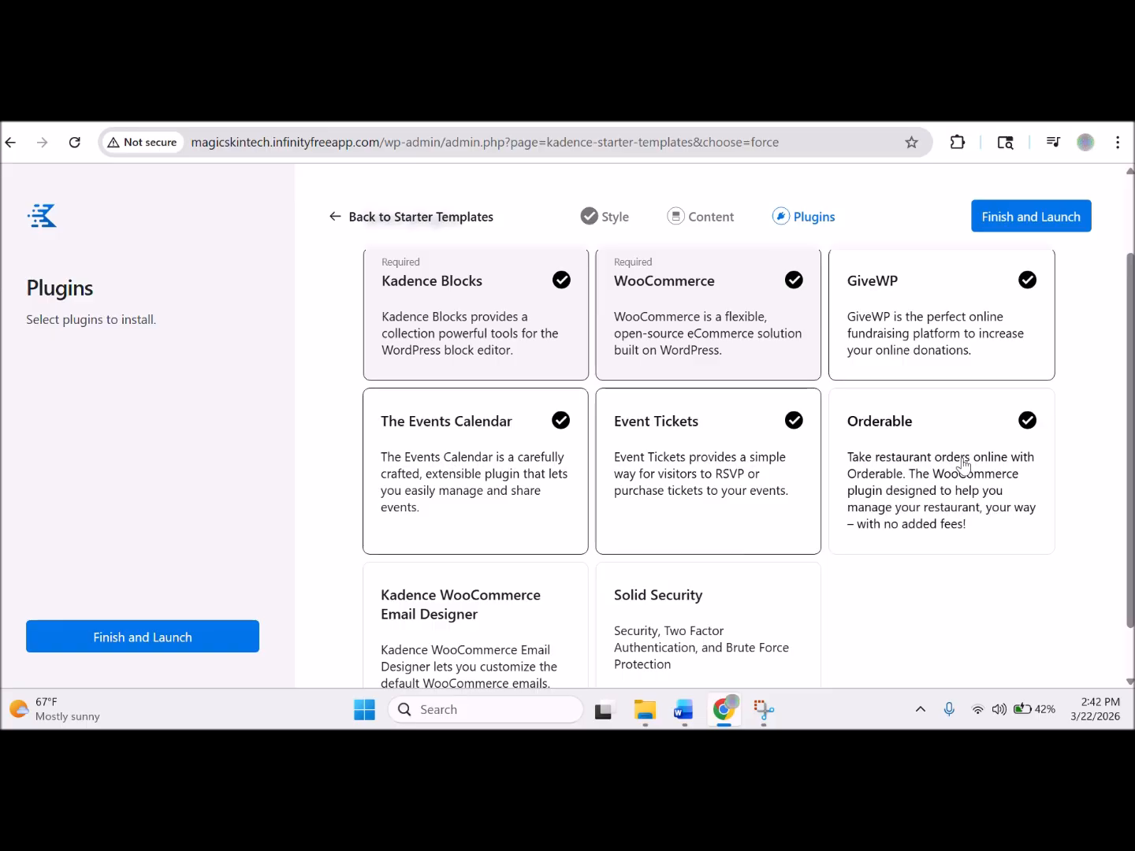
pyautogui.click(520, 651)
pyautogui.click(698, 654)
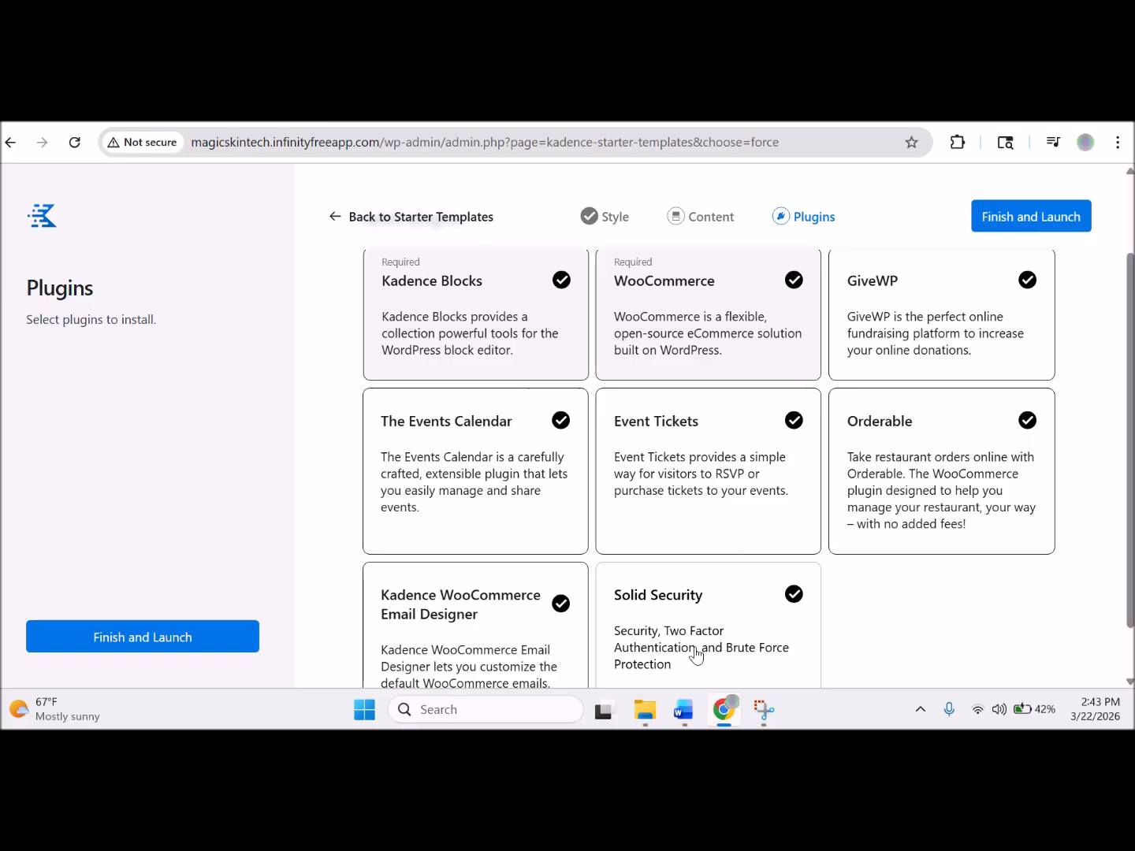
pyautogui.click(1040, 228)
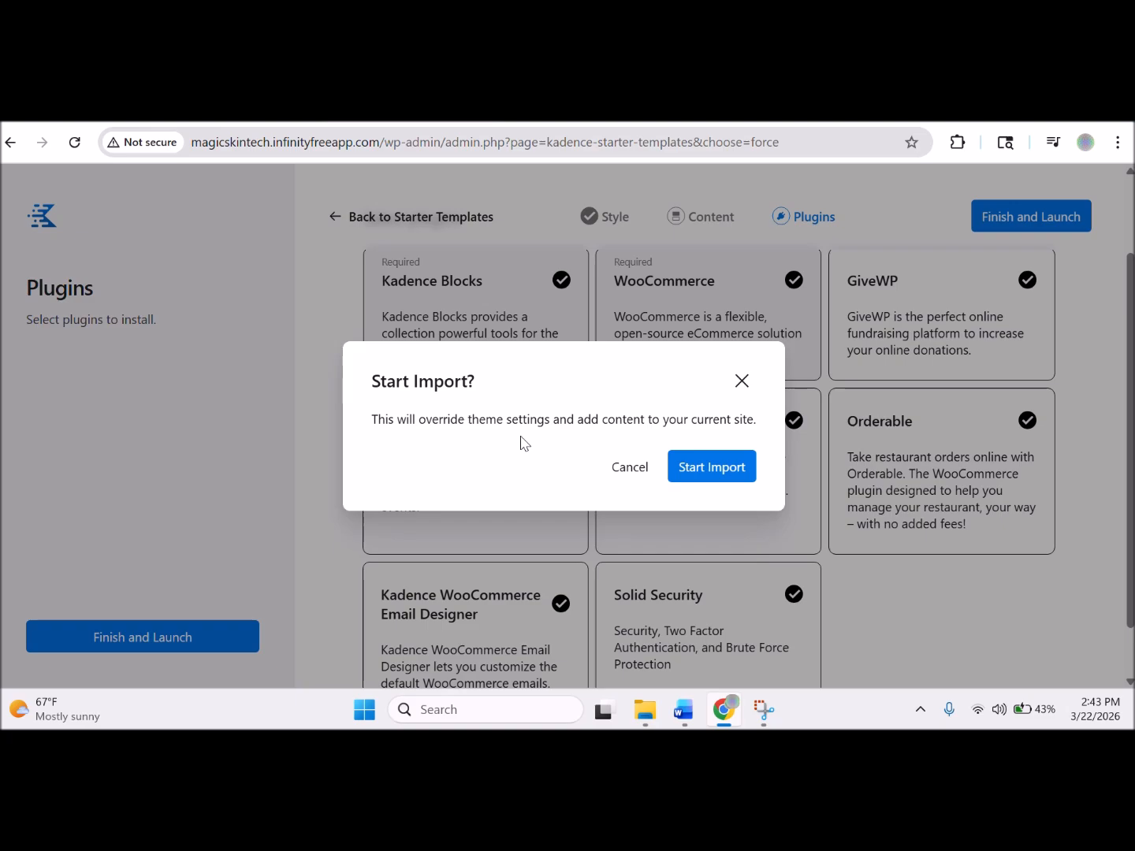
# Confirm Start Import and let the Print Shop site import through to Success.
pyautogui.click(741, 471)
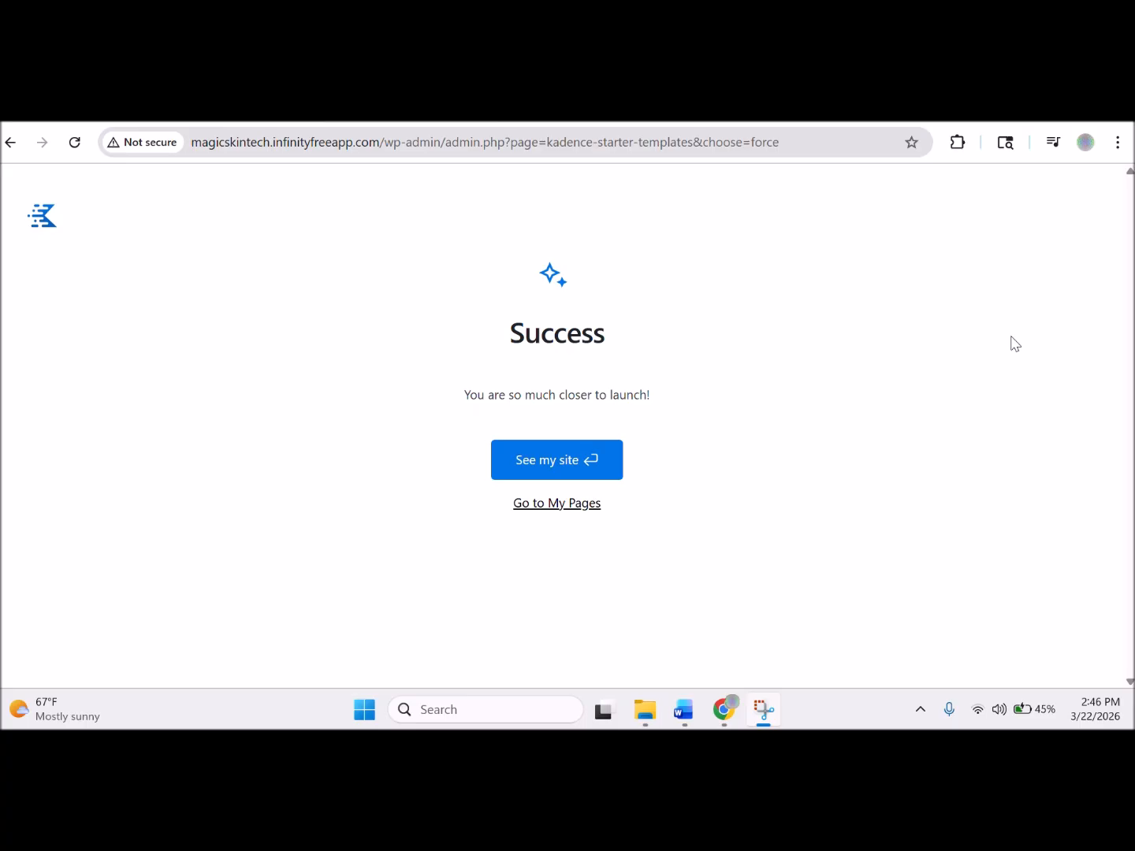
# Open the new Magic Skin Tech site and scroll its Print Shop homepage to the footer.
pyautogui.click(547, 472)
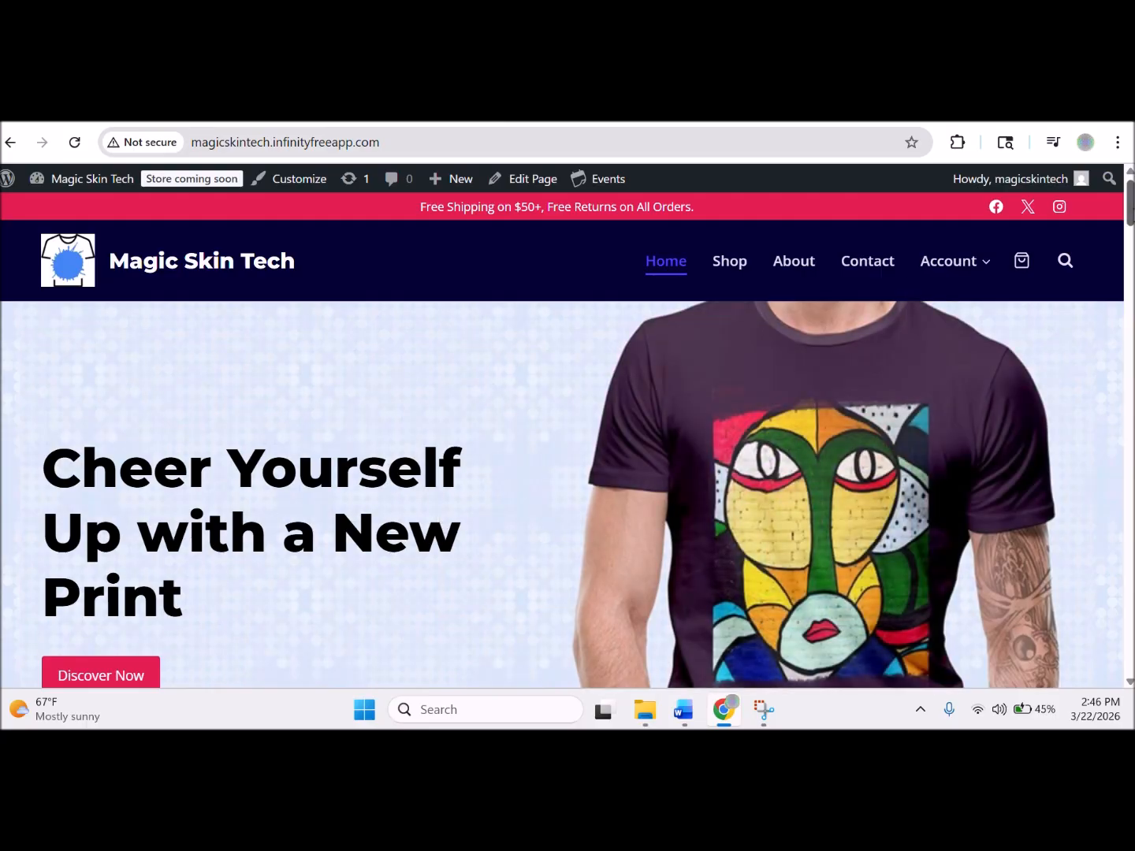
pyautogui.scroll(-10, 563, 440)
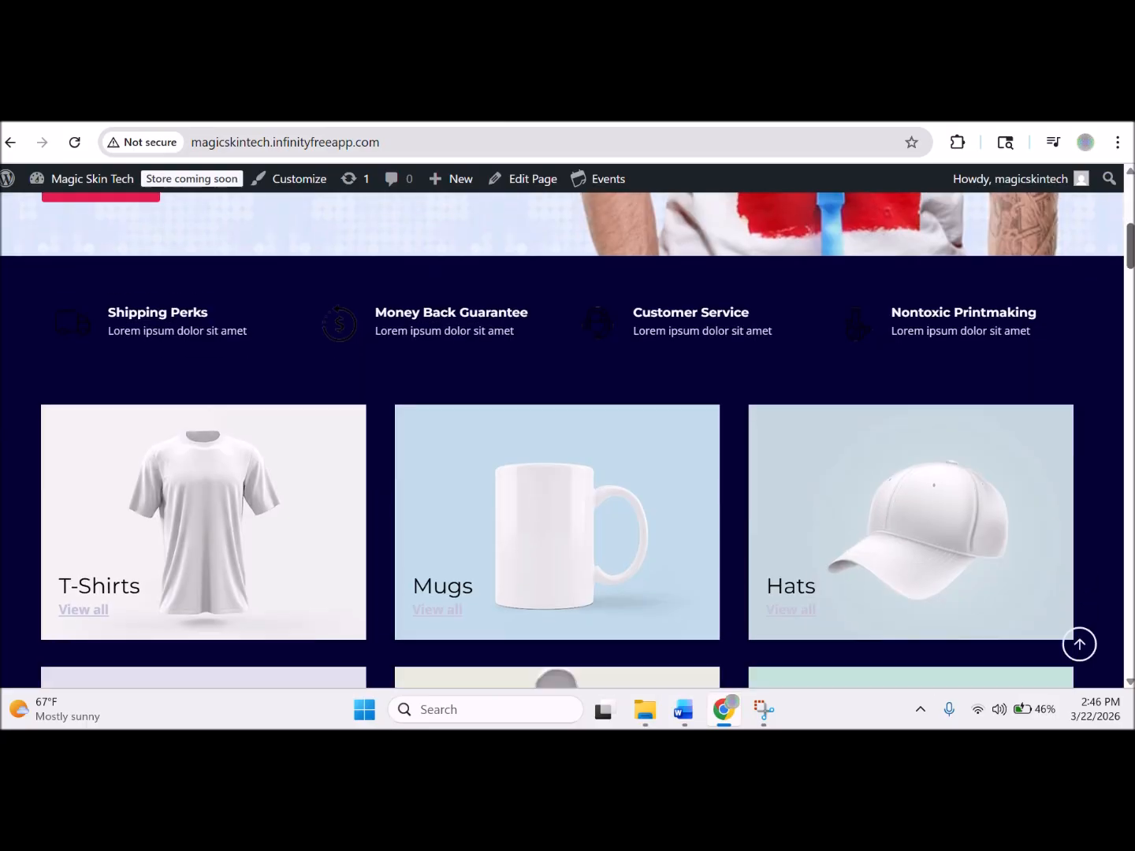
pyautogui.scroll(-4, 562, 440)
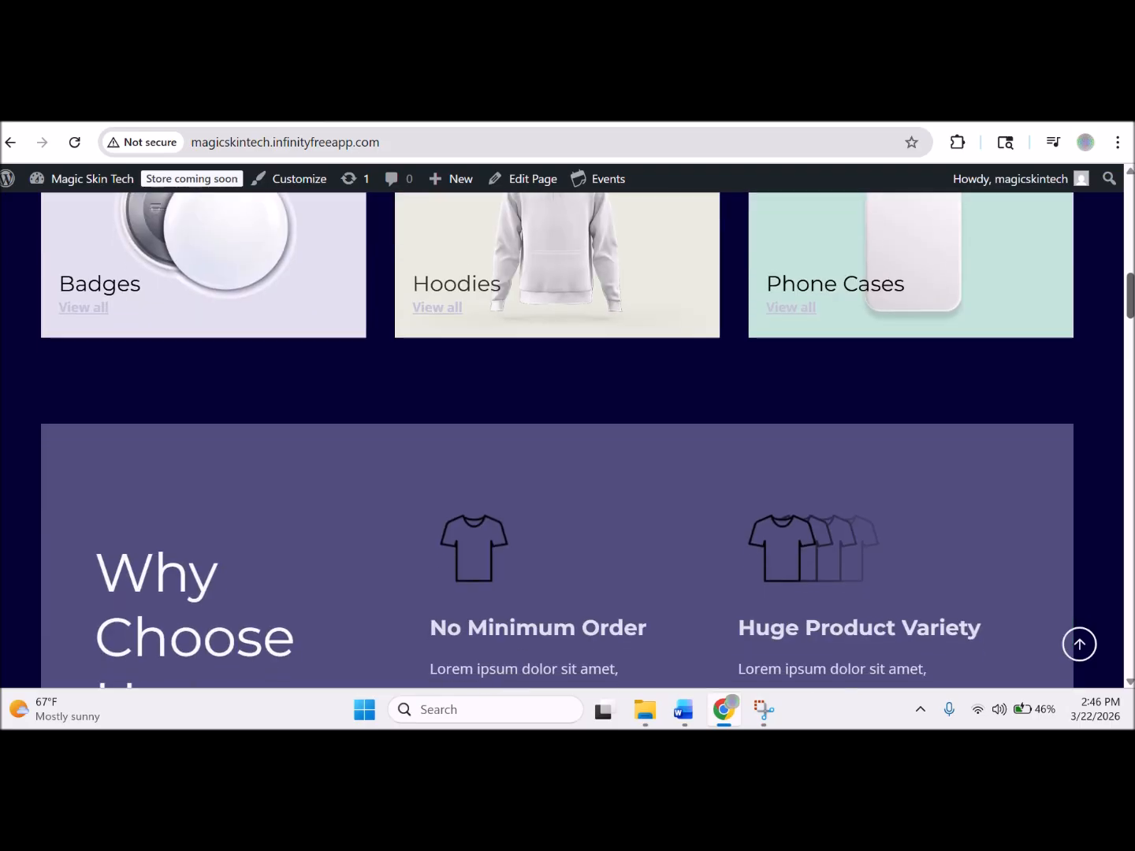
pyautogui.moveTo(1130, 308); pyautogui.dragTo(1118, 664)
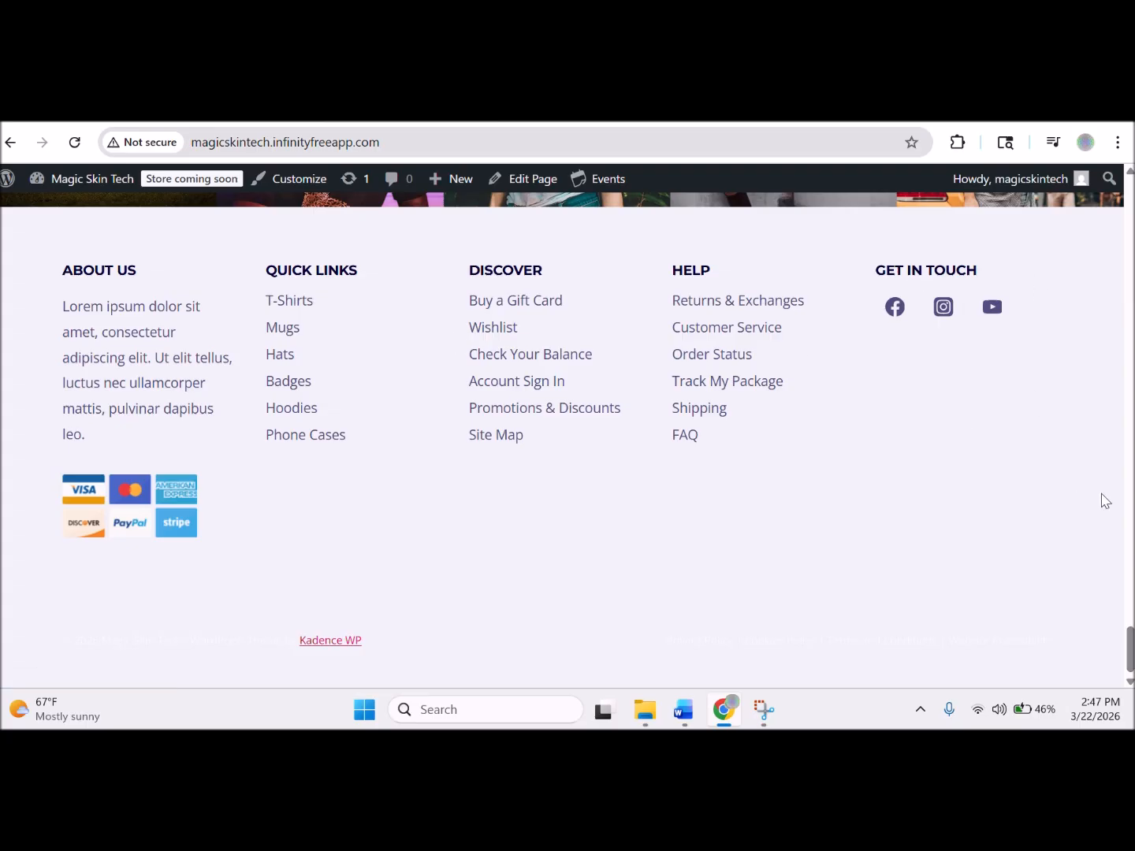
pyautogui.moveTo(1133, 651); pyautogui.dragTo(1132, 201)
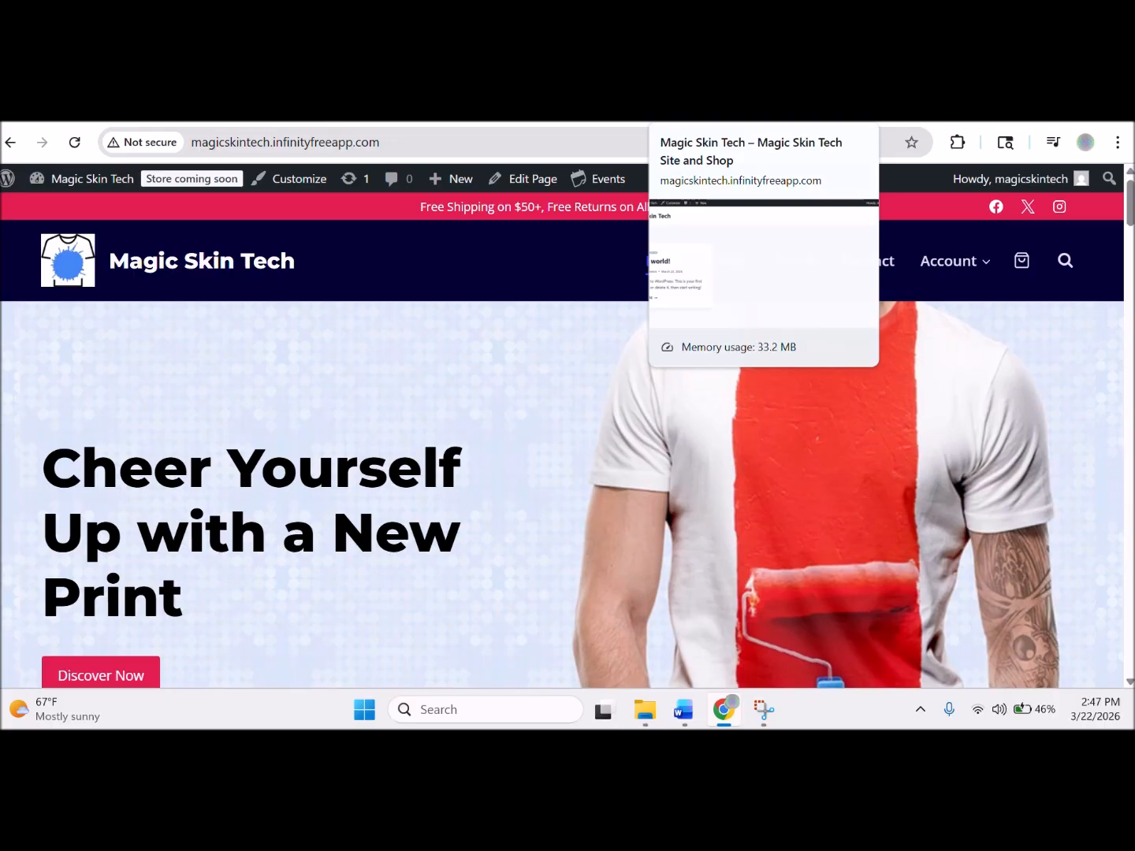
# Reload the old Hello world tab to show the new store, then return to Softaculous.
pyautogui.click(709, 112)
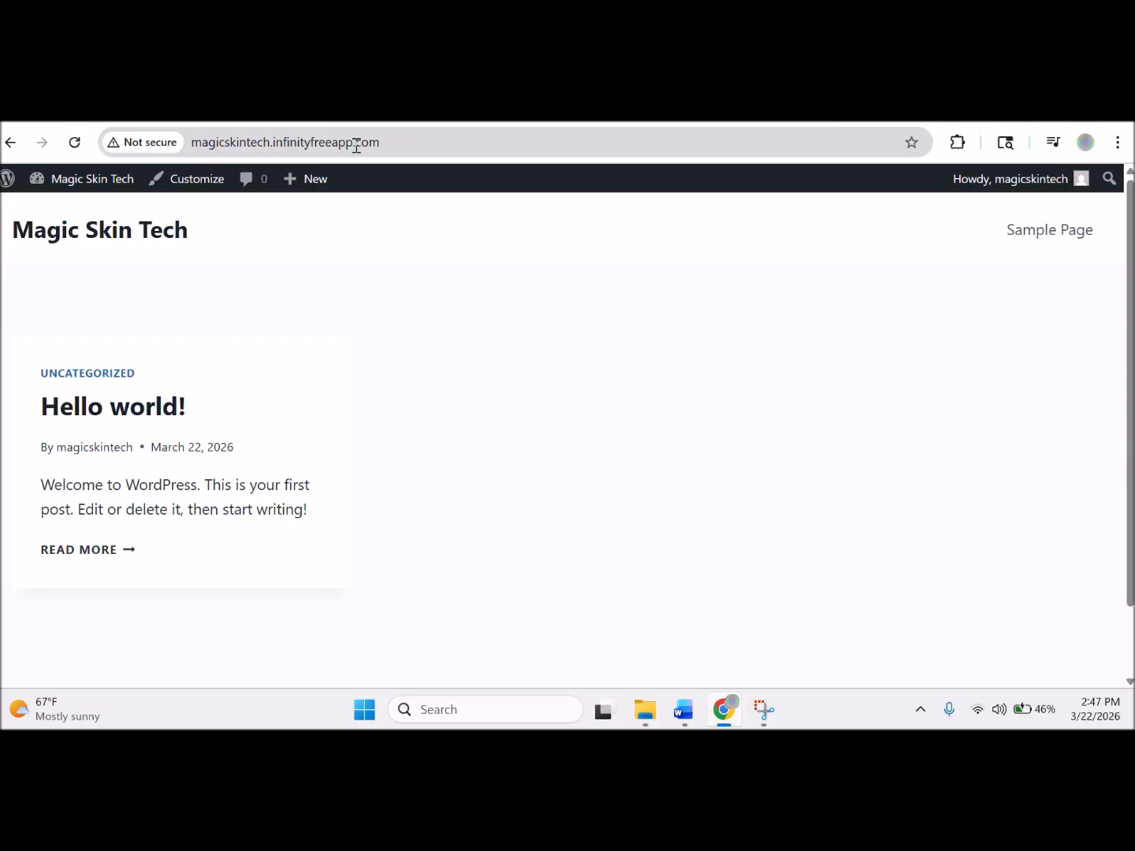
pyautogui.hotkey('ctrl', 'Tab')
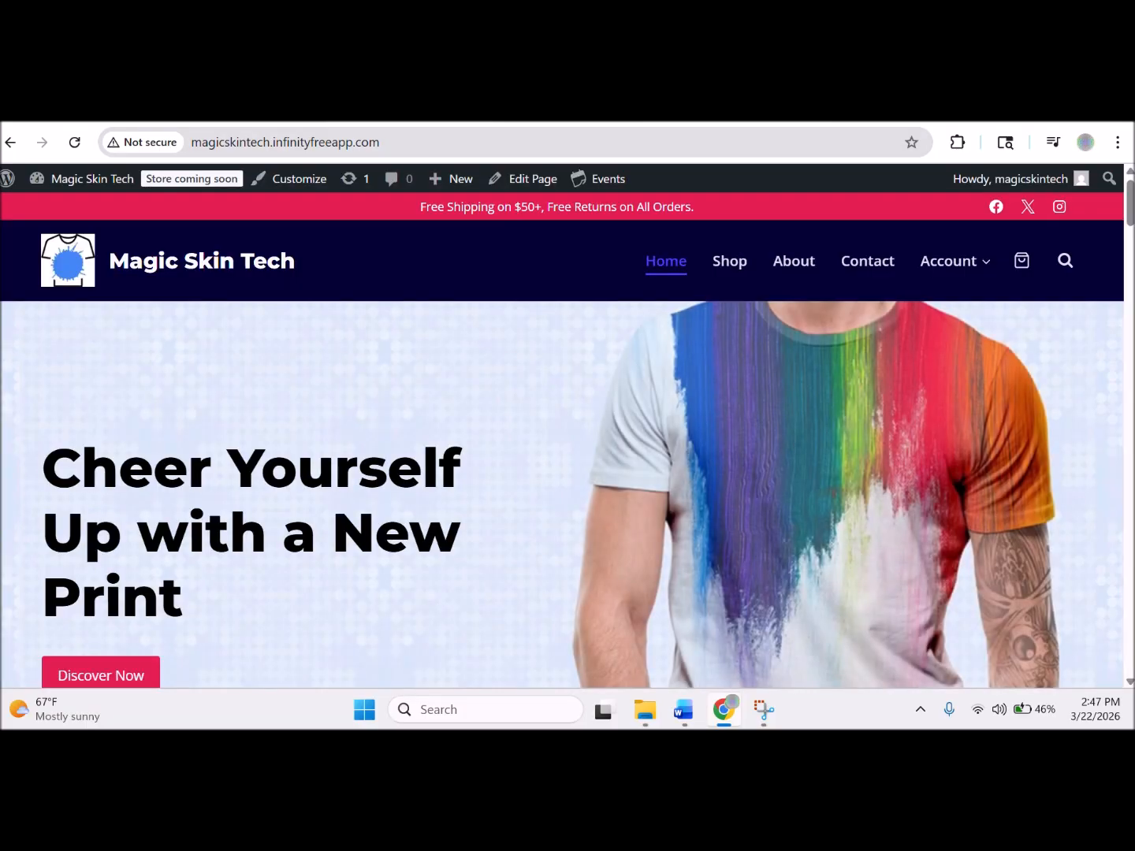
pyautogui.hotkey('ctrl', 'shift', 'Tab')
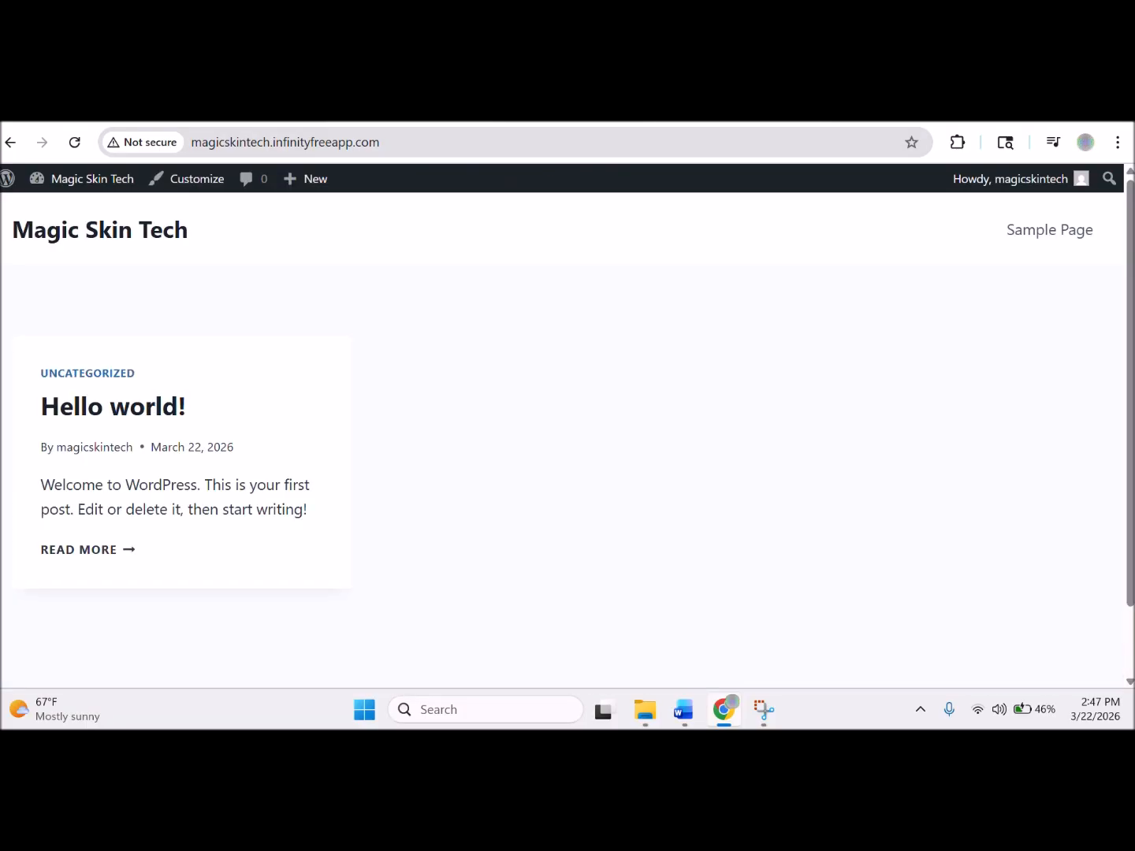
pyautogui.click(76, 144)
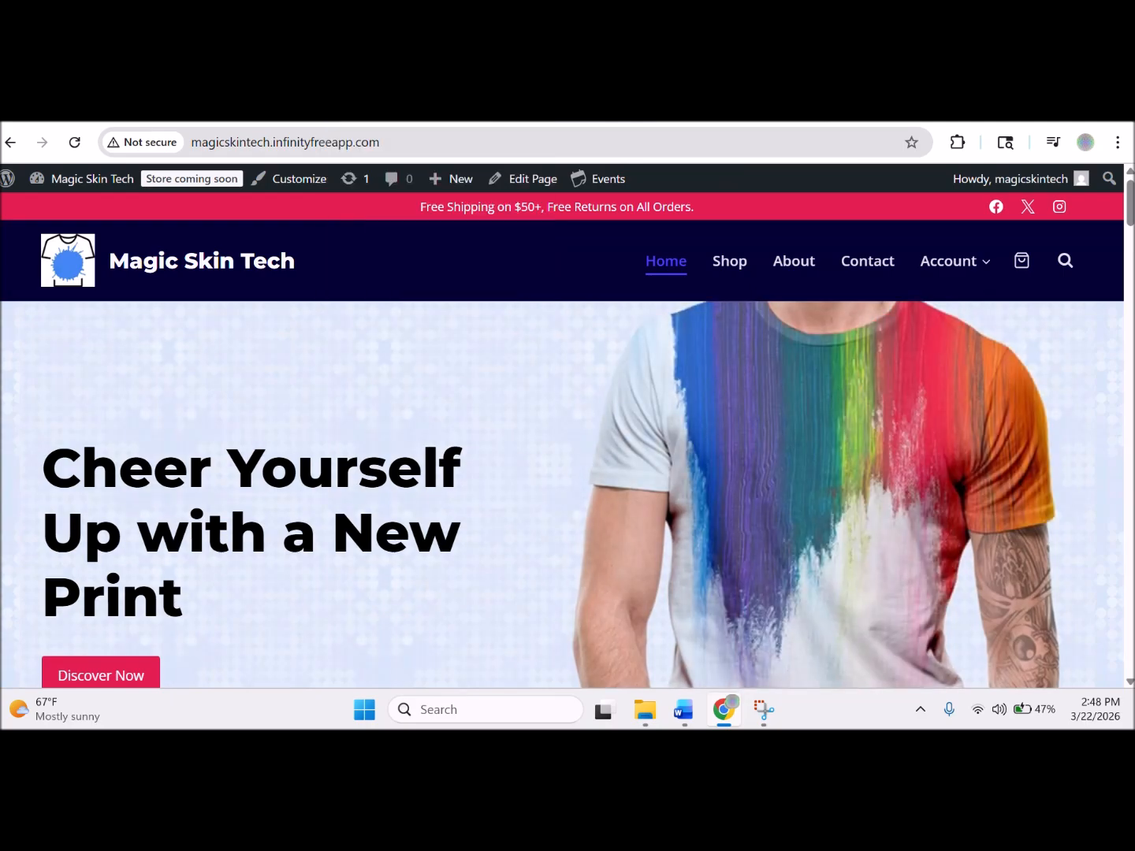
pyautogui.hotkey('ctrl', 'shift', 'Tab')
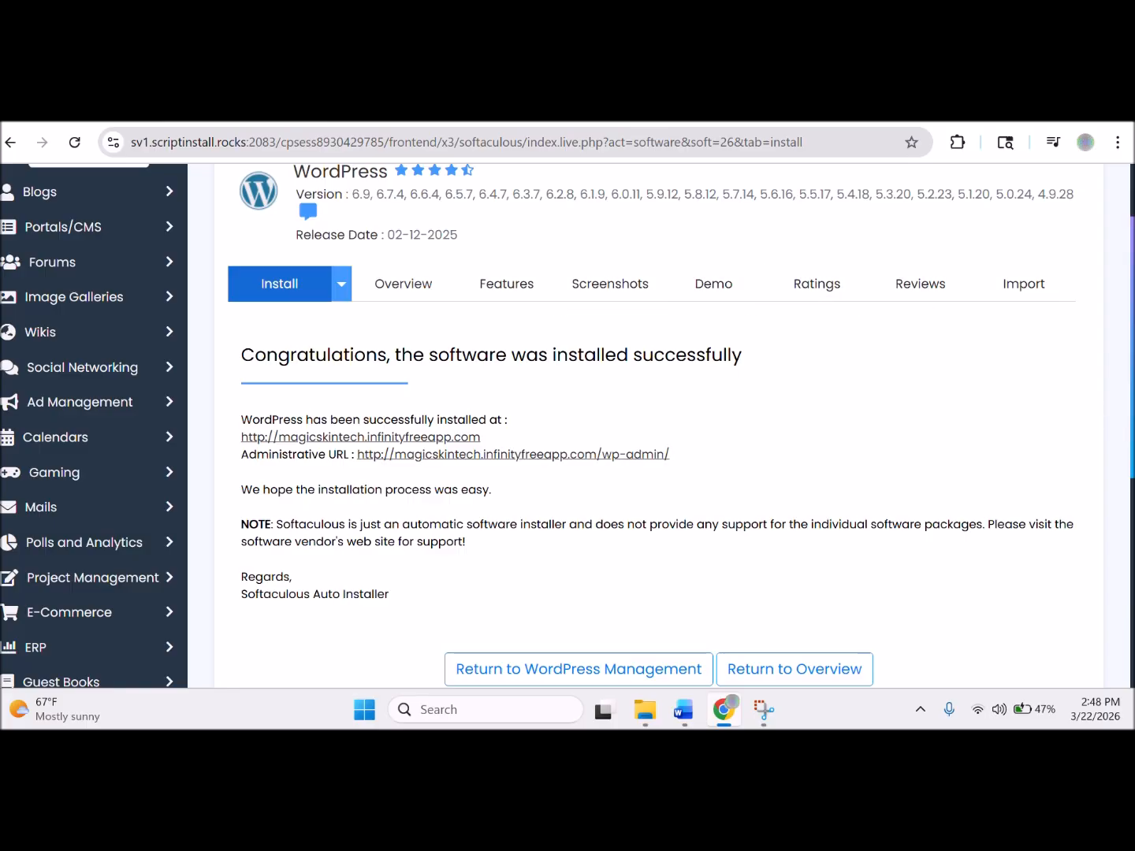
# Scroll up on the Softaculous WordPress installation success page.
pyautogui.scroll(2, 660, 426)
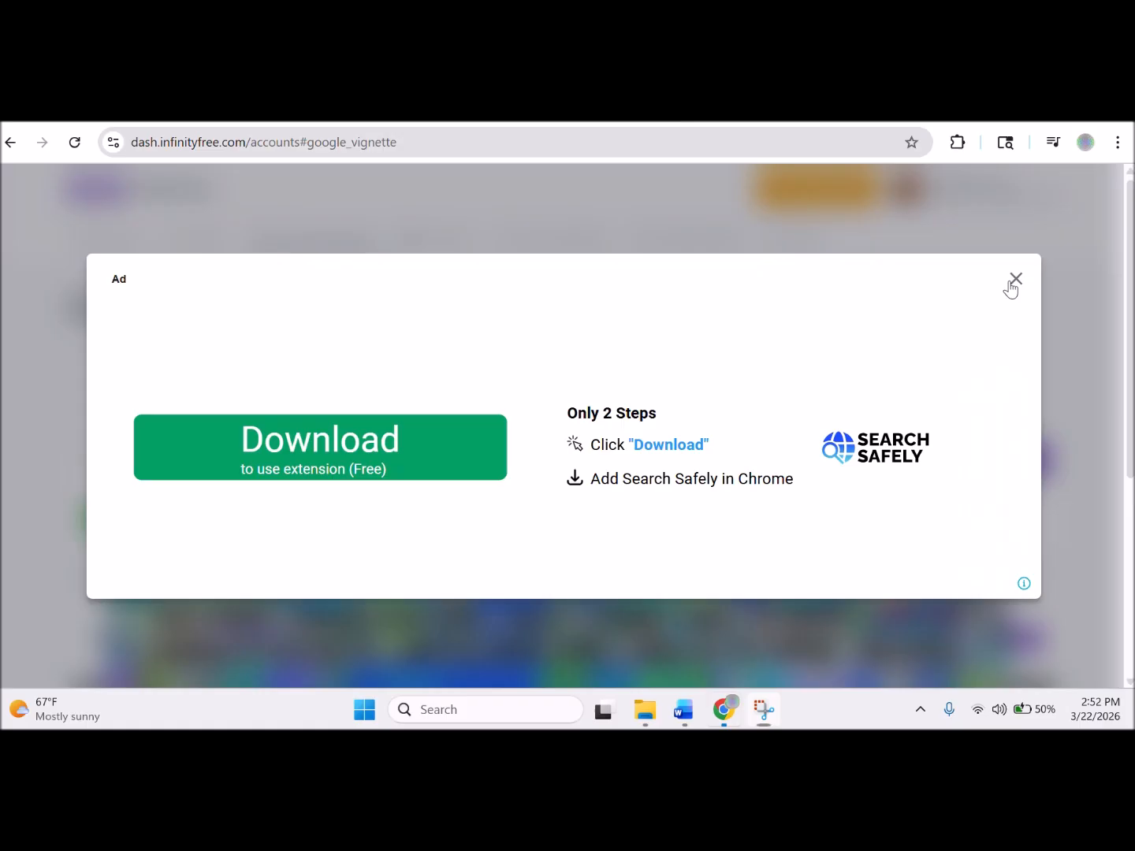
# Dismiss the ads and check magicskintech.infinityfreeapp.com is listed as Active under Domains.
pyautogui.click(1013, 281)
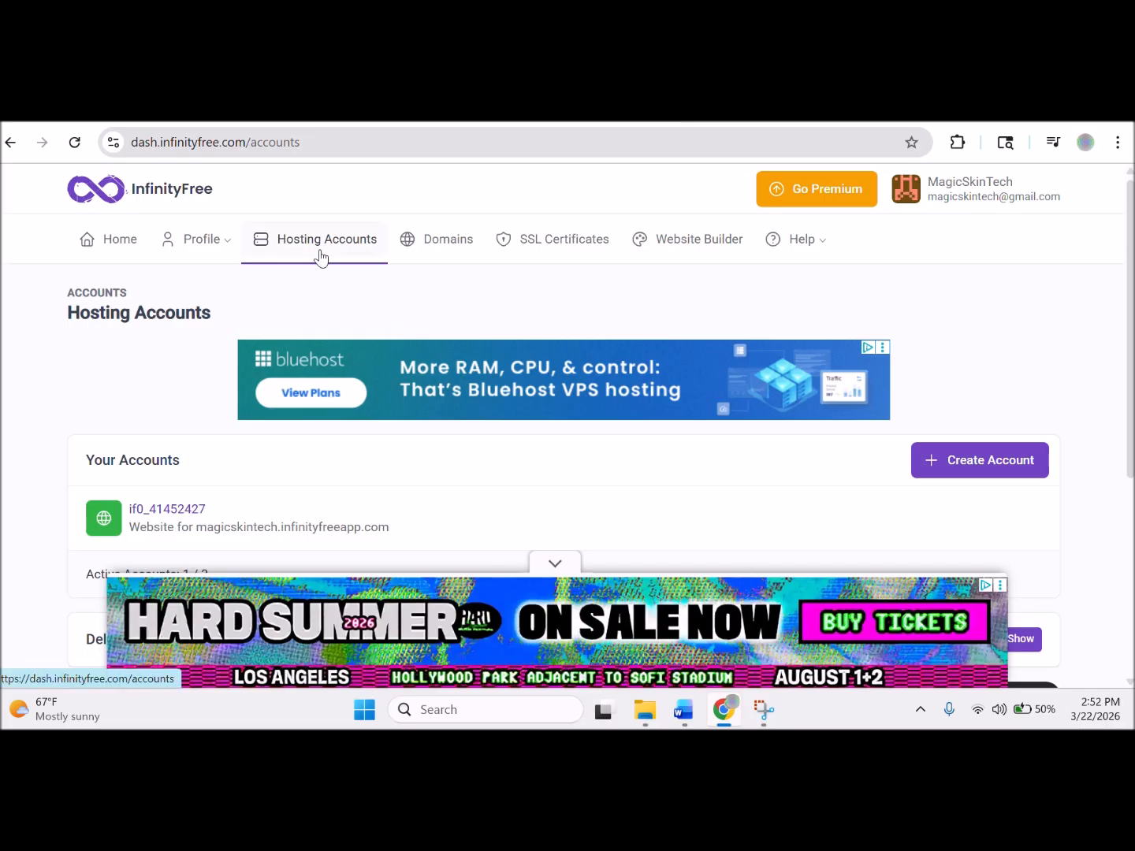
pyautogui.click(451, 252)
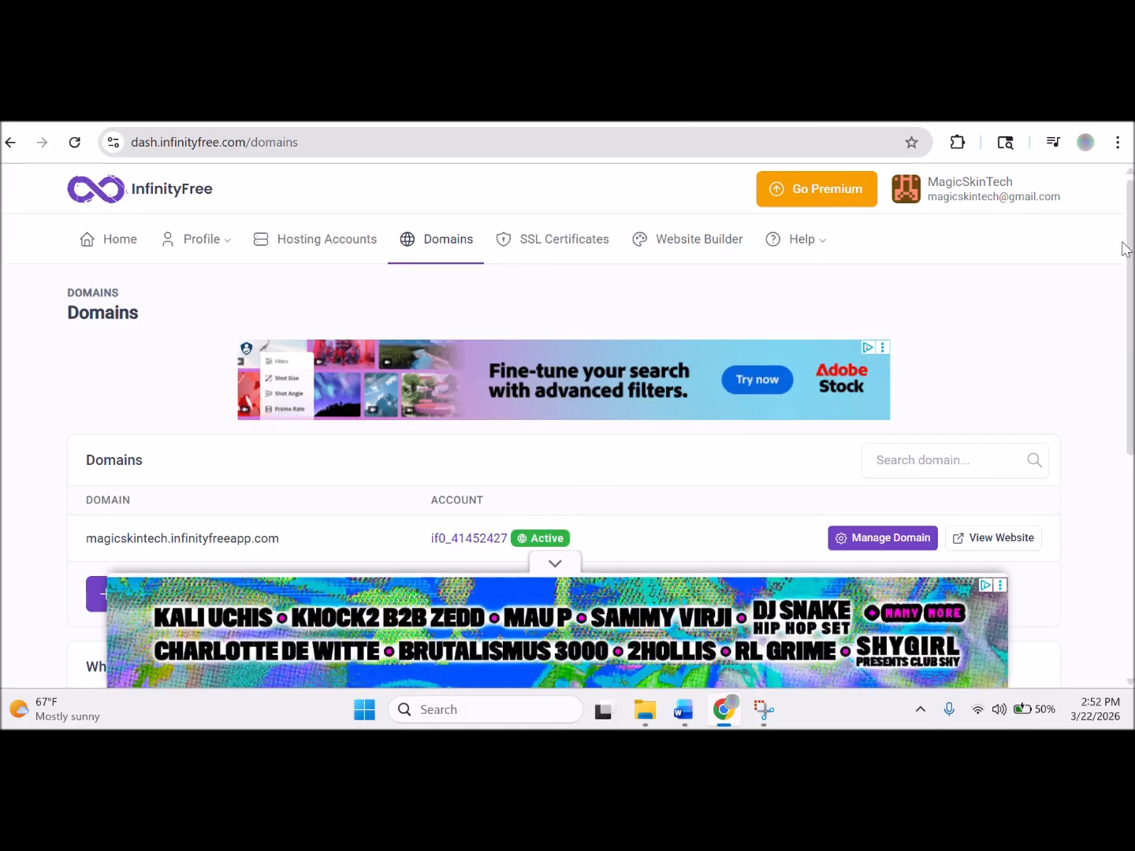
pyautogui.moveTo(1131, 252); pyautogui.dragTo(1114, 507)
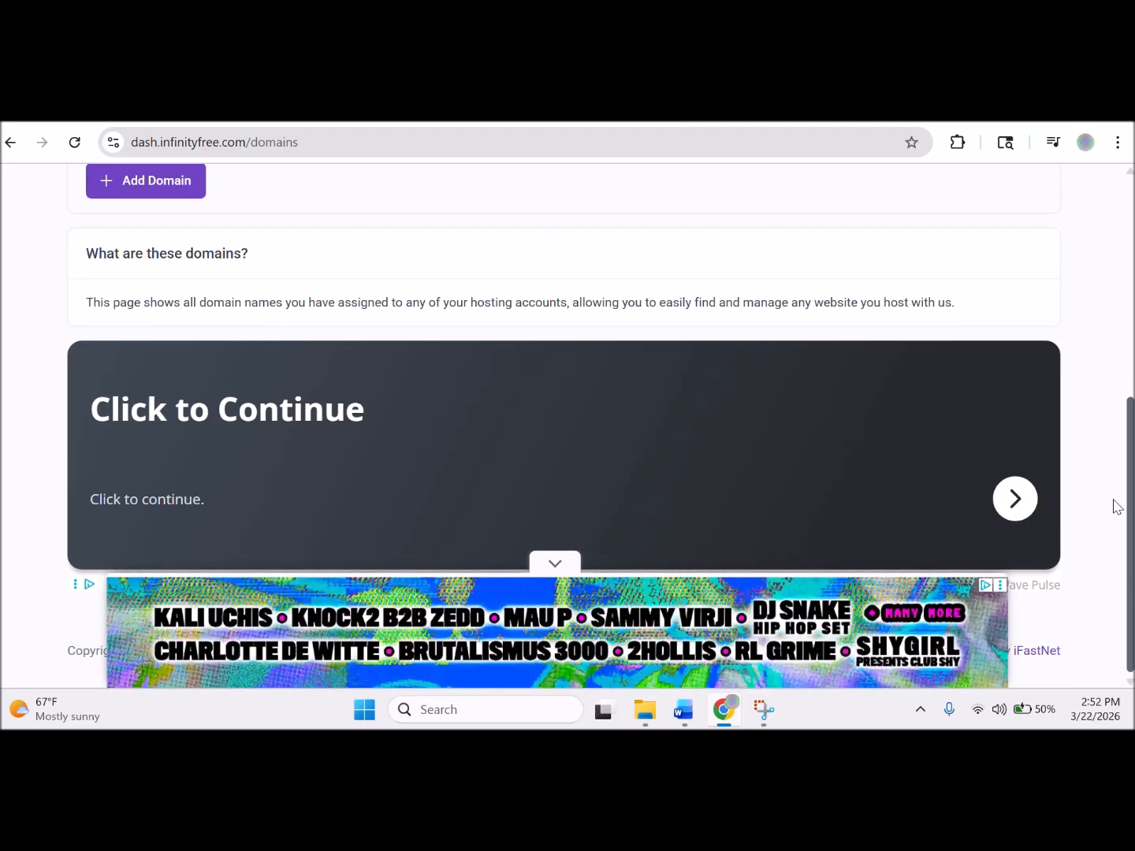
pyautogui.click(561, 564)
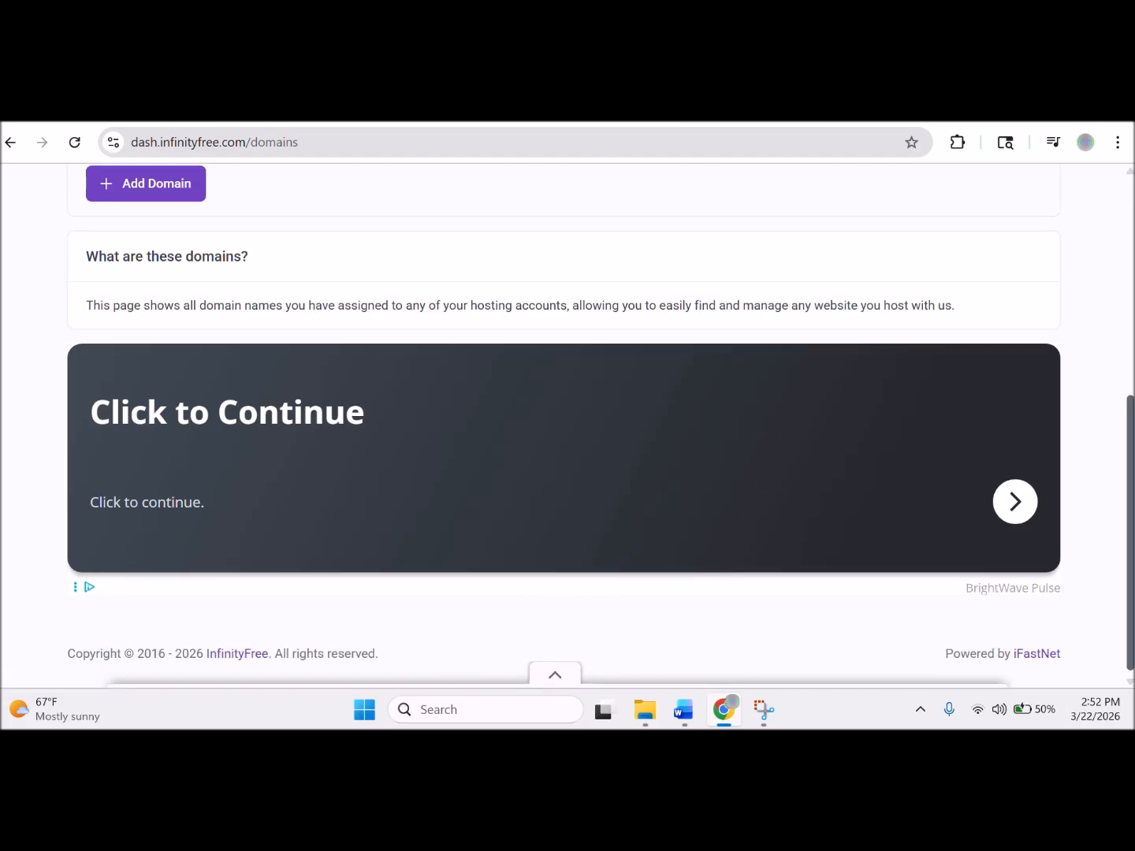
pyautogui.moveTo(1130, 446); pyautogui.dragTo(1129, 222)
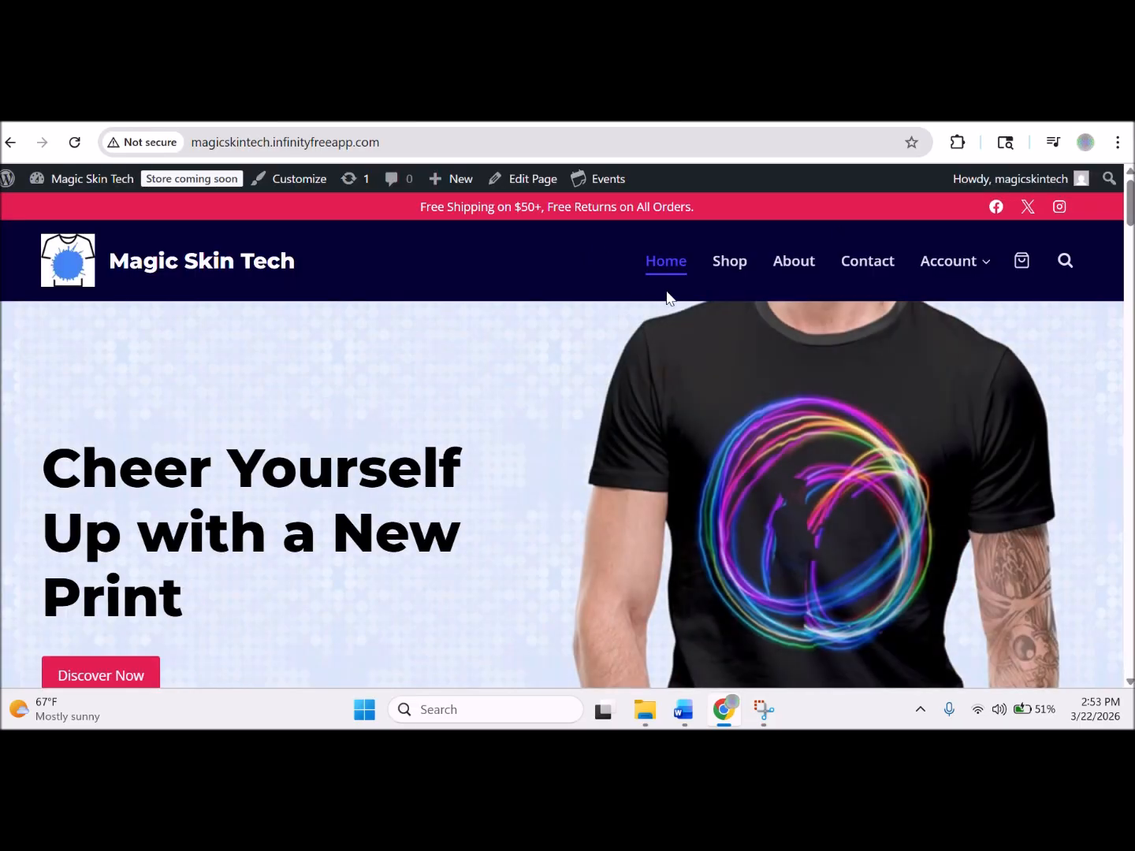
# Open the Shop page and scroll through its product listings.
pyautogui.click(730, 261)
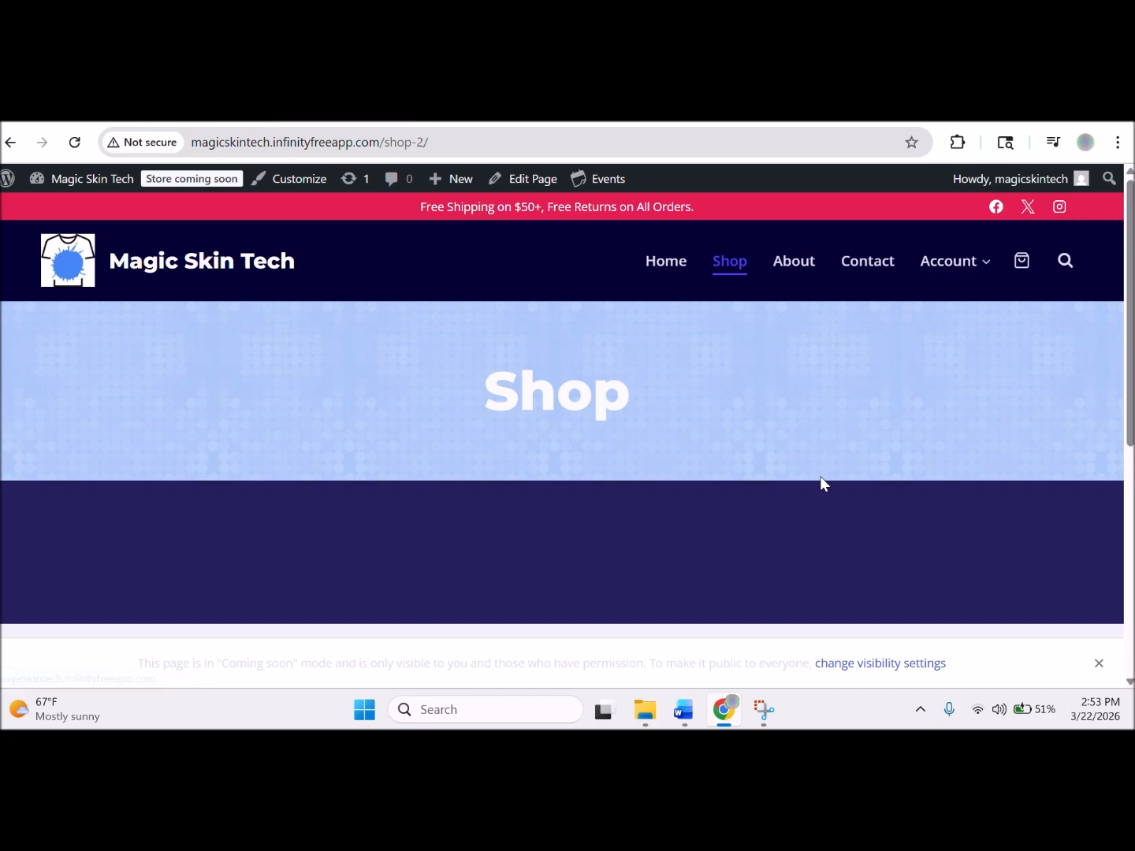
pyautogui.scroll(-5, 1105, 621)
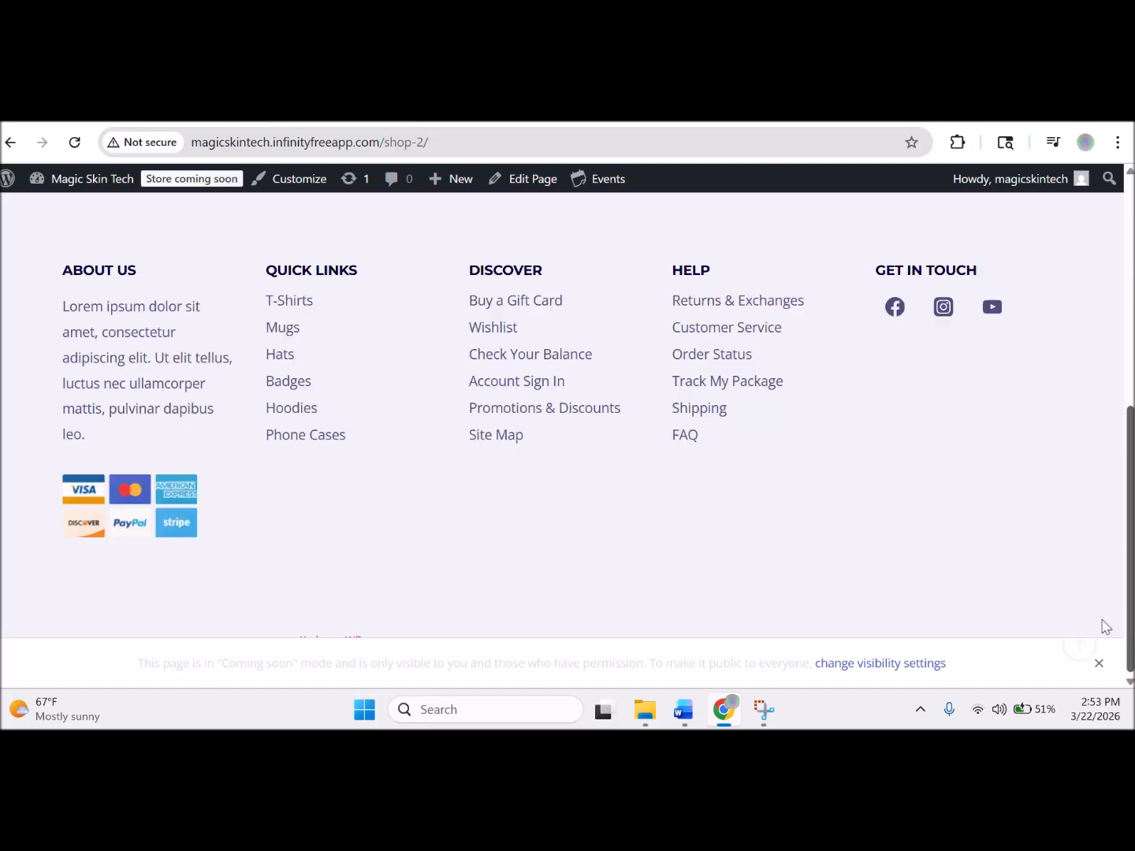
pyautogui.scroll(3, 1106, 456)
pyautogui.scroll(3, 1106, 457)
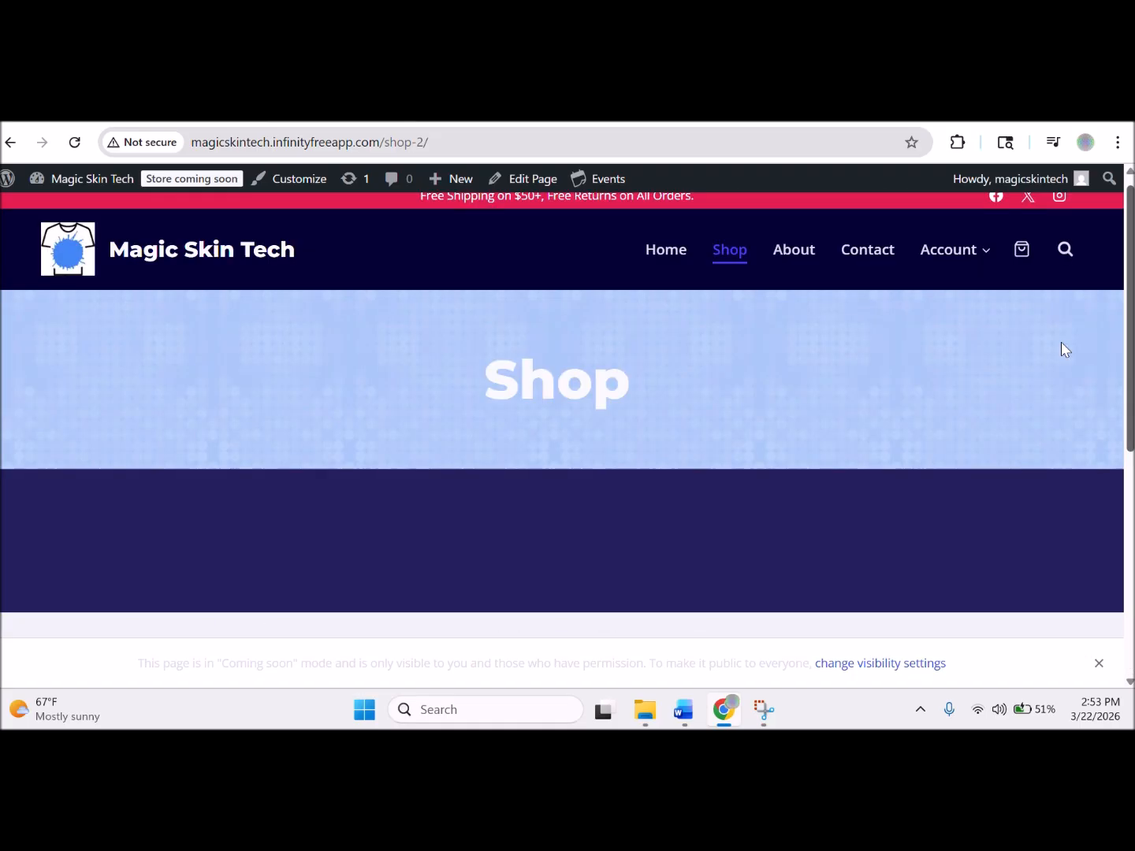
pyautogui.scroll(-5, 1061, 354)
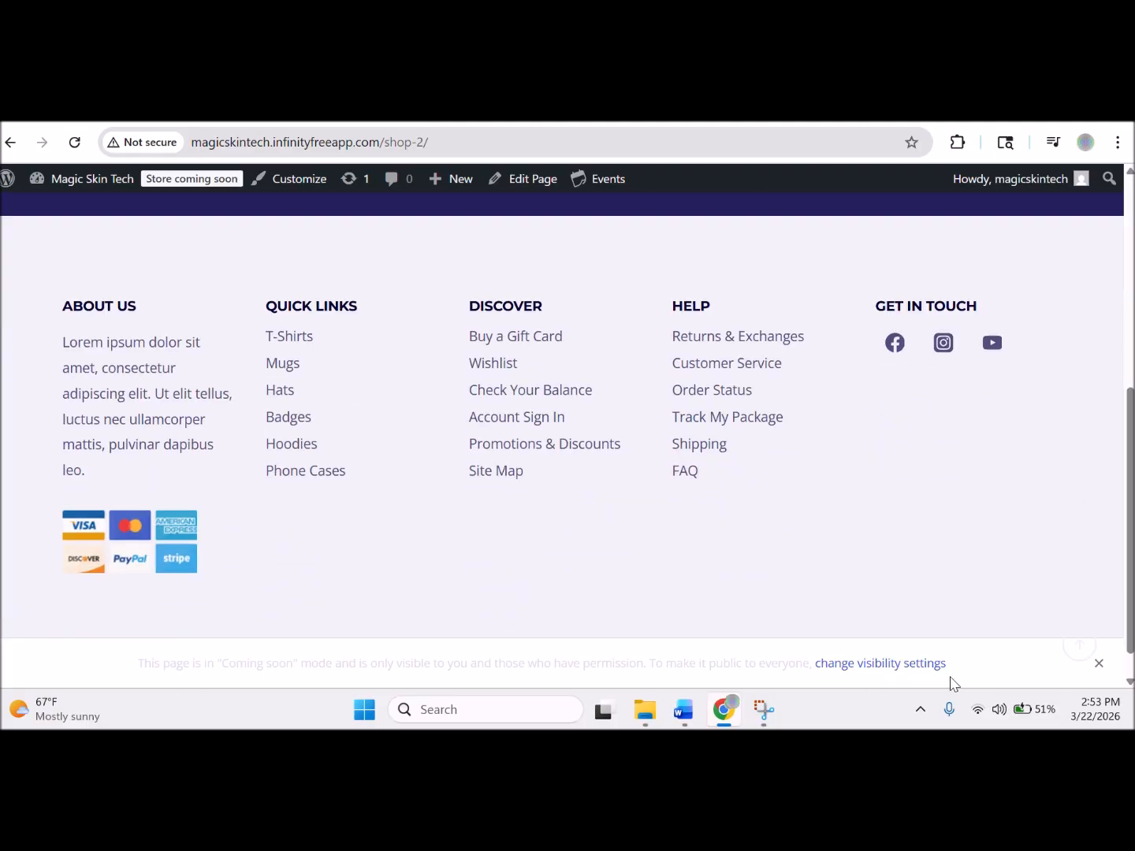
pyautogui.moveTo(1131, 521); pyautogui.dragTo(1079, 254)
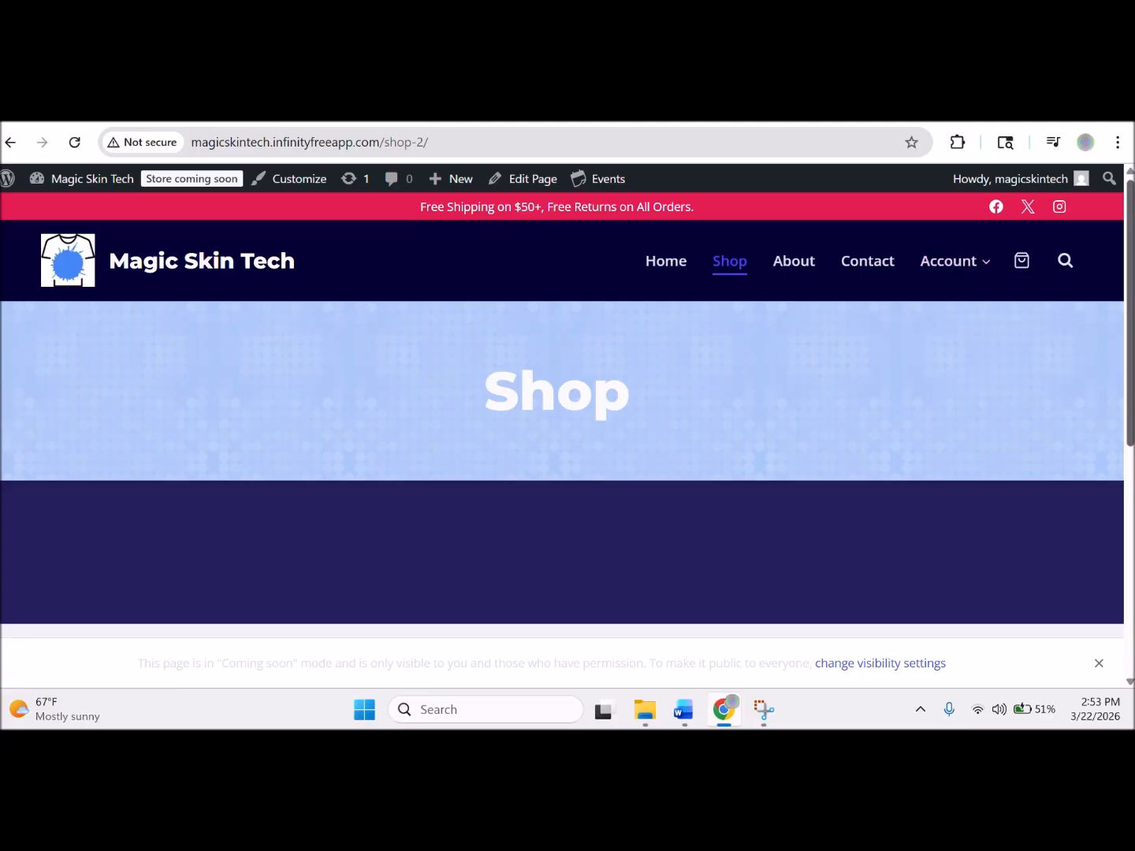
pyautogui.scroll(-3, 1051, 464)
pyautogui.scroll(3, 1051, 464)
pyautogui.scroll(-3, 1051, 465)
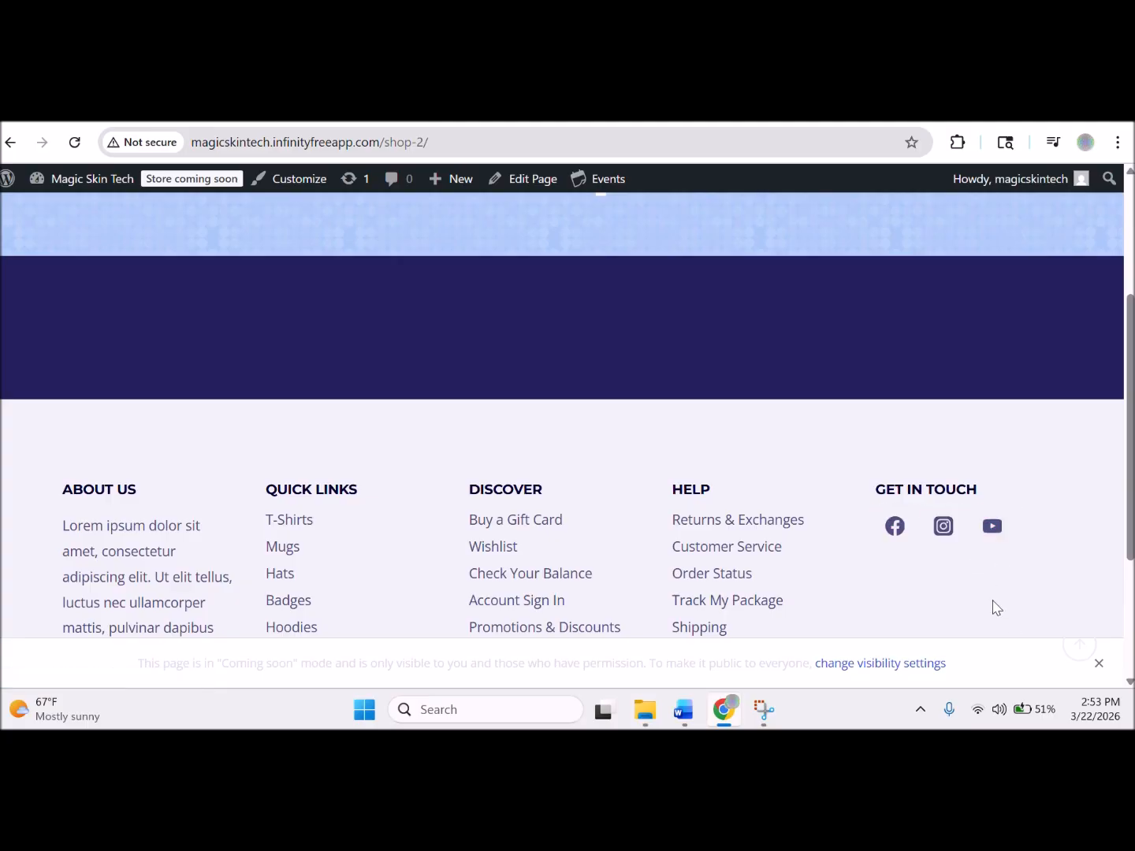
pyautogui.scroll(1, 1080, 534)
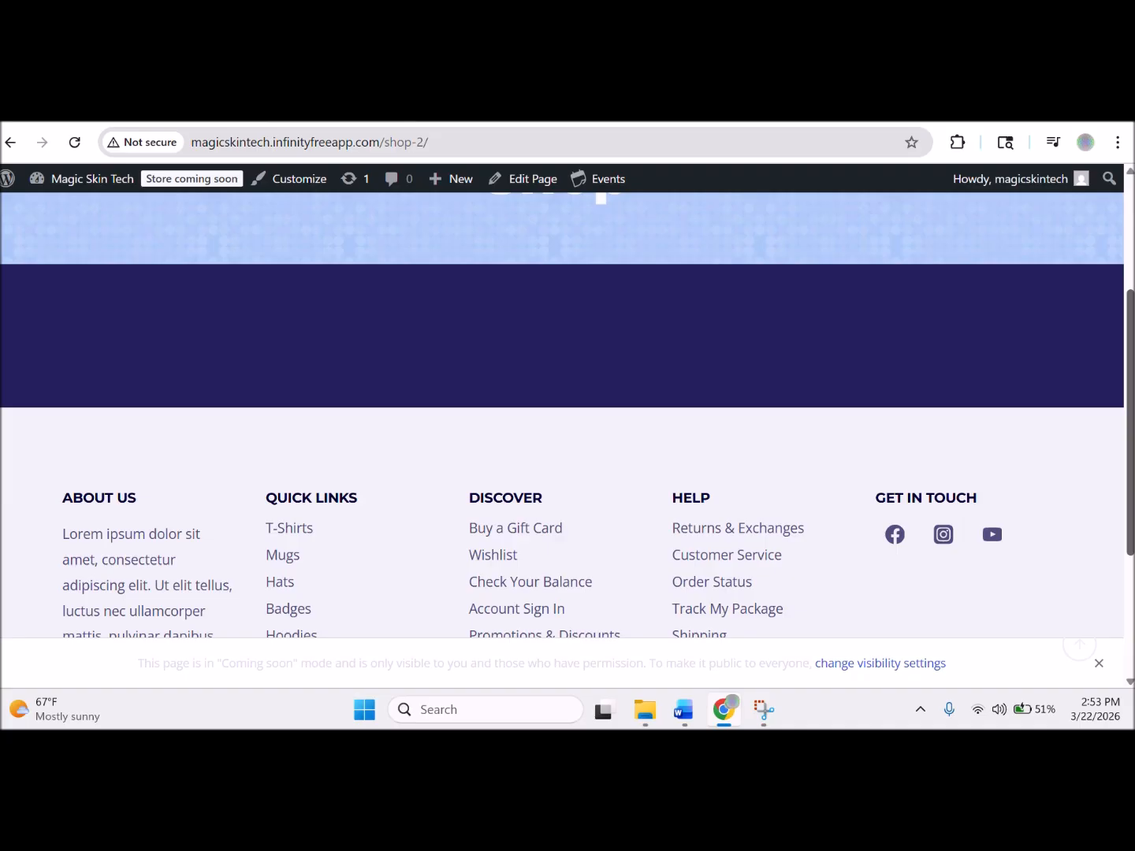
pyautogui.scroll(3, 1079, 535)
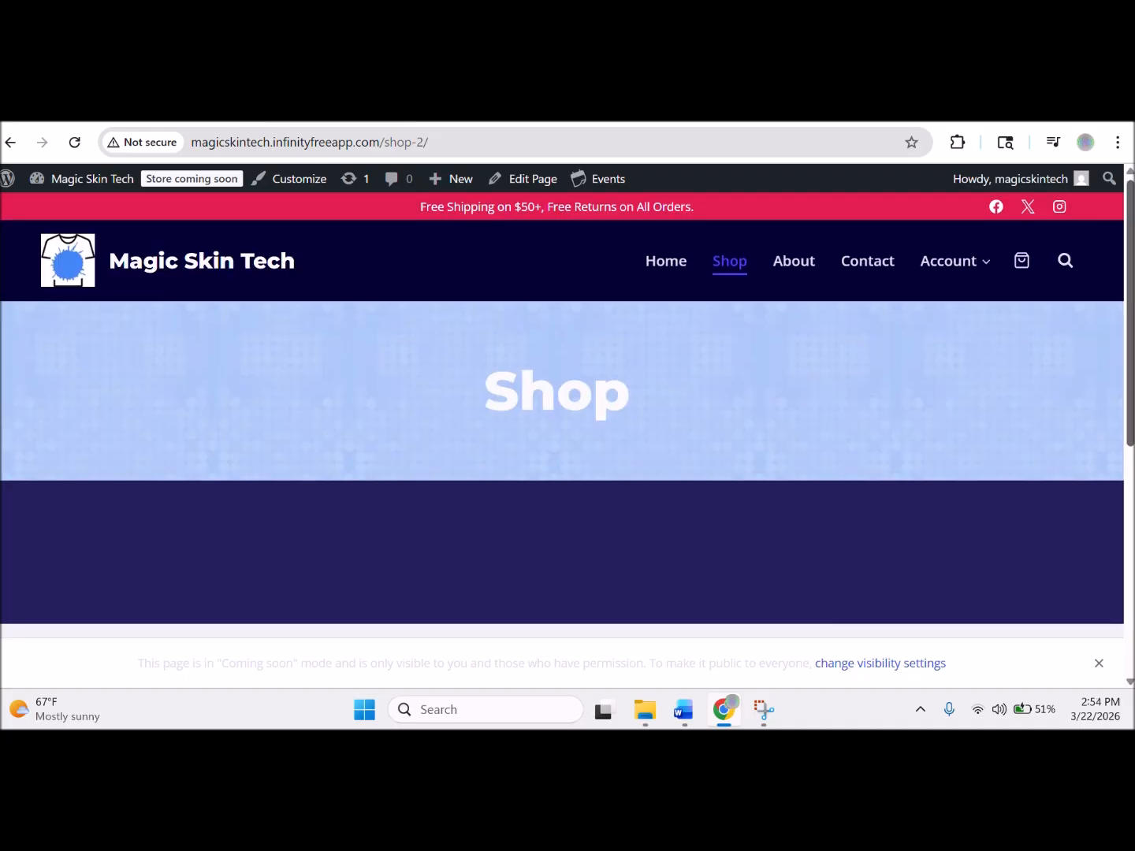
# Confirm the cart holds no products, then go to the Contact page.
pyautogui.click(1019, 273)
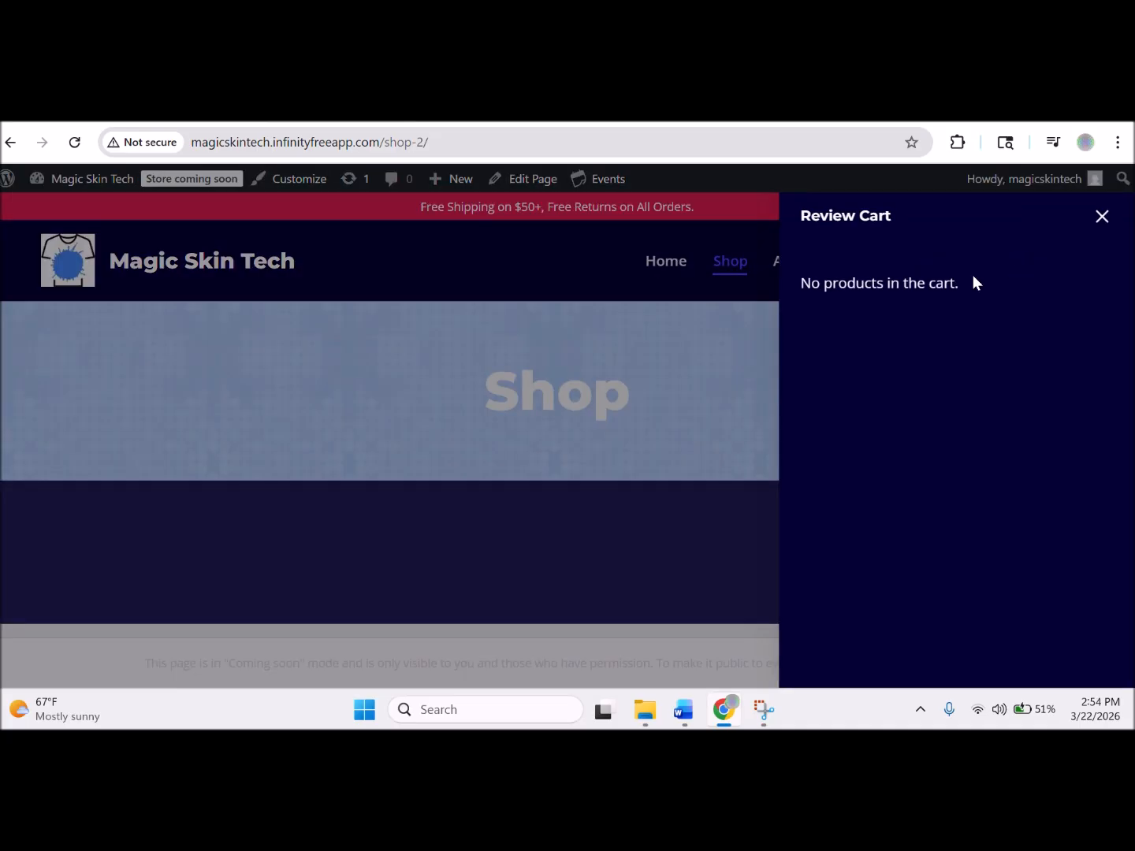
pyautogui.click(709, 387)
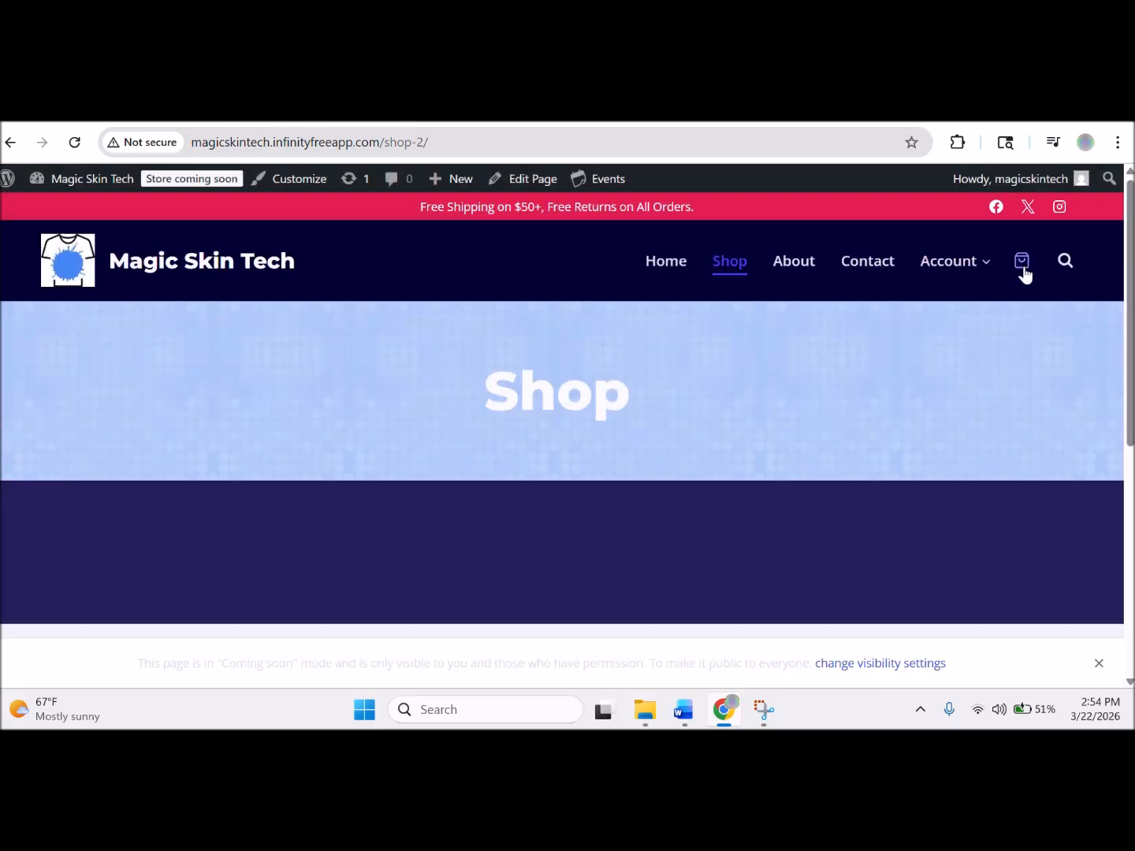
pyautogui.click(854, 267)
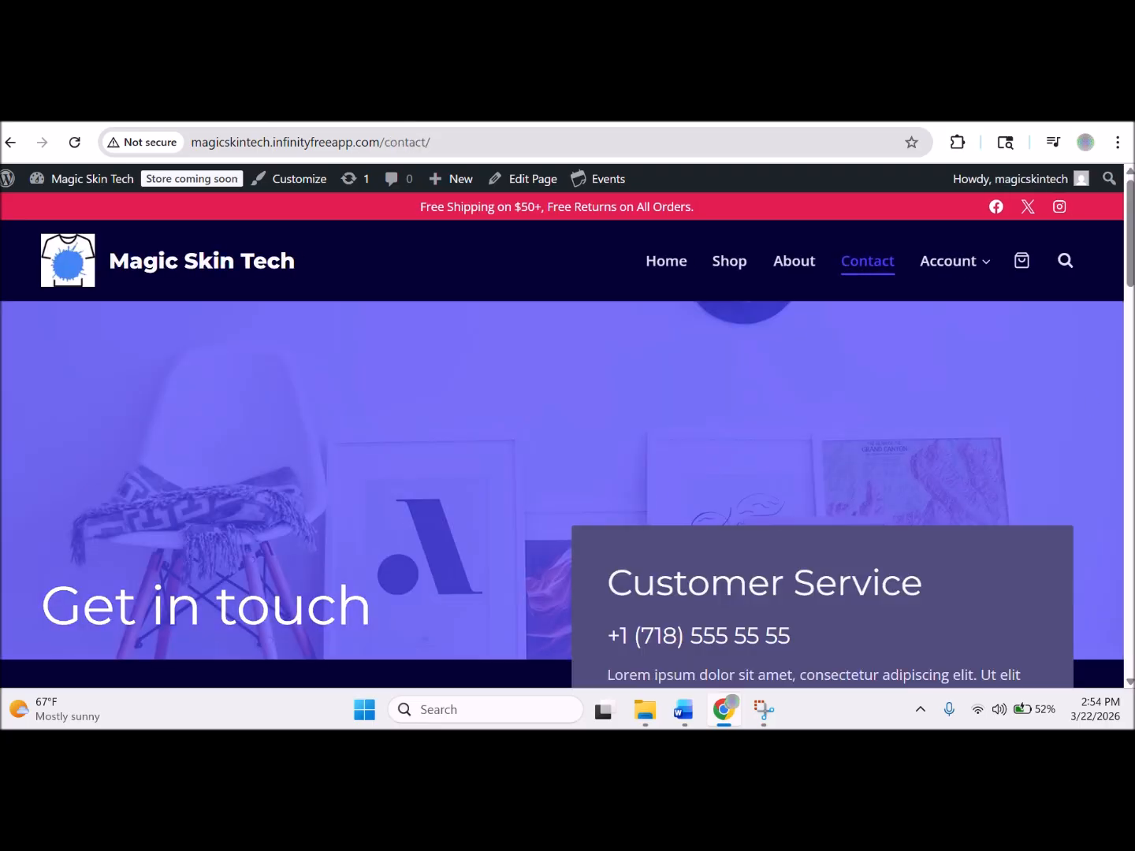
# Scroll through the Contact page's office address, map and contact form, then return Home.
pyautogui.moveTo(1130, 232); pyautogui.dragTo(1131, 486)
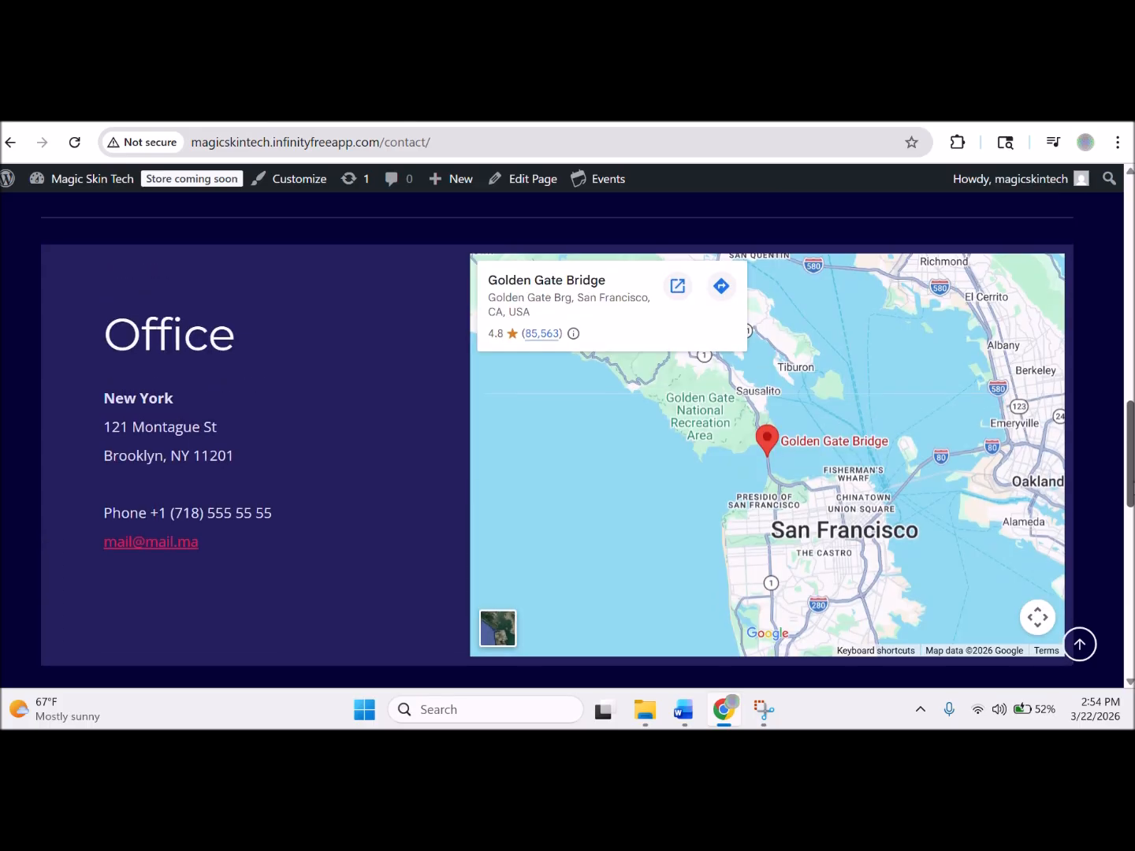
pyautogui.moveTo(1131, 485)
pyautogui.mouseDown()
pyautogui.moveTo(1129, 514)
pyautogui.moveTo(1129, 487)
pyautogui.mouseUp()
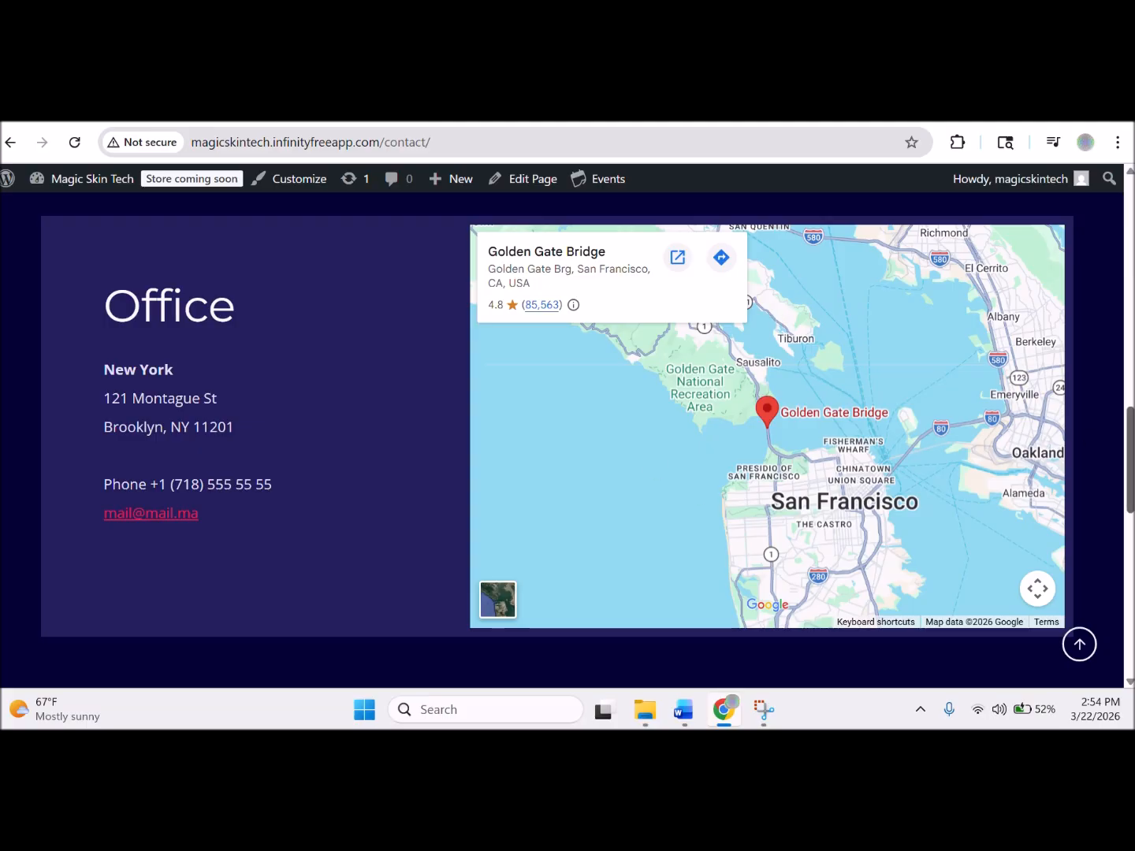
pyautogui.moveTo(1131, 465); pyautogui.dragTo(1132, 316)
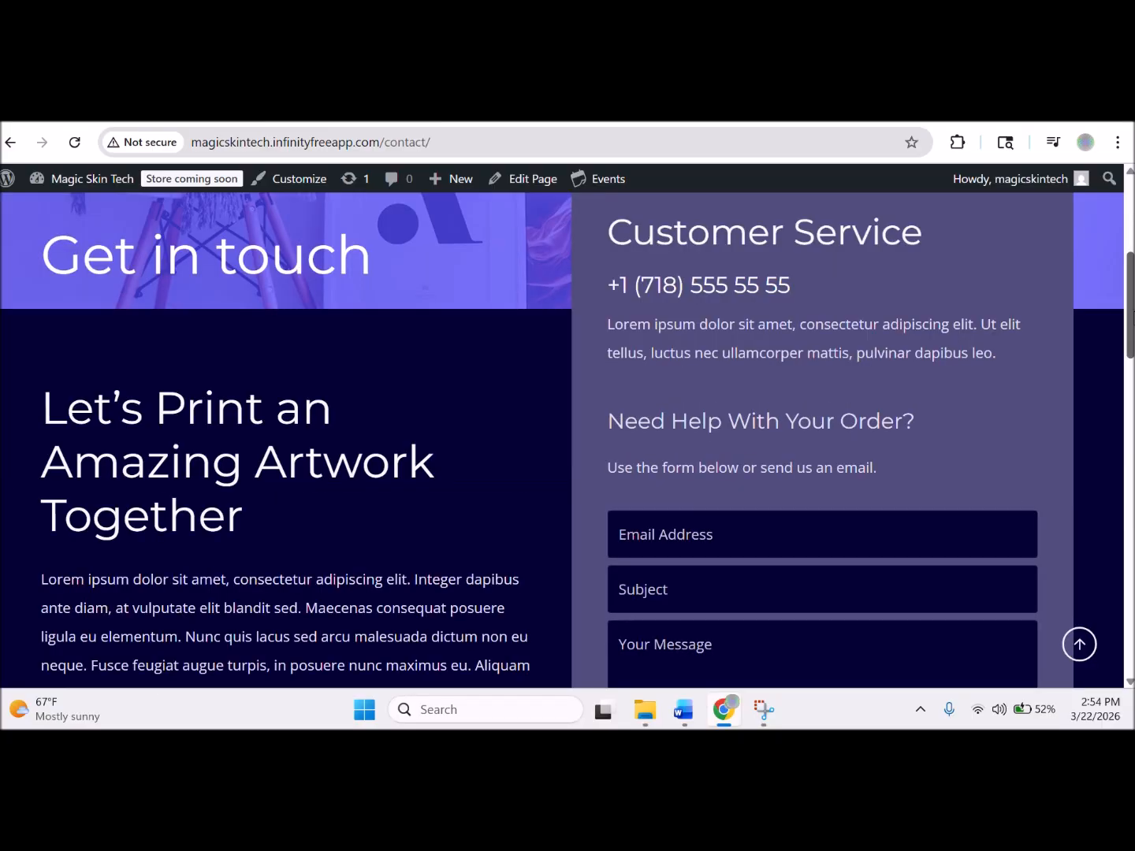
pyautogui.moveTo(1131, 320); pyautogui.dragTo(1132, 243)
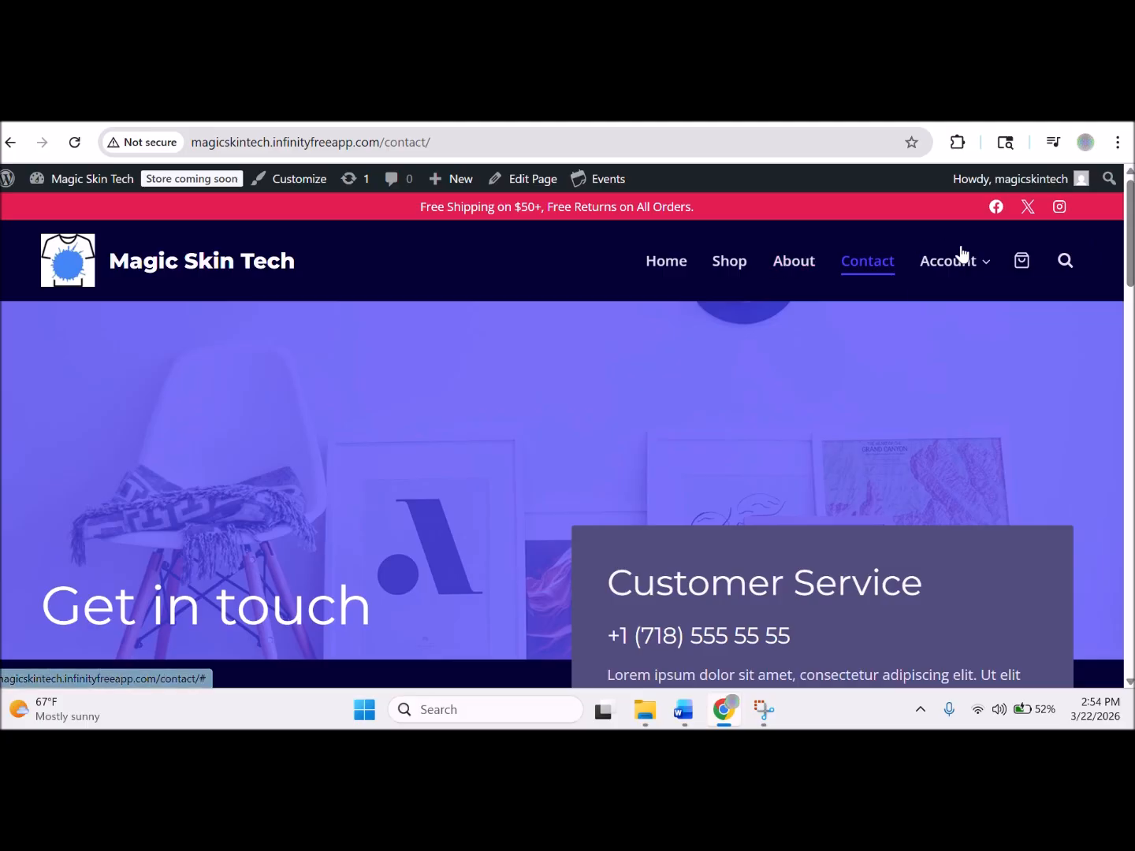
pyautogui.moveTo(969, 265)
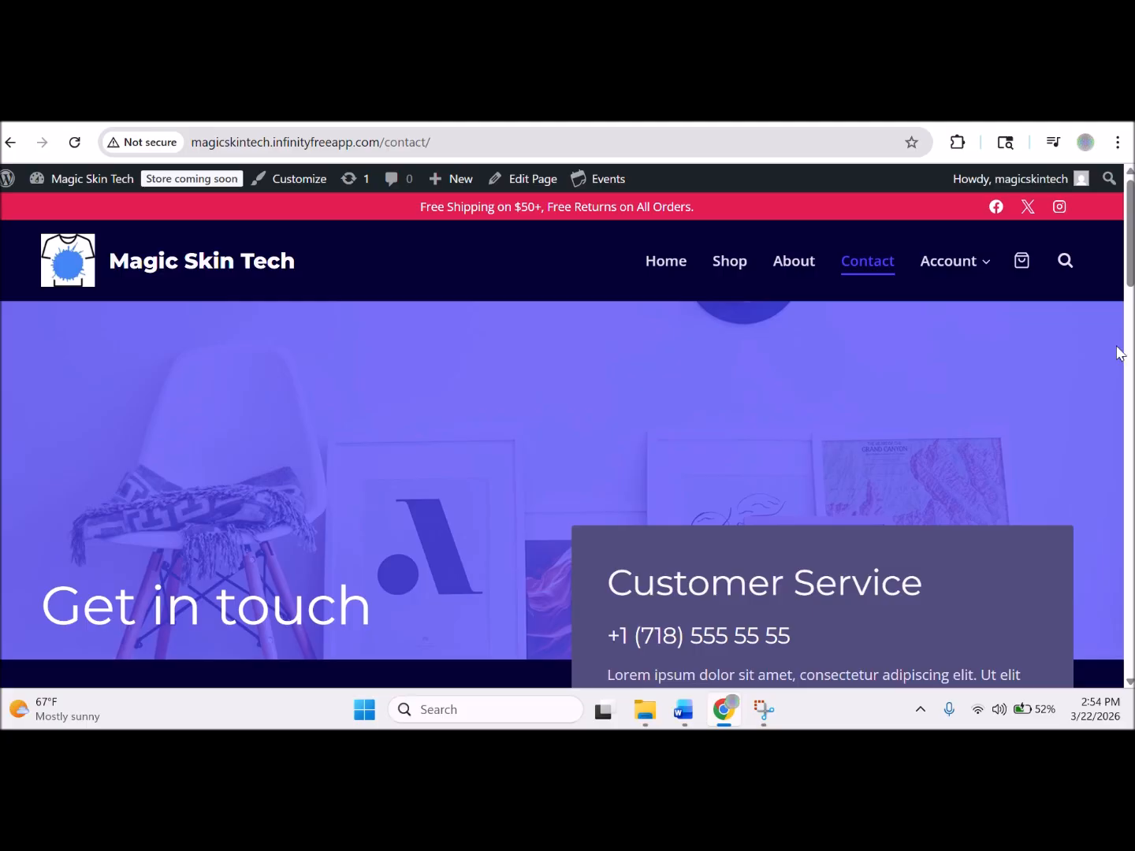
pyautogui.scroll(-1, 562, 437)
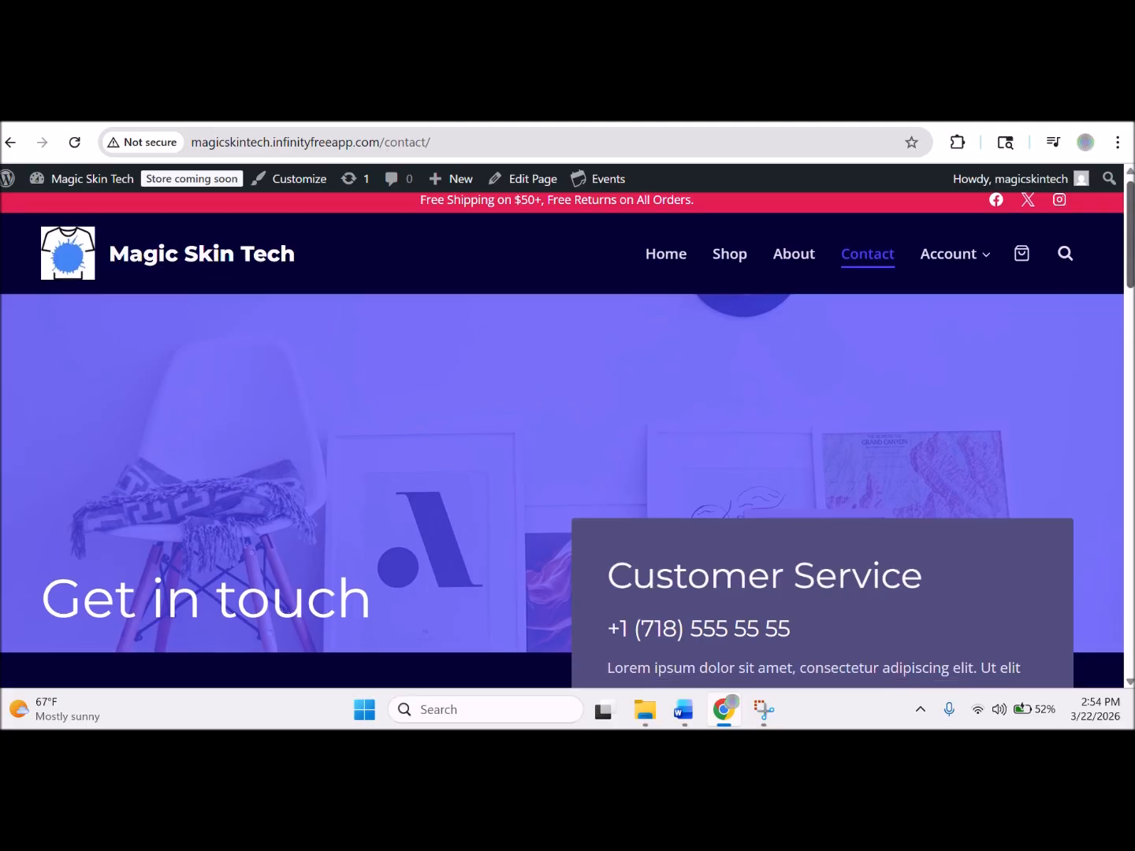
pyautogui.moveTo(1132, 260); pyautogui.dragTo(1132, 622)
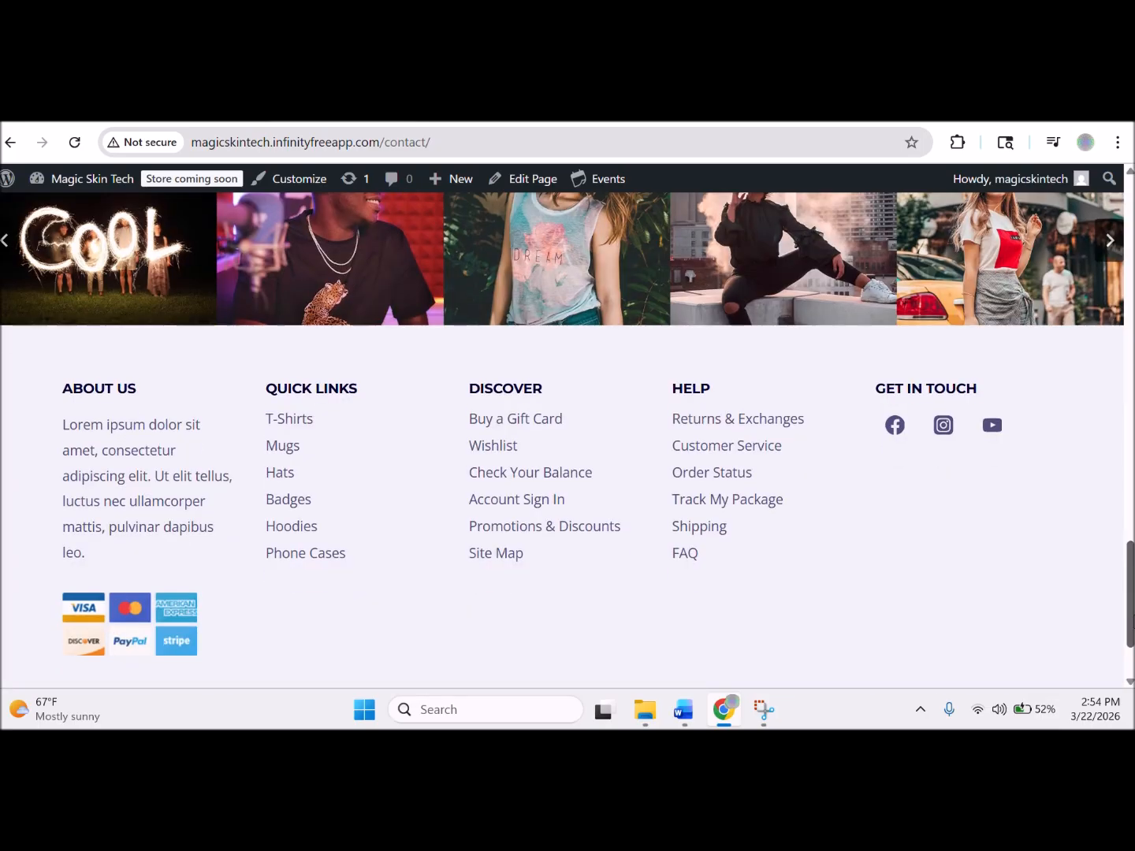
pyautogui.moveTo(1132, 622); pyautogui.dragTo(1132, 260)
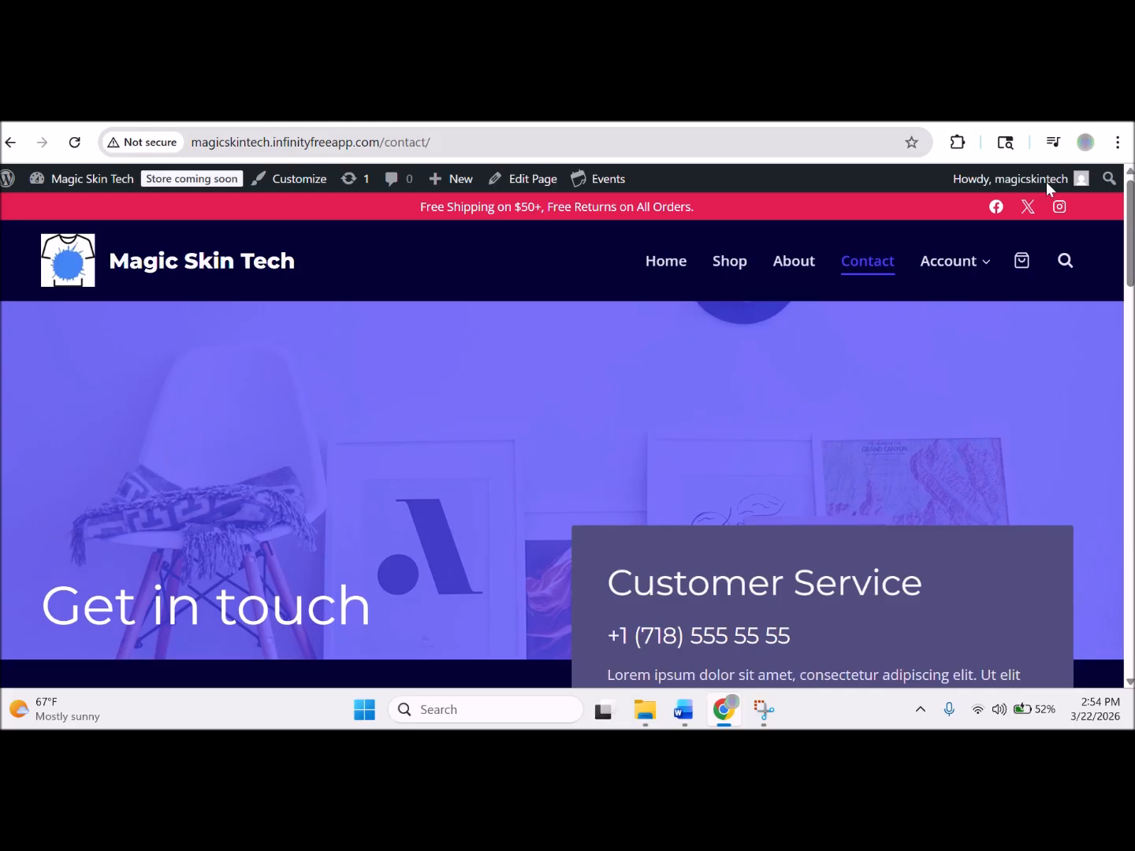
pyautogui.click(651, 272)
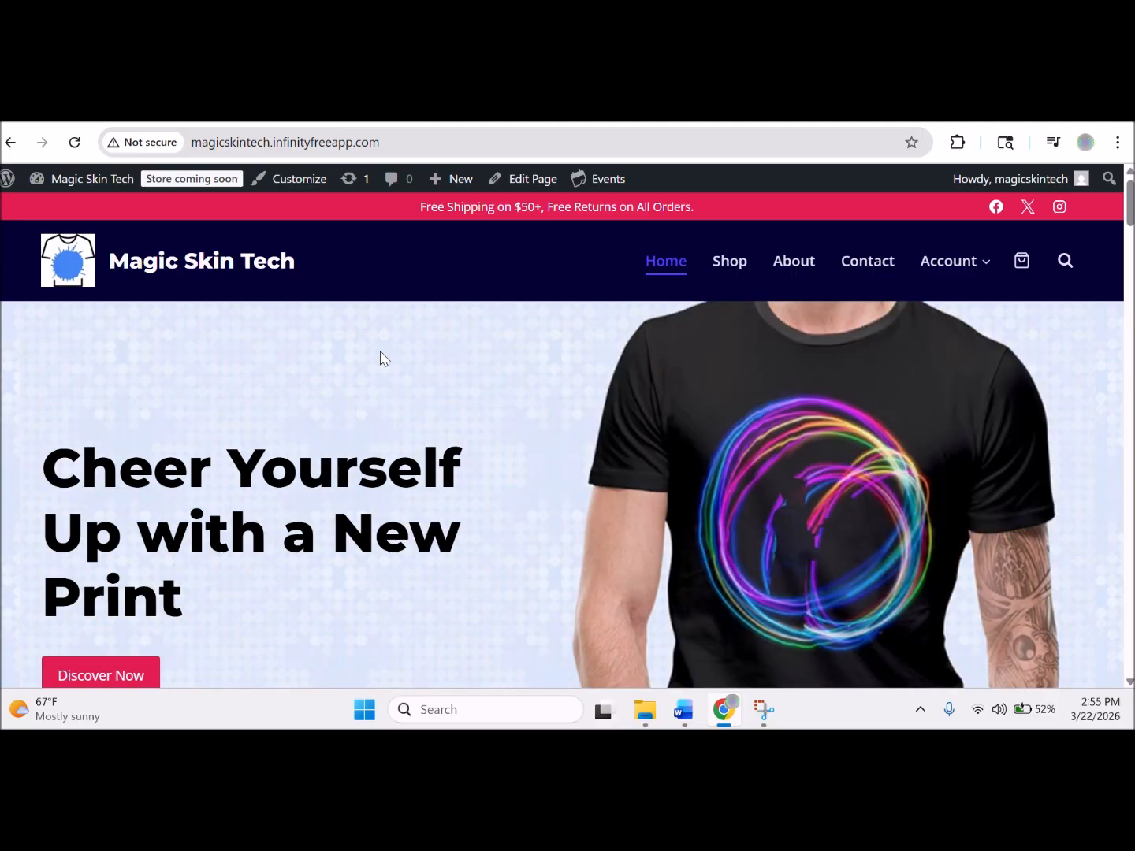
# Switch to the InfinityFree Domains page listing magicskintech.infinityfreeapp.com as Active.
pyautogui.click(722, 124)
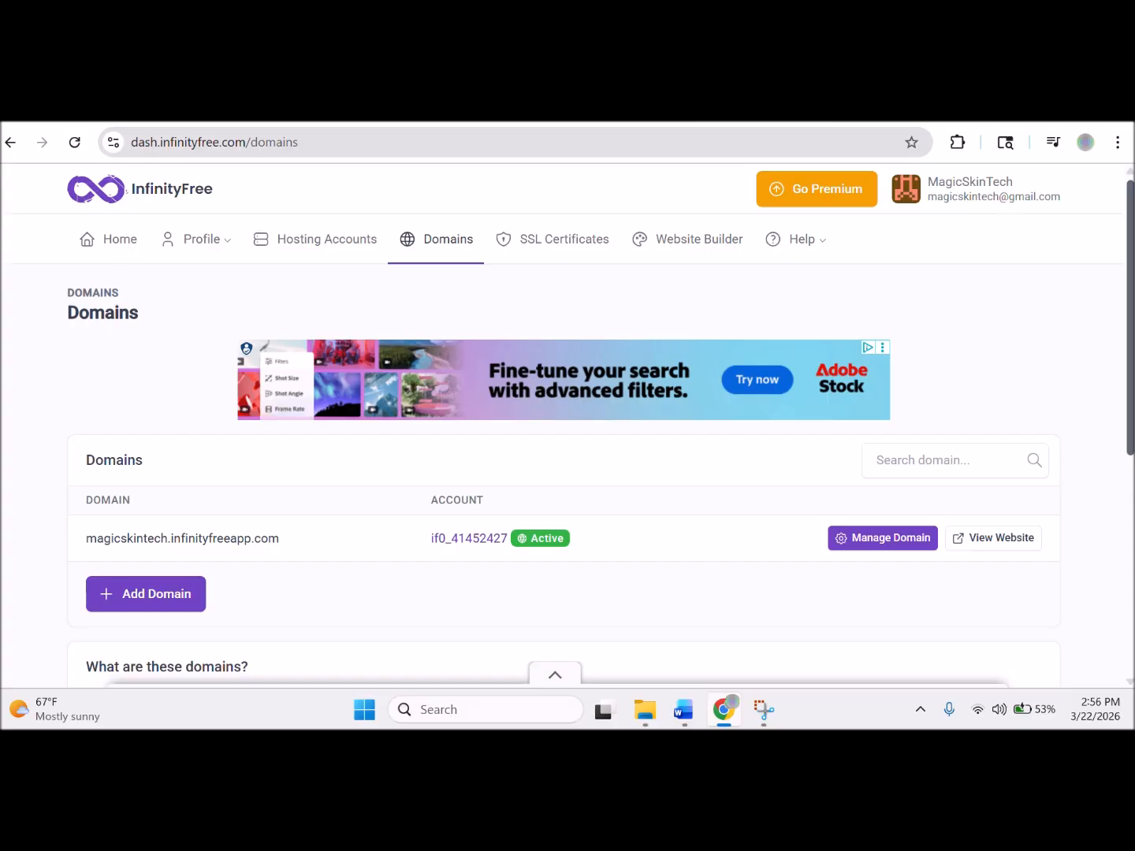
# Scroll the Domains page to check magicskintech.infinityfreeapp.com is the only, Active domain.
pyautogui.scroll(-1, 568, 426)
pyautogui.scroll(-5, 568, 425)
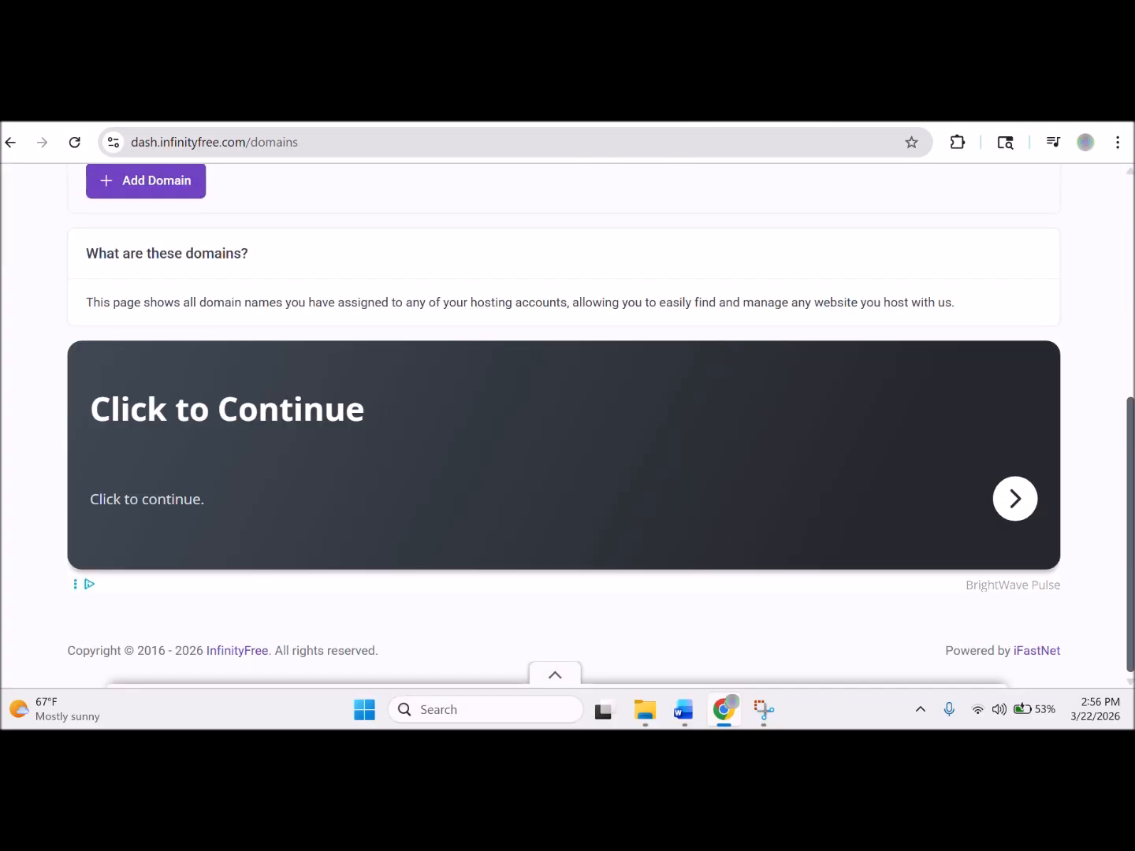
pyautogui.moveTo(1130, 501); pyautogui.dragTo(1125, 354)
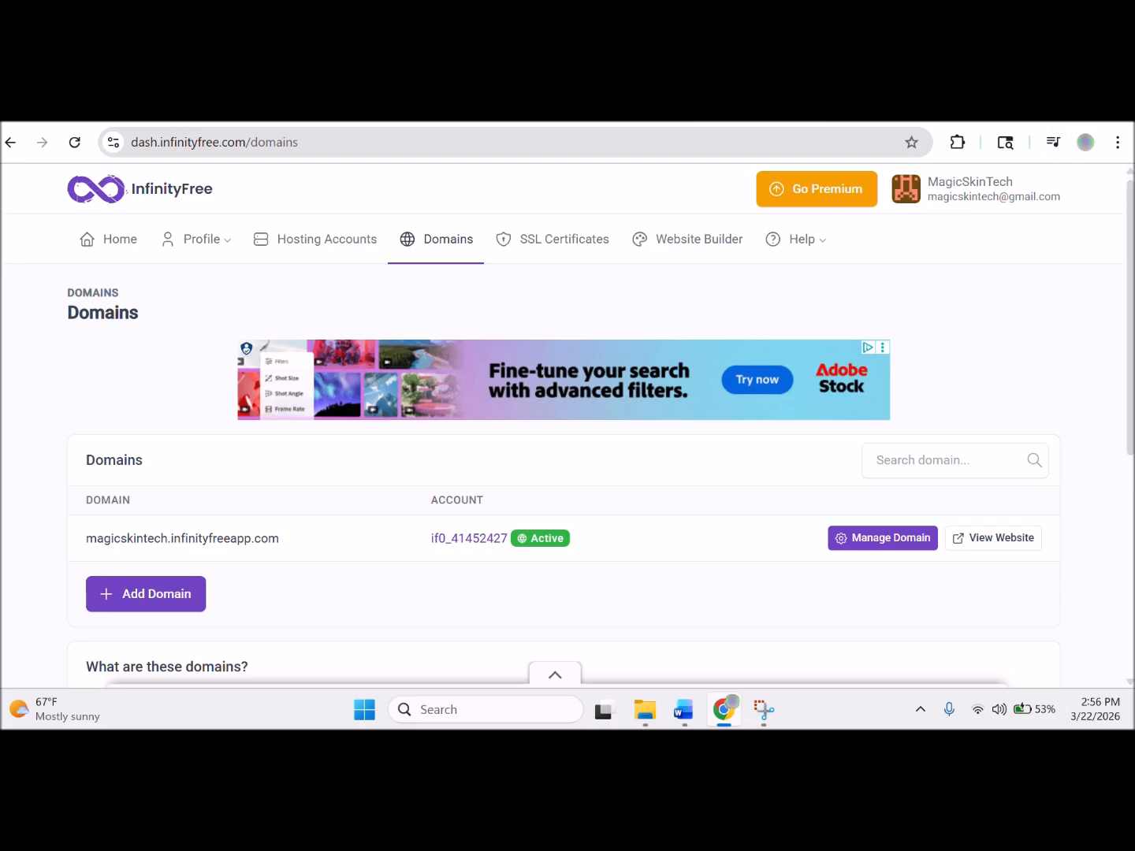